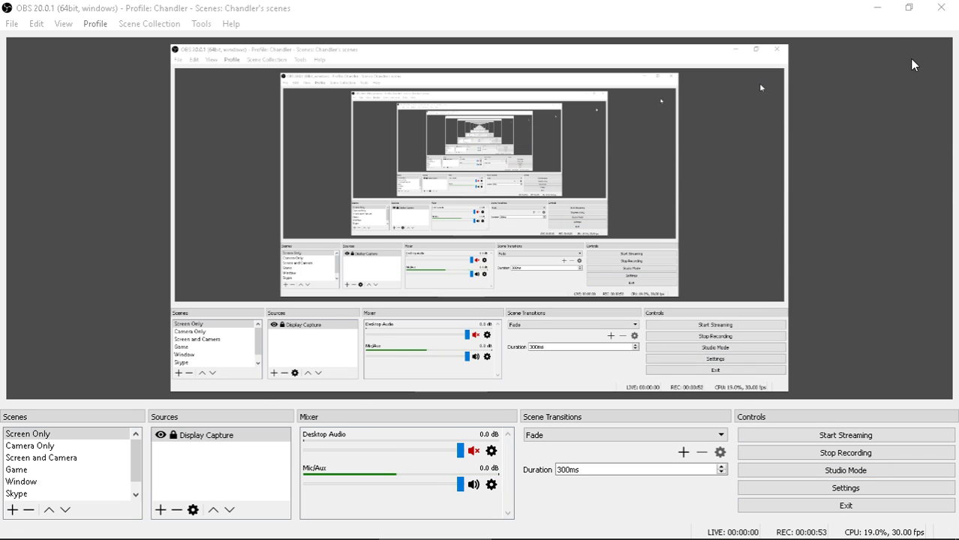
Minimize OBS to switch to Chrome and select the full address of the reminder page
{"action": "left_click", "coordinate": [877, 12]}
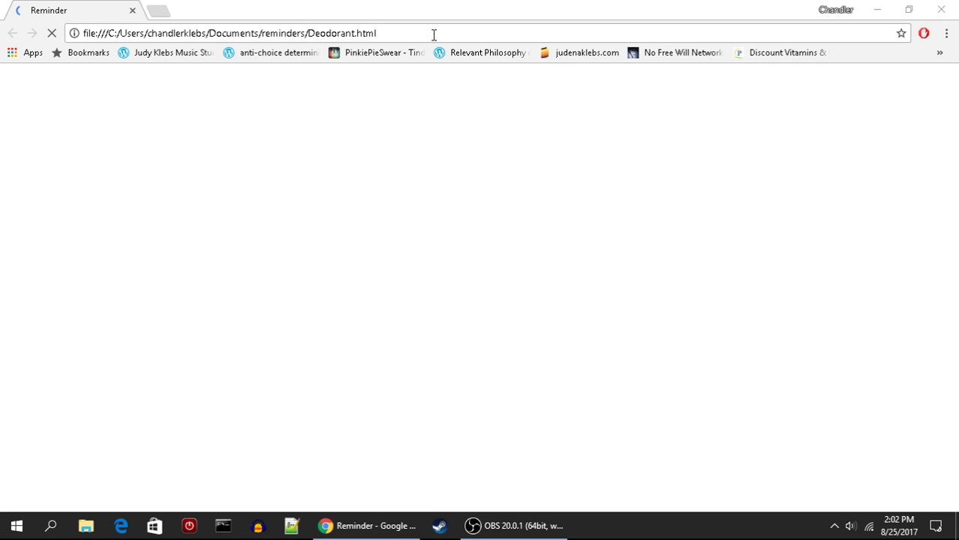
{"action": "left_click", "coordinate": [433, 34]}
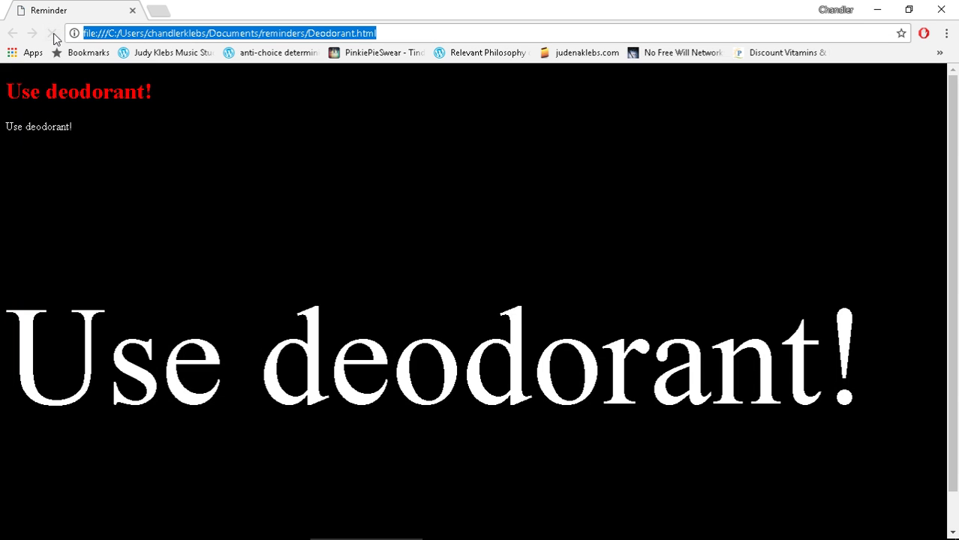
{"action": "left_click", "coordinate": [383, 33]}
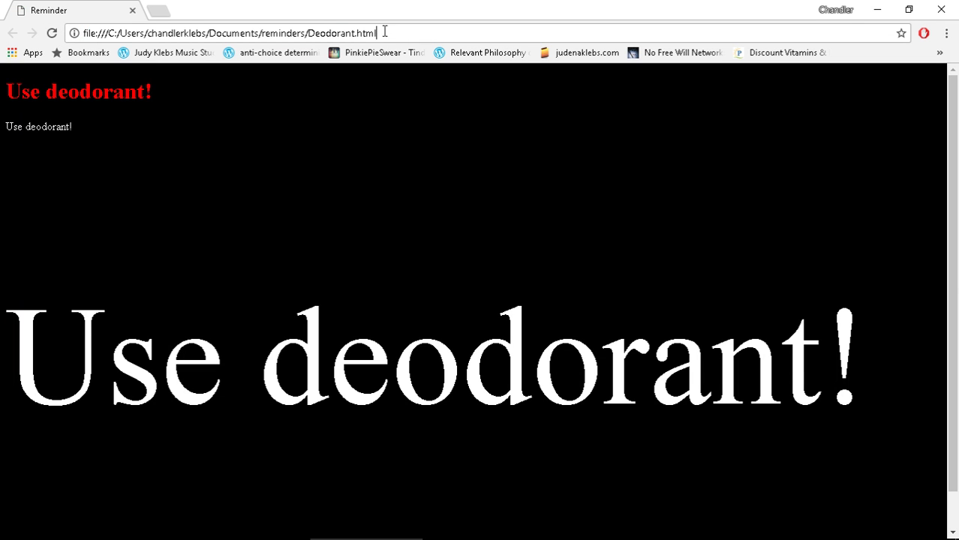
{"action": "key", "text": "ctrl+a"}
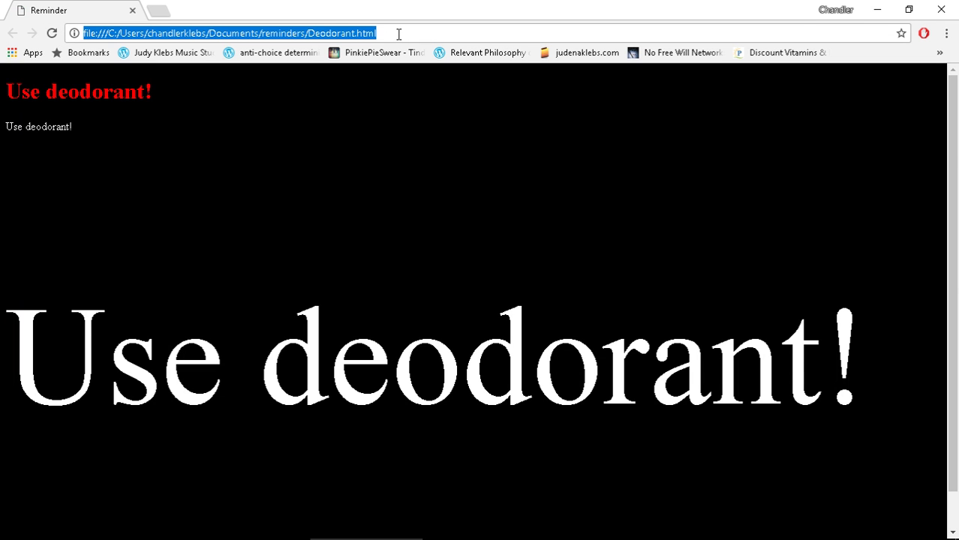
{"action": "type", "text": "c"}
{"action": "key", "text": "End"}
{"action": "key", "text": "BackSpace"}
{"action": "key", "text": "BackSpace"}
{"action": "key", "text": "BackSpace"}
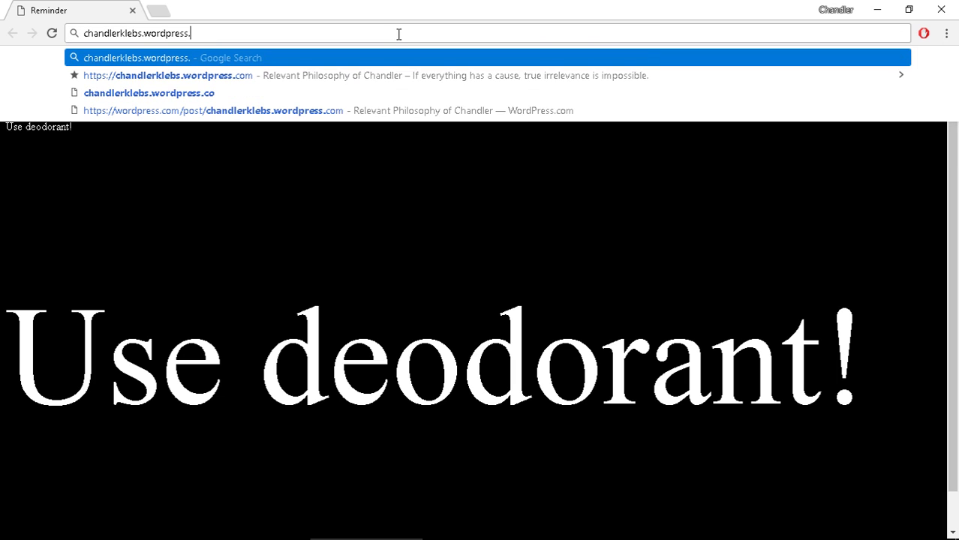
{"action": "key", "text": "BackSpace"}
Open the artist's own shop page on society6.com from the address suggestions for "society6"
{"action": "key", "text": "ctrl+a"}
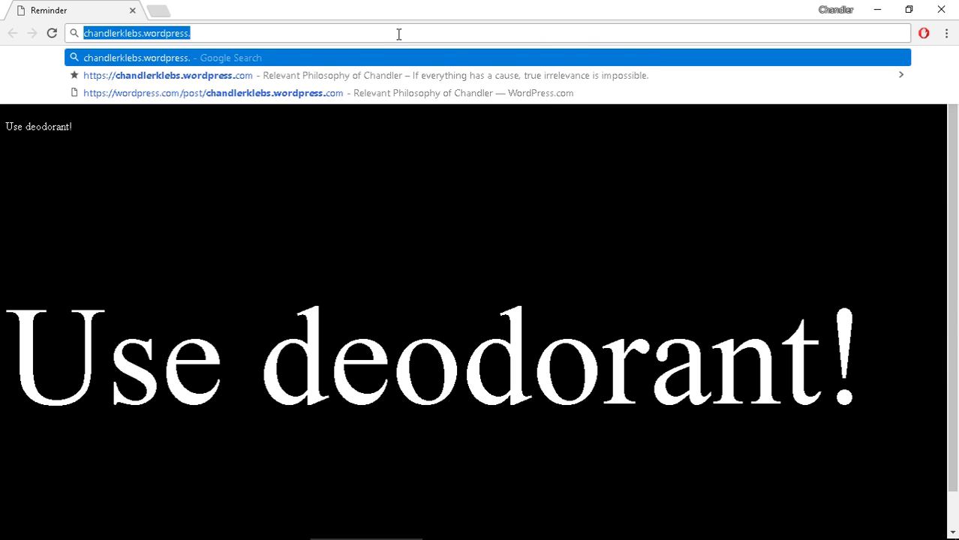
{"action": "type", "text": "society6"}
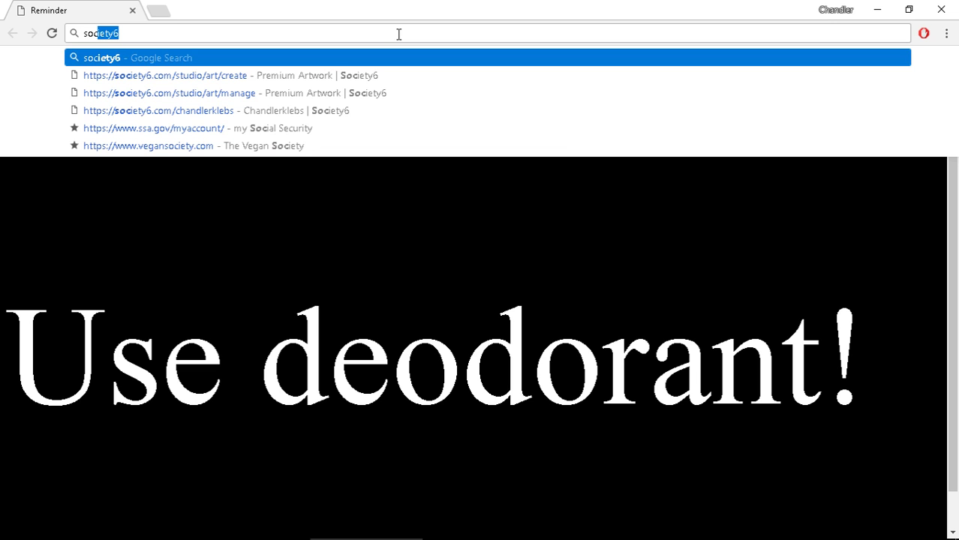
{"action": "key", "text": "Down"}
{"action": "key", "text": "Down"}
{"action": "key", "text": "Down"}
{"action": "key", "text": "Return"}
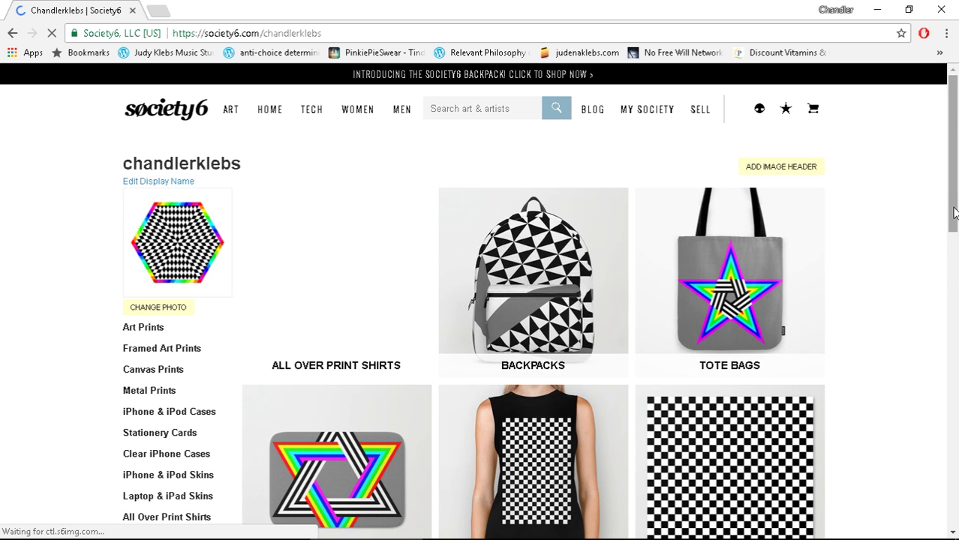
Look through the shop page's product categories and the Latest uploads
{"action": "mouse_move", "coordinate": [955, 210]}
{"action": "left_mouse_down"}
{"action": "mouse_move", "coordinate": [957, 233]}
{"action": "mouse_move", "coordinate": [957, 192]}
{"action": "left_mouse_up"}
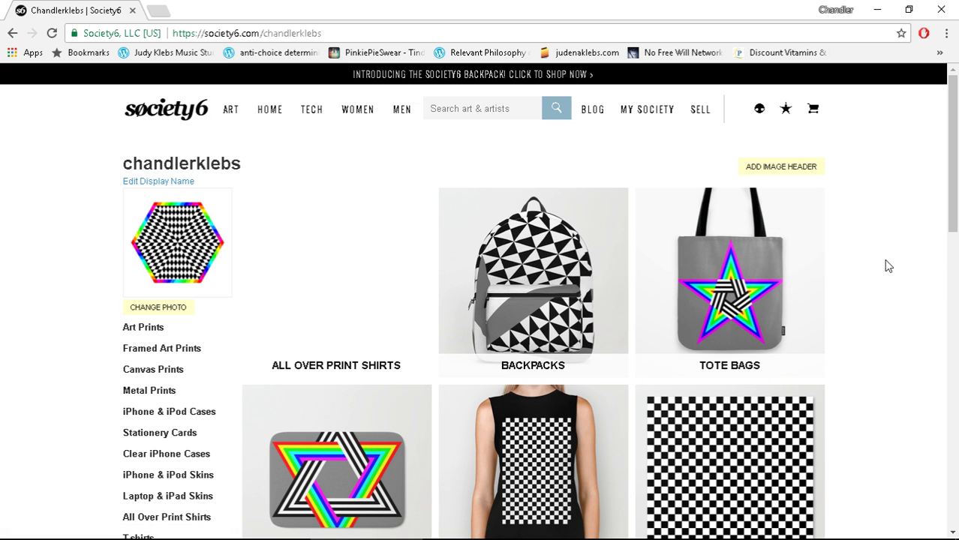
{"action": "scroll", "coordinate": [893, 263], "scroll_direction": "down", "scroll_amount": 1}
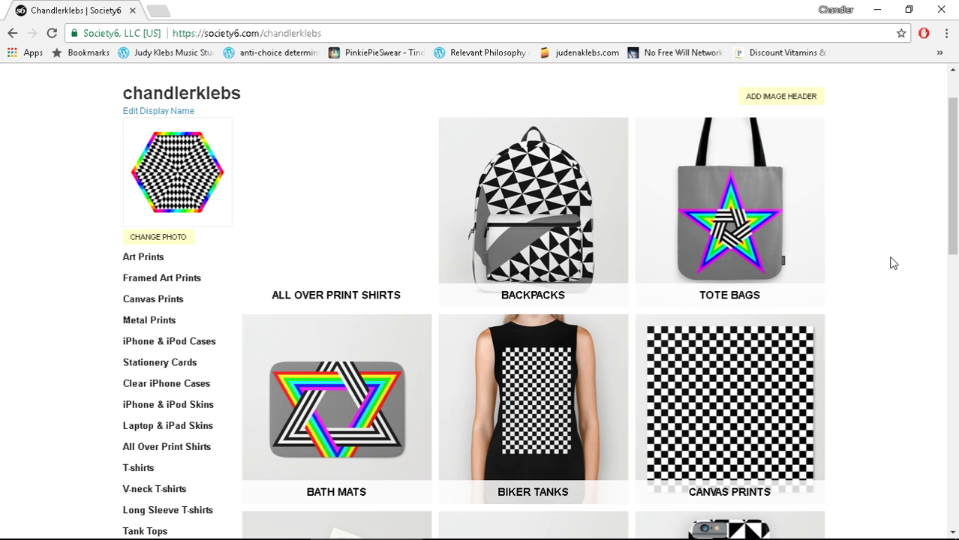
{"action": "scroll", "coordinate": [893, 263], "scroll_direction": "down", "scroll_amount": 1}
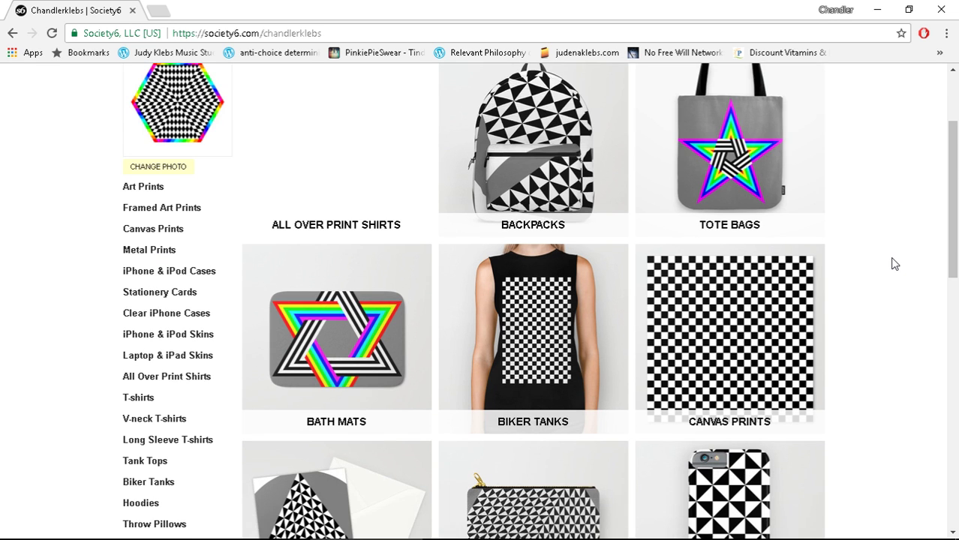
{"action": "scroll", "coordinate": [893, 263], "scroll_direction": "down", "scroll_amount": 3}
{"action": "scroll", "coordinate": [900, 267], "scroll_direction": "down", "scroll_amount": 3}
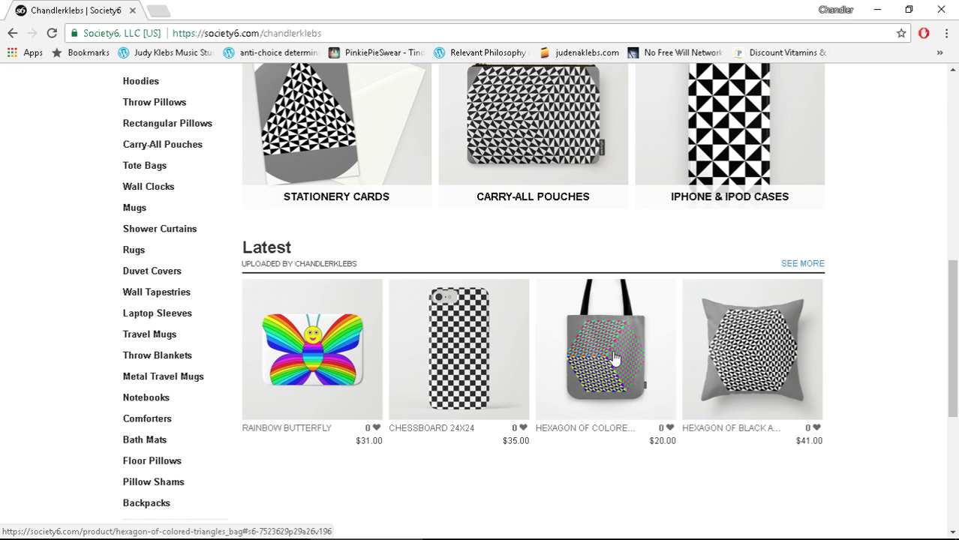
{"action": "scroll", "coordinate": [860, 317], "scroll_direction": "up", "scroll_amount": 1}
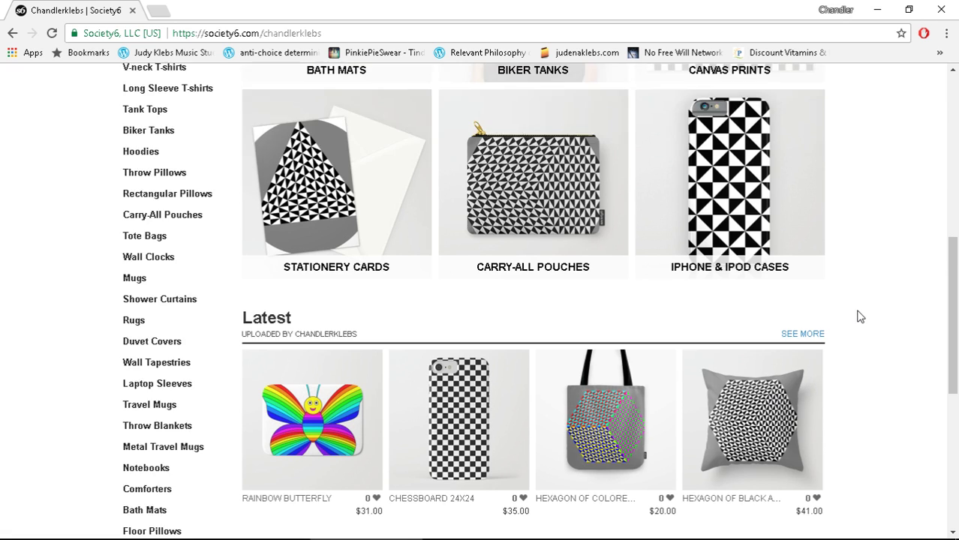
{"action": "scroll", "coordinate": [861, 318], "scroll_direction": "up", "scroll_amount": 1}
{"action": "scroll", "coordinate": [863, 319], "scroll_direction": "up", "scroll_amount": 4}
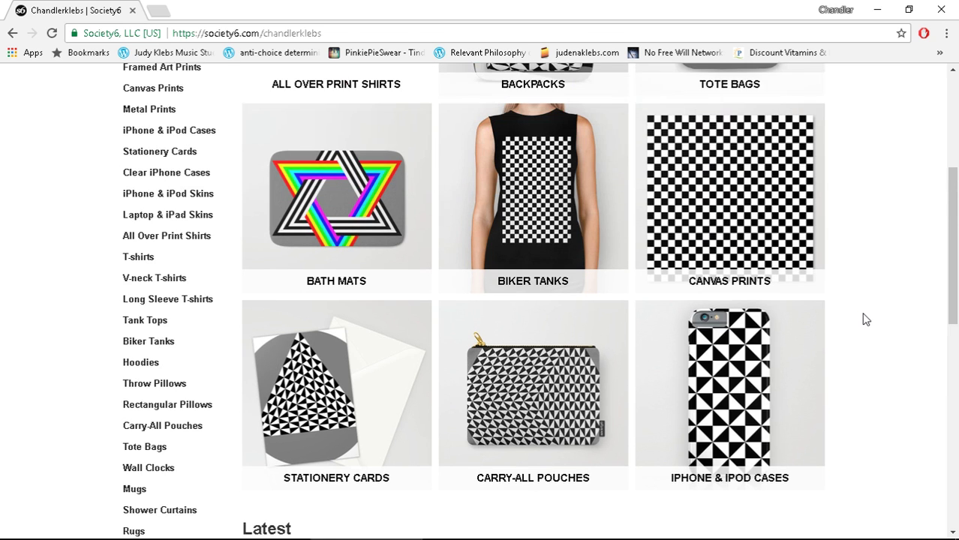
{"action": "scroll", "coordinate": [862, 321], "scroll_direction": "up", "scroll_amount": 2}
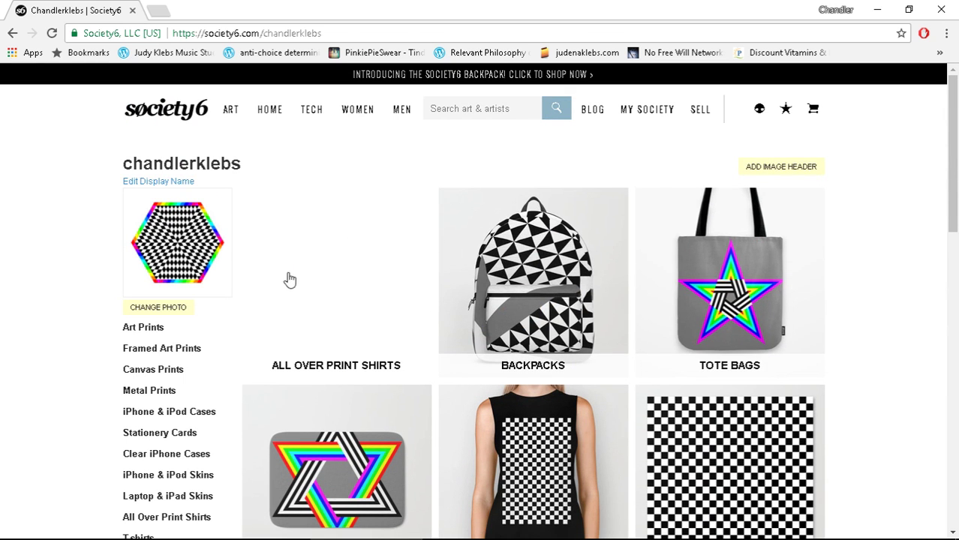
Open the shop's All Over Print Shirts category and go to the Chessboard 24x24 shirt
{"action": "left_click", "coordinate": [348, 268]}
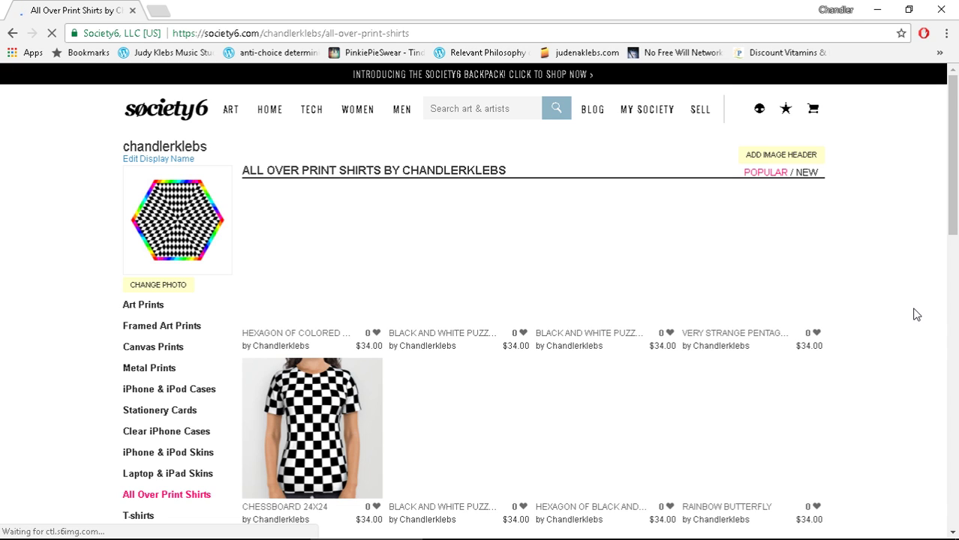
{"action": "scroll", "coordinate": [915, 315], "scroll_direction": "down", "scroll_amount": 1}
{"action": "scroll", "coordinate": [919, 317], "scroll_direction": "down", "scroll_amount": 1}
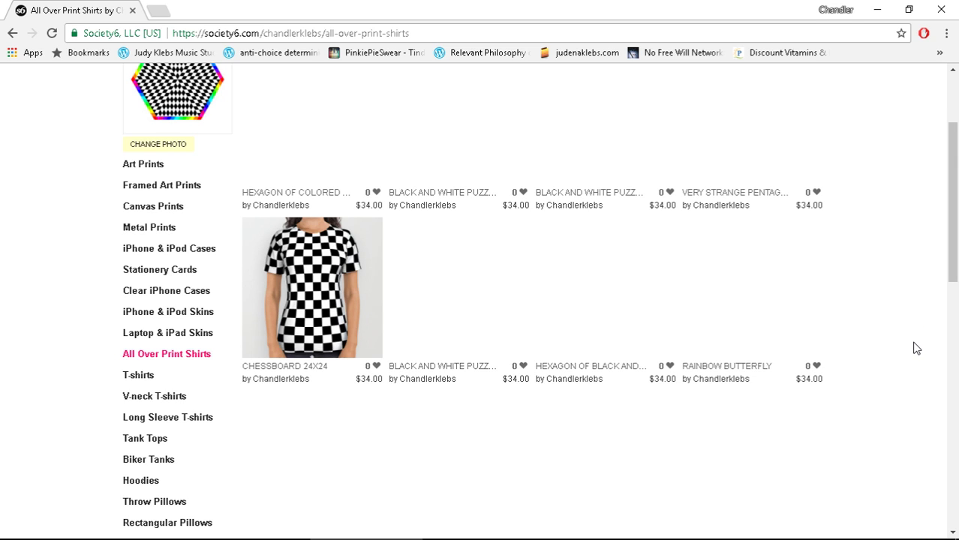
{"action": "scroll", "coordinate": [915, 355], "scroll_direction": "down", "scroll_amount": 1}
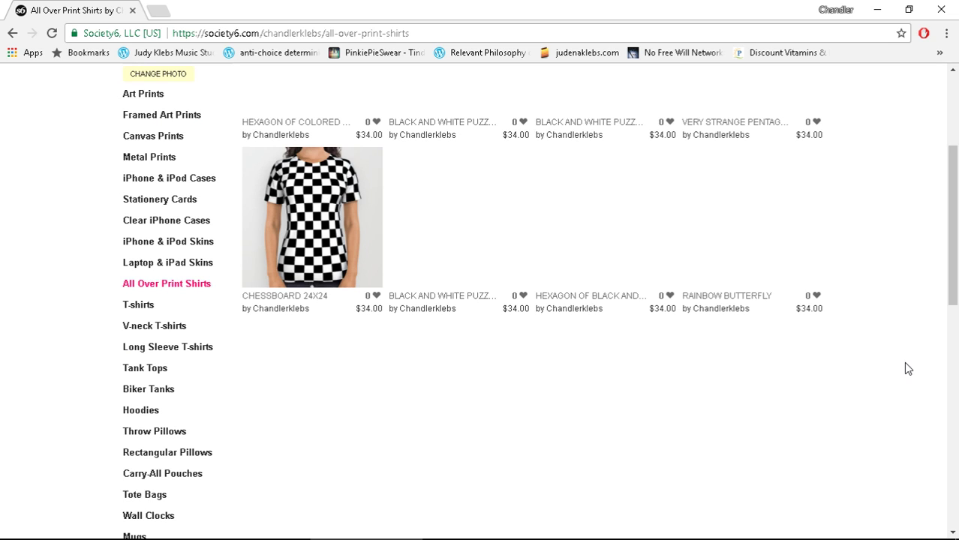
{"action": "left_click", "coordinate": [332, 236]}
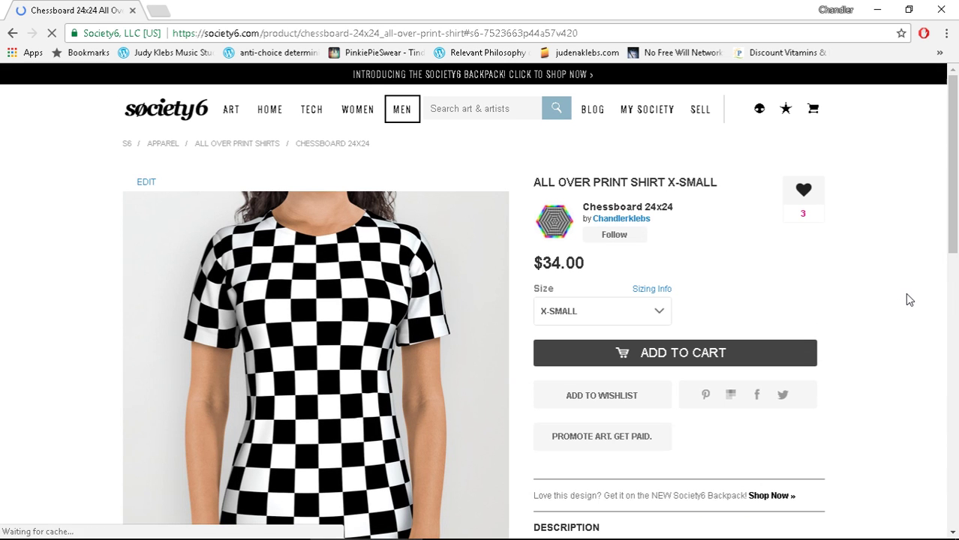
Switch the Chessboard 24x24 shirt's size to Small, to Large, and finally to XX-Large
{"action": "scroll", "coordinate": [924, 303], "scroll_direction": "down", "scroll_amount": 1}
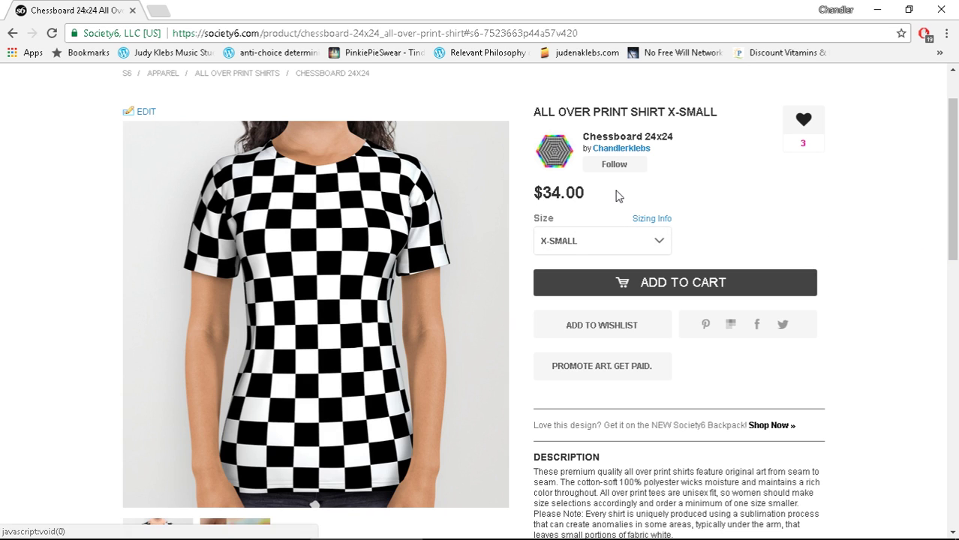
{"action": "left_click", "coordinate": [662, 246]}
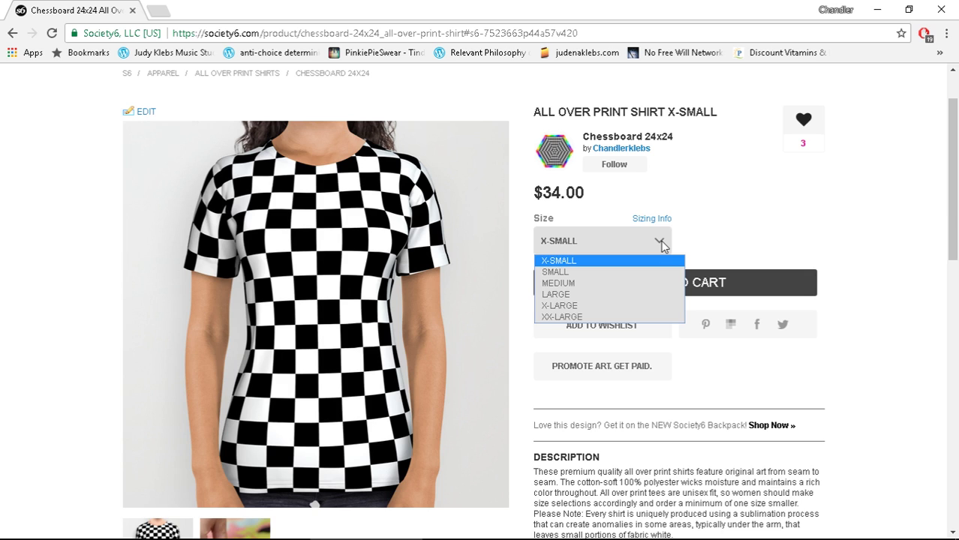
{"action": "left_click", "coordinate": [576, 271]}
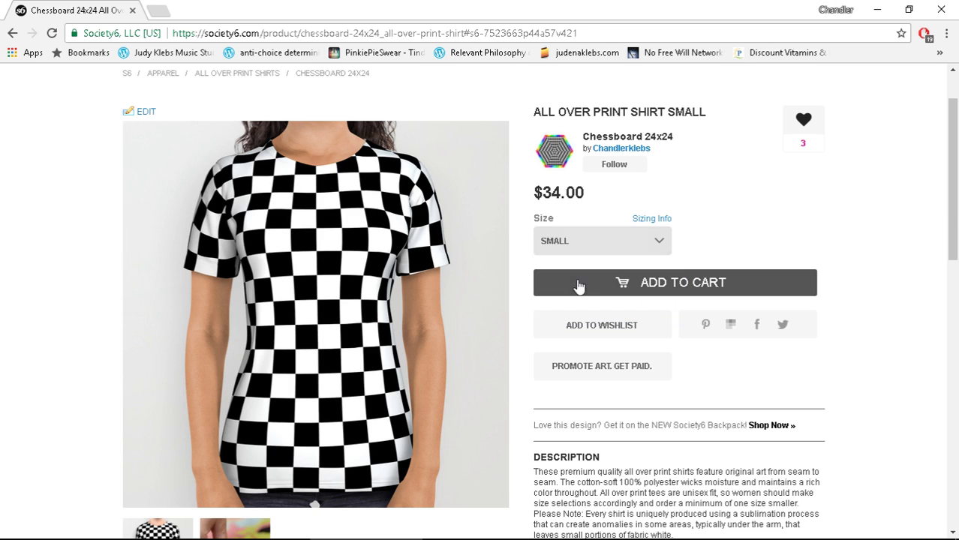
{"action": "left_click", "coordinate": [660, 242]}
{"action": "left_click", "coordinate": [612, 296]}
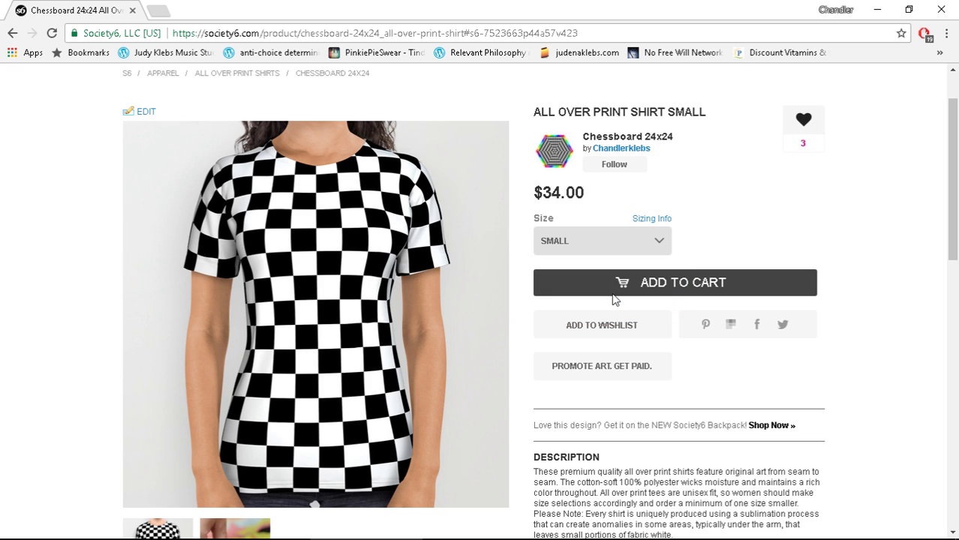
{"action": "left_click", "coordinate": [660, 243]}
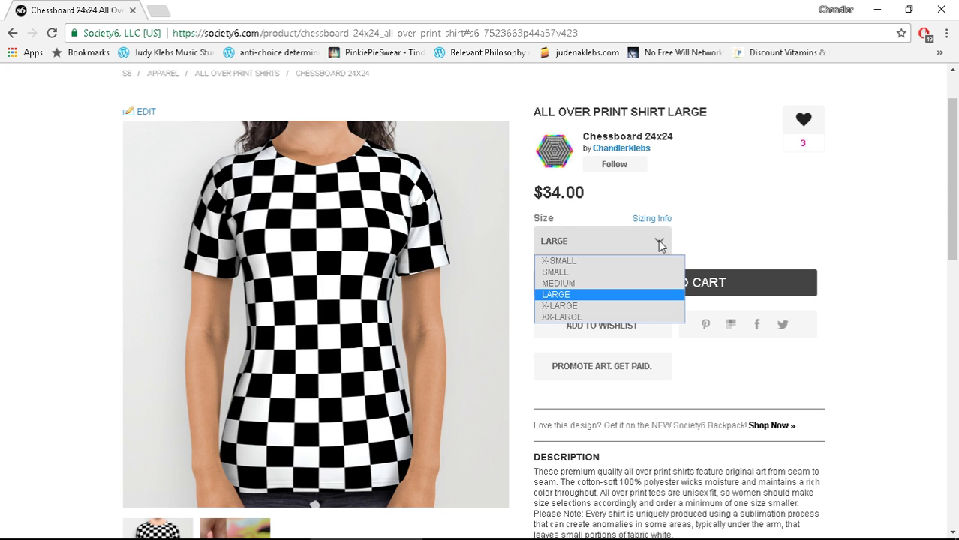
{"action": "left_click", "coordinate": [542, 317]}
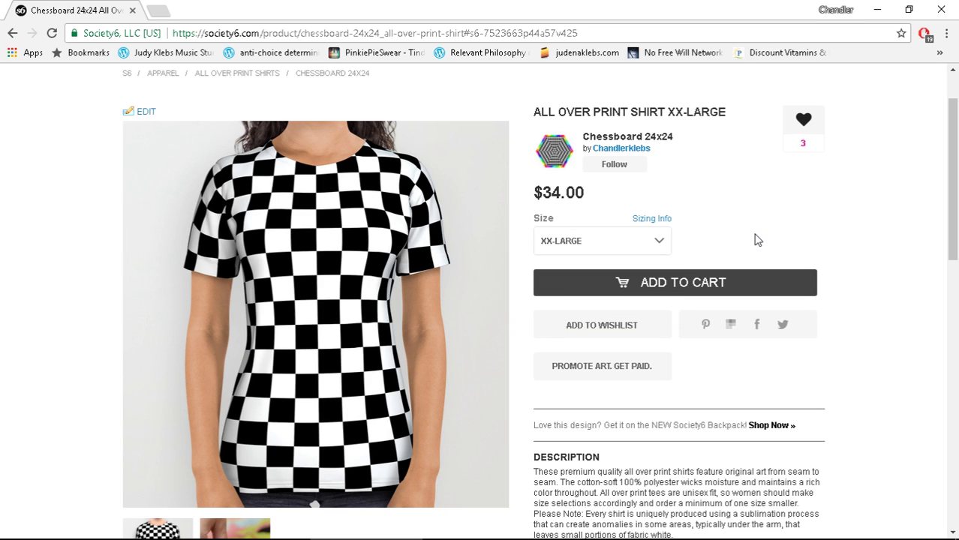
Like the Chessboard 24x24 shirt and look over its product details and description
{"action": "left_click", "coordinate": [803, 127]}
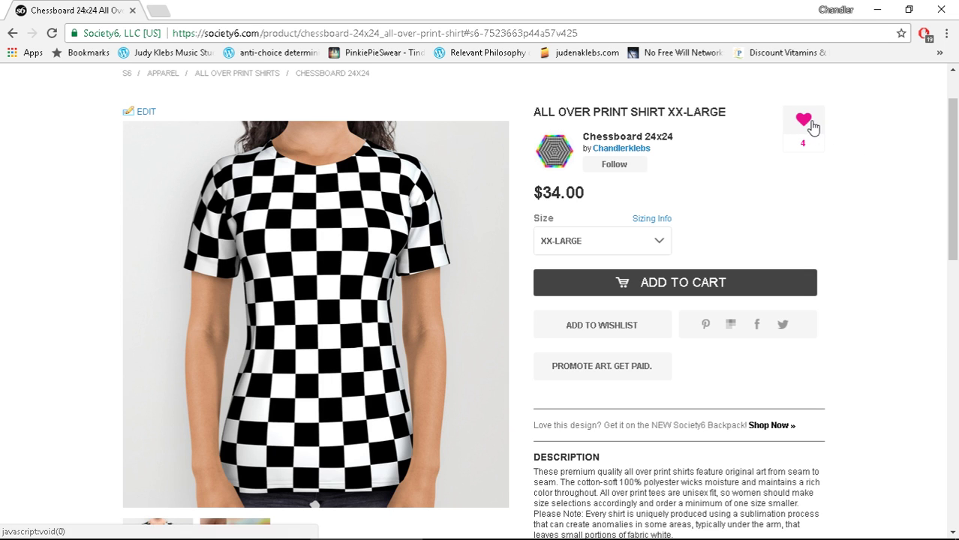
{"action": "scroll", "coordinate": [807, 128], "scroll_direction": "up", "scroll_amount": 1}
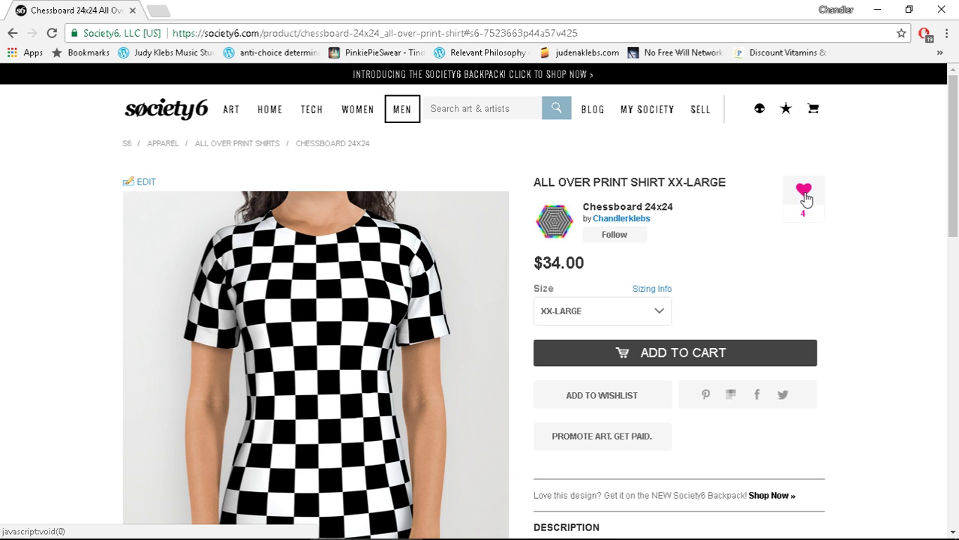
{"action": "scroll", "coordinate": [881, 249], "scroll_direction": "down", "scroll_amount": 1}
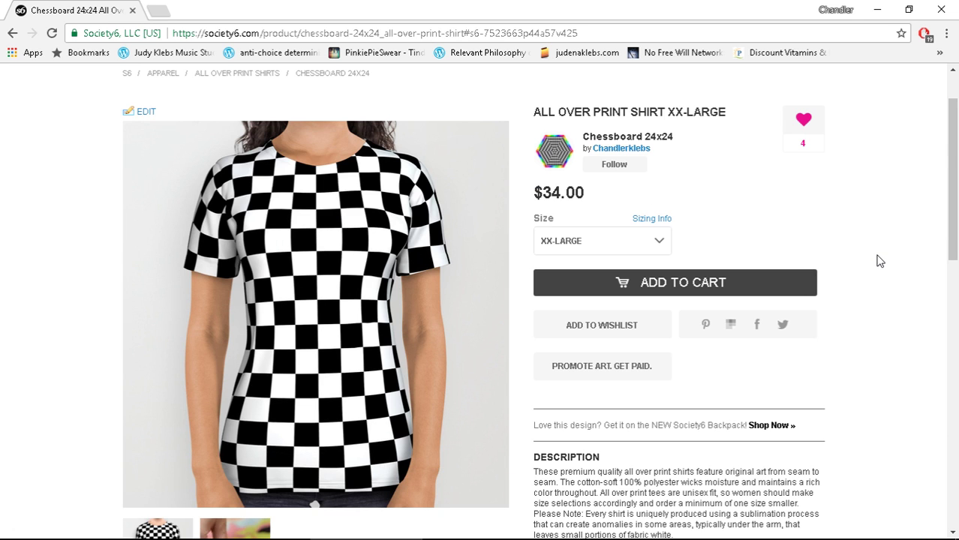
{"action": "scroll", "coordinate": [882, 267], "scroll_direction": "down", "scroll_amount": 1}
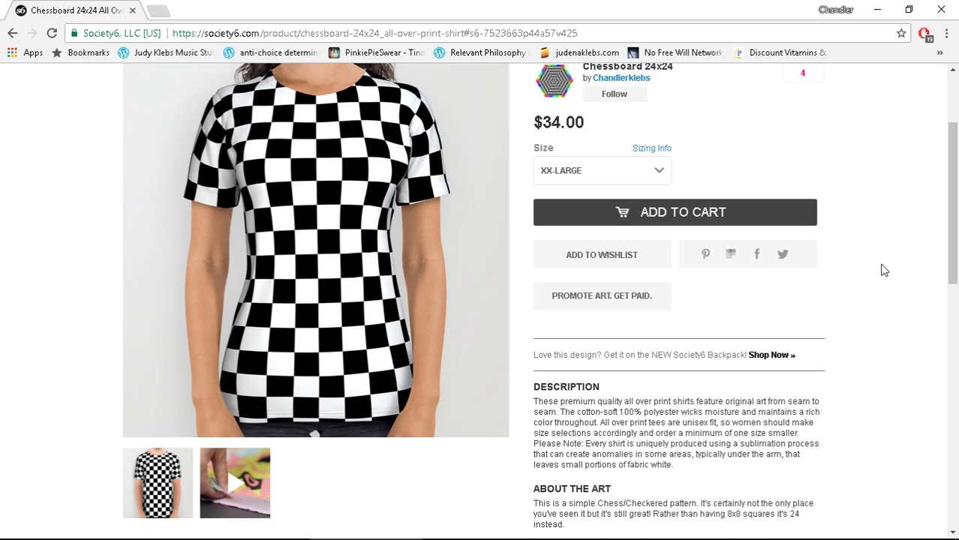
{"action": "scroll", "coordinate": [885, 270], "scroll_direction": "up", "scroll_amount": 2}
{"action": "scroll", "coordinate": [889, 279], "scroll_direction": "down", "scroll_amount": 2}
{"action": "scroll", "coordinate": [890, 278], "scroll_direction": "up", "scroll_amount": 1}
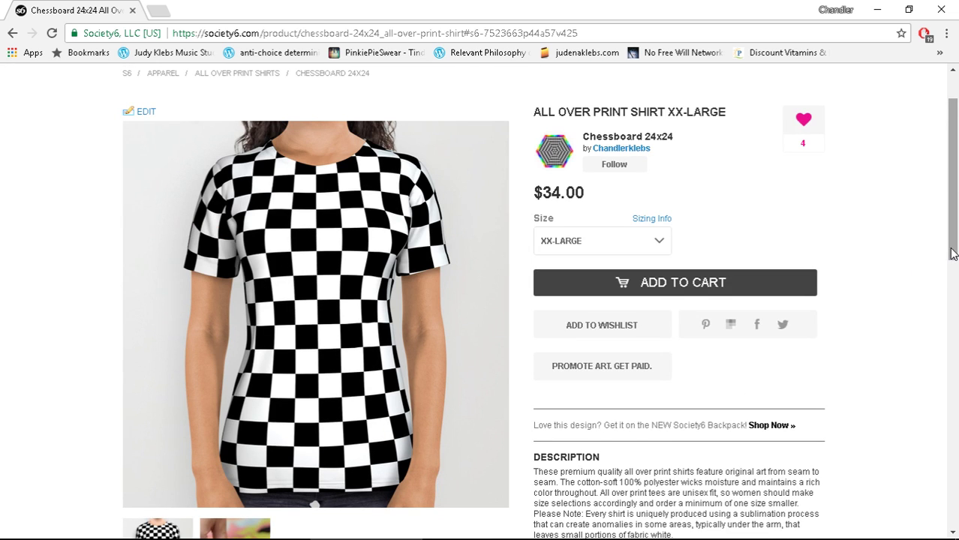
{"action": "scroll", "coordinate": [920, 279], "scroll_direction": "down", "scroll_amount": 1}
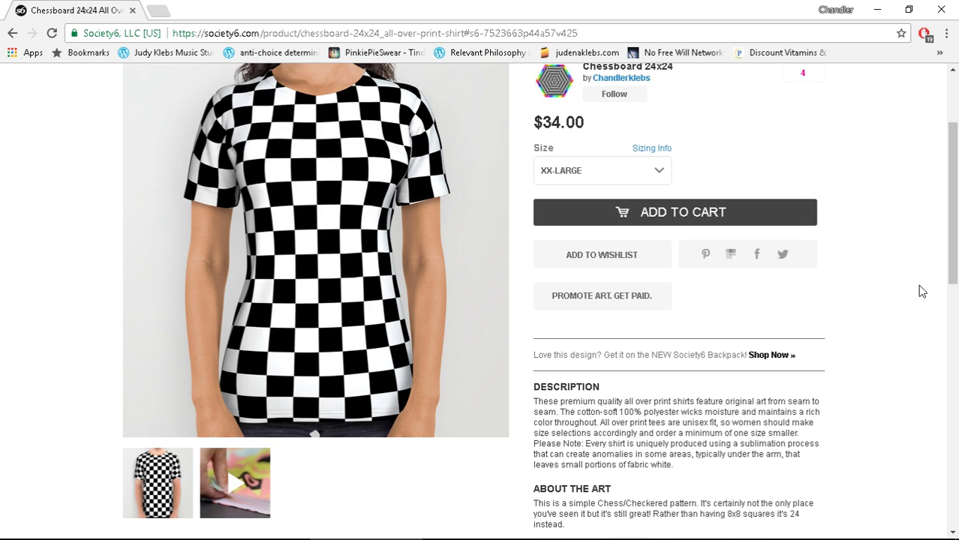
{"action": "scroll", "coordinate": [922, 292], "scroll_direction": "up", "scroll_amount": 2}
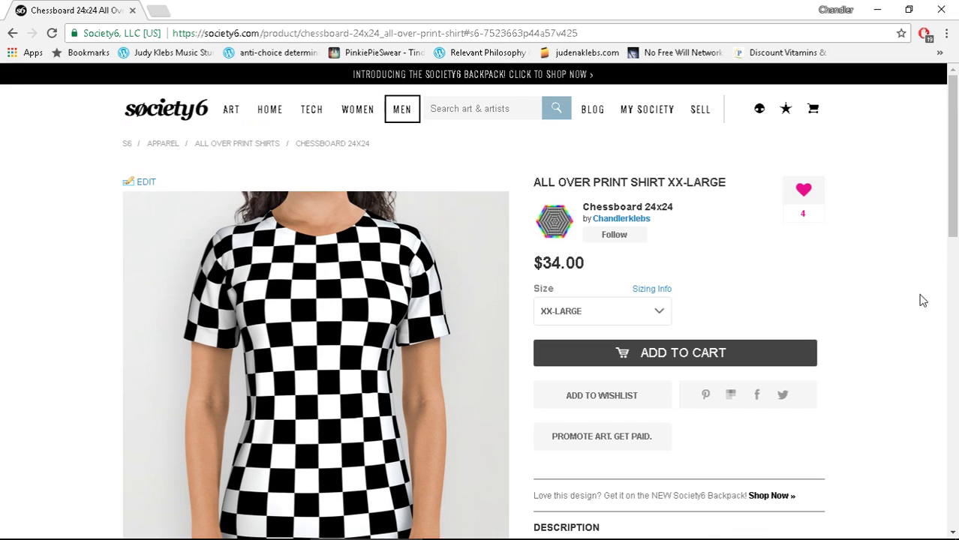
Return to the All Over Print Shirts listing and open the shop's Canvas Prints category
{"action": "left_click", "coordinate": [12, 34]}
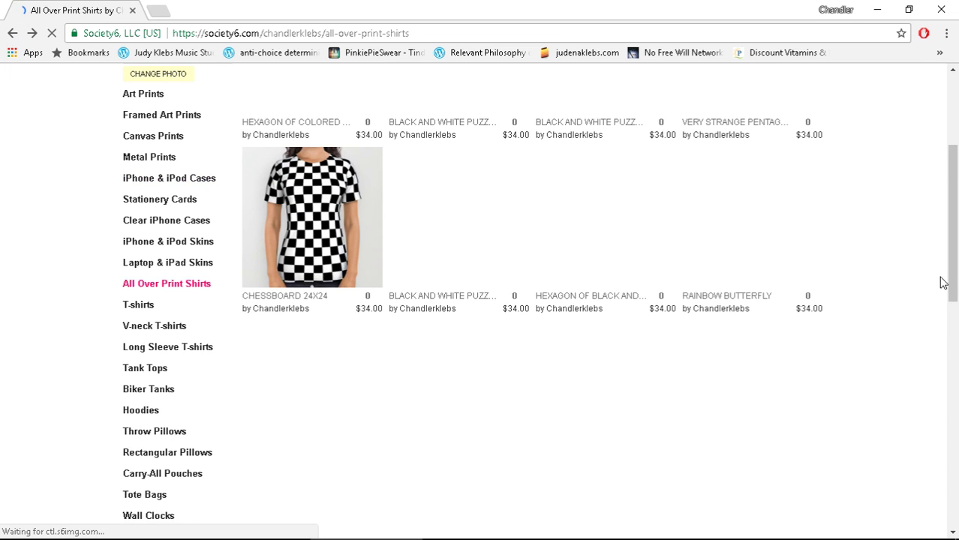
{"action": "scroll", "coordinate": [953, 271], "scroll_direction": "up", "scroll_amount": 2}
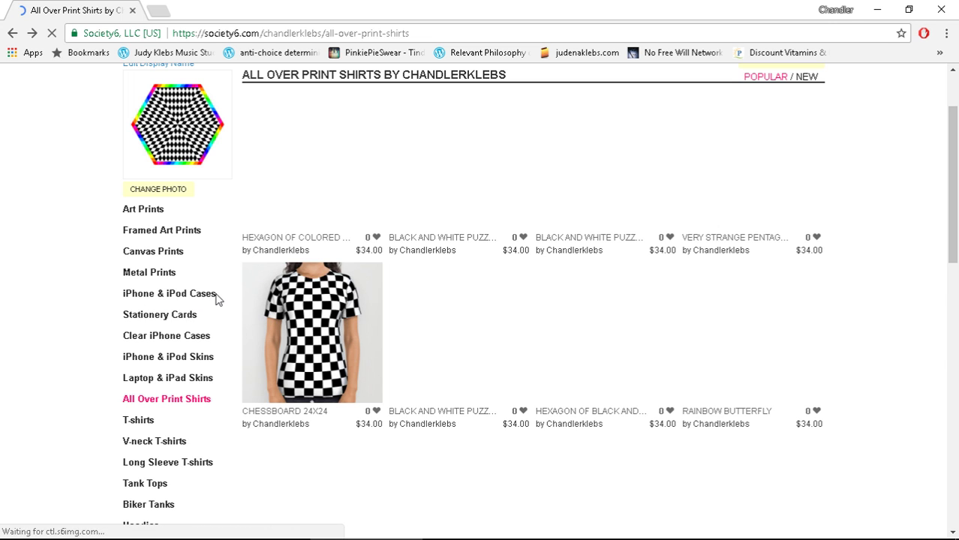
{"action": "left_click", "coordinate": [173, 259]}
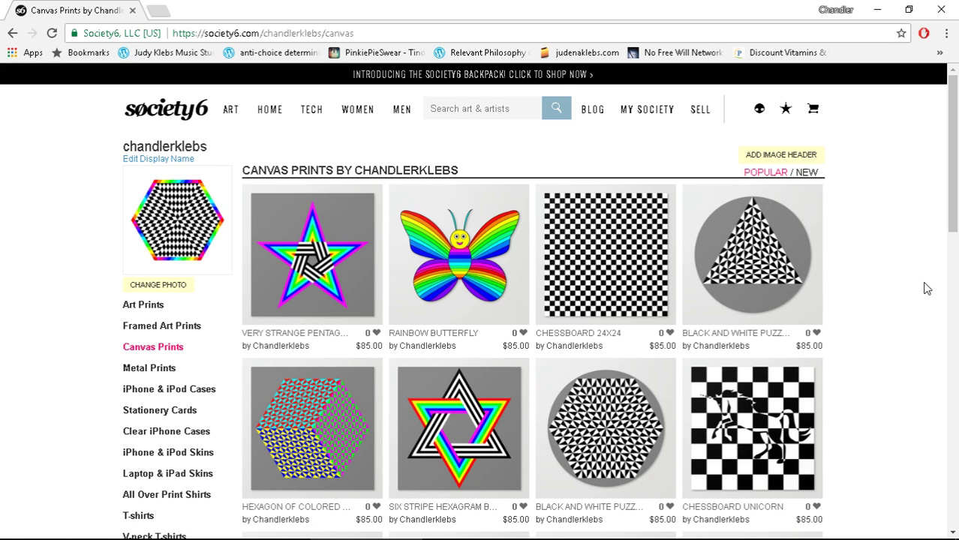
Browse the Canvas Prints listing, open the Black and White Puzzle Square canvas print and look over its product page
{"action": "scroll", "coordinate": [927, 289], "scroll_direction": "down", "scroll_amount": 2}
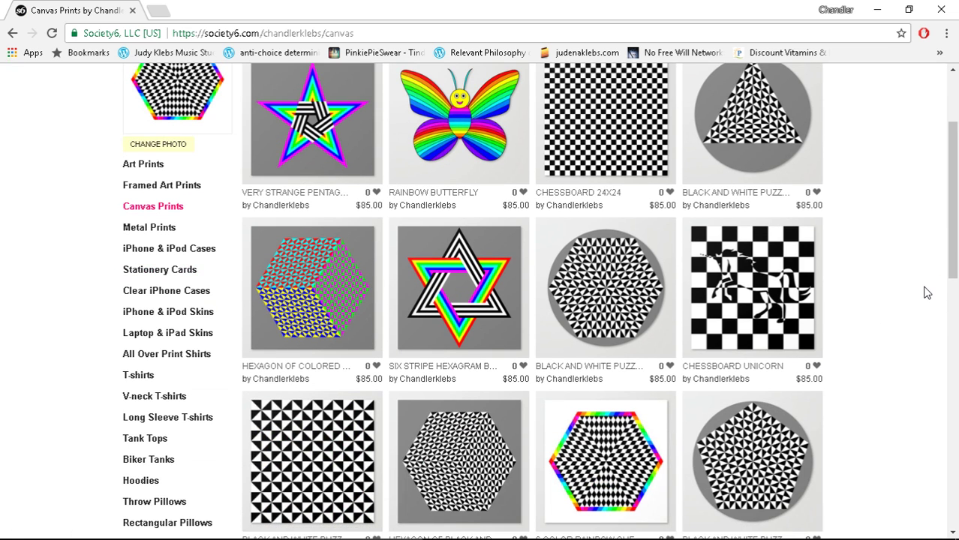
{"action": "scroll", "coordinate": [927, 293], "scroll_direction": "up", "scroll_amount": 1}
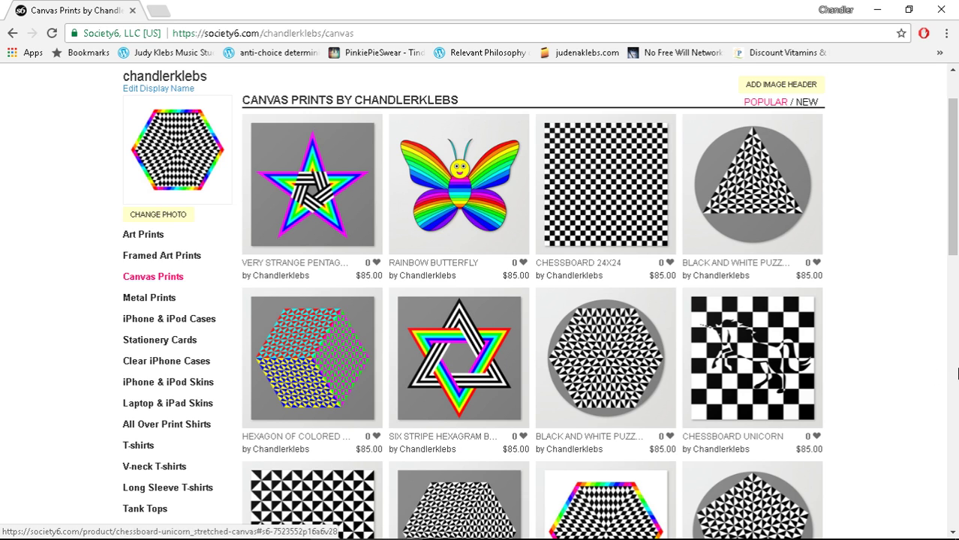
{"action": "scroll", "coordinate": [925, 360], "scroll_direction": "down", "scroll_amount": 1}
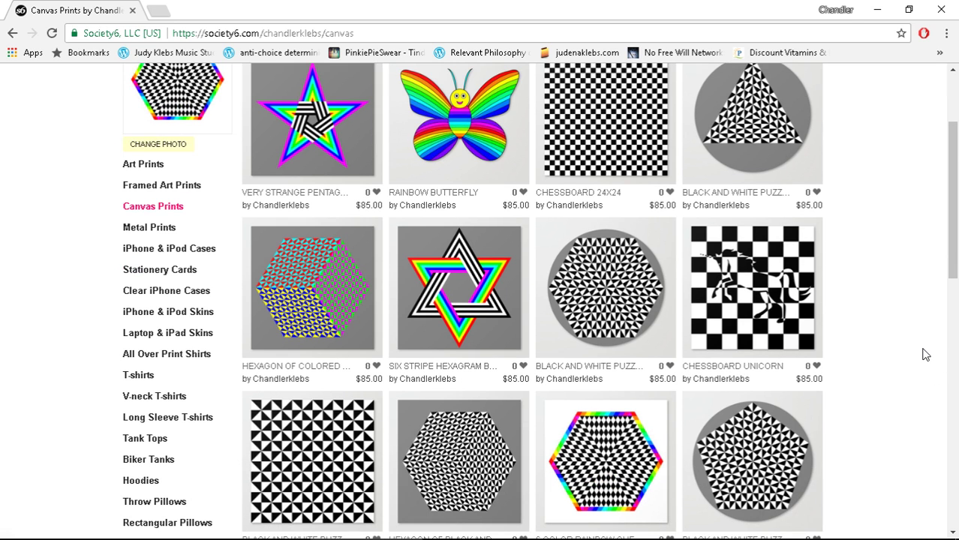
{"action": "scroll", "coordinate": [915, 349], "scroll_direction": "down", "scroll_amount": 2}
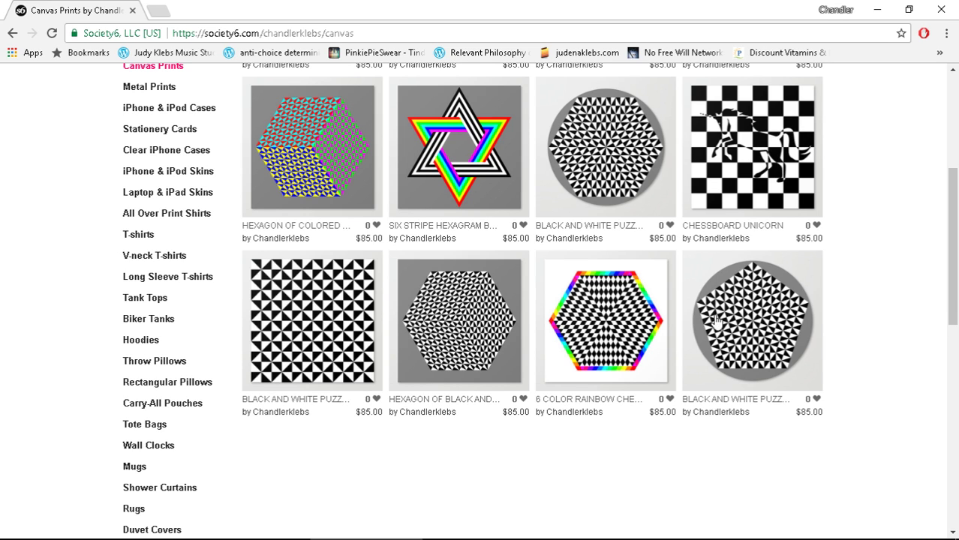
{"action": "left_click", "coordinate": [303, 322]}
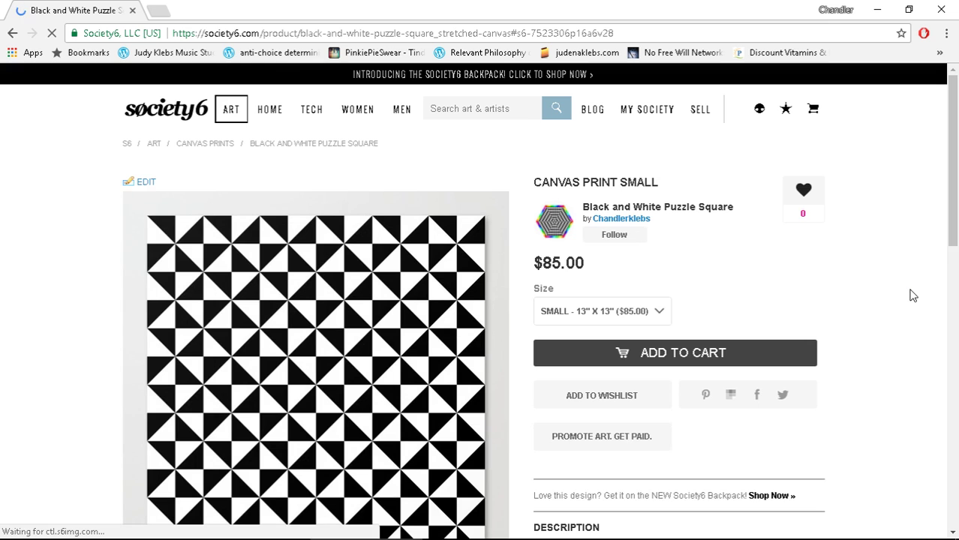
{"action": "scroll", "coordinate": [915, 315], "scroll_direction": "down", "scroll_amount": 1}
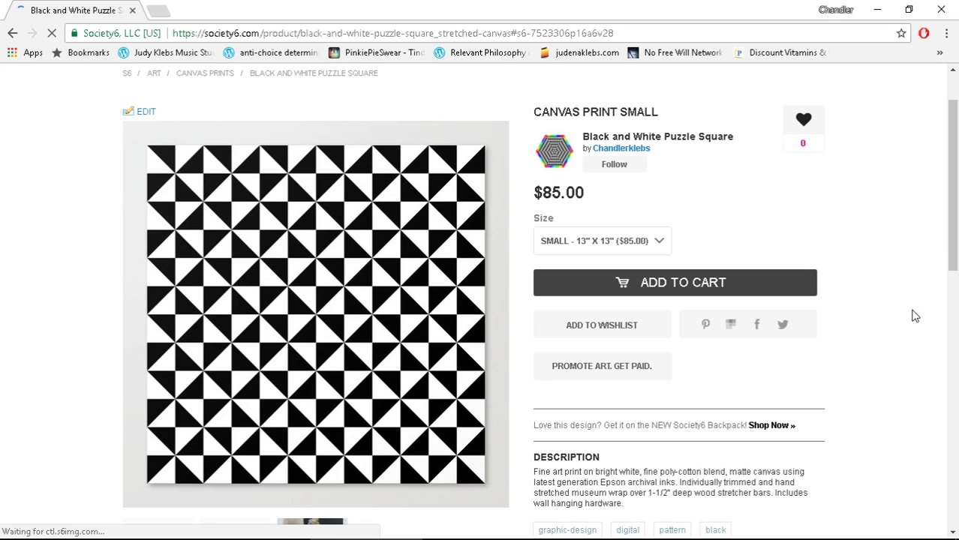
{"action": "scroll", "coordinate": [915, 315], "scroll_direction": "up", "scroll_amount": 1}
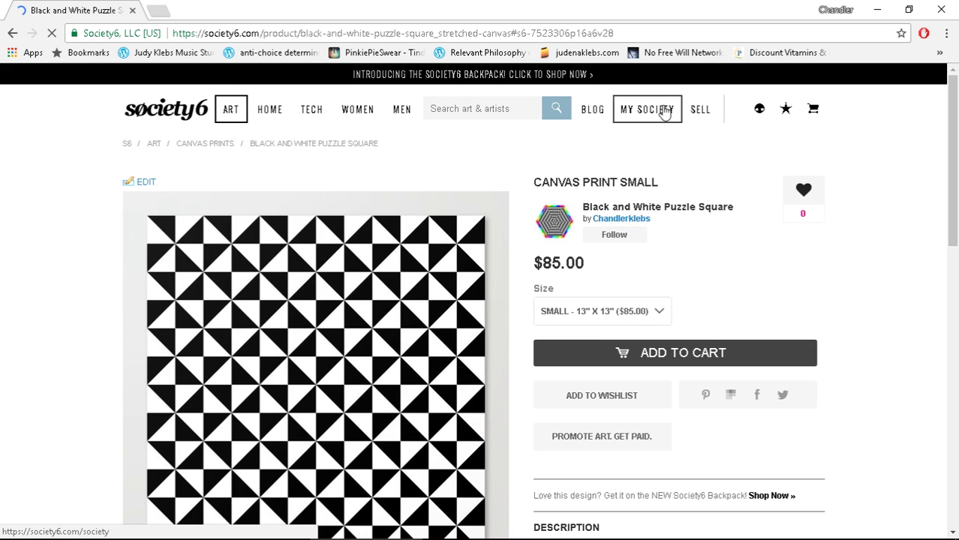
Try to open the account's post management page and log back in with the saved credentials
{"action": "mouse_move", "coordinate": [759, 111]}
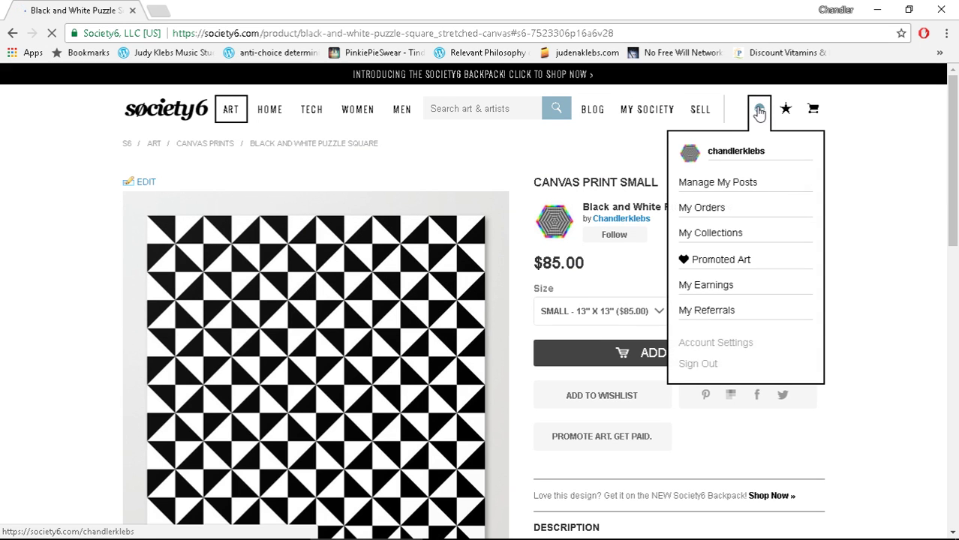
{"action": "left_click", "coordinate": [739, 186]}
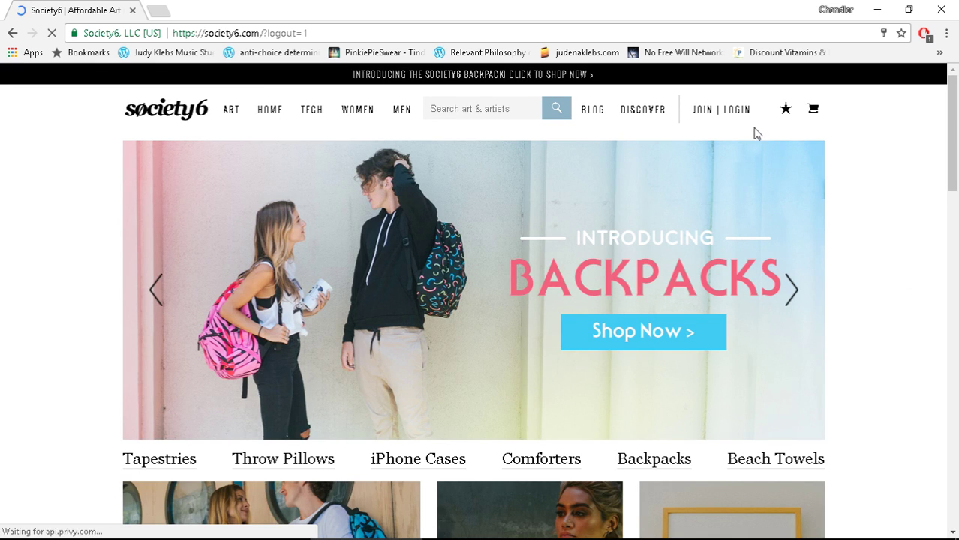
{"action": "mouse_move", "coordinate": [706, 117]}
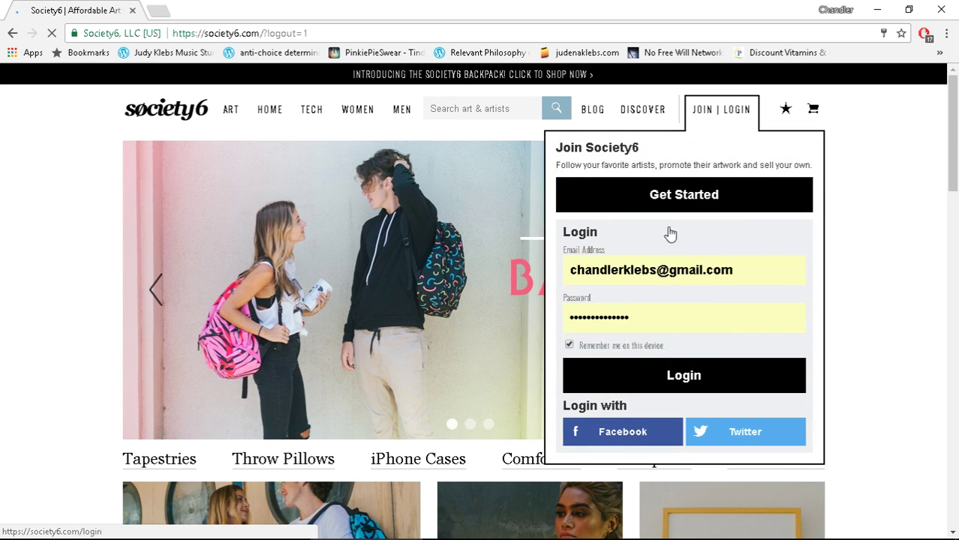
{"action": "left_click", "coordinate": [676, 375]}
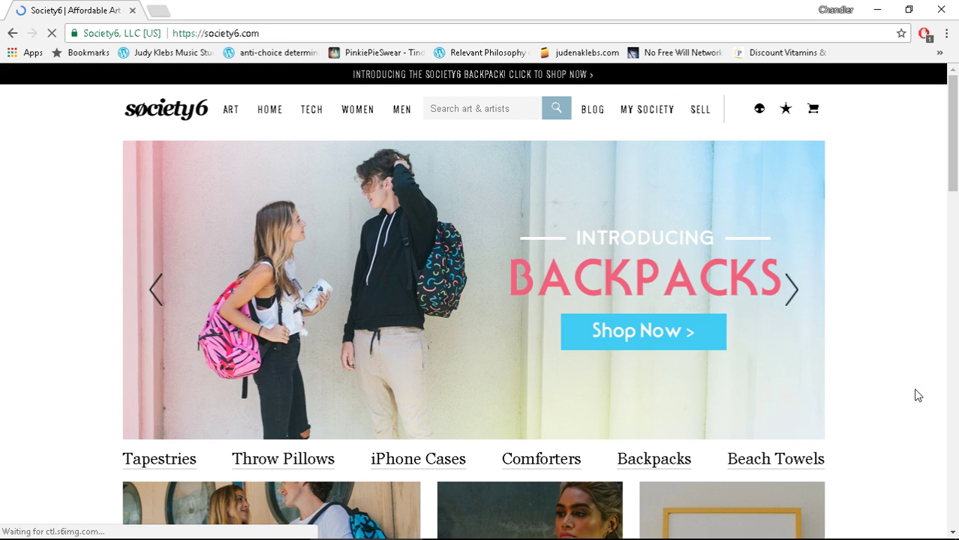
Go to the account's post management page and open the Chessboard 24x24 post's product settings
{"action": "mouse_move", "coordinate": [759, 109]}
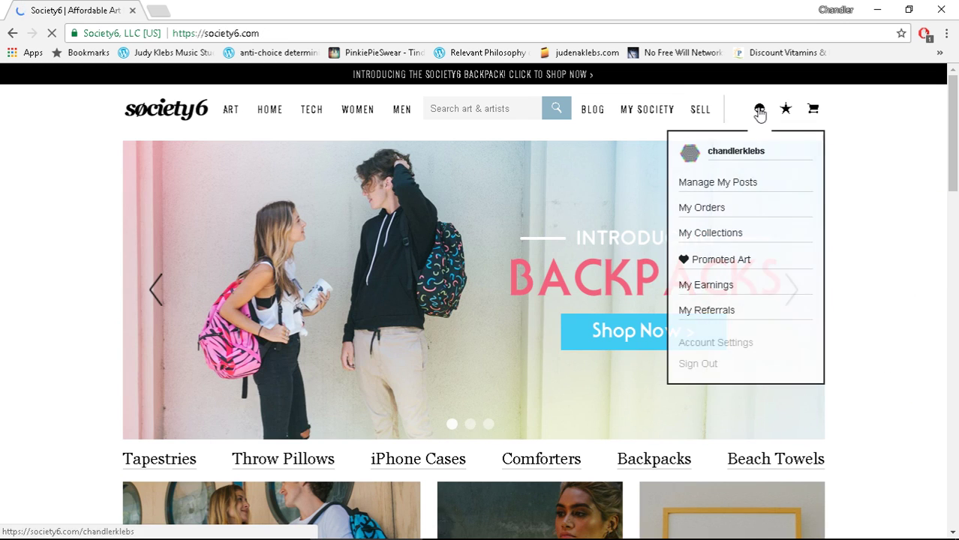
{"action": "left_click", "coordinate": [733, 191]}
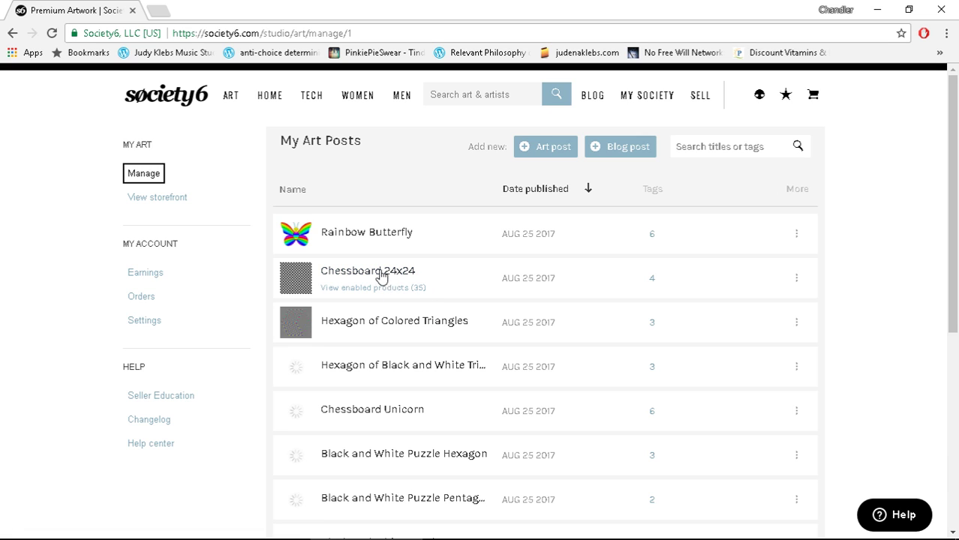
{"action": "left_click", "coordinate": [379, 276]}
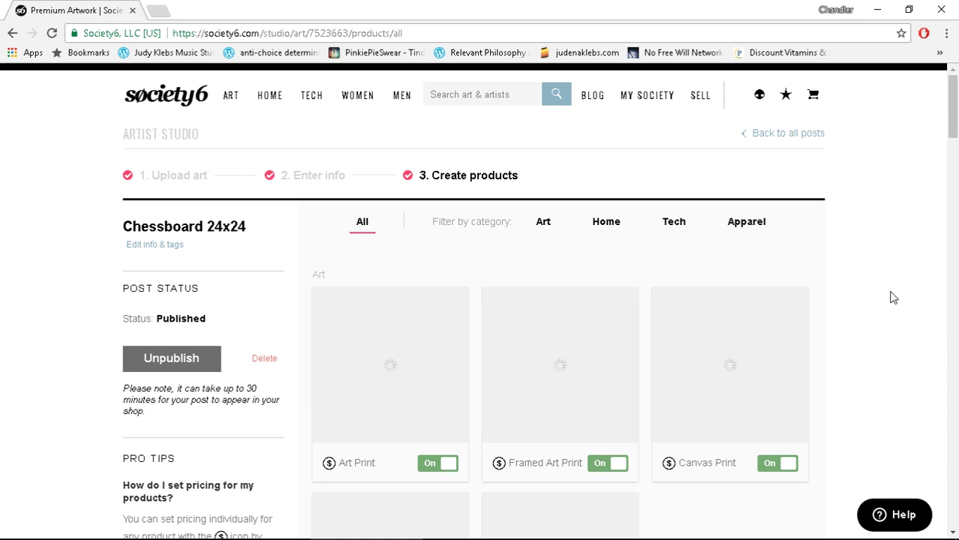
Review which Art and Home products are enabled for the Chessboard 24x24 design
{"action": "scroll", "coordinate": [892, 262], "scroll_direction": "down", "scroll_amount": 1}
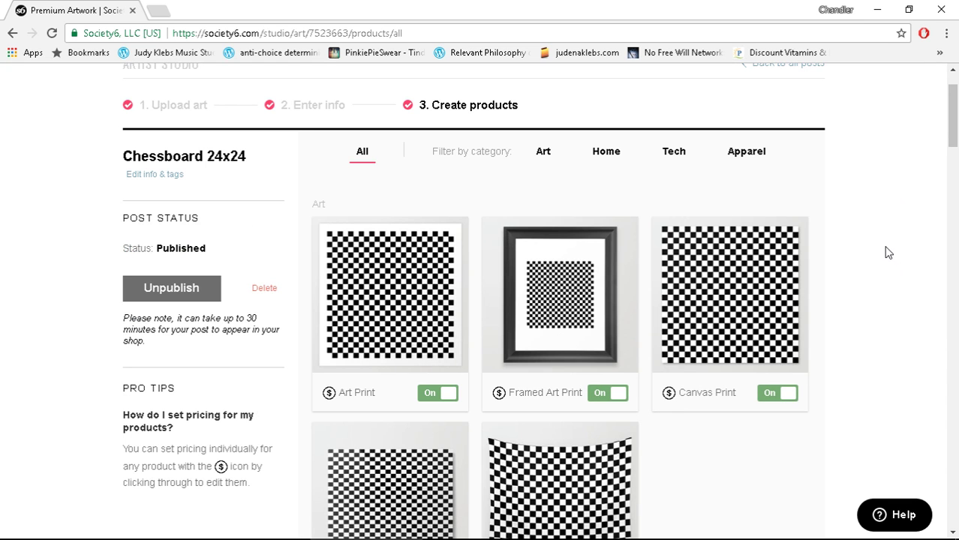
{"action": "scroll", "coordinate": [887, 252], "scroll_direction": "down", "scroll_amount": 1}
{"action": "scroll", "coordinate": [888, 253], "scroll_direction": "down", "scroll_amount": 1}
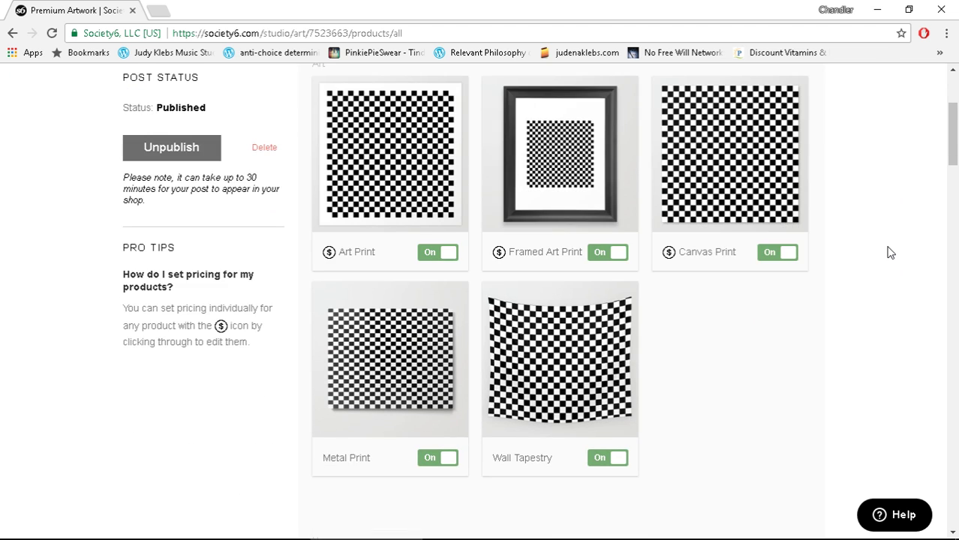
{"action": "scroll", "coordinate": [890, 253], "scroll_direction": "down", "scroll_amount": 2}
{"action": "scroll", "coordinate": [910, 244], "scroll_direction": "up", "scroll_amount": 3}
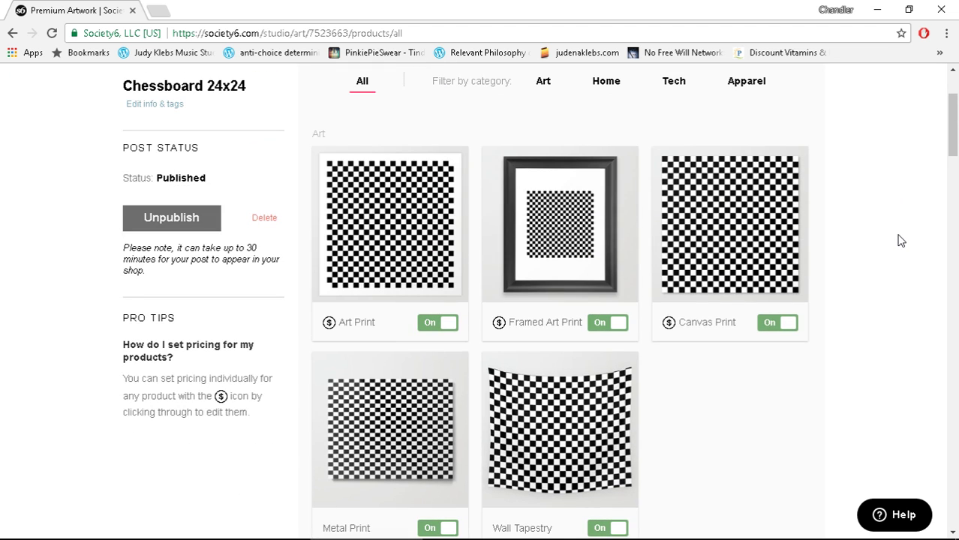
{"action": "scroll", "coordinate": [901, 240], "scroll_direction": "down", "scroll_amount": 8}
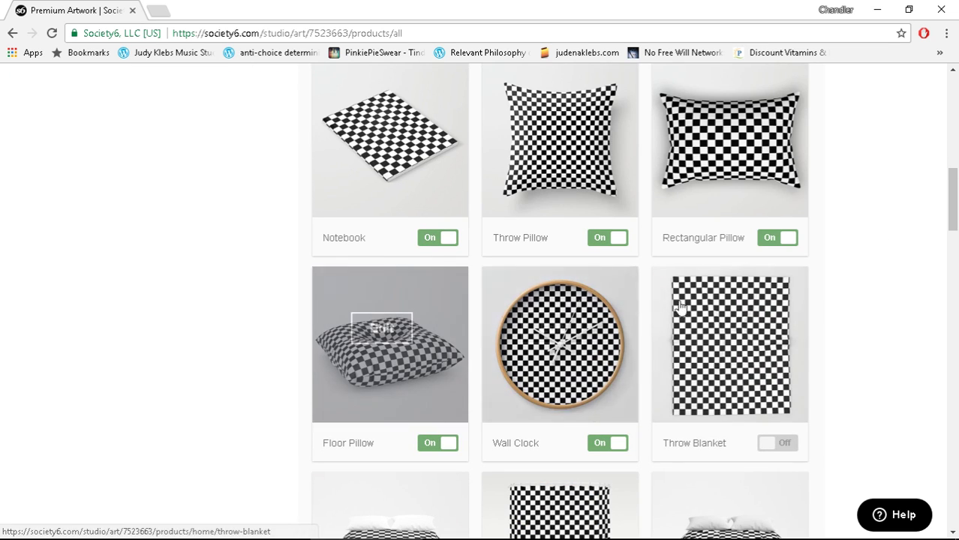
{"action": "scroll", "coordinate": [900, 278], "scroll_direction": "down", "scroll_amount": 1}
{"action": "scroll", "coordinate": [900, 278], "scroll_direction": "down", "scroll_amount": 2}
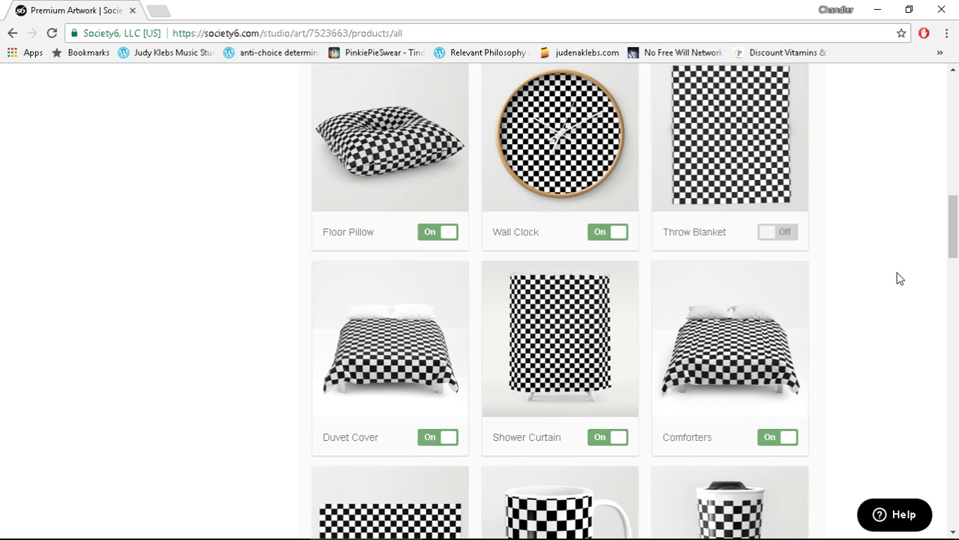
{"action": "scroll", "coordinate": [900, 277], "scroll_direction": "down", "scroll_amount": 1}
{"action": "scroll", "coordinate": [901, 277], "scroll_direction": "down", "scroll_amount": 4}
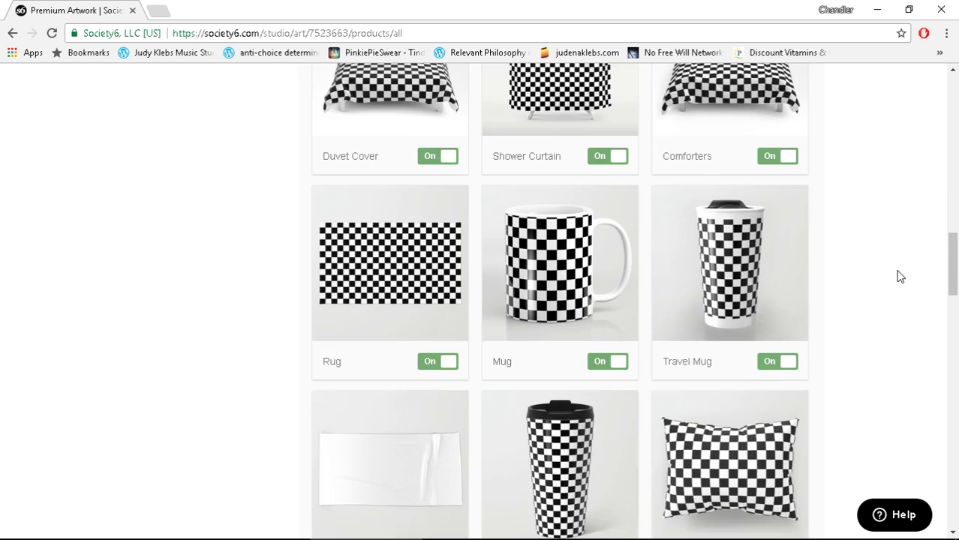
{"action": "scroll", "coordinate": [900, 277], "scroll_direction": "down", "scroll_amount": 3}
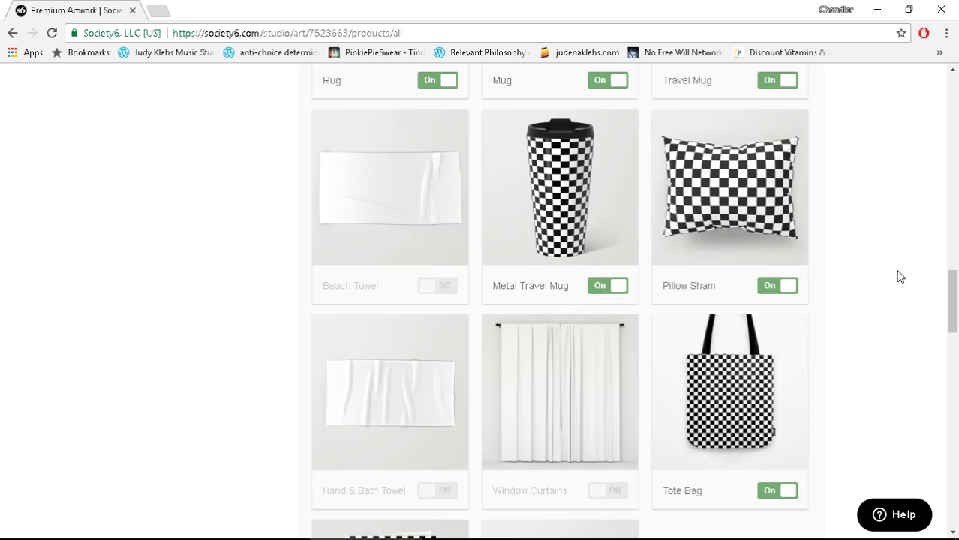
{"action": "scroll", "coordinate": [901, 277], "scroll_direction": "down", "scroll_amount": 4}
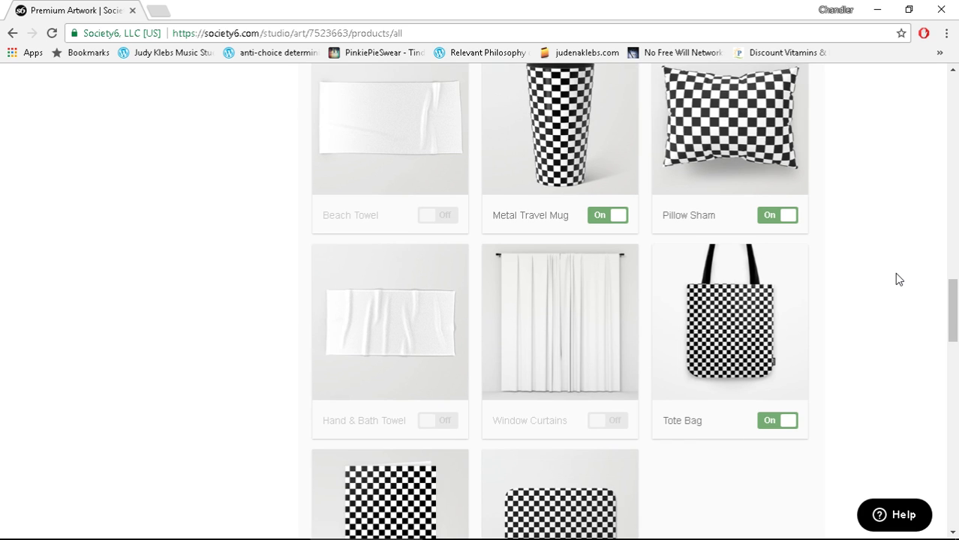
{"action": "scroll", "coordinate": [898, 279], "scroll_direction": "down", "scroll_amount": 1}
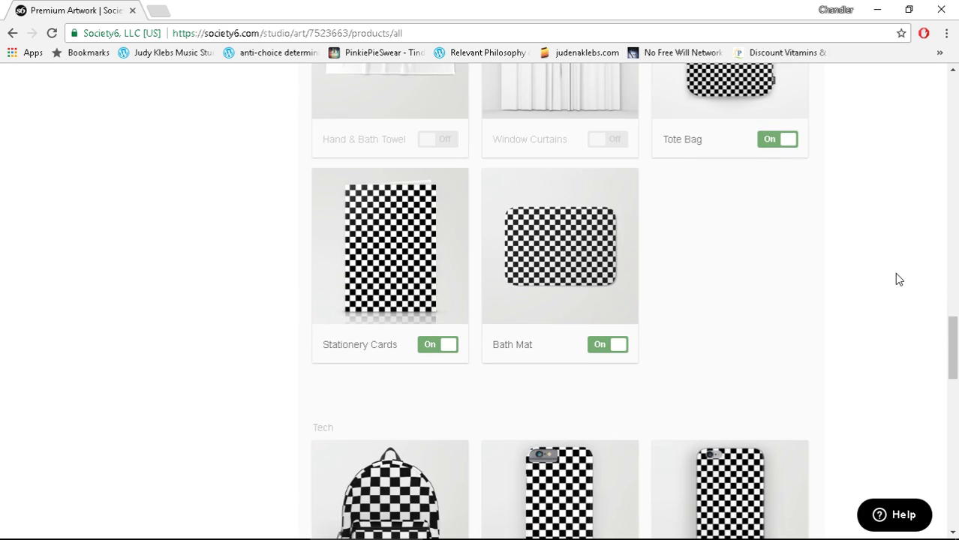
{"action": "scroll", "coordinate": [896, 281], "scroll_direction": "down", "scroll_amount": 1}
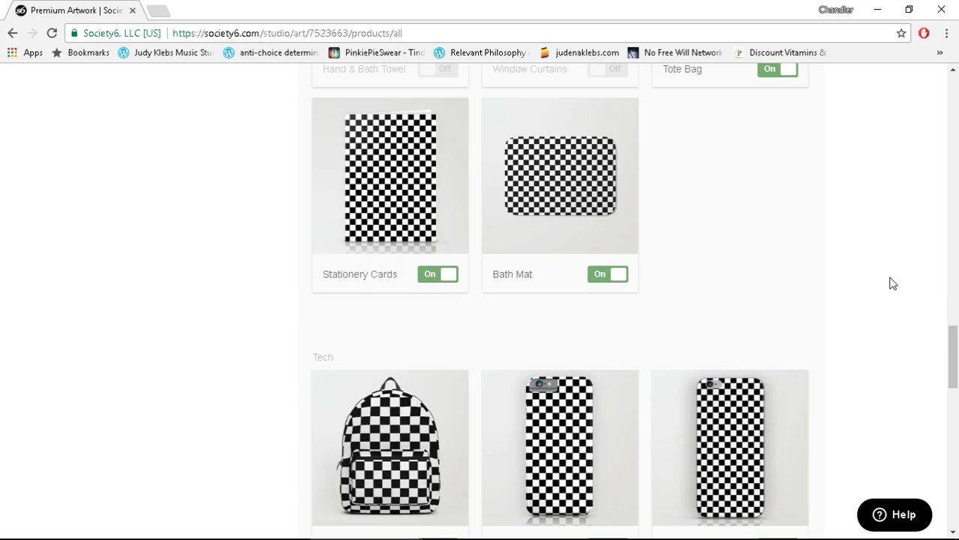
Review the Tech and Apparel products of the Chessboard 24x24 design, including the notice on the disabled Leggings
{"action": "scroll", "coordinate": [892, 283], "scroll_direction": "down", "scroll_amount": 1}
{"action": "scroll", "coordinate": [893, 283], "scroll_direction": "down", "scroll_amount": 1}
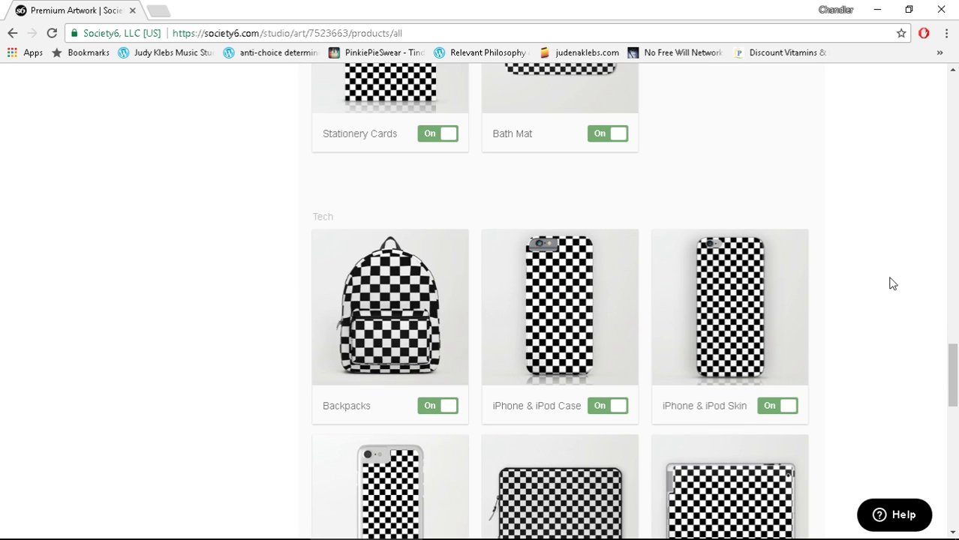
{"action": "mouse_move", "coordinate": [368, 300]}
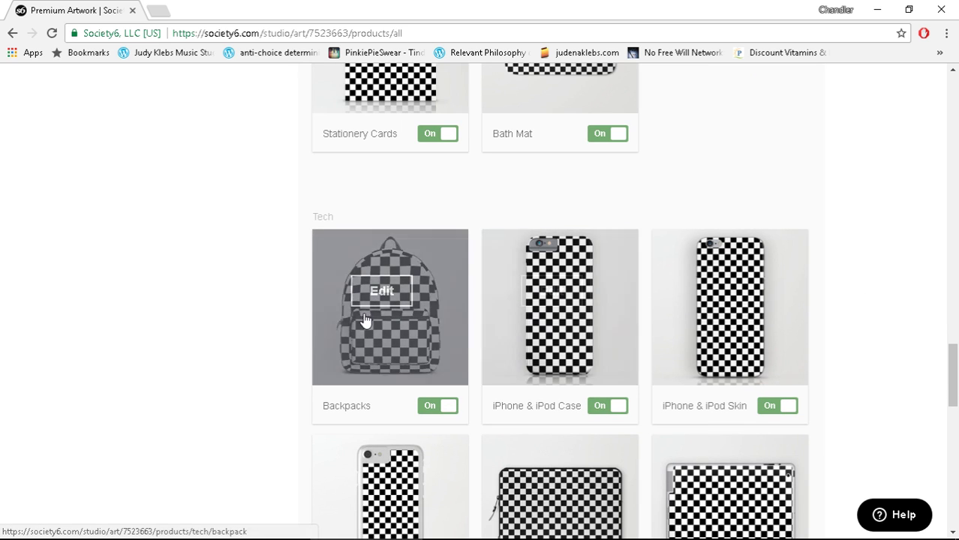
{"action": "scroll", "coordinate": [926, 275], "scroll_direction": "down", "scroll_amount": 3}
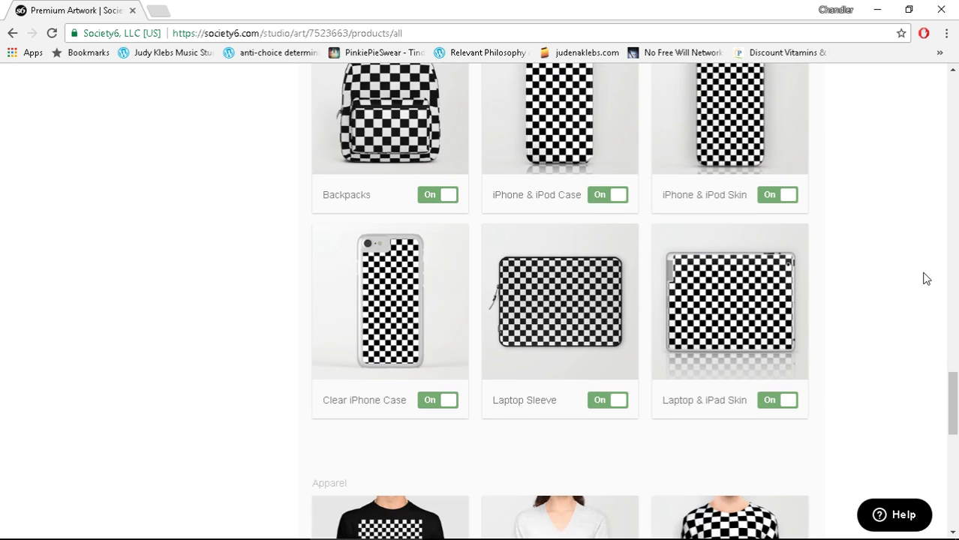
{"action": "scroll", "coordinate": [925, 279], "scroll_direction": "down", "scroll_amount": 2}
{"action": "scroll", "coordinate": [926, 278], "scroll_direction": "down", "scroll_amount": 2}
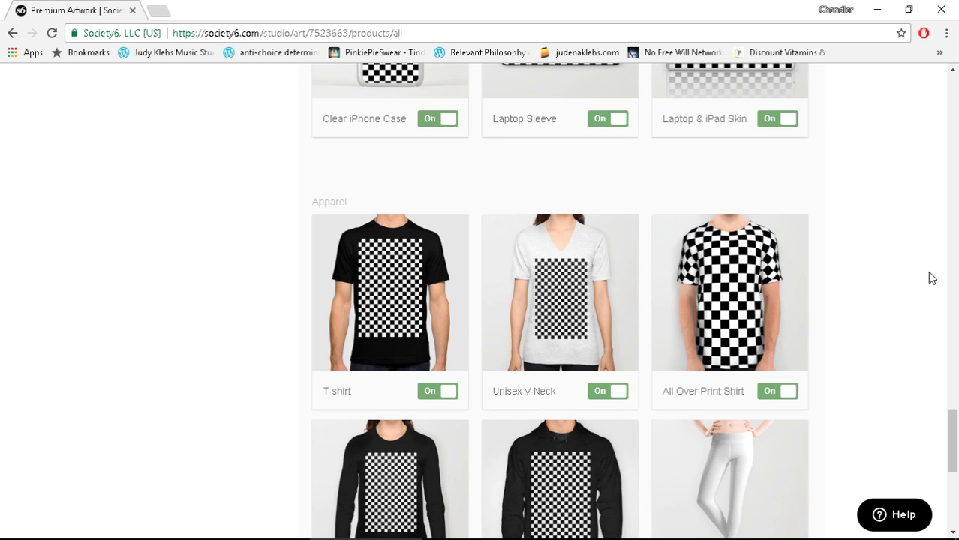
{"action": "scroll", "coordinate": [904, 278], "scroll_direction": "down", "scroll_amount": 3}
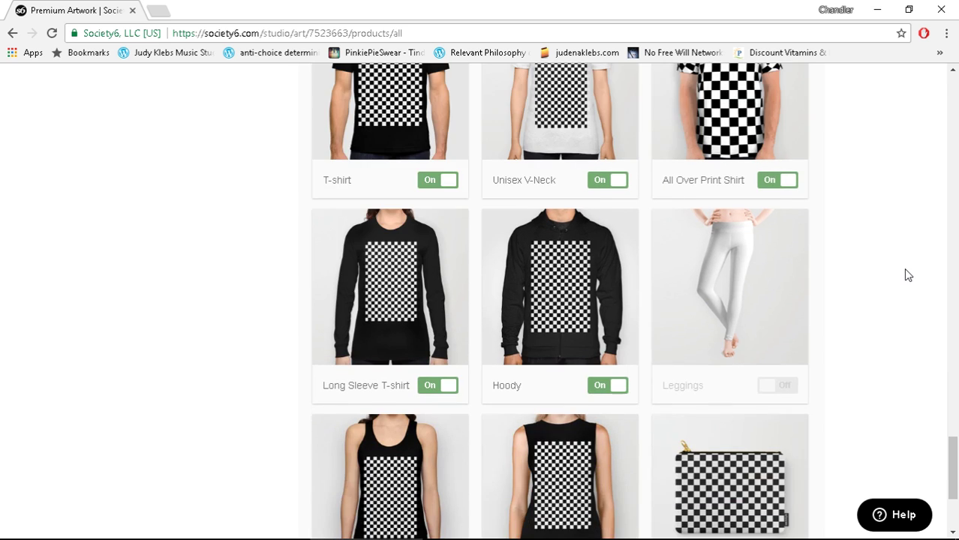
{"action": "mouse_move", "coordinate": [739, 298]}
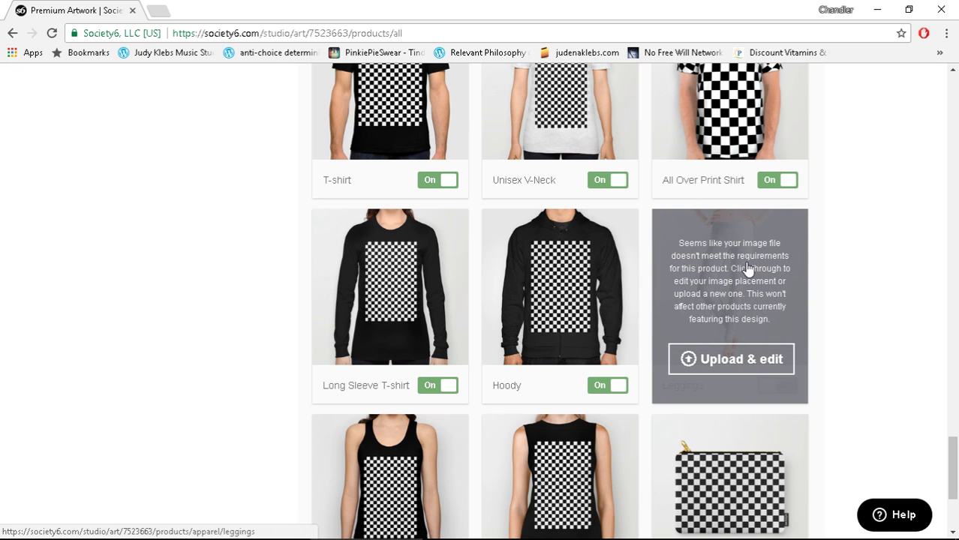
{"action": "left_click", "coordinate": [540, 531]}
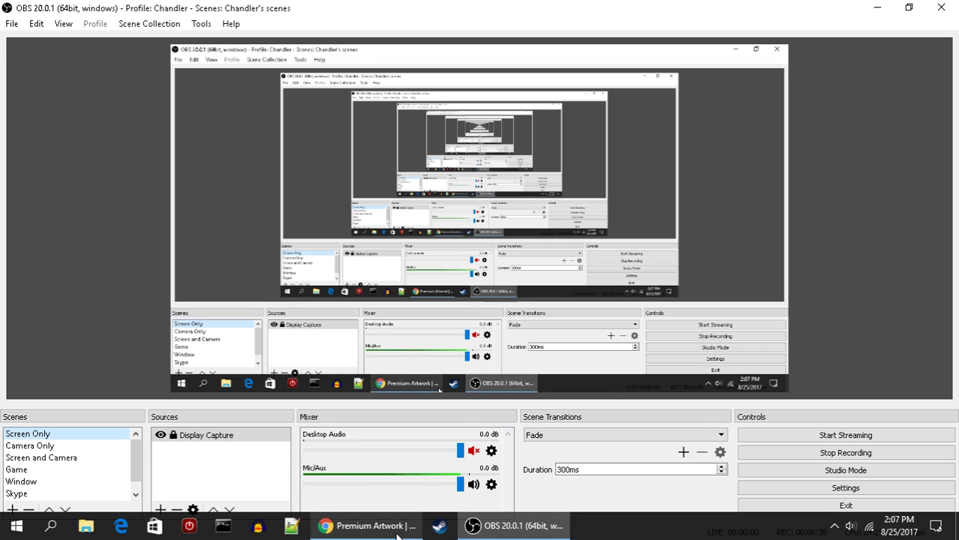
{"action": "left_click", "coordinate": [396, 529]}
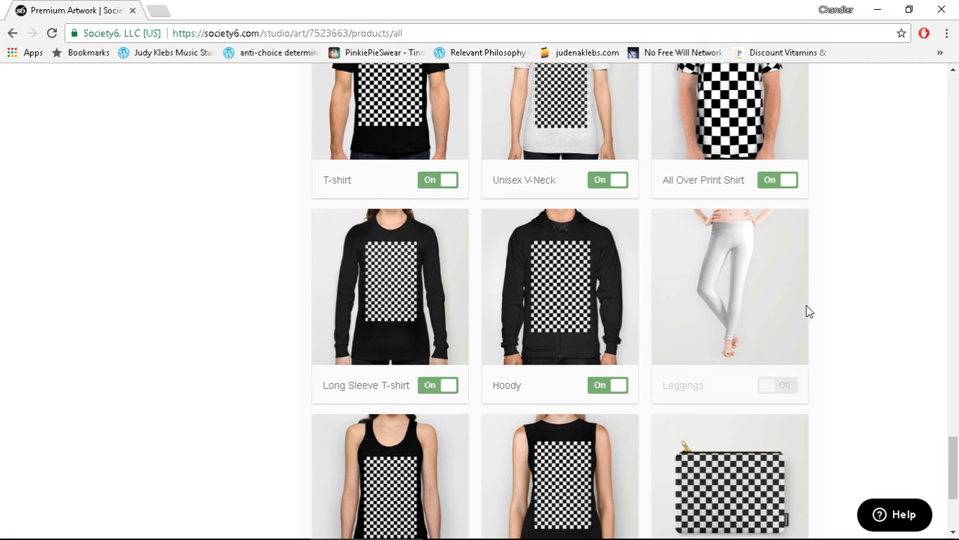
Open the Leggings product for the Chessboard 24x24 design and read its image requirements and upload options
{"action": "left_click", "coordinate": [716, 289]}
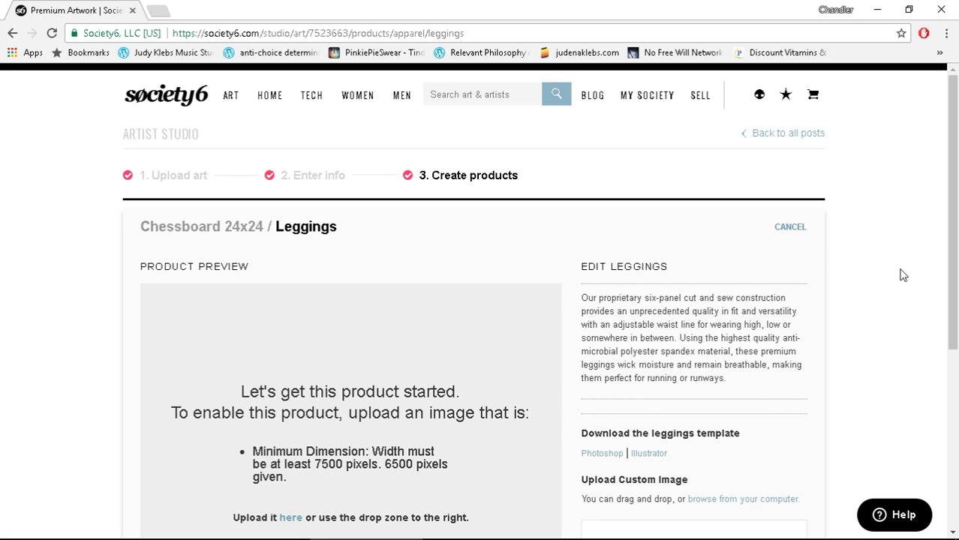
{"action": "scroll", "coordinate": [900, 278], "scroll_direction": "down", "scroll_amount": 2}
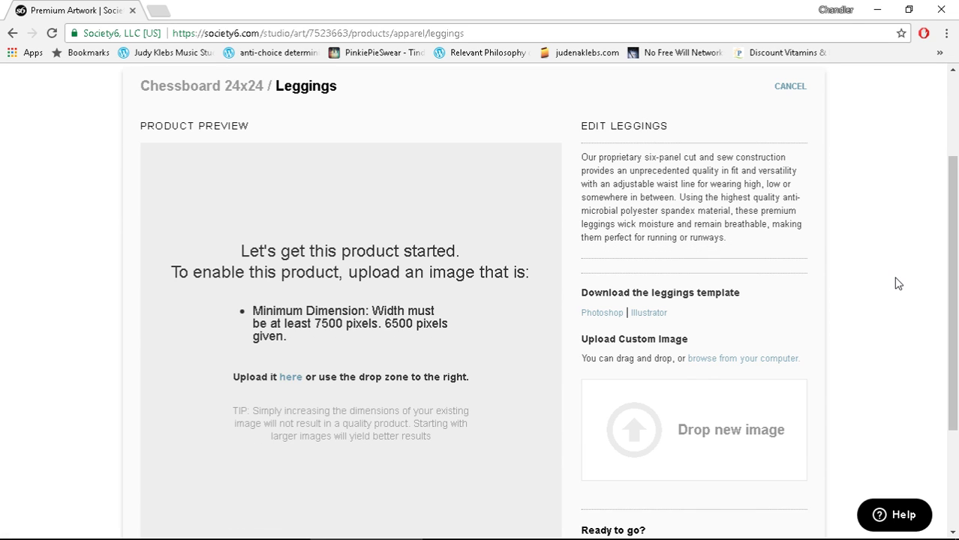
{"action": "scroll", "coordinate": [892, 285], "scroll_direction": "down", "scroll_amount": 1}
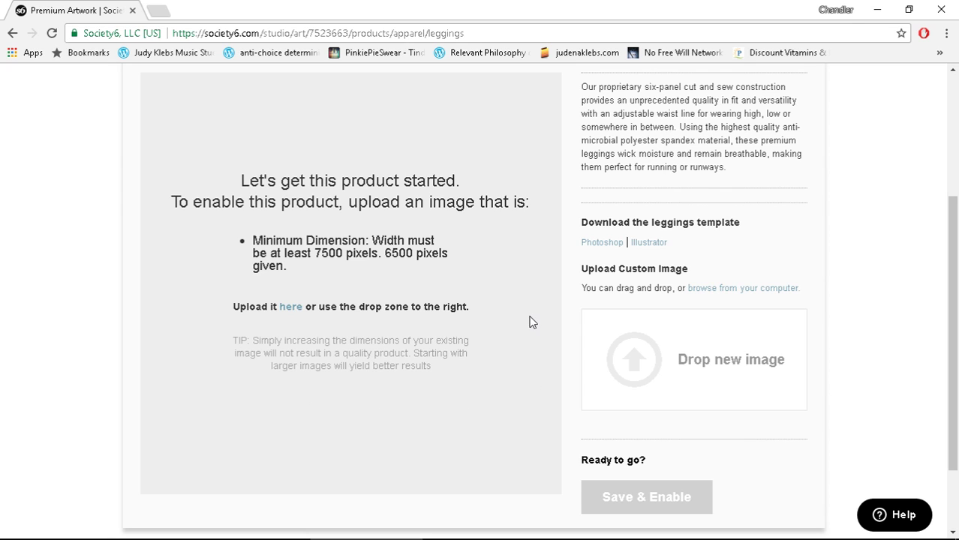
Review the Leggings page's minimum image dimension, template downloads and custom image upload area
{"action": "scroll", "coordinate": [526, 312], "scroll_direction": "up", "scroll_amount": 4}
{"action": "scroll", "coordinate": [524, 311], "scroll_direction": "down", "scroll_amount": 2}
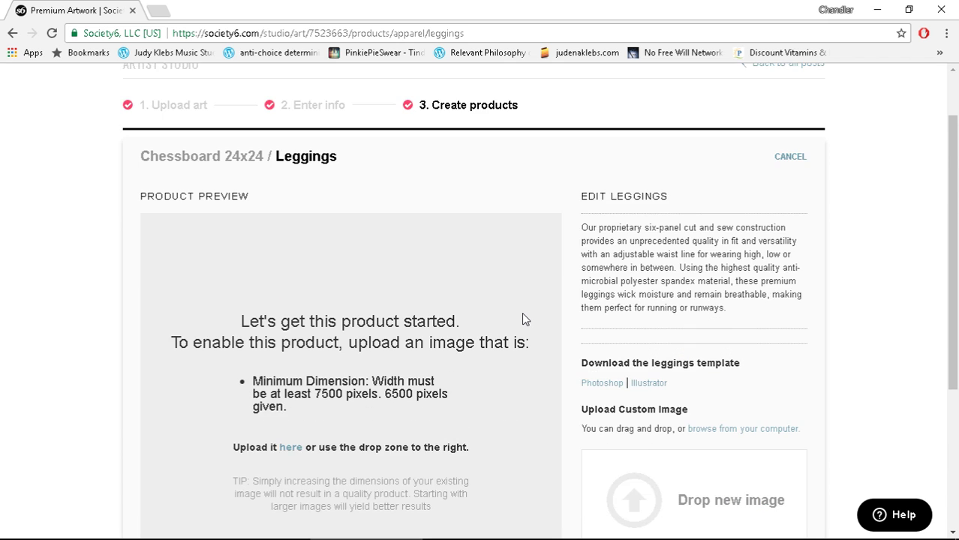
{"action": "scroll", "coordinate": [524, 320], "scroll_direction": "down", "scroll_amount": 2}
{"action": "scroll", "coordinate": [523, 321], "scroll_direction": "down", "scroll_amount": 1}
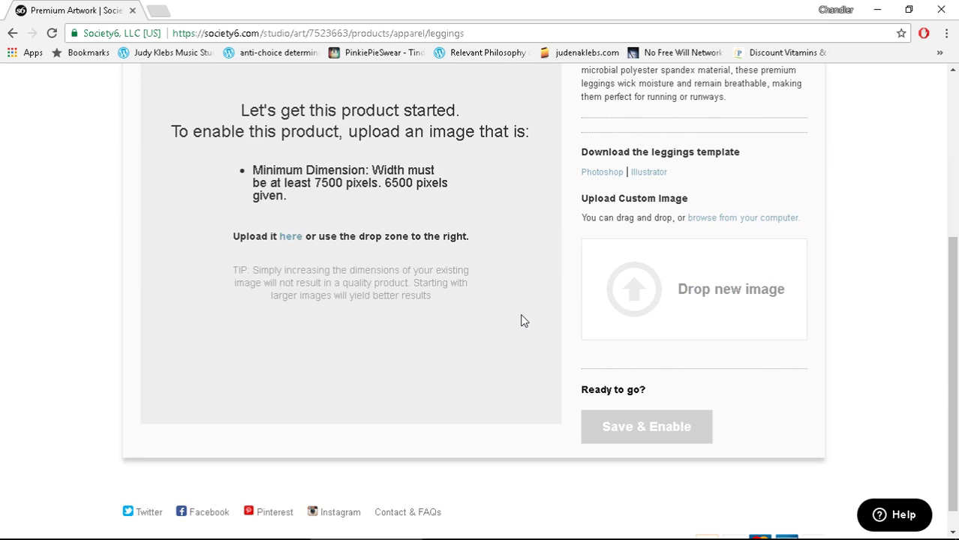
{"action": "scroll", "coordinate": [523, 320], "scroll_direction": "up", "scroll_amount": 2}
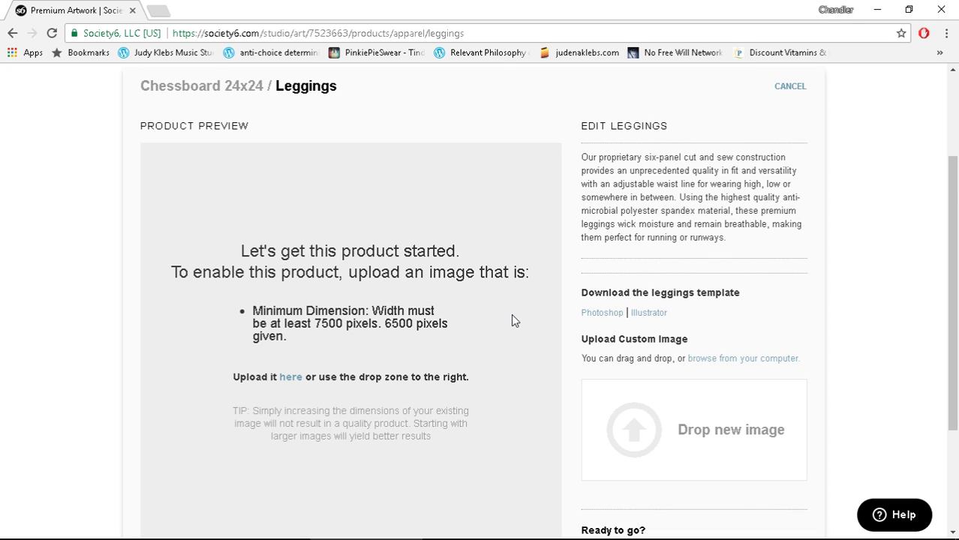
{"action": "scroll", "coordinate": [510, 323], "scroll_direction": "down", "scroll_amount": 1}
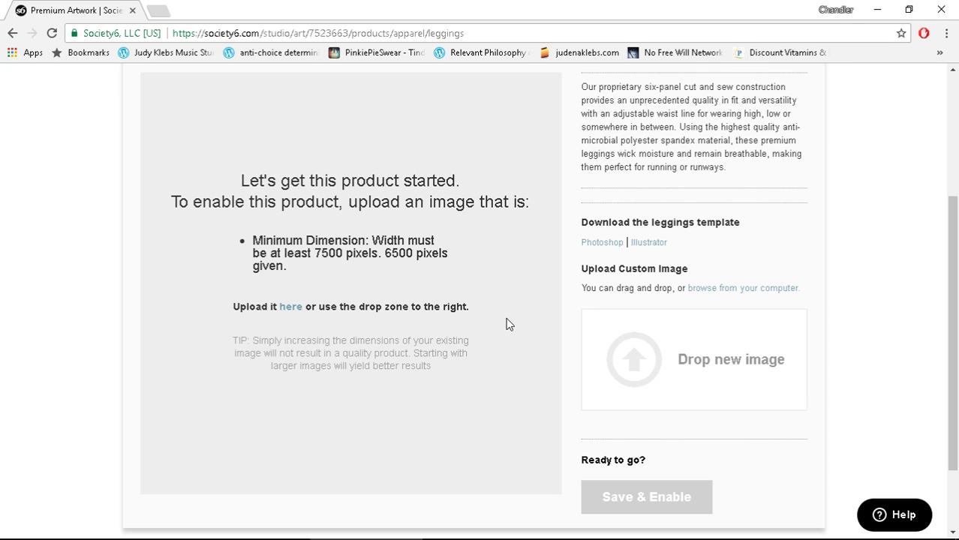
{"action": "scroll", "coordinate": [506, 324], "scroll_direction": "up", "scroll_amount": 1}
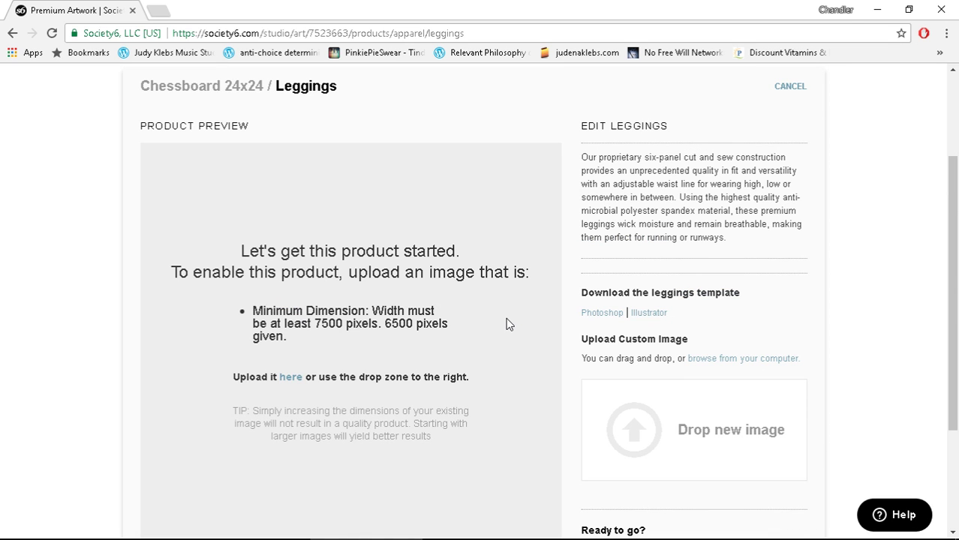
{"action": "scroll", "coordinate": [506, 324], "scroll_direction": "down", "scroll_amount": 1}
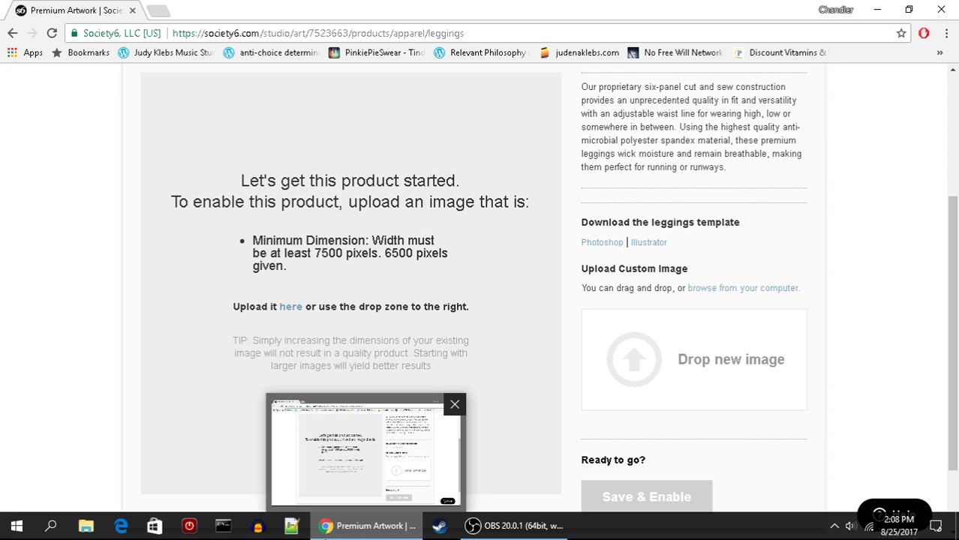
Minimize the browser, switch to File Explorer and open The Silent Artist folder inside Pictures
{"action": "left_click", "coordinate": [872, 10]}
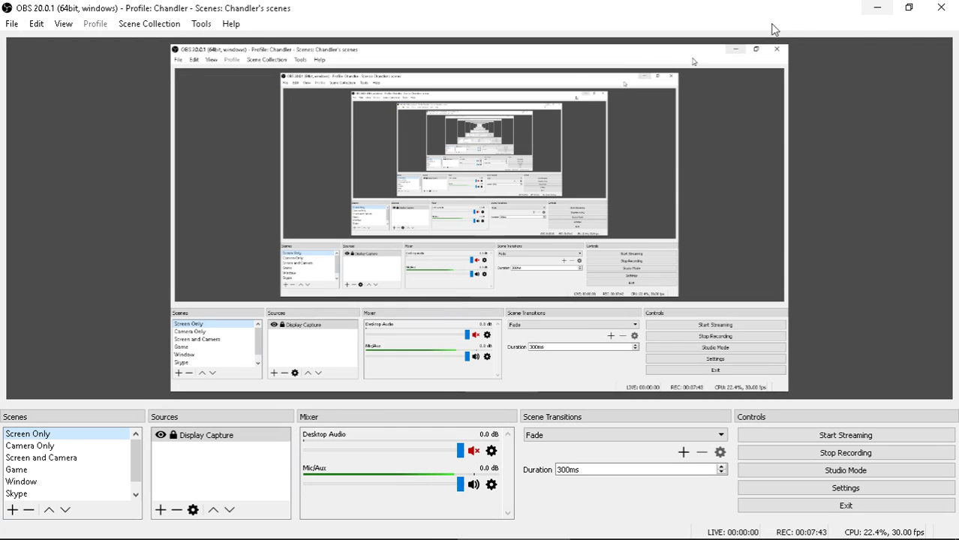
{"action": "left_click", "coordinate": [87, 528]}
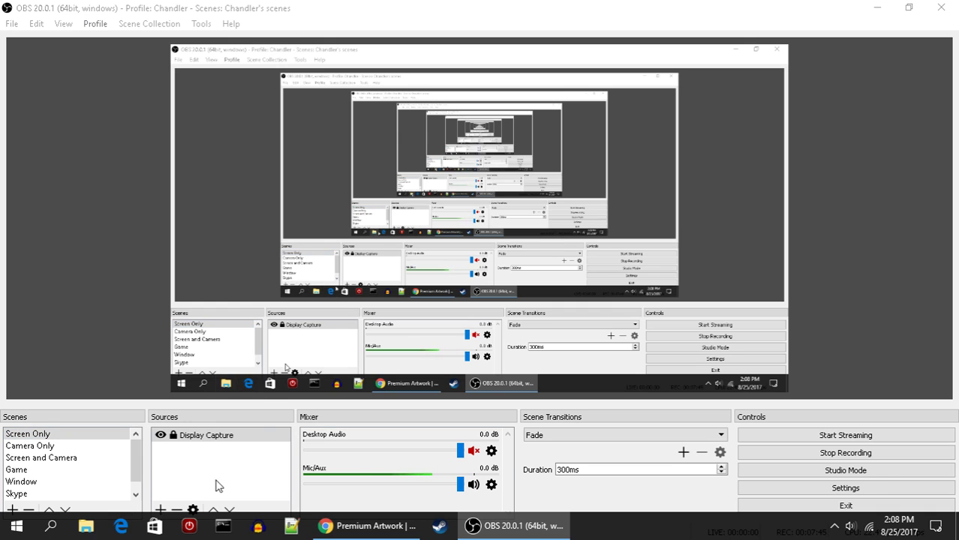
{"action": "scroll", "coordinate": [209, 375], "scroll_direction": "down", "scroll_amount": 4}
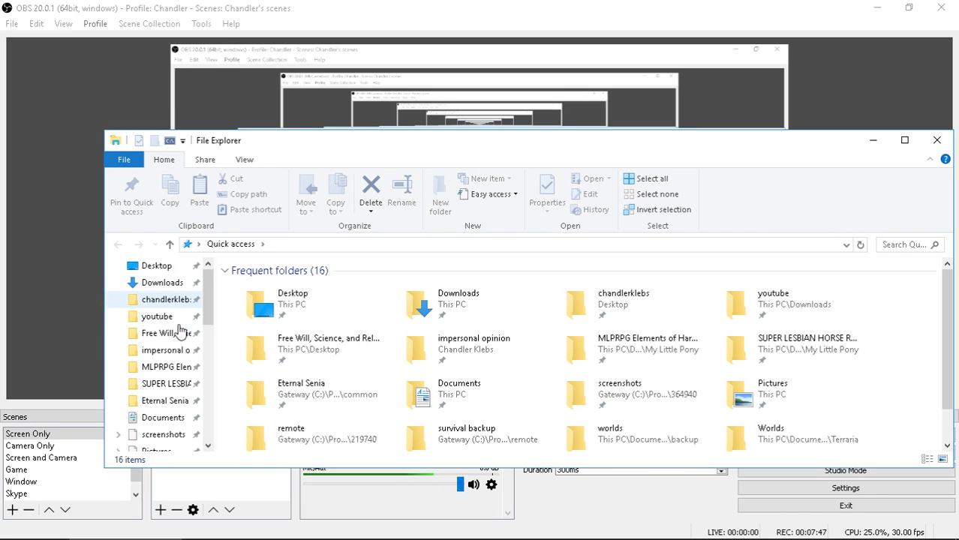
{"action": "scroll", "coordinate": [177, 376], "scroll_direction": "down", "scroll_amount": 2}
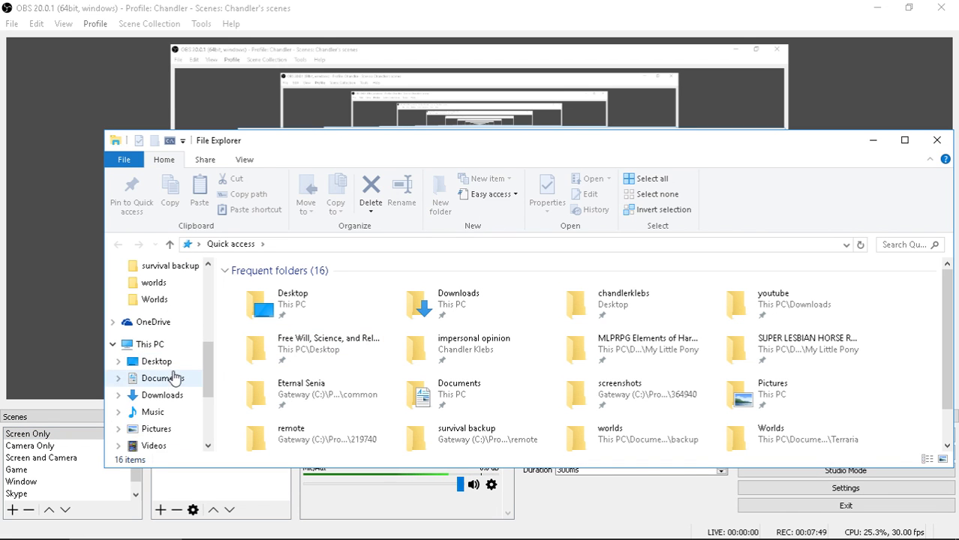
{"action": "left_click", "coordinate": [156, 412]}
{"action": "scroll", "coordinate": [331, 397], "scroll_direction": "down", "scroll_amount": 2}
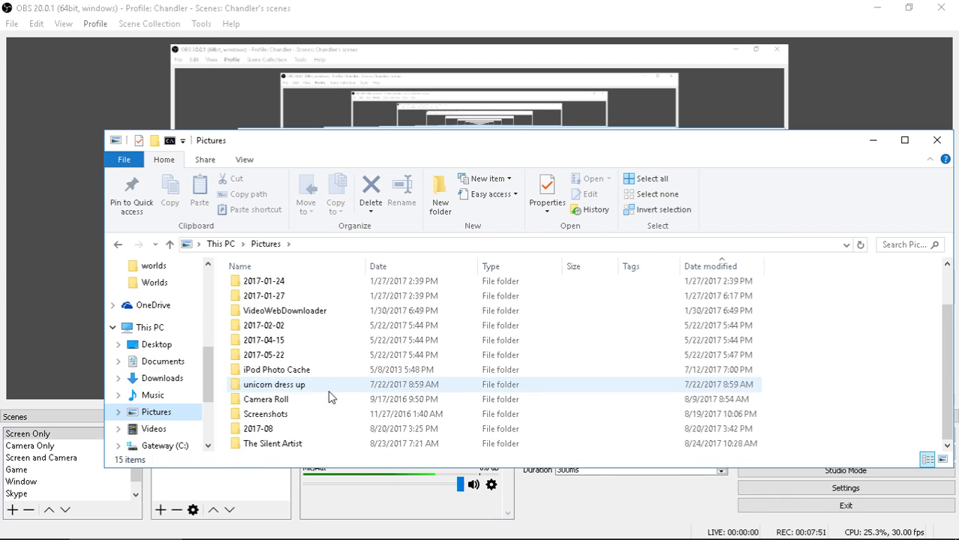
{"action": "double_click", "coordinate": [285, 443]}
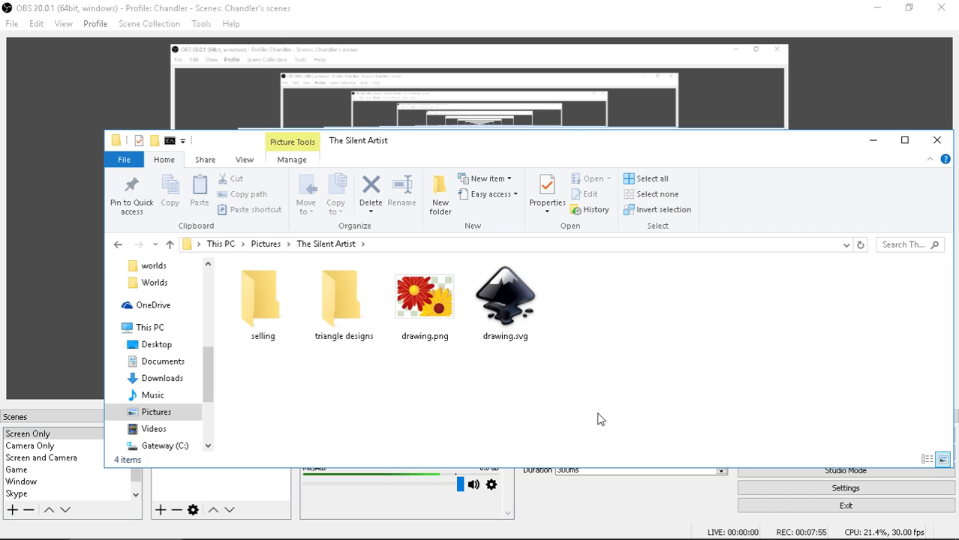
View drawing.png from The Silent Artist folder in the photo viewer, and close the viewer
{"action": "left_click", "coordinate": [425, 304]}
{"action": "double_click", "coordinate": [424, 304]}
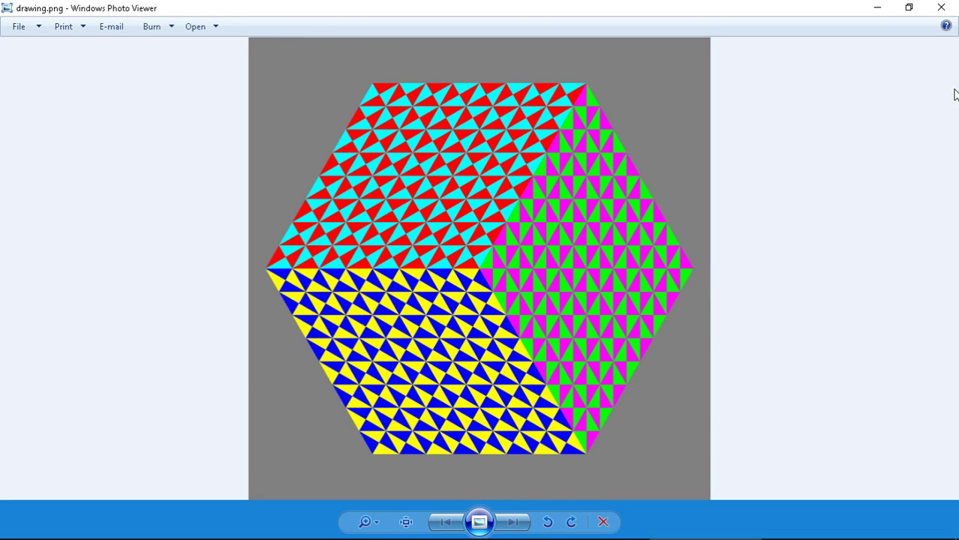
{"action": "left_click", "coordinate": [941, 7]}
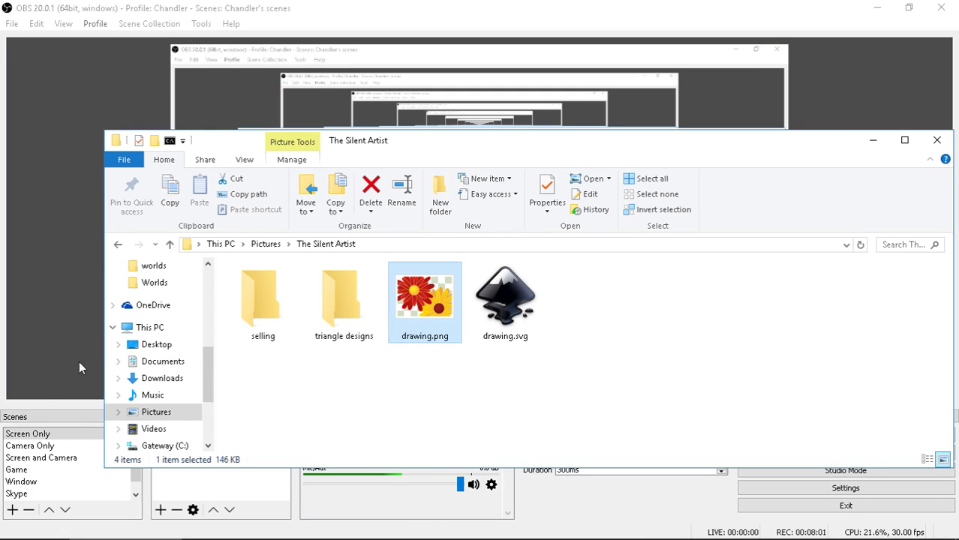
Open the society6uploads folder inside selling and look through its design files
{"action": "double_click", "coordinate": [264, 298]}
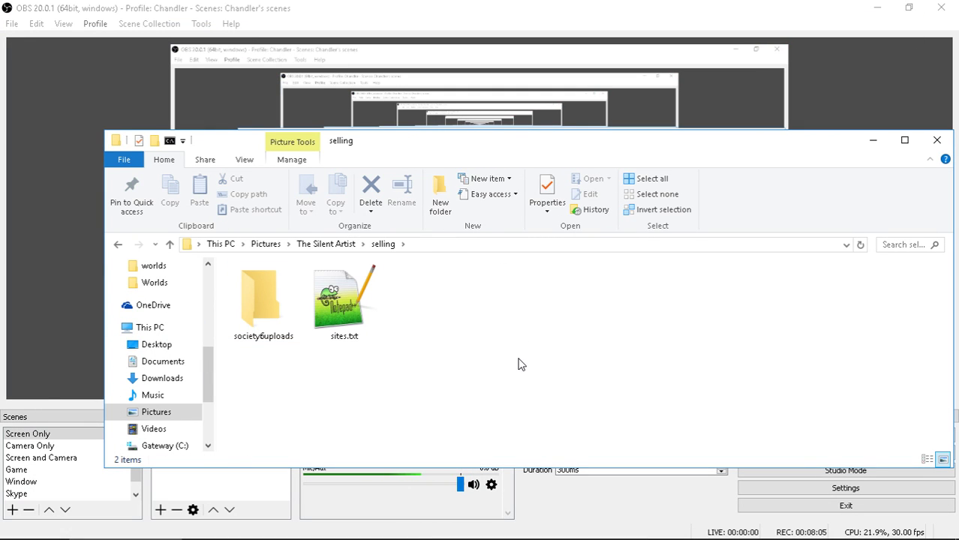
{"action": "double_click", "coordinate": [253, 315]}
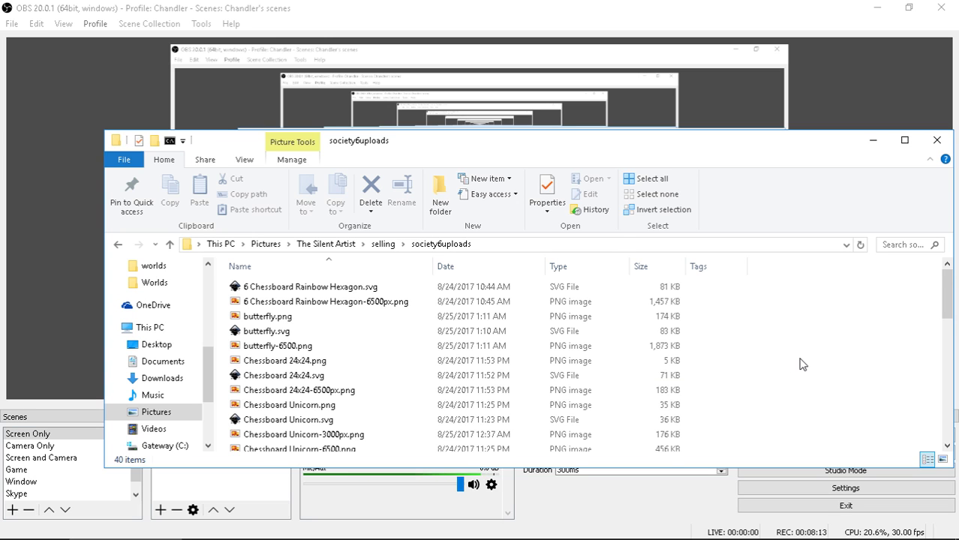
{"action": "scroll", "coordinate": [801, 364], "scroll_direction": "down", "scroll_amount": 4}
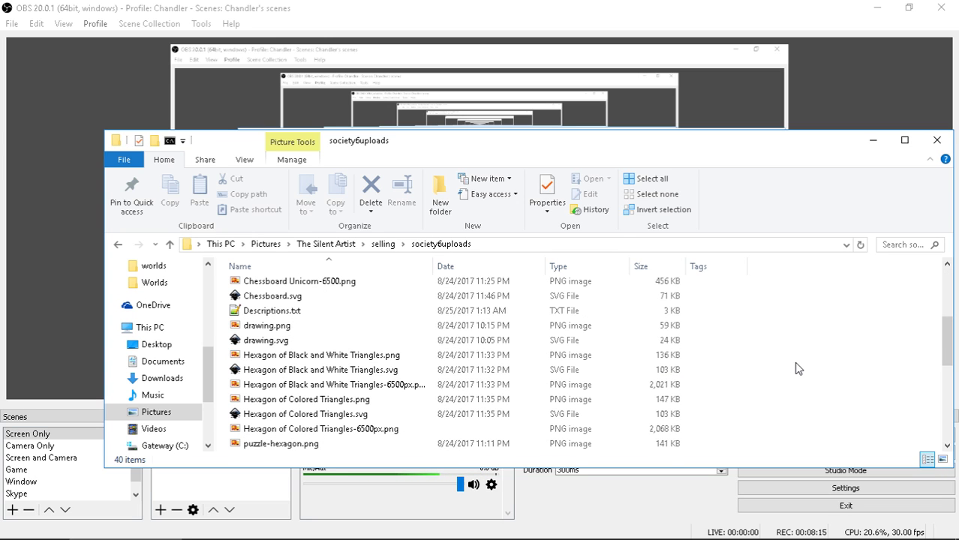
{"action": "scroll", "coordinate": [797, 367], "scroll_direction": "down", "scroll_amount": 1}
{"action": "scroll", "coordinate": [797, 368], "scroll_direction": "up", "scroll_amount": 5}
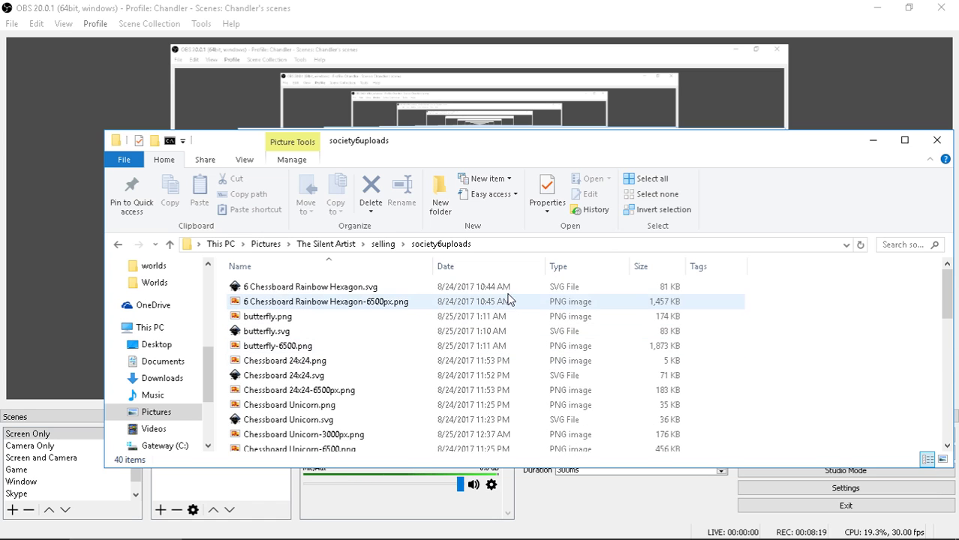
Sort the society6uploads files by type in descending order and create a new folder named SVG
{"action": "left_click", "coordinate": [559, 267]}
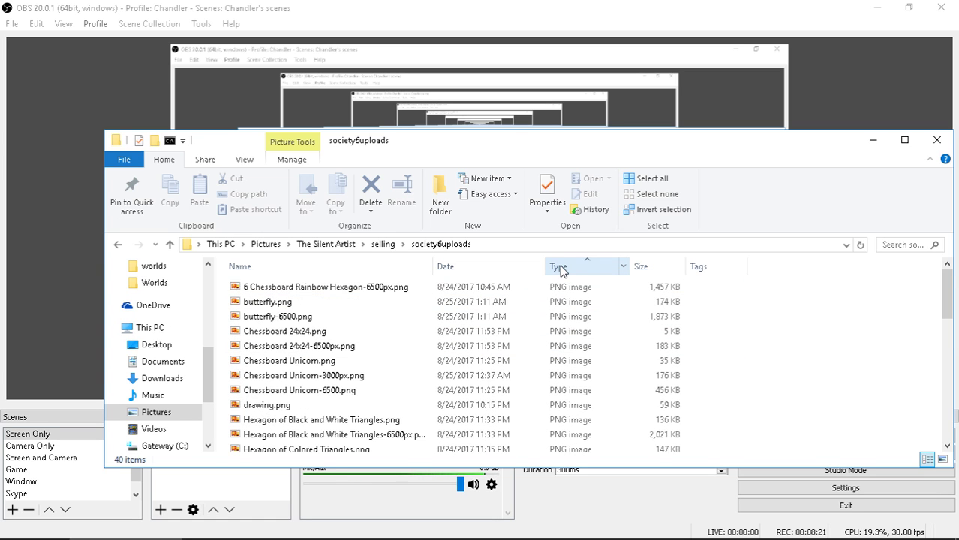
{"action": "left_click", "coordinate": [559, 267]}
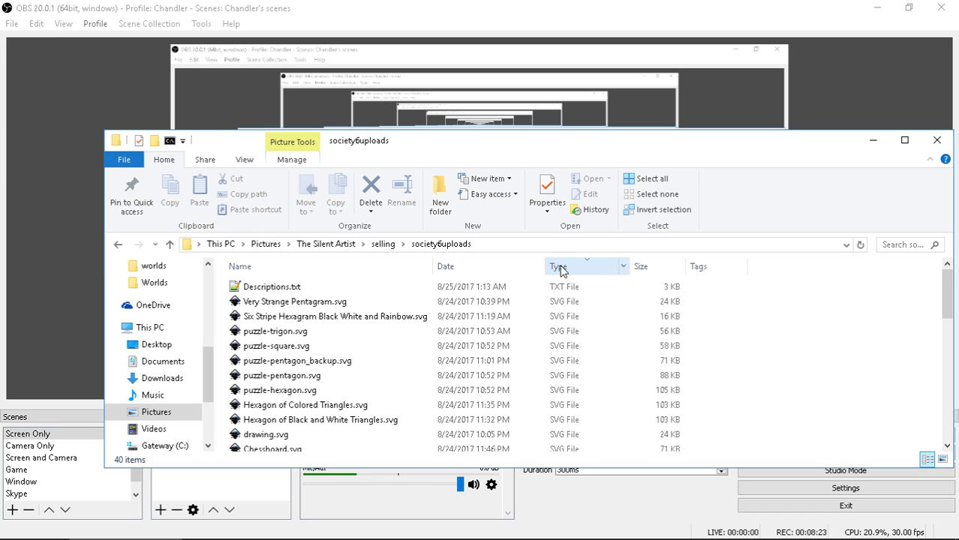
{"action": "left_click", "coordinate": [439, 206]}
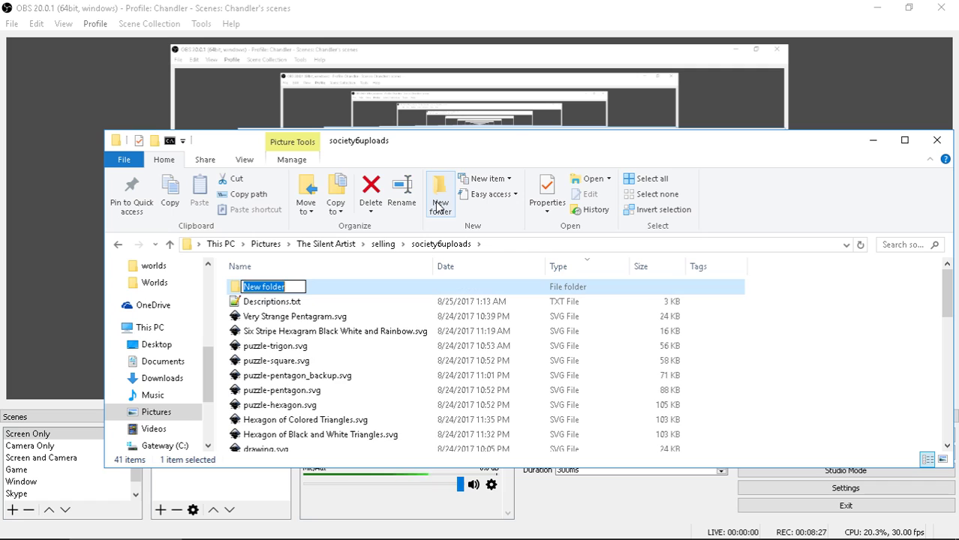
{"action": "type", "text": "SVG"}
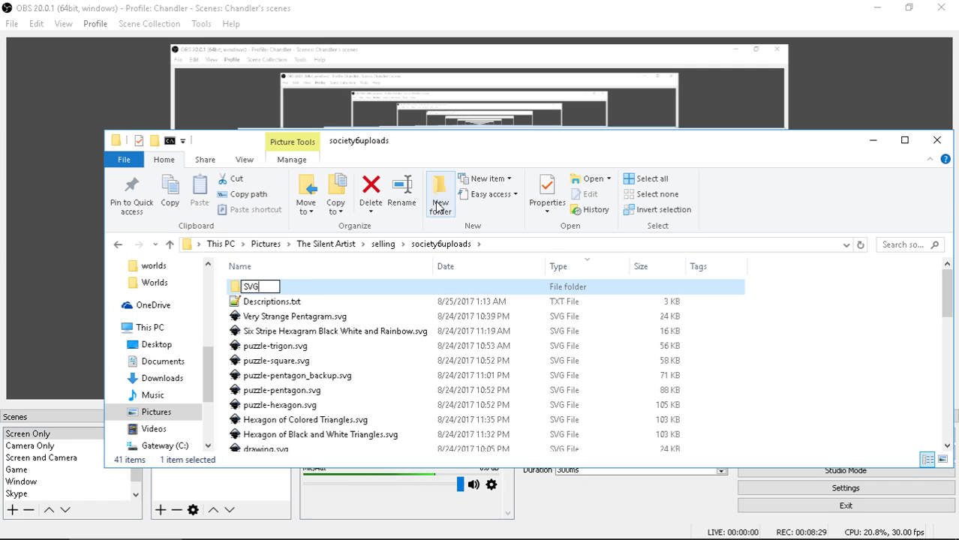
{"action": "key", "text": "Return"}
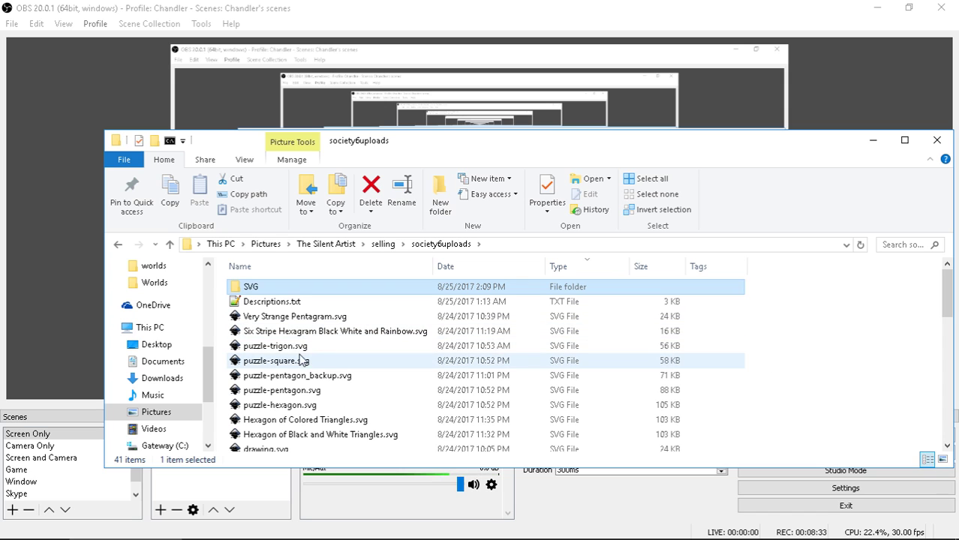
Move all the SVG files, from Very Strange Pentagram.svg to 6 Chessboard Rainbow Hexagon.svg, into the SVG folder and return to society6uploads
{"action": "left_click", "coordinate": [308, 317]}
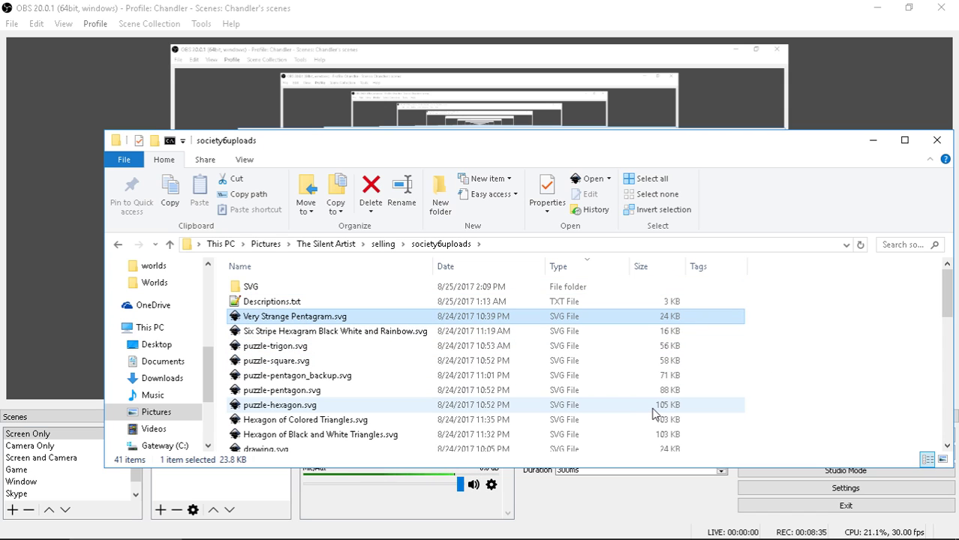
{"action": "key", "text": "shift+Down"}
{"action": "key", "text": "shift+Down"}
{"action": "key", "text": "shift+Down"}
{"action": "key", "text": "shift+Down"}
{"action": "key", "text": "shift+Down"}
{"action": "key", "text": "shift+Down"}
{"action": "key", "text": "shift+Down"}
{"action": "key", "text": "shift+Down"}
{"action": "key", "text": "shift+Down"}
{"action": "key", "text": "shift+Down"}
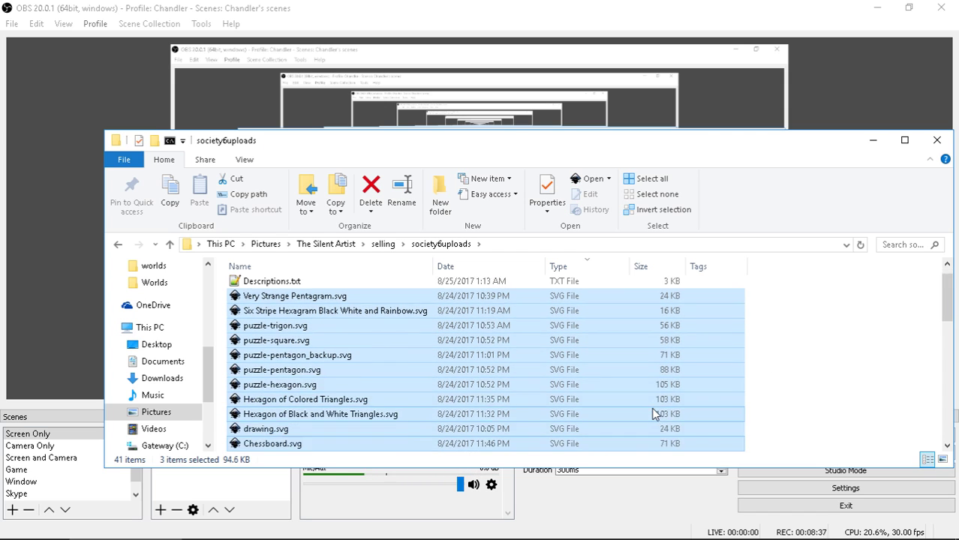
{"action": "key", "text": "shift+Down"}
{"action": "key", "text": "shift+Down"}
{"action": "key", "text": "shift+Down"}
{"action": "key", "text": "shift+Down"}
{"action": "key", "text": "shift+Down"}
{"action": "key", "text": "shift+Down"}
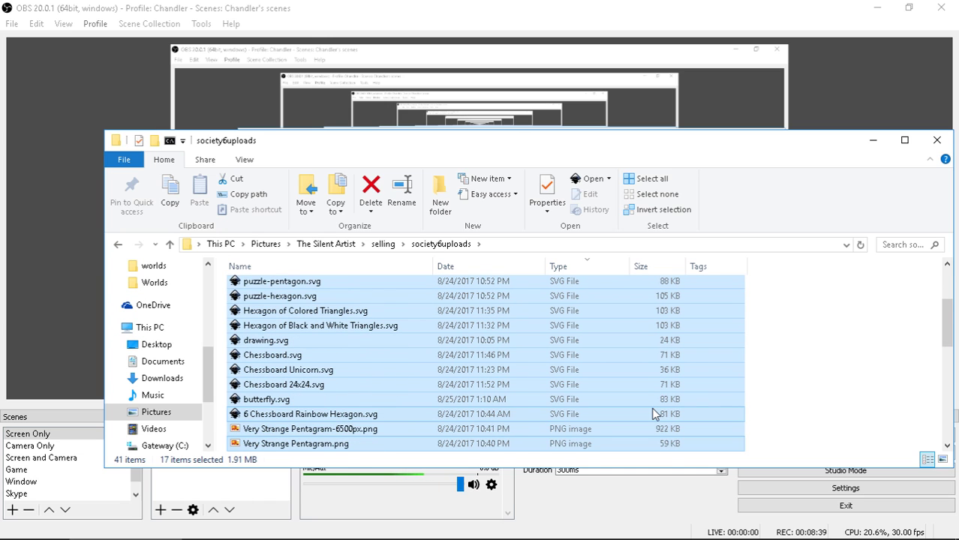
{"action": "key", "text": "shift+Up"}
{"action": "key", "text": "shift+Up"}
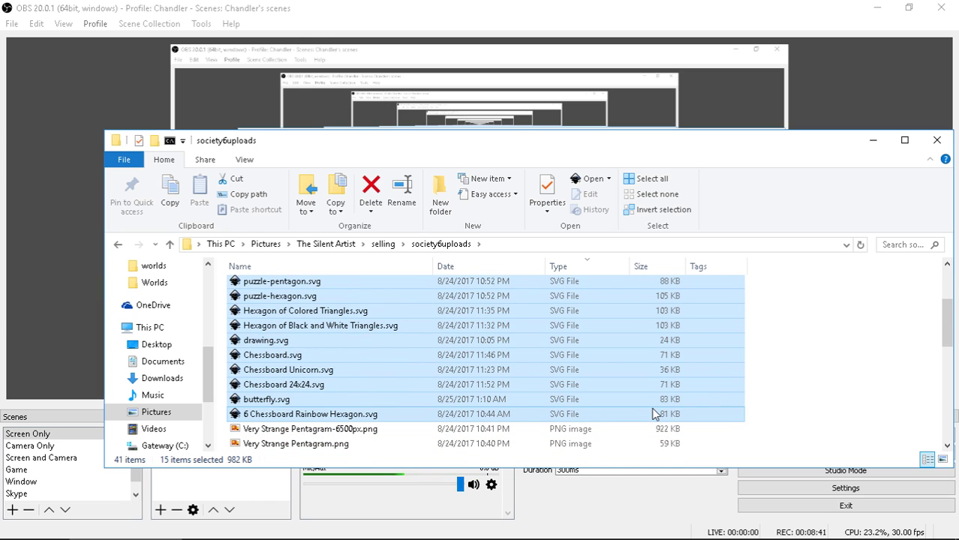
{"action": "scroll", "coordinate": [567, 402], "scroll_direction": "up", "scroll_amount": 3}
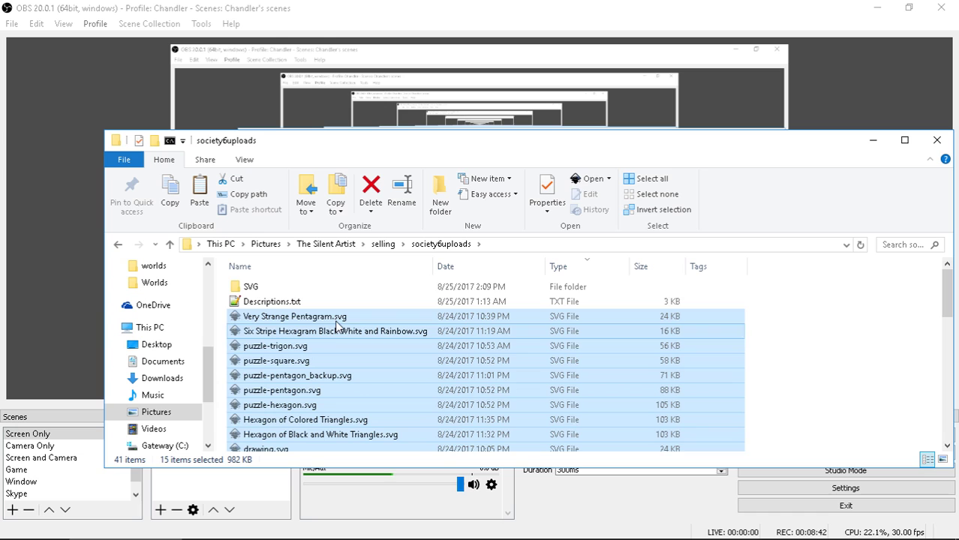
{"action": "double_click", "coordinate": [267, 290]}
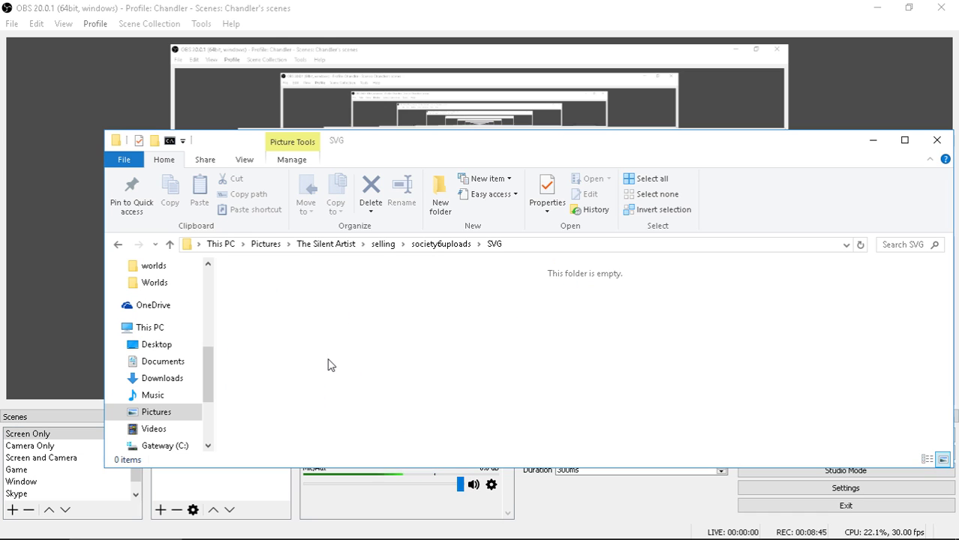
{"action": "key", "text": "ctrl+v"}
{"action": "left_click", "coordinate": [170, 246]}
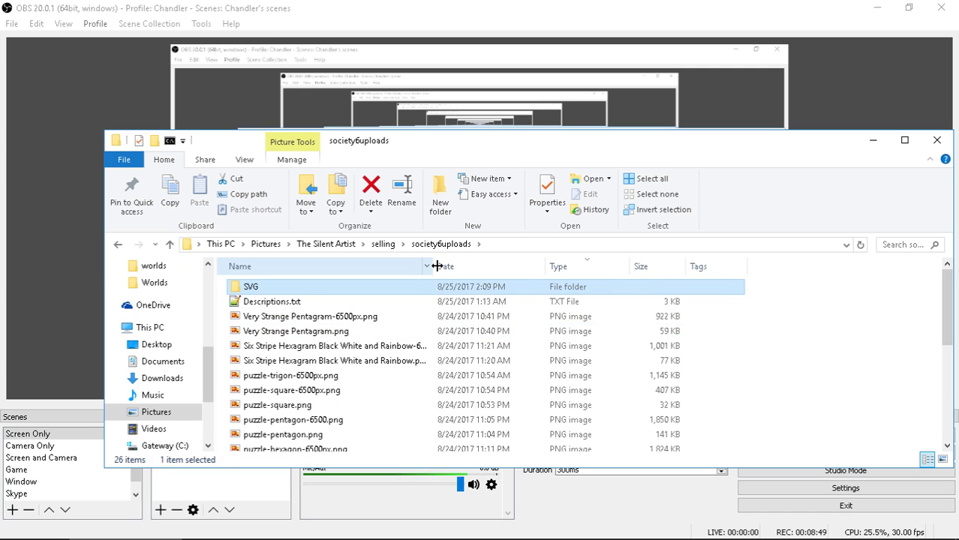
Widen the Name column to fit the long file names and create a new folder named PNG regular
{"action": "left_click_drag", "start_coordinate": [437, 266], "coordinate": [529, 266]}
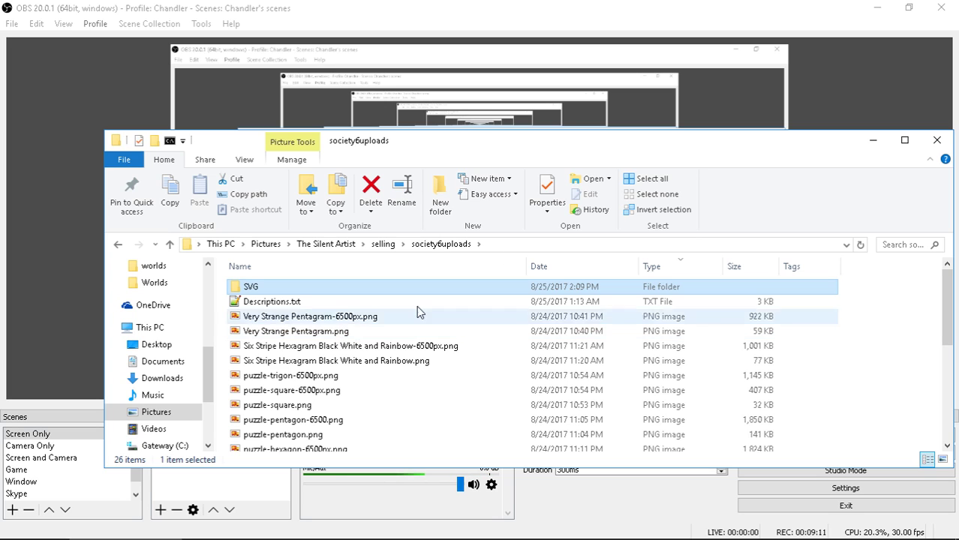
{"action": "left_click", "coordinate": [441, 197]}
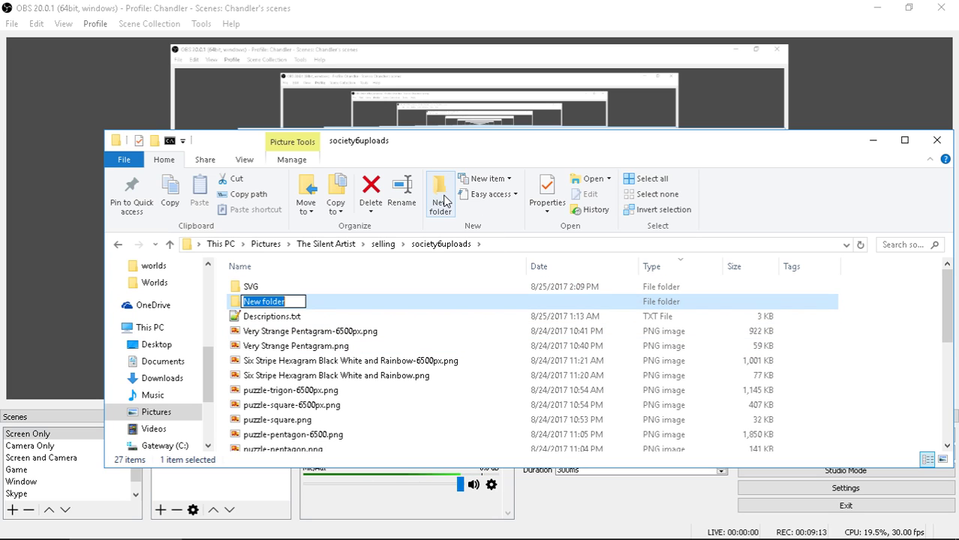
{"action": "type", "text": "PNG"}
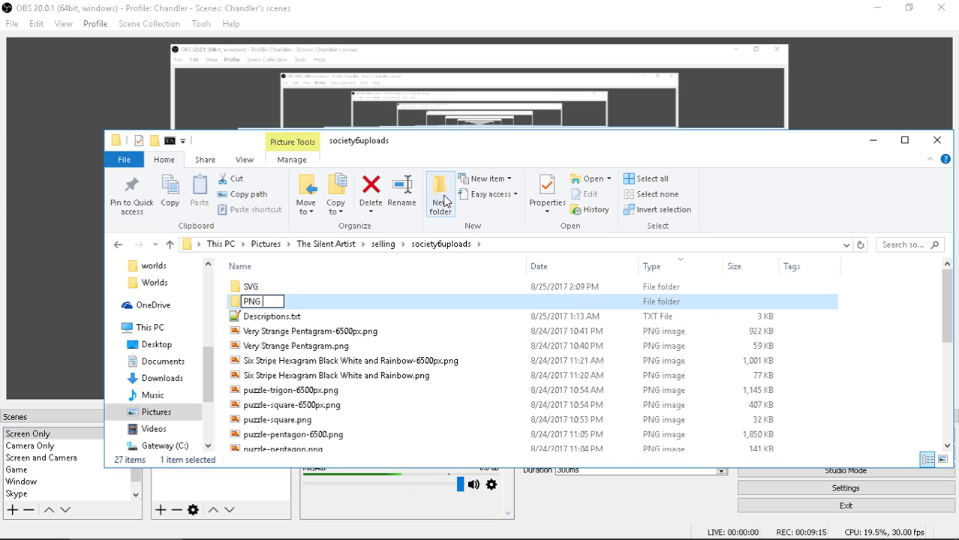
{"action": "type", "text": " regular"}
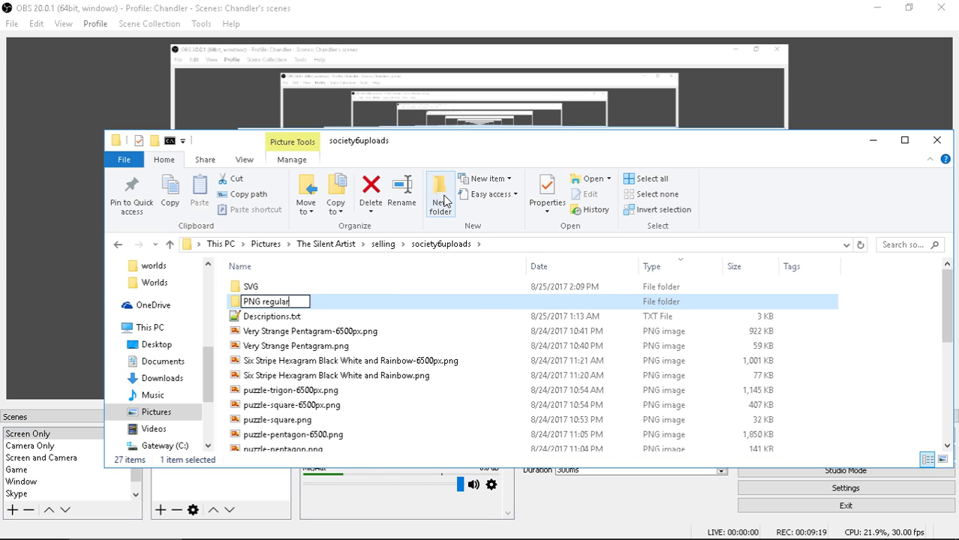
{"action": "key", "text": "Return"}
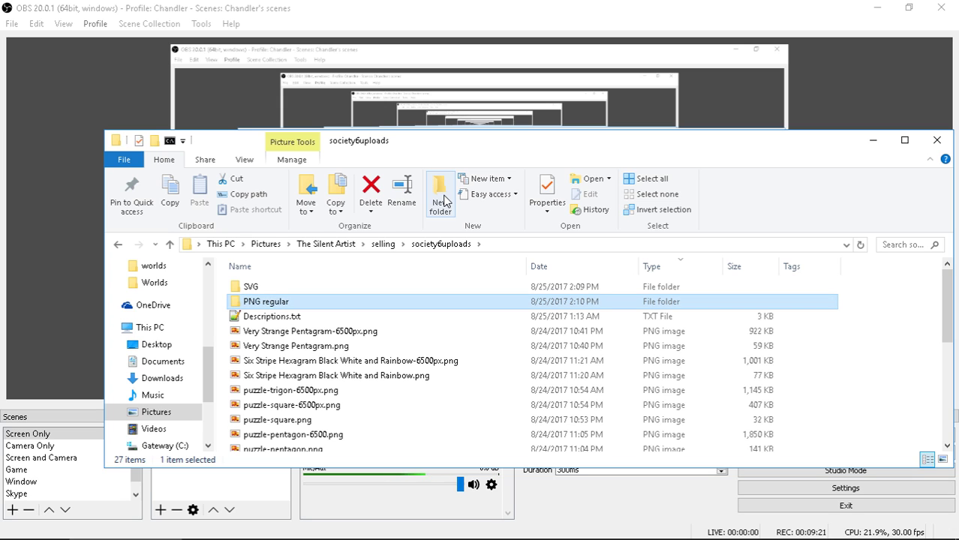
{"action": "key", "text": "Down"}
{"action": "key", "text": "Down"}
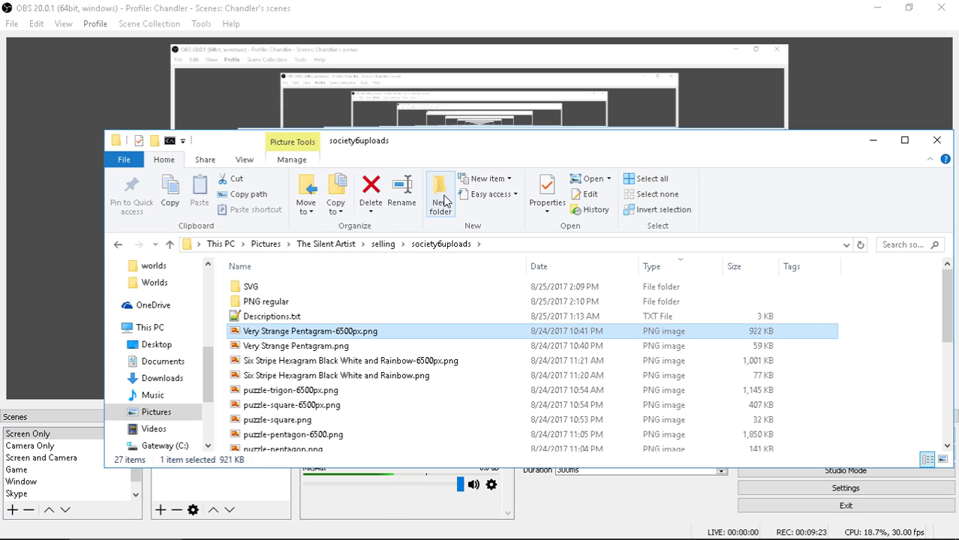
{"action": "left_click", "coordinate": [514, 345]}
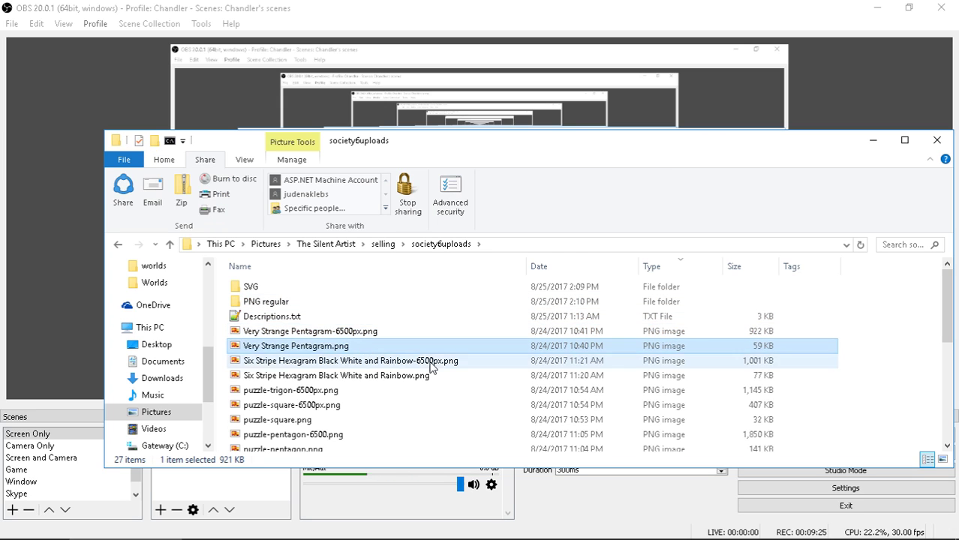
{"action": "left_click", "coordinate": [400, 376], "text": "shift"}
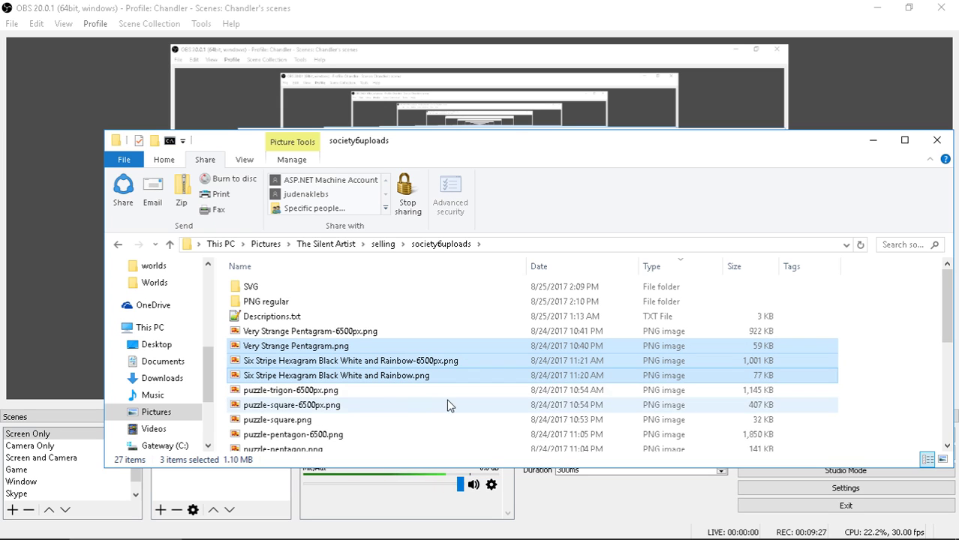
{"action": "scroll", "coordinate": [648, 389], "scroll_direction": "down", "scroll_amount": 1}
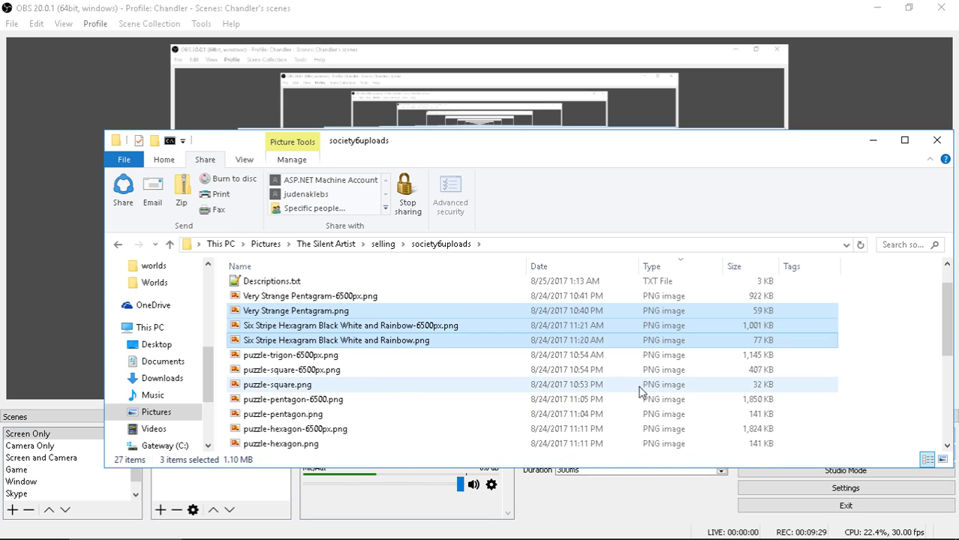
{"action": "left_click", "coordinate": [342, 387], "text": "shift"}
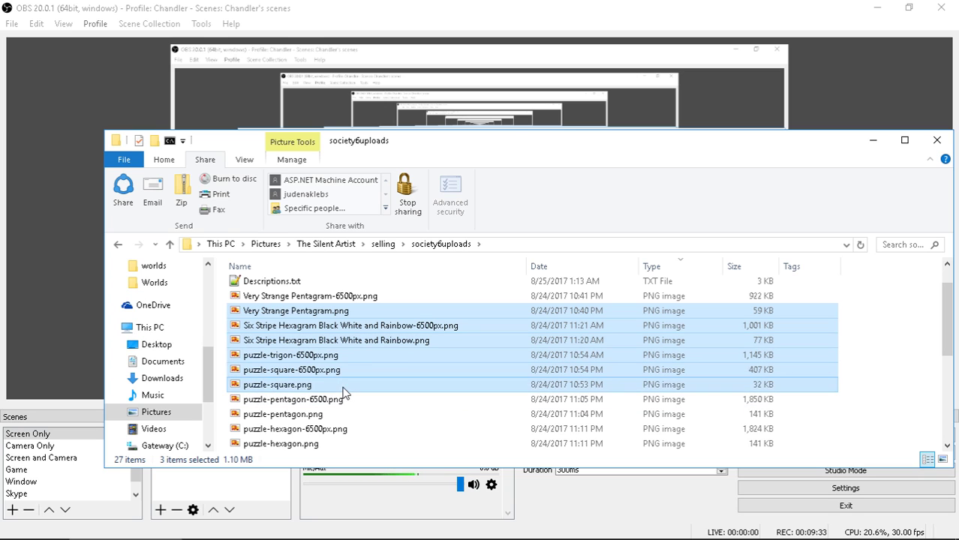
{"action": "left_click", "coordinate": [901, 388]}
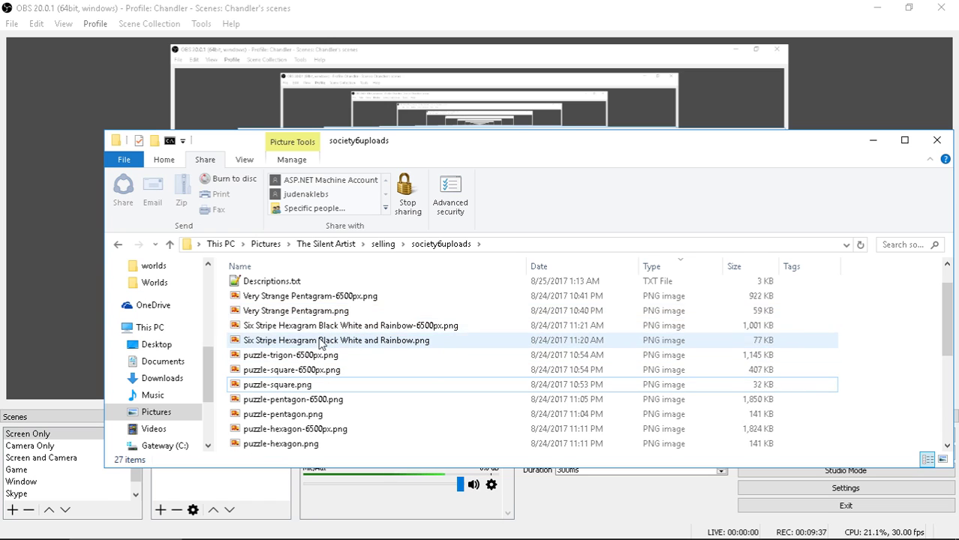
Open Very Strange Pentagram-6500px.png and browse the folder's images through to puzzle-hexagon-6500px.png, closing the image viewer at the end
{"action": "double_click", "coordinate": [267, 297]}
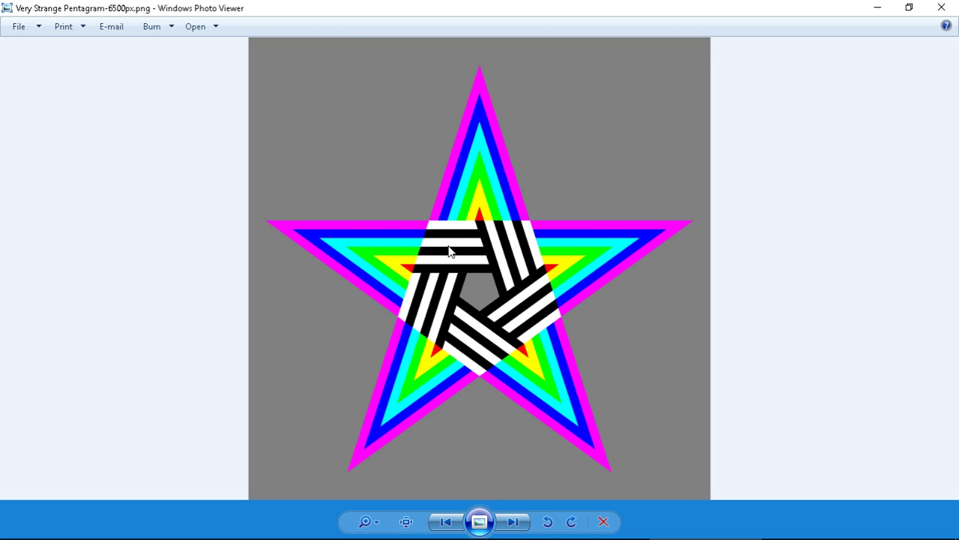
{"action": "key", "text": "Right"}
{"action": "key", "text": "Right"}
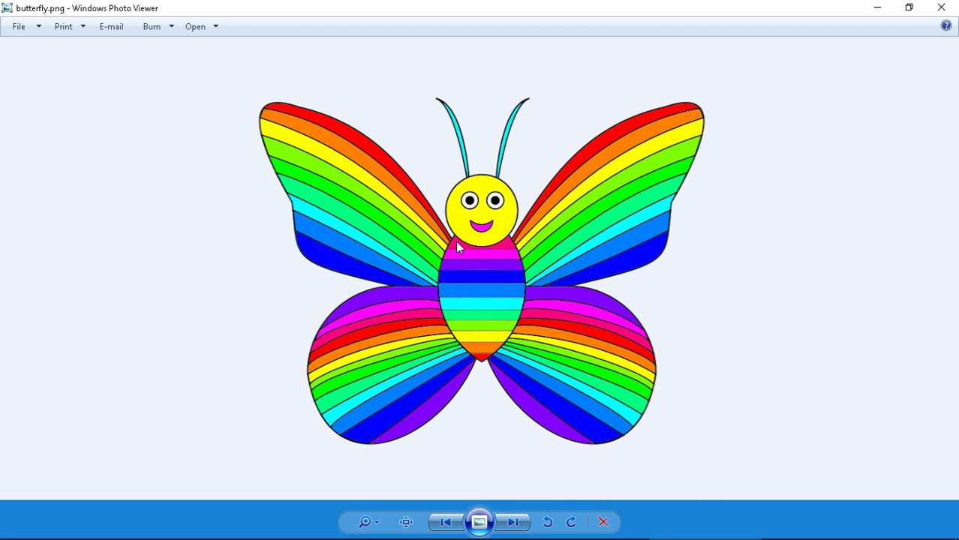
{"action": "key", "text": "Right"}
{"action": "key", "text": "Right"}
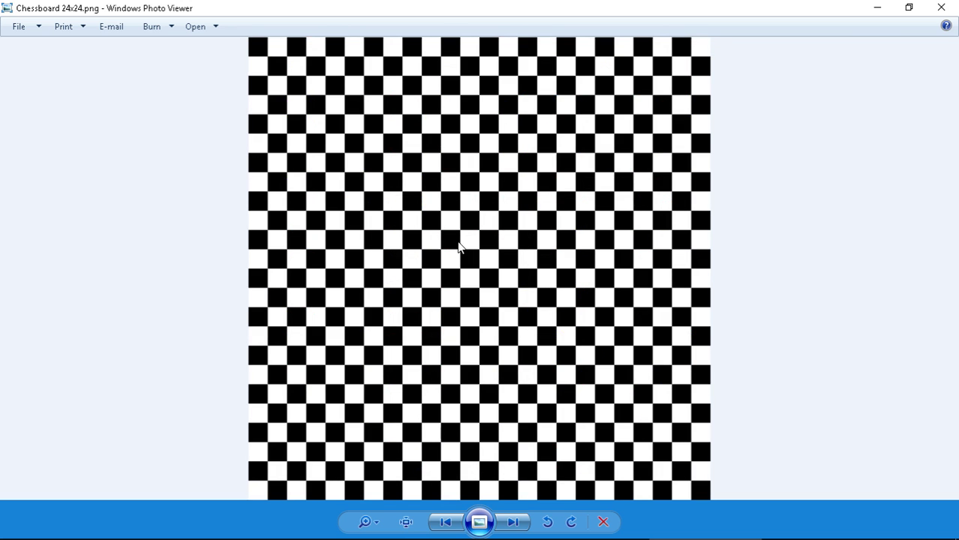
{"action": "key", "text": "Right"}
{"action": "key", "text": "Right"}
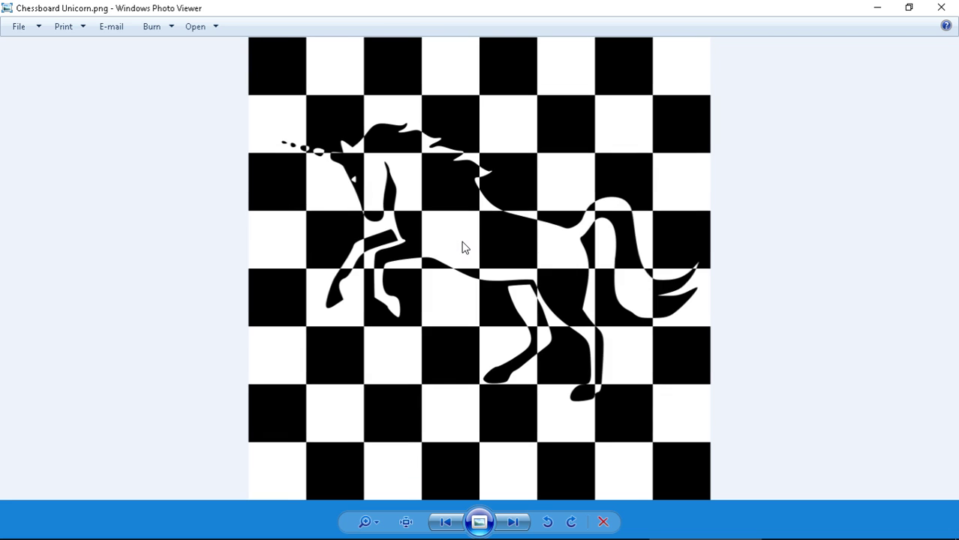
{"action": "key", "text": "Right"}
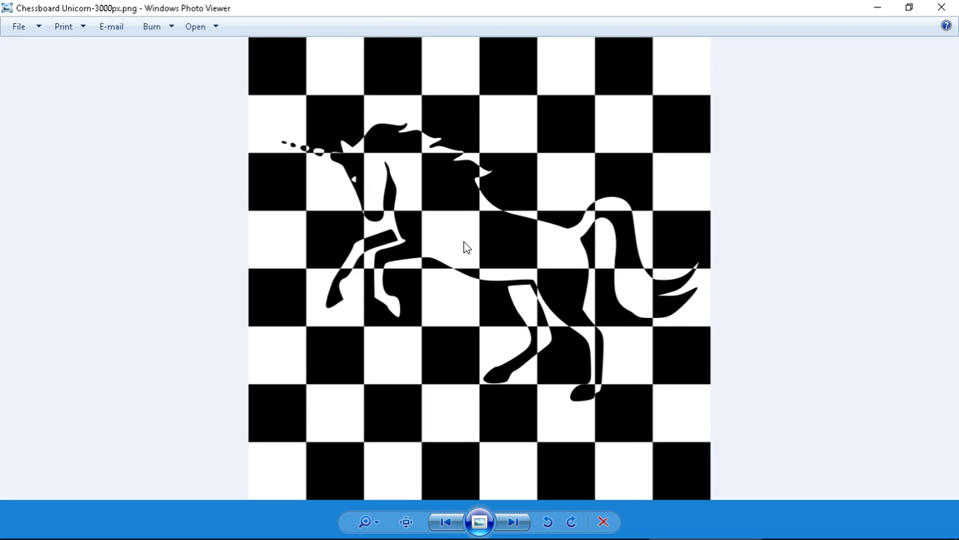
{"action": "key", "text": "Right"}
{"action": "key", "text": "Right"}
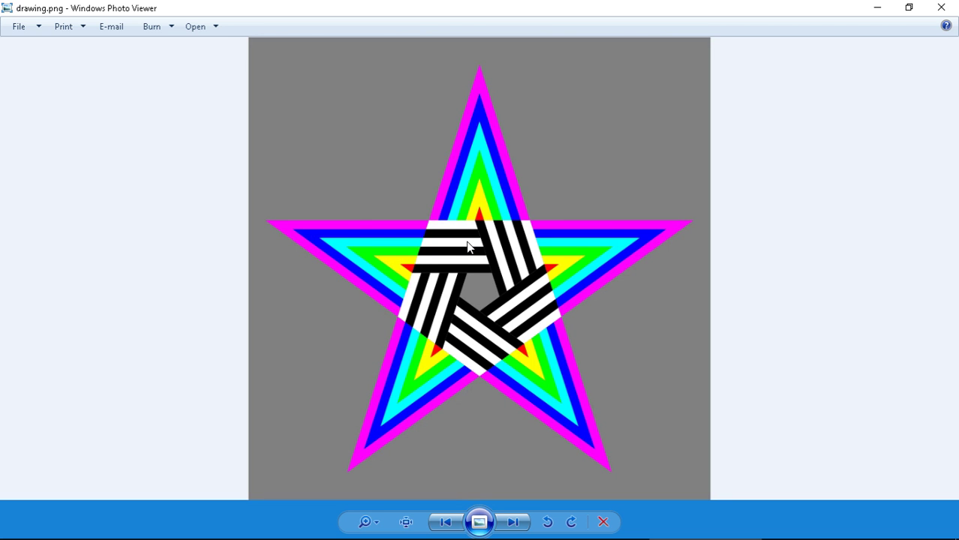
{"action": "key", "text": "Right"}
{"action": "key", "text": "Right"}
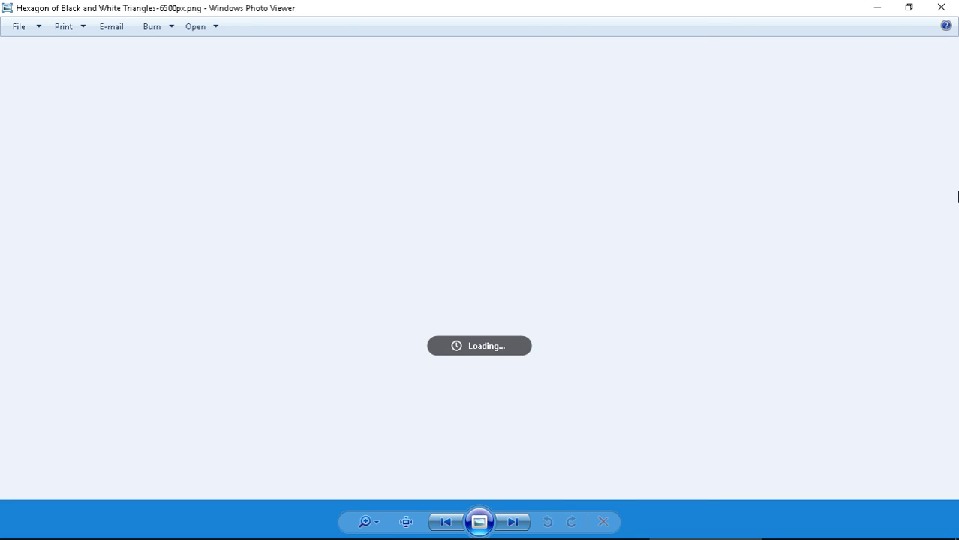
{"action": "key", "text": "Right"}
{"action": "key", "text": "Right"}
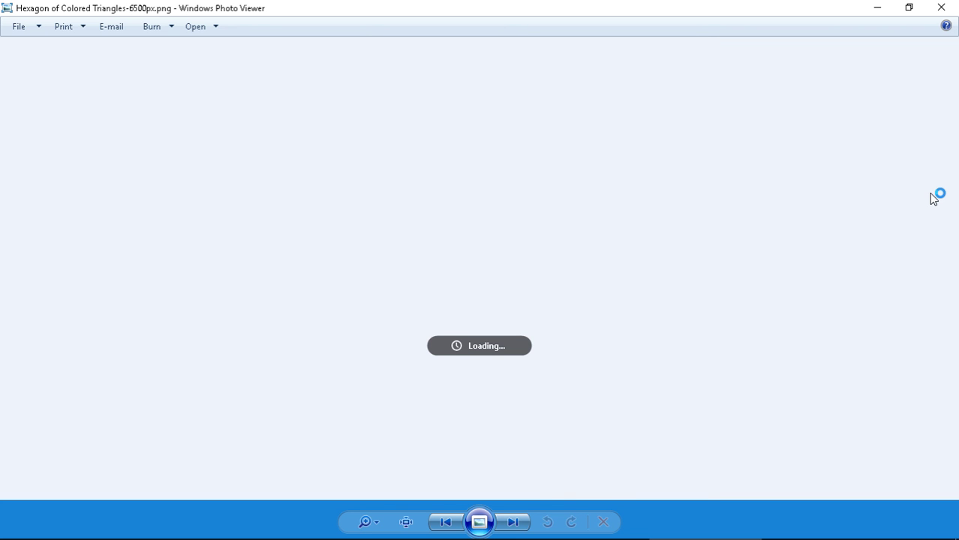
{"action": "key", "text": "Right"}
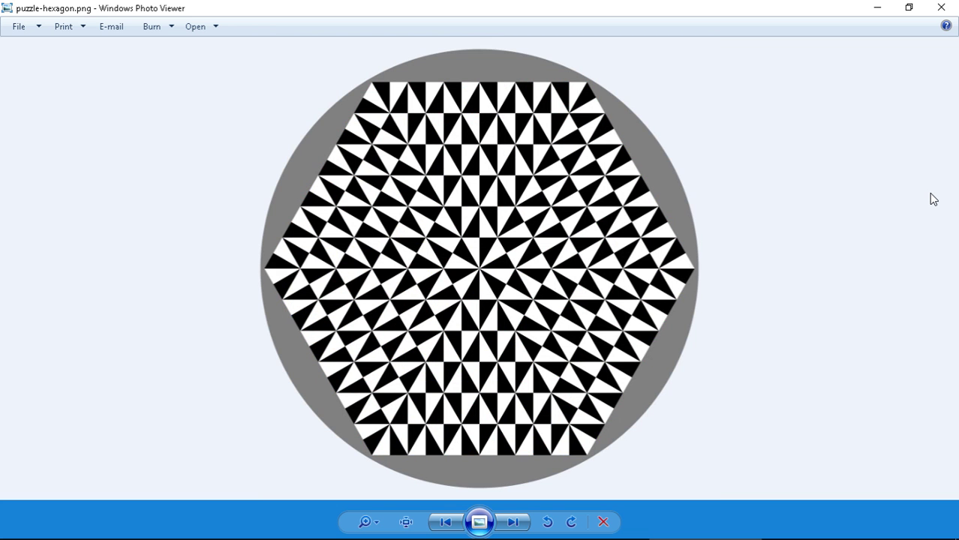
{"action": "key", "text": "Right"}
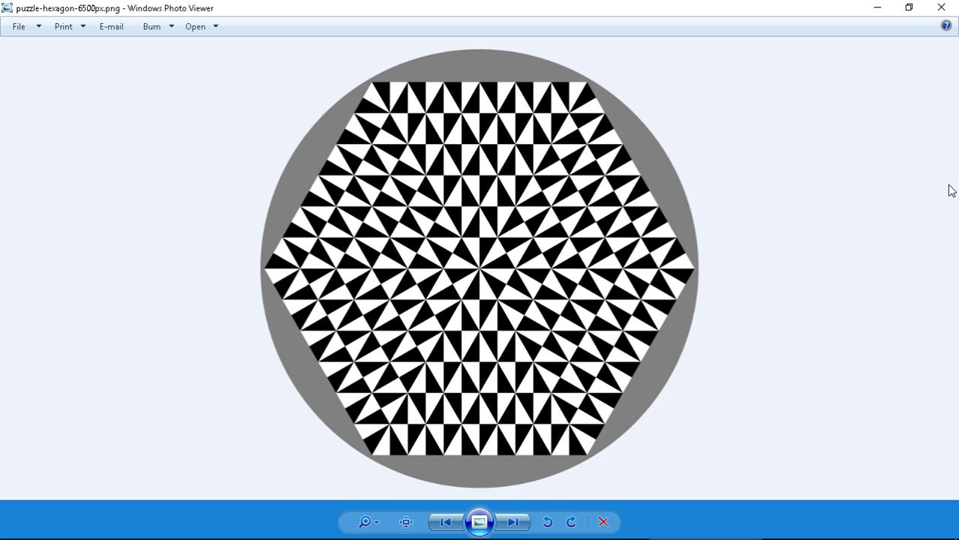
{"action": "left_click", "coordinate": [940, 9]}
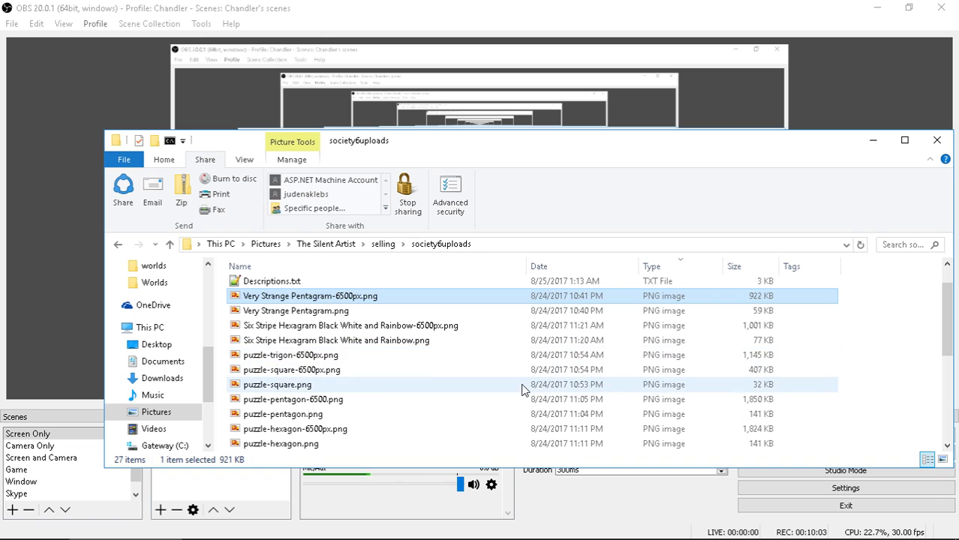
Look through the PNG files in society6uploads, comparing the regular and 6500 px versions in the file list
{"action": "scroll", "coordinate": [341, 381], "scroll_direction": "down", "scroll_amount": 5}
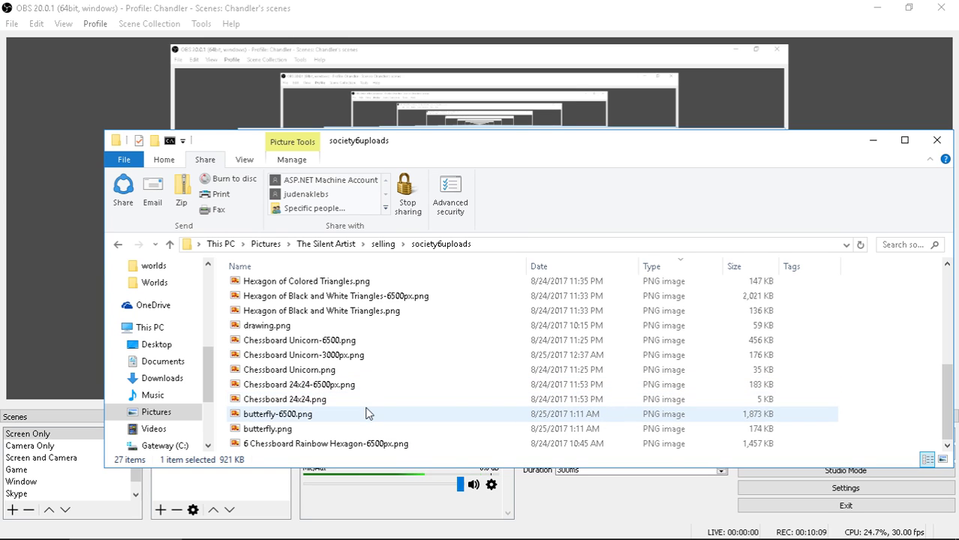
{"action": "scroll", "coordinate": [365, 418], "scroll_direction": "up", "scroll_amount": 2}
{"action": "scroll", "coordinate": [362, 423], "scroll_direction": "down", "scroll_amount": 2}
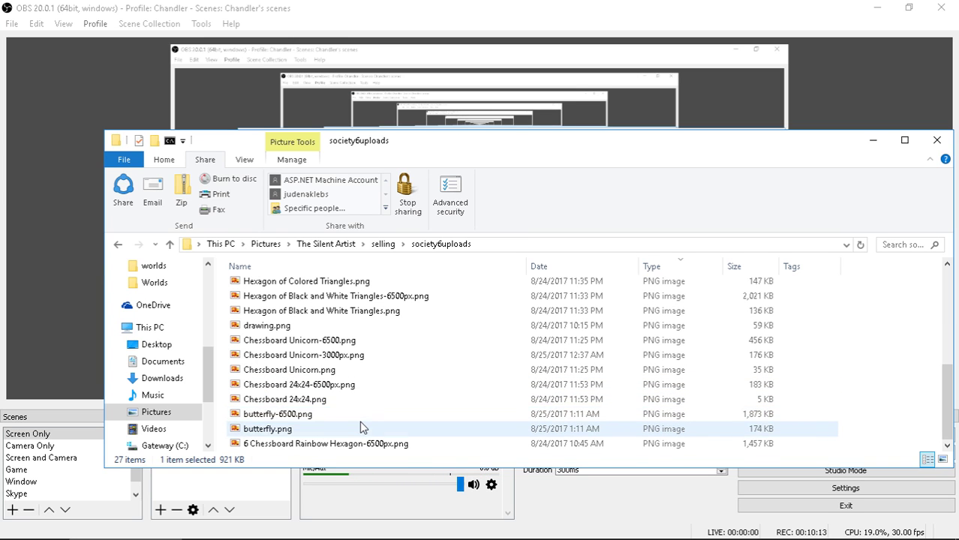
{"action": "scroll", "coordinate": [361, 426], "scroll_direction": "up", "scroll_amount": 1}
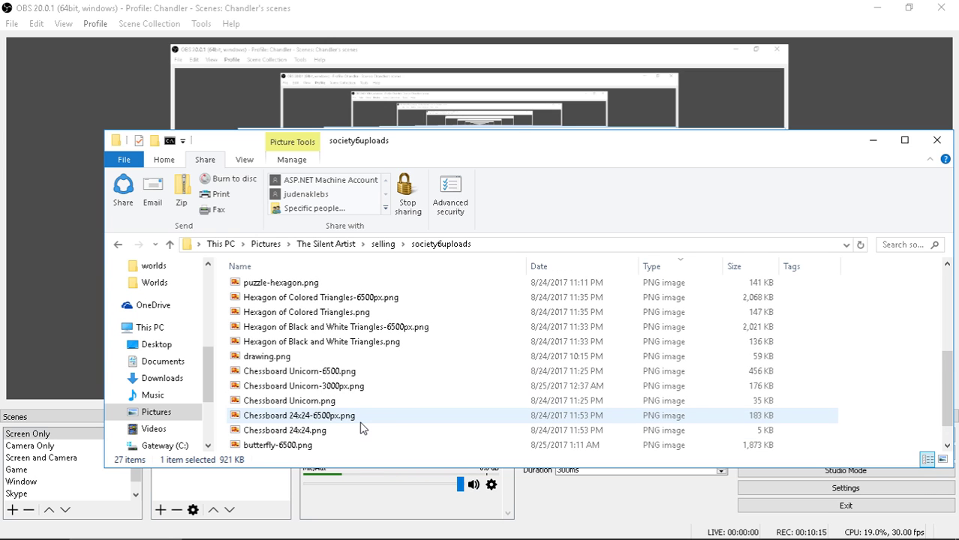
{"action": "scroll", "coordinate": [362, 427], "scroll_direction": "up", "scroll_amount": 5}
{"action": "scroll", "coordinate": [364, 428], "scroll_direction": "down", "scroll_amount": 1}
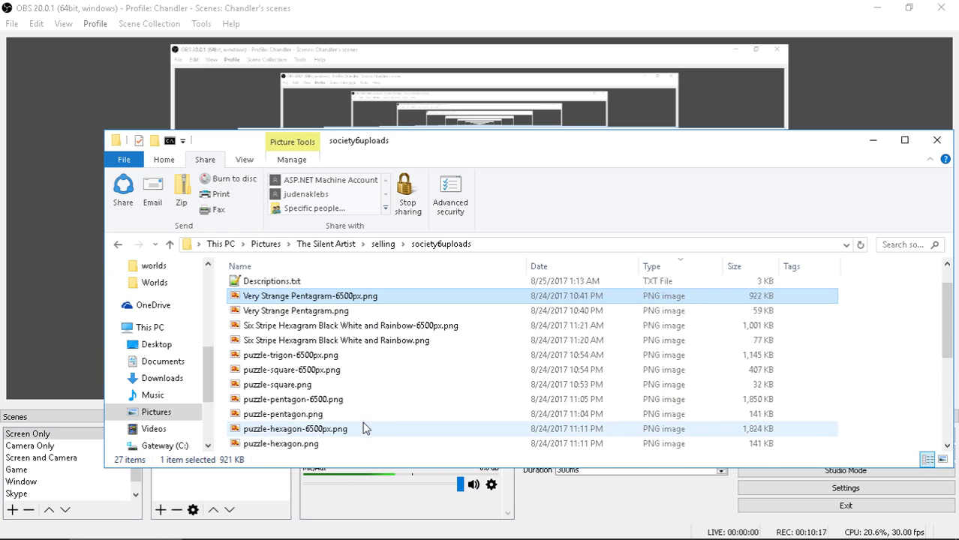
Open the SVG folder inside society6uploads and show its files in the Details layout
{"action": "scroll", "coordinate": [360, 422], "scroll_direction": "up", "scroll_amount": 1}
{"action": "left_click", "coordinate": [274, 290]}
{"action": "double_click", "coordinate": [274, 293]}
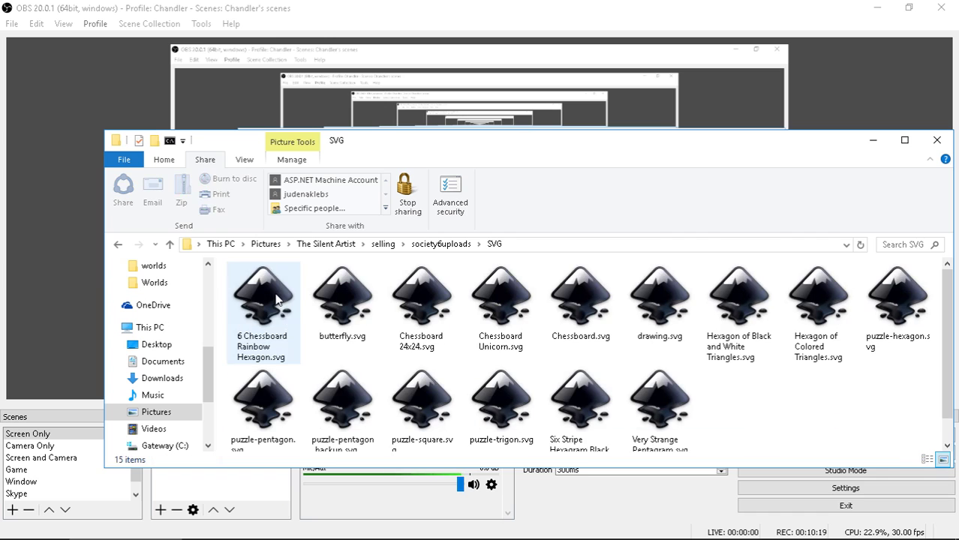
{"action": "left_click", "coordinate": [245, 159]}
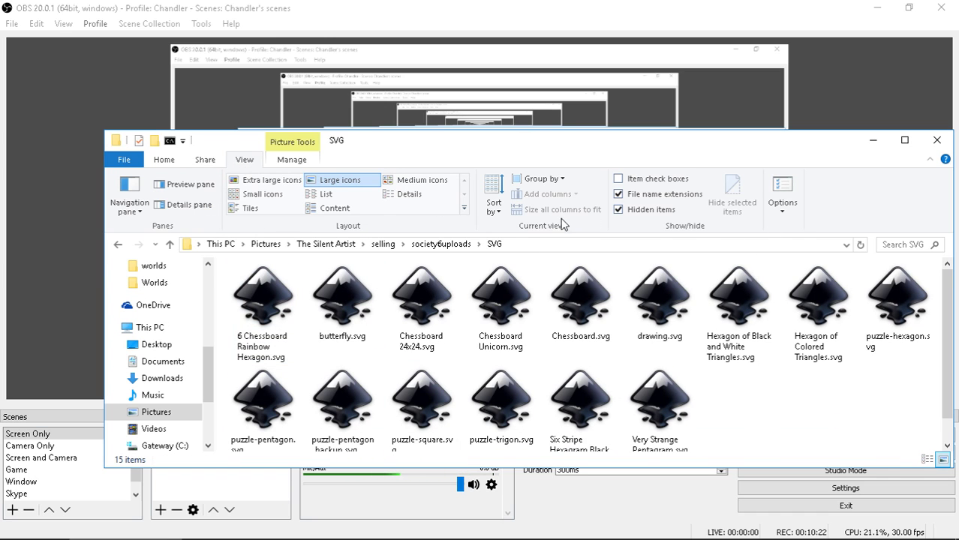
{"action": "left_click", "coordinate": [428, 195]}
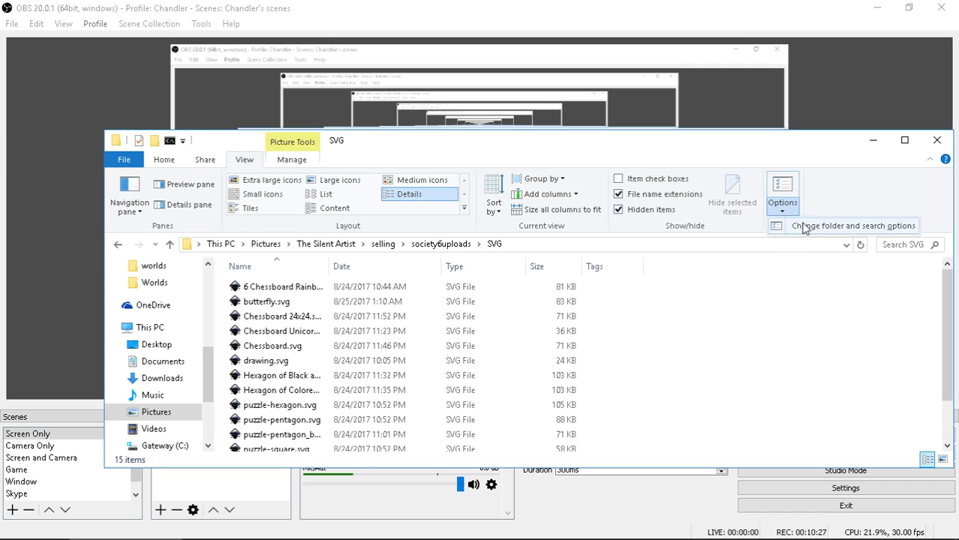
Apply the Details view to all folders of this type and widen the SVG folder's Name column
{"action": "left_click", "coordinate": [784, 205]}
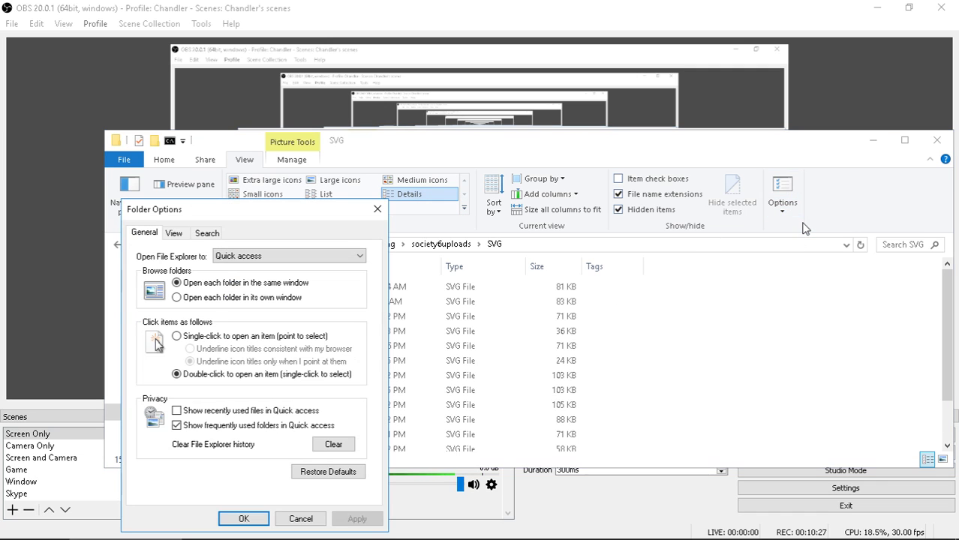
{"action": "left_click", "coordinate": [174, 233]}
{"action": "left_click", "coordinate": [215, 291]}
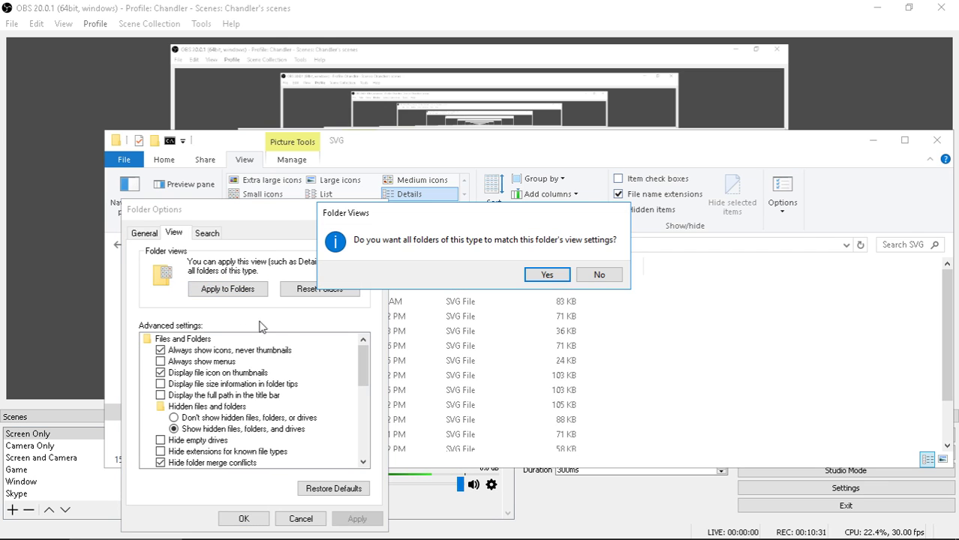
{"action": "left_click", "coordinate": [534, 277]}
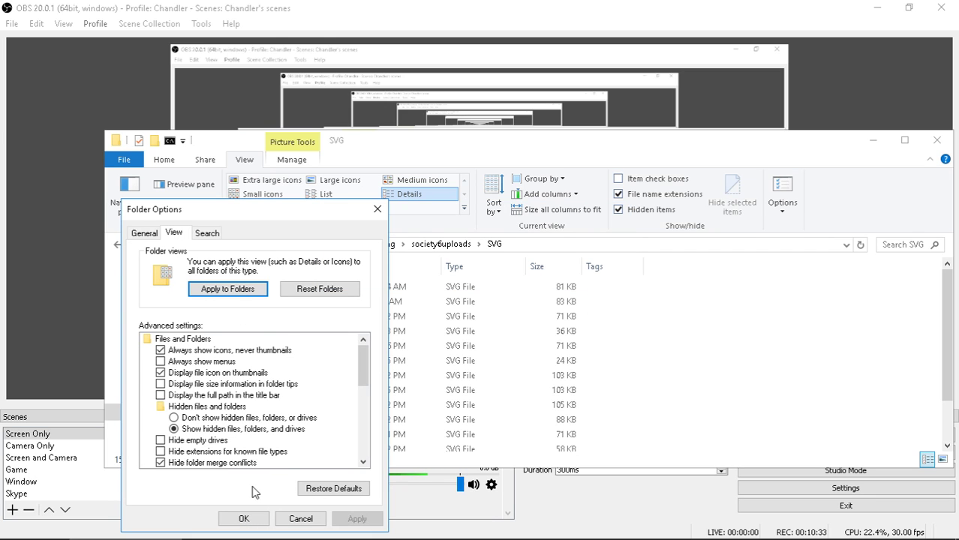
{"action": "left_click", "coordinate": [258, 518]}
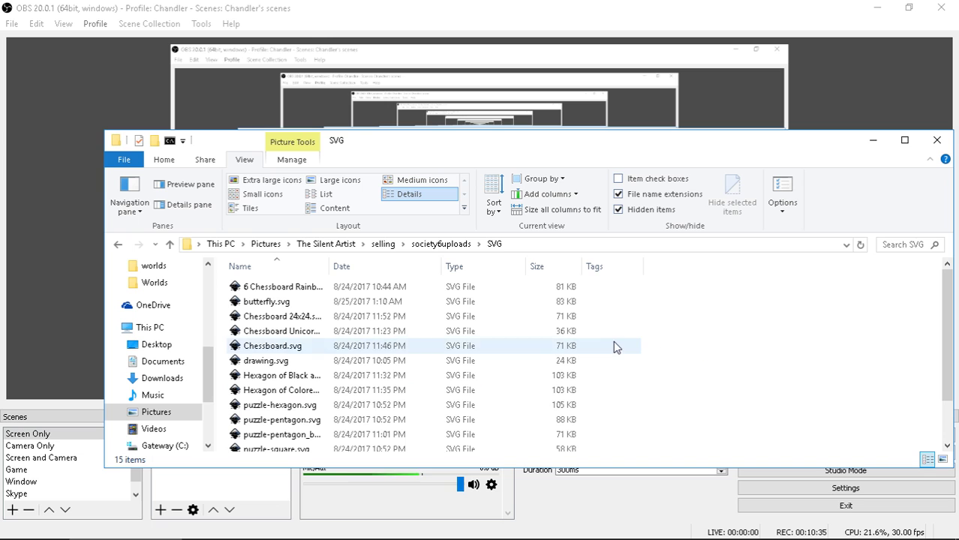
{"action": "left_click_drag", "start_coordinate": [331, 265], "coordinate": [400, 266]}
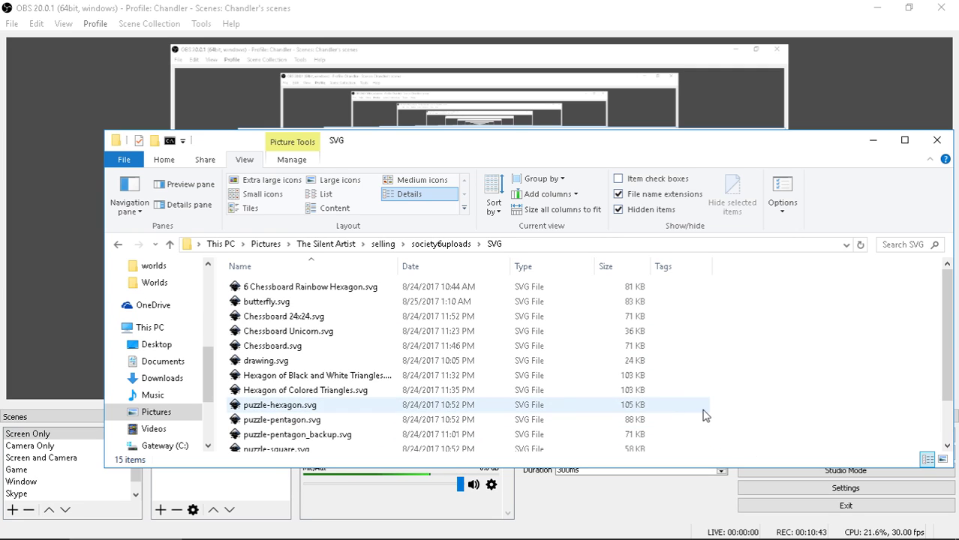
Preview Chessboard.svg in Inkview, close the preview and delete the file from the SVG folder
{"action": "left_click", "coordinate": [282, 351]}
{"action": "right_click", "coordinate": [281, 352]}
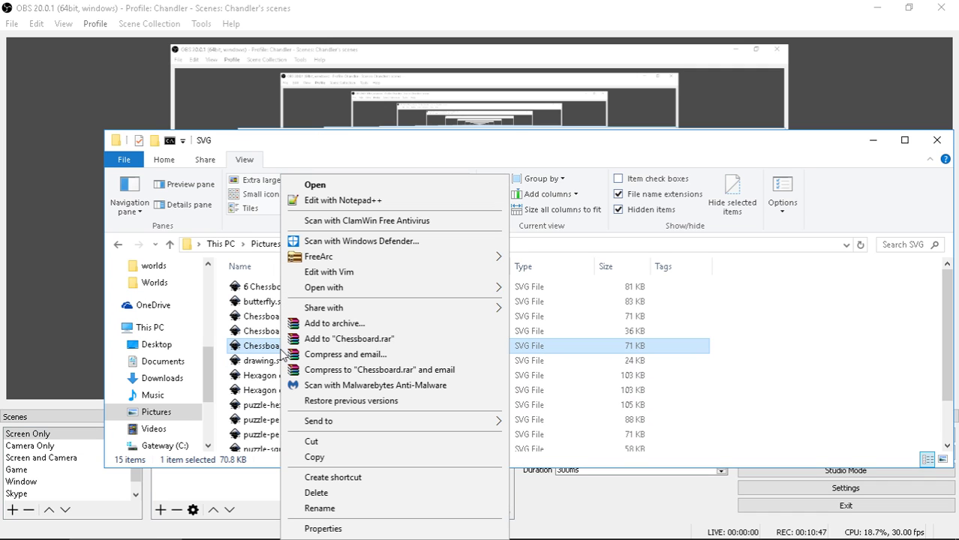
{"action": "mouse_move", "coordinate": [412, 292]}
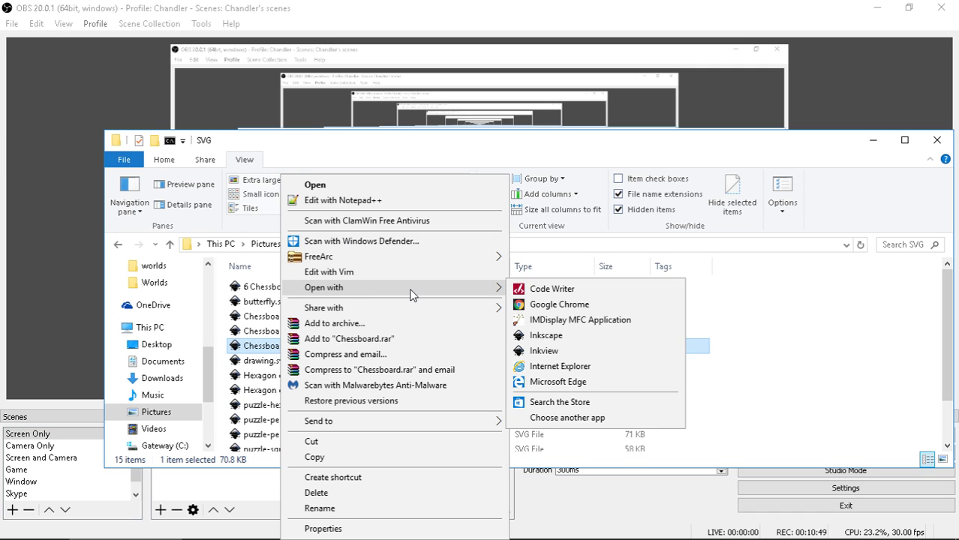
{"action": "left_click", "coordinate": [559, 349]}
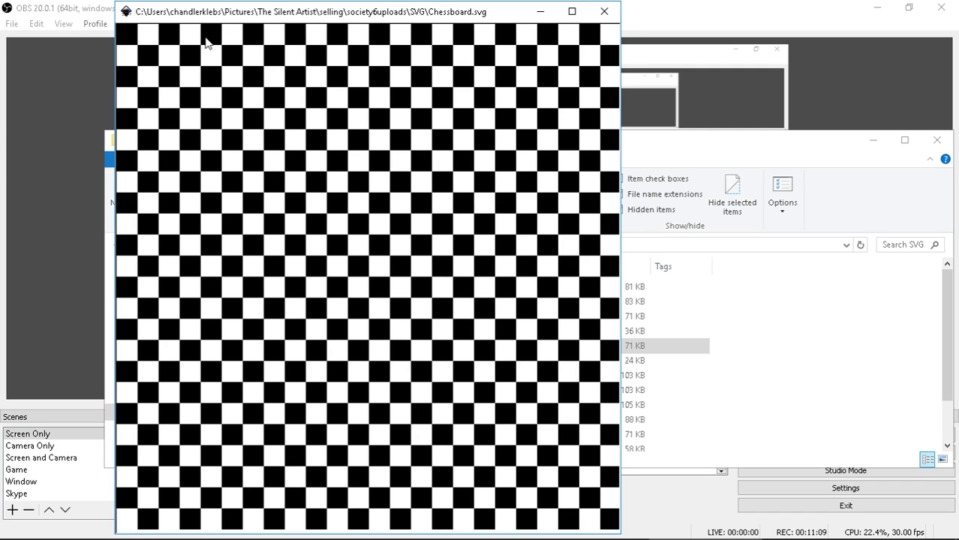
{"action": "left_click", "coordinate": [604, 11]}
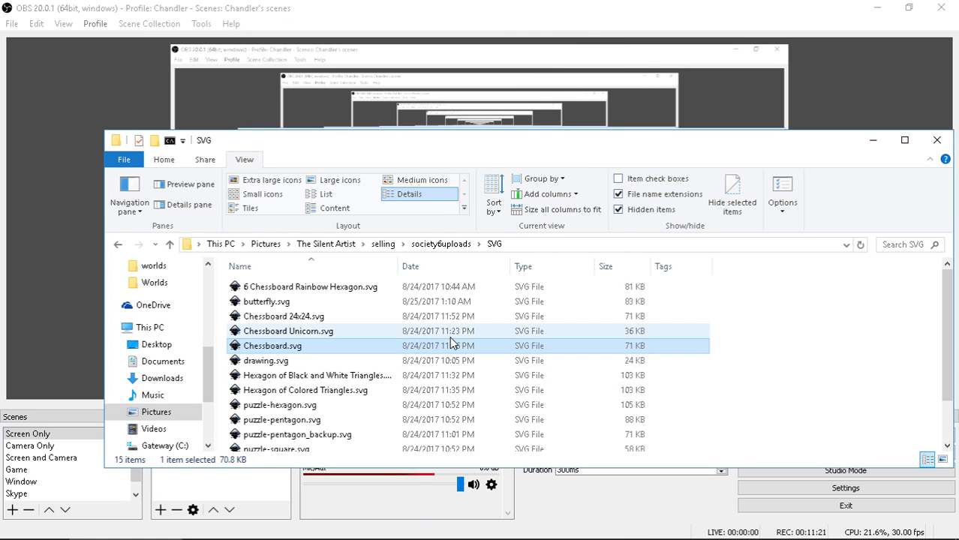
{"action": "key", "text": "Delete"}
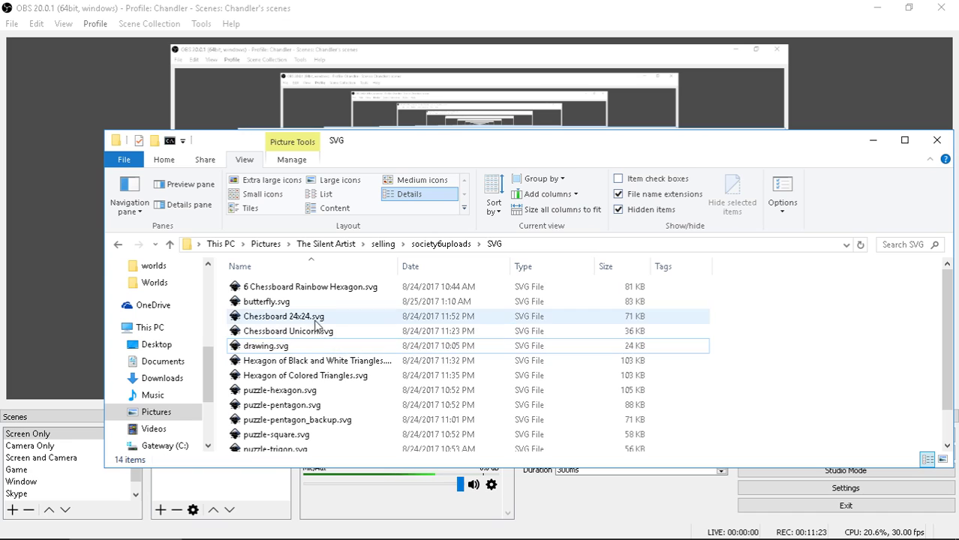
Open Chessboard 24x24.svg in Inkscape
{"action": "left_click", "coordinate": [307, 318]}
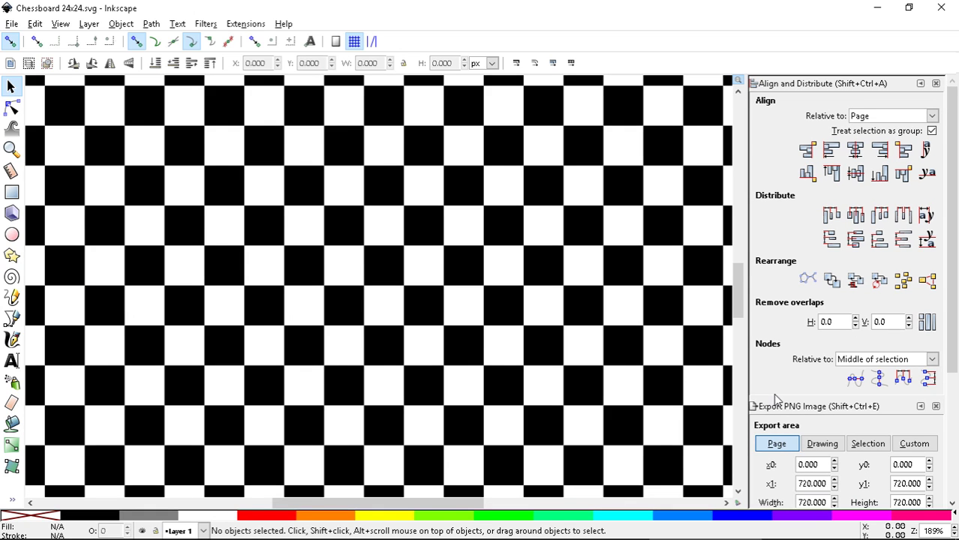
Set the PNG export image width of the 24x24 chessboard page to 7500 pixels
{"action": "key", "text": "5"}
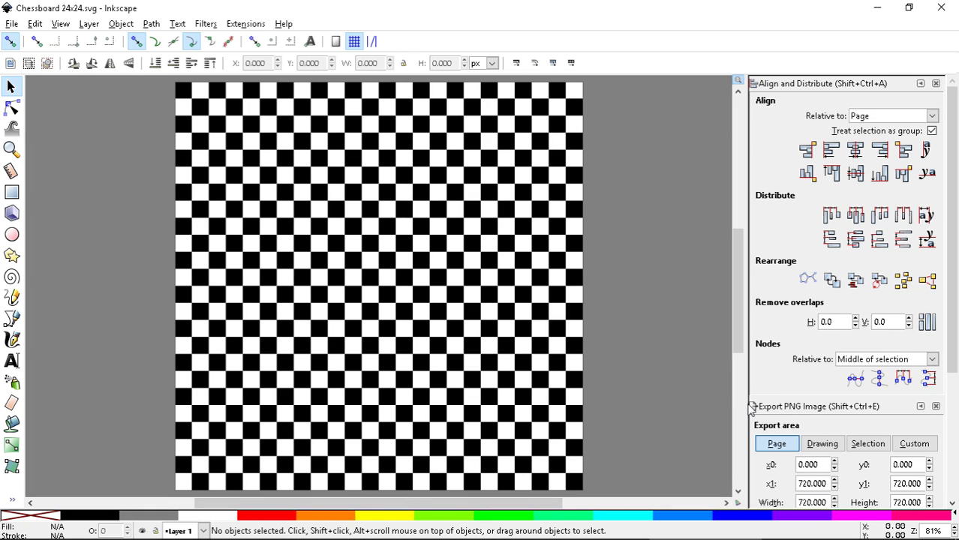
{"action": "scroll", "coordinate": [695, 377], "scroll_direction": "down", "scroll_amount": 3}
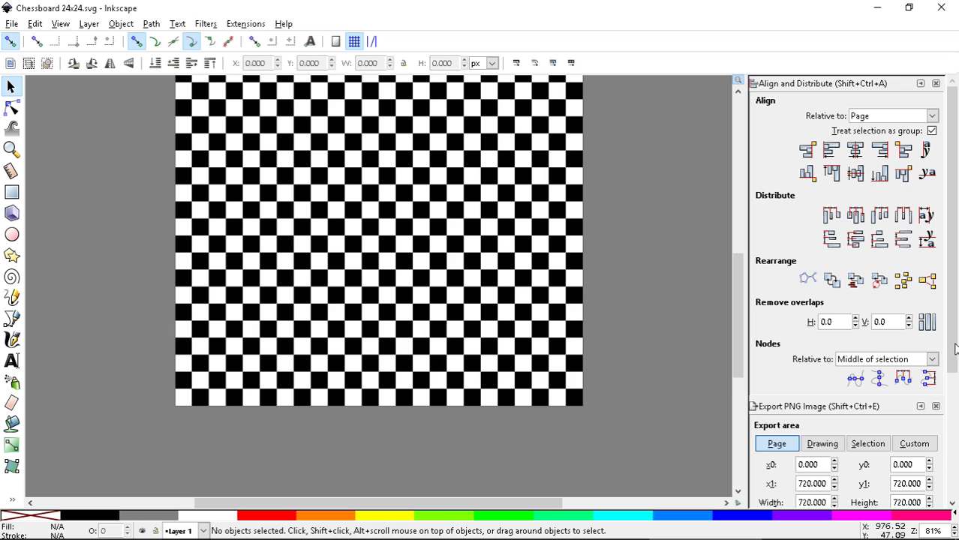
{"action": "left_click_drag", "start_coordinate": [953, 326], "coordinate": [952, 463]}
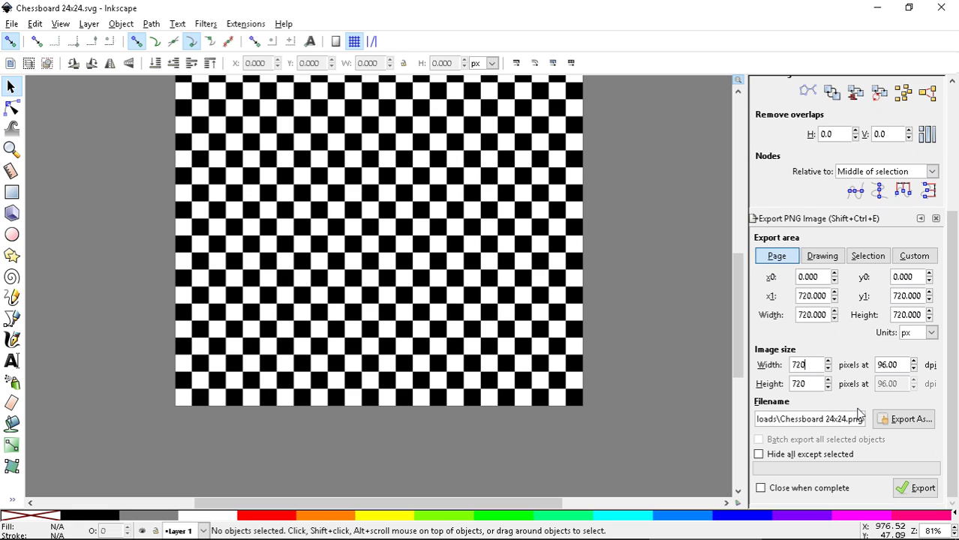
{"action": "double_click", "coordinate": [793, 366]}
{"action": "left_click_drag", "start_coordinate": [804, 365], "coordinate": [799, 366]}
{"action": "type", "text": "500"}
{"action": "left_click", "coordinate": [817, 383]}
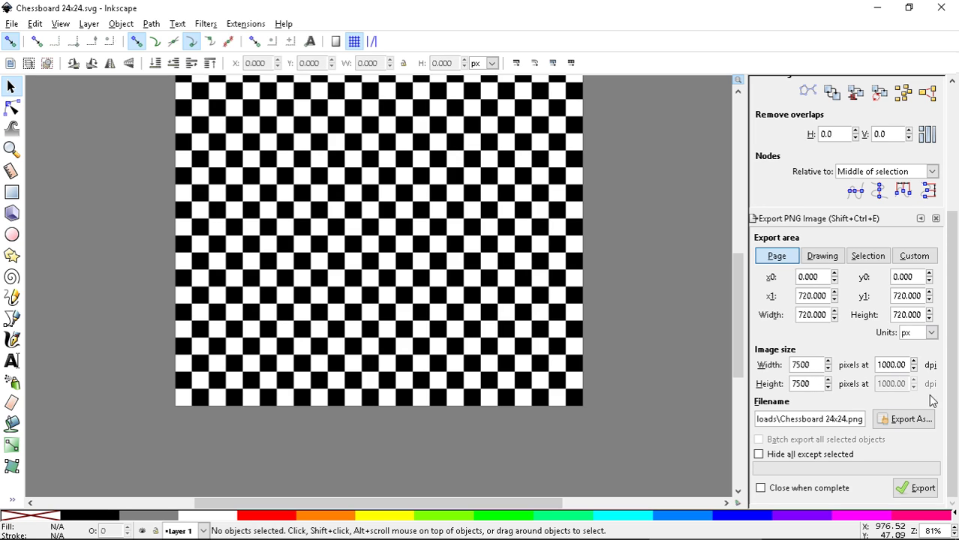
Name the export file Chessboard 24x24-7500.png and export the page to society6uploads
{"action": "type", "text": "-"}
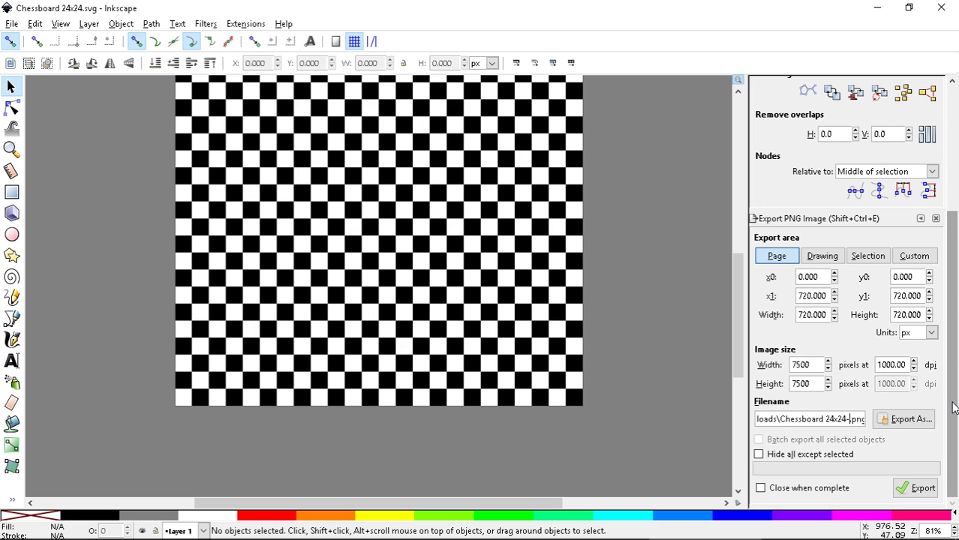
{"action": "type", "text": "7500"}
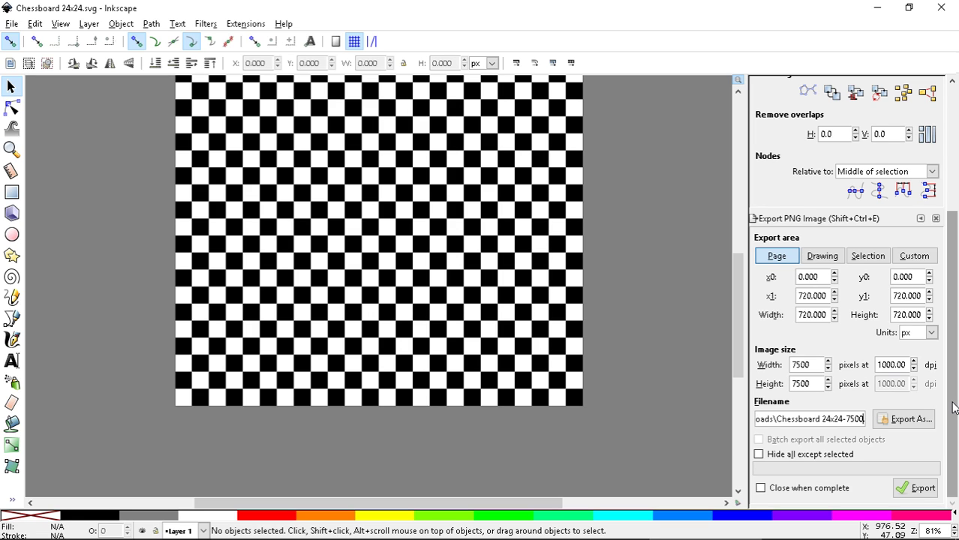
{"action": "left_click", "coordinate": [919, 489]}
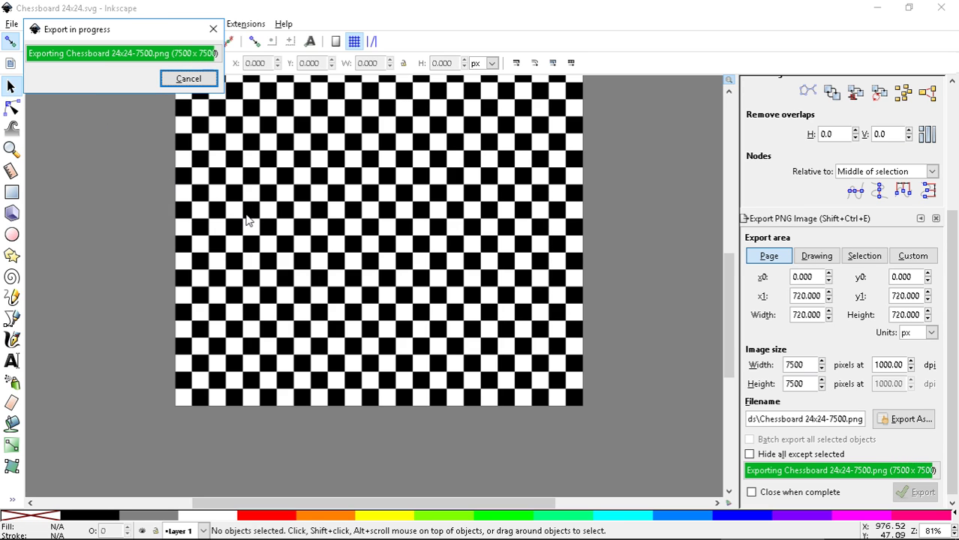
{"action": "left_click_drag", "start_coordinate": [786, 421], "coordinate": [764, 422]}
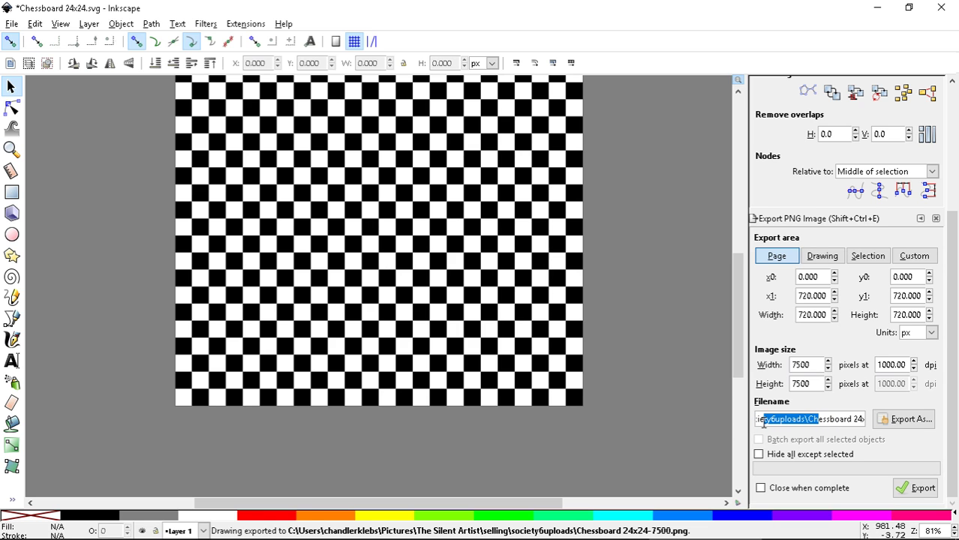
Switch to File Explorer, go up to the society6uploads folder and widen its Name column
{"action": "left_click", "coordinate": [135, 525]}
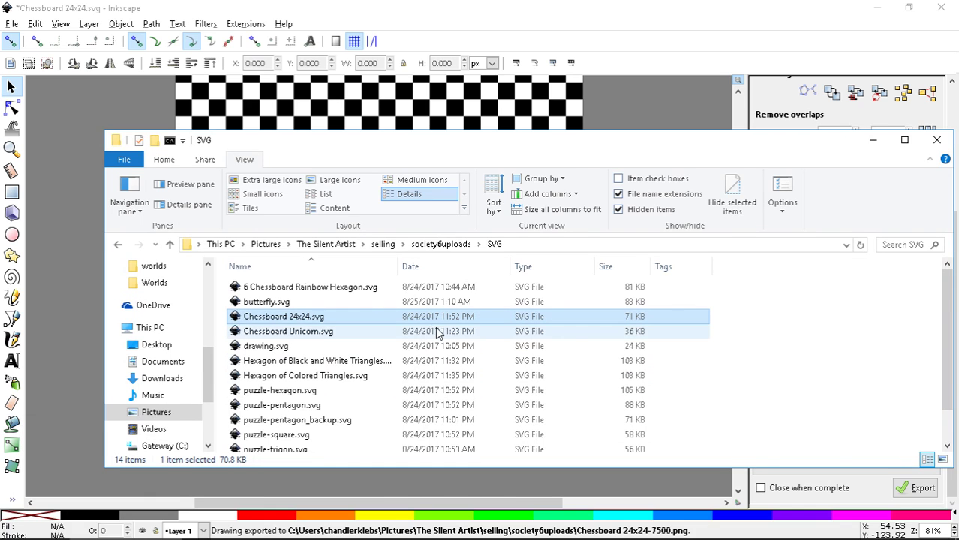
{"action": "left_click", "coordinate": [169, 244]}
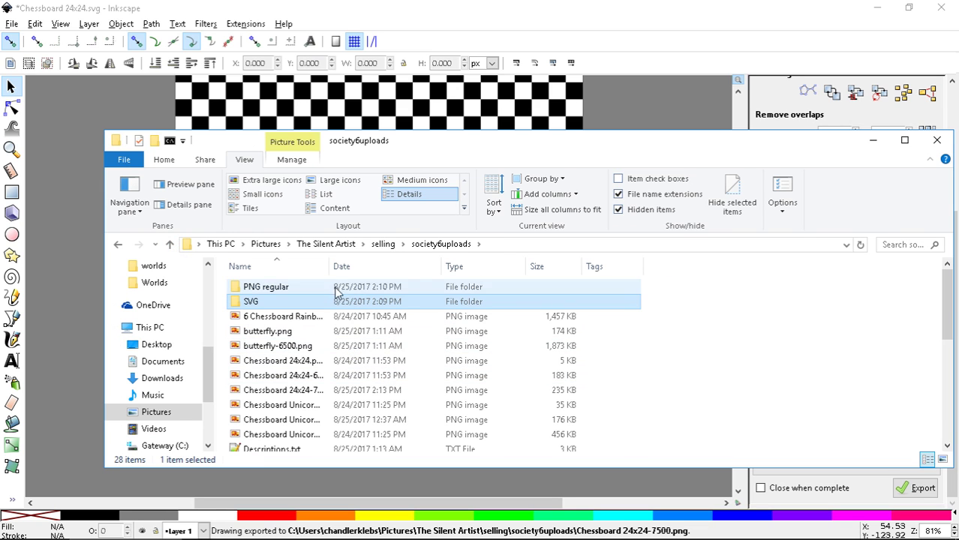
{"action": "left_click_drag", "start_coordinate": [330, 267], "coordinate": [409, 266]}
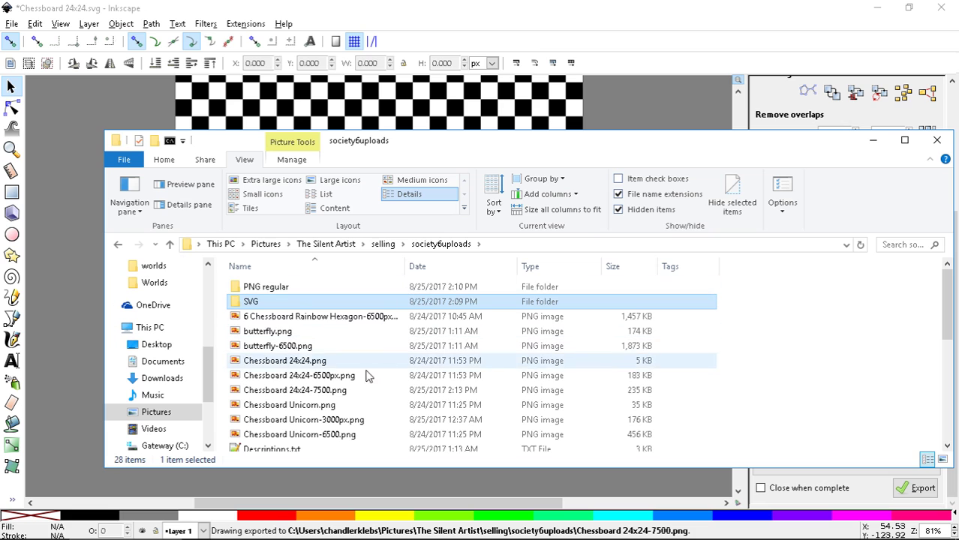
Open Chessboard 24x24-7500.png in Windows Photo Viewer, inspect its squares up close and close the viewer
{"action": "double_click", "coordinate": [317, 396]}
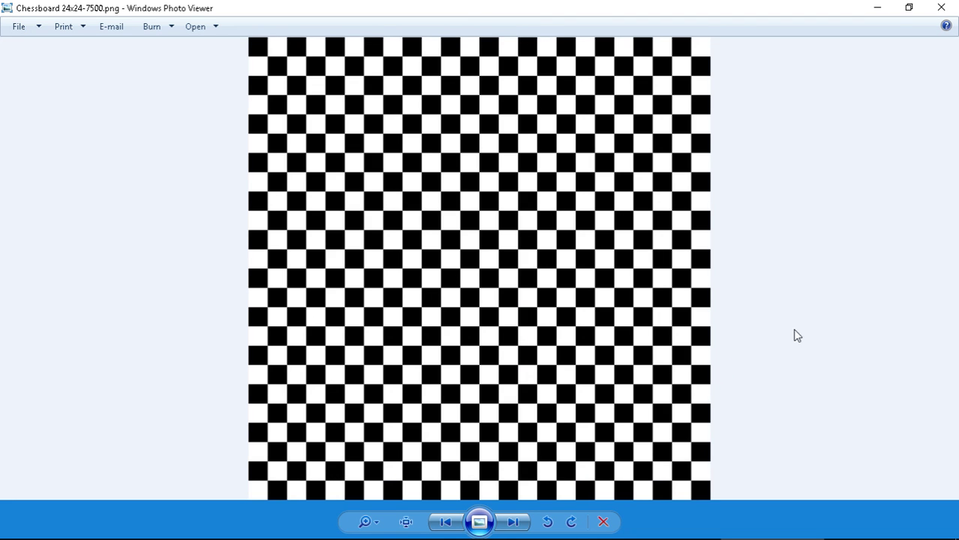
{"action": "scroll", "coordinate": [564, 277], "scroll_direction": "up", "scroll_amount": 2}
{"action": "scroll", "coordinate": [559, 283], "scroll_direction": "up", "scroll_amount": 1}
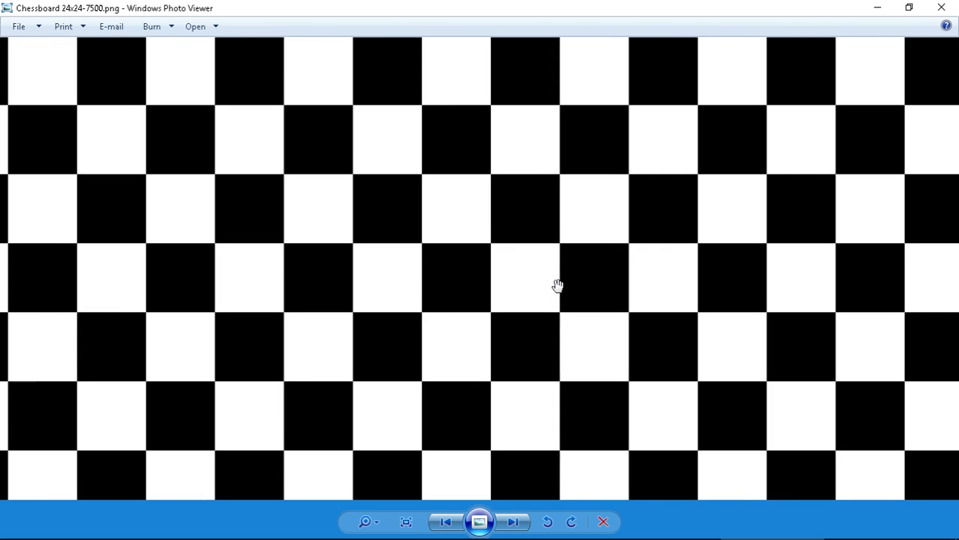
{"action": "scroll", "coordinate": [570, 285], "scroll_direction": "down", "scroll_amount": 4}
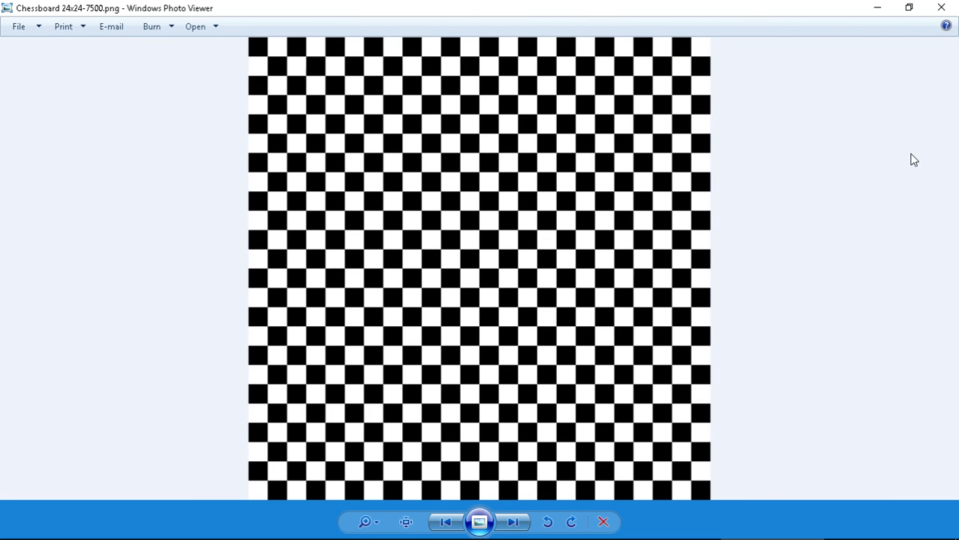
{"action": "left_click", "coordinate": [940, 7]}
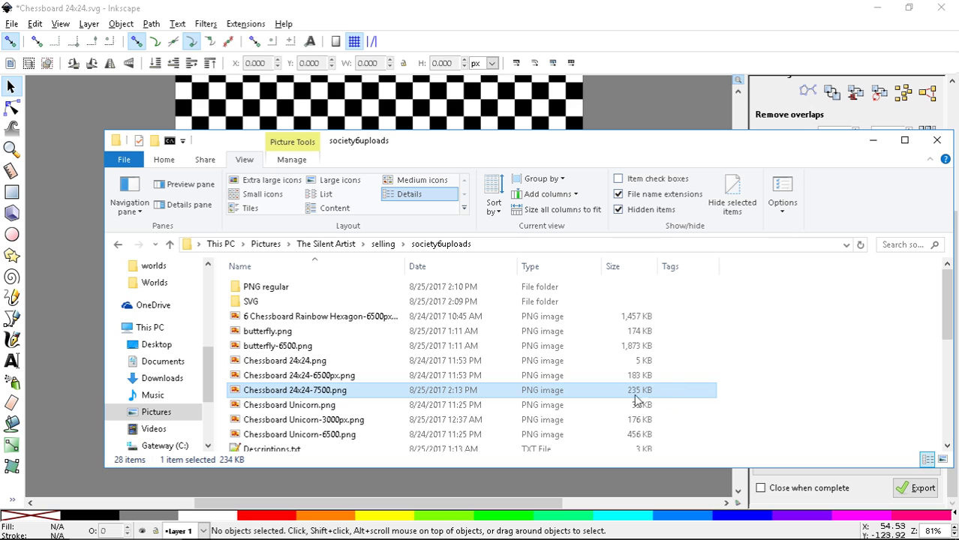
Open Chessboard 24x24.png, compare it with the 6500 and 7500 pixel versions and close the viewer
{"action": "double_click", "coordinate": [304, 362]}
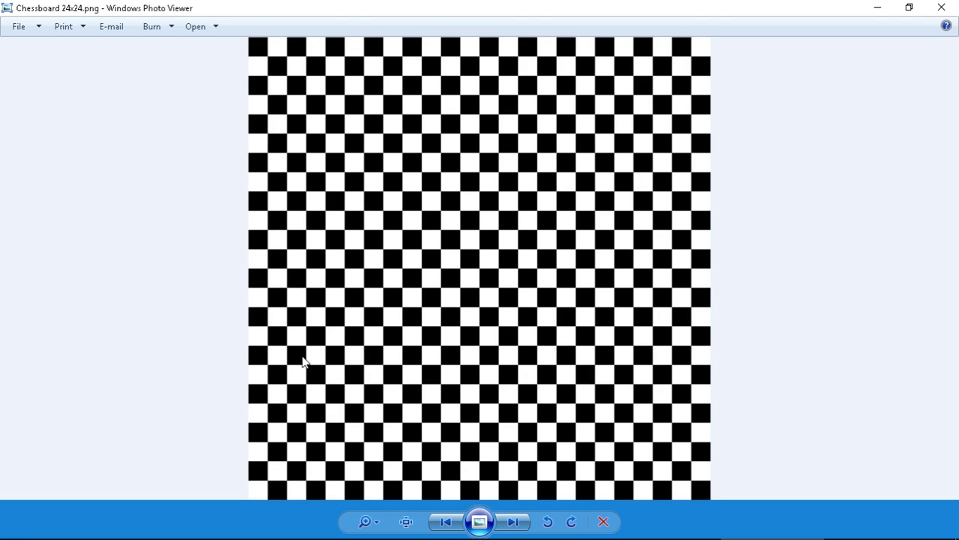
{"action": "key", "text": "Right"}
{"action": "key", "text": "Right"}
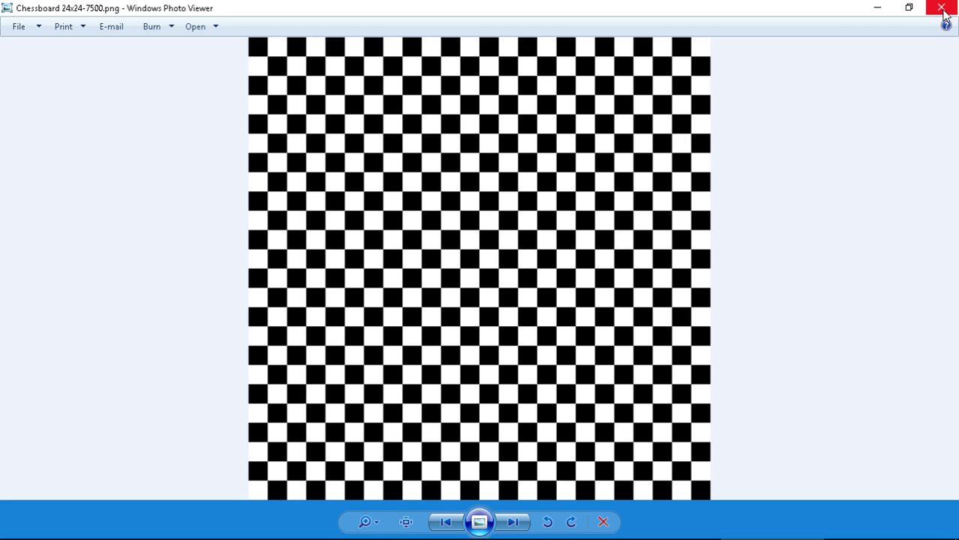
{"action": "left_click", "coordinate": [941, 9]}
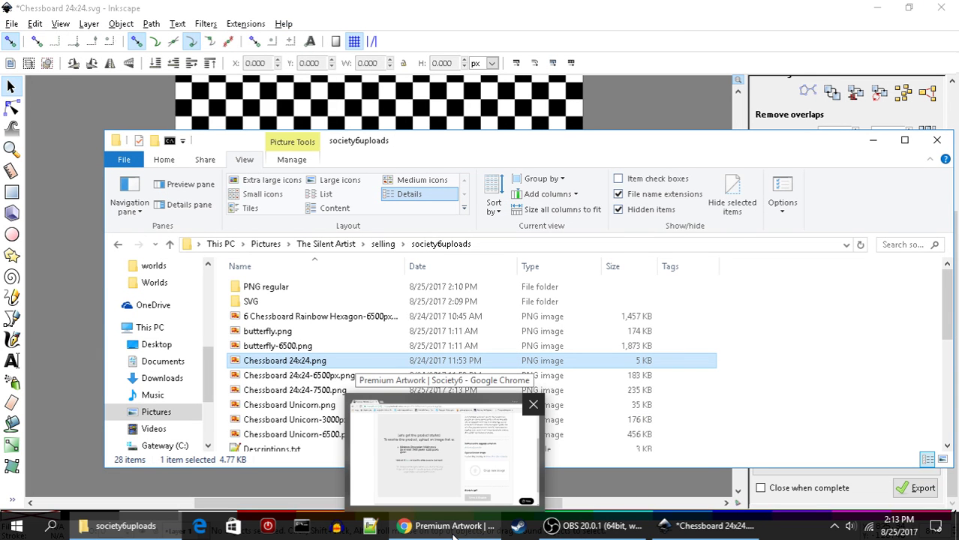
Switch to Chrome and upload Chessboard 24x24-7500.png as the custom image for the Society6 leggings
{"action": "left_click", "coordinate": [453, 529]}
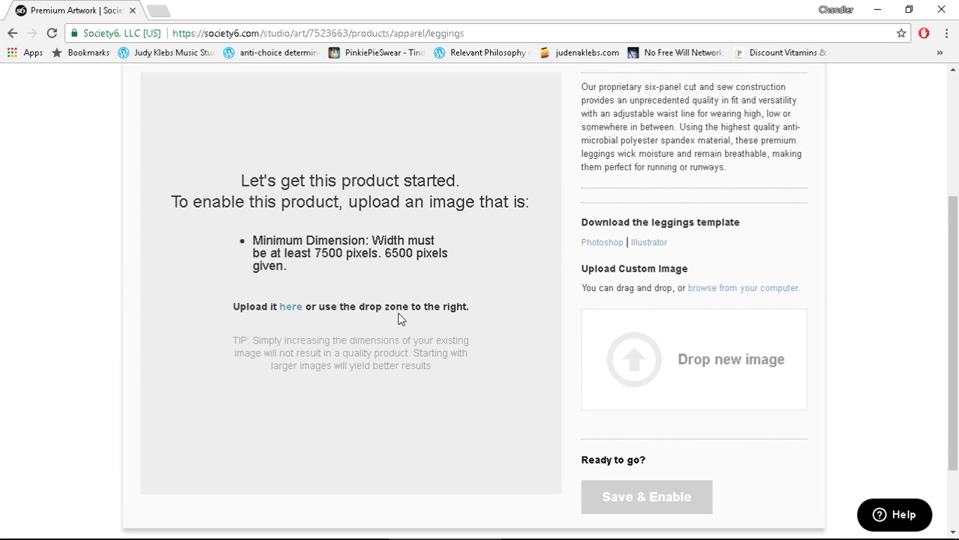
{"action": "left_click", "coordinate": [291, 311]}
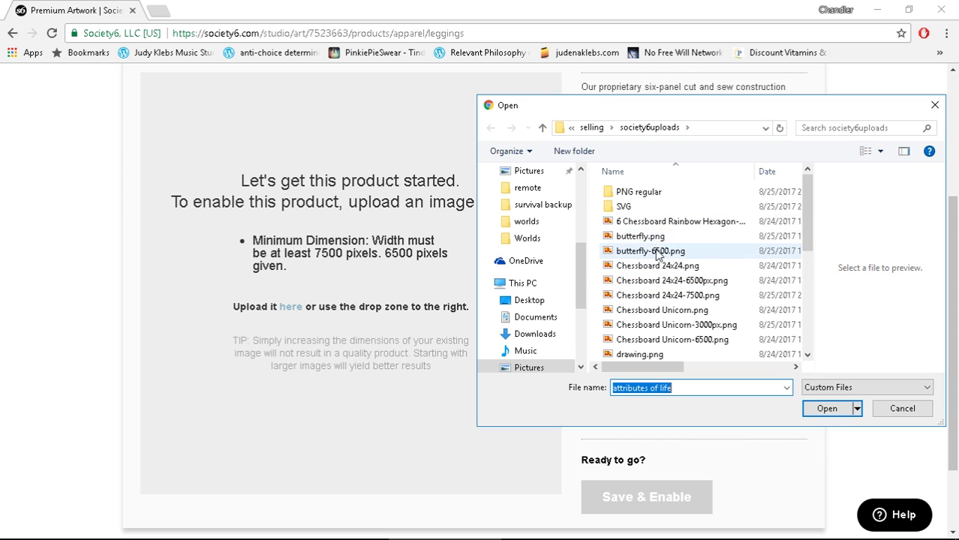
{"action": "scroll", "coordinate": [660, 251], "scroll_direction": "down", "scroll_amount": 3}
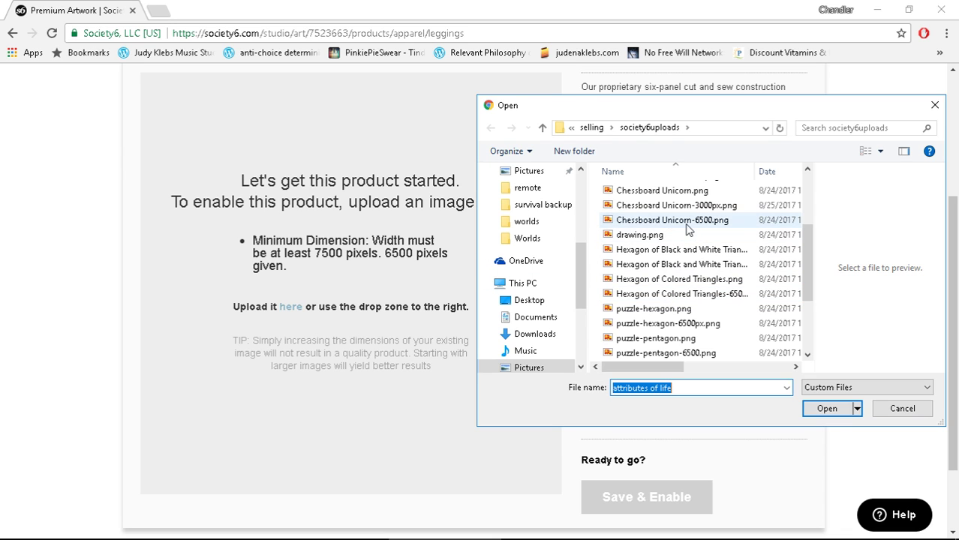
{"action": "scroll", "coordinate": [688, 248], "scroll_direction": "down", "scroll_amount": 1}
{"action": "scroll", "coordinate": [687, 252], "scroll_direction": "down", "scroll_amount": 1}
{"action": "scroll", "coordinate": [687, 263], "scroll_direction": "up", "scroll_amount": 5}
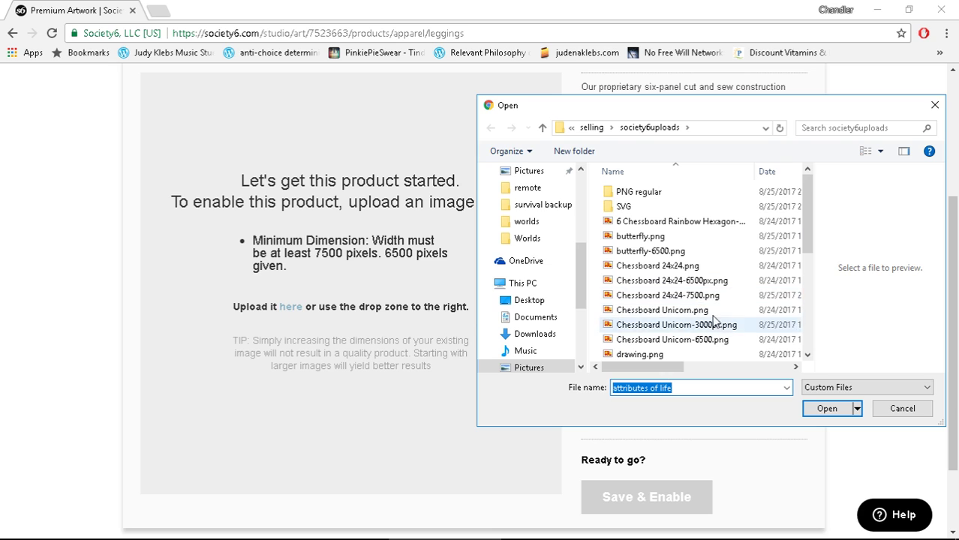
{"action": "left_click", "coordinate": [686, 297]}
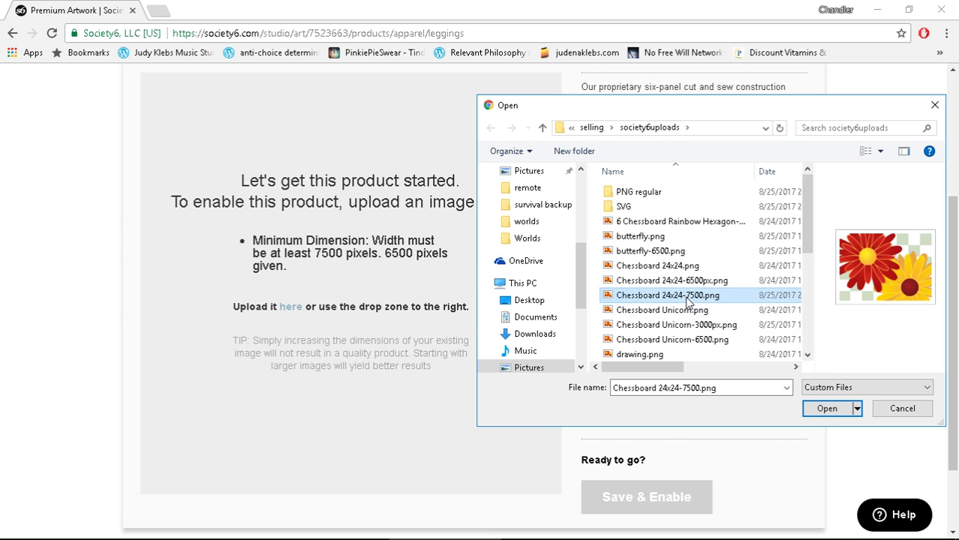
{"action": "left_click", "coordinate": [826, 408]}
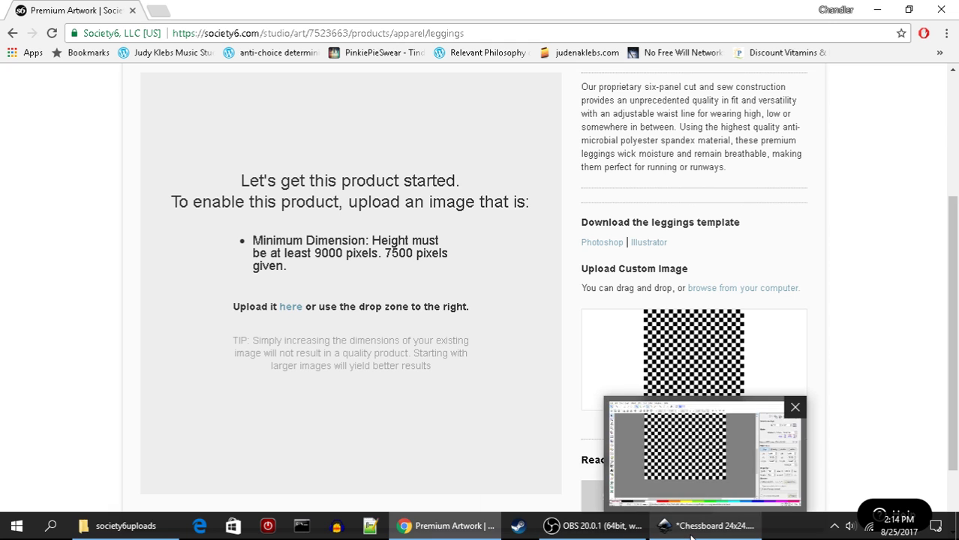
Switch back to Inkscape and set the PNG export image width to 9000 pixels
{"action": "left_click", "coordinate": [692, 534]}
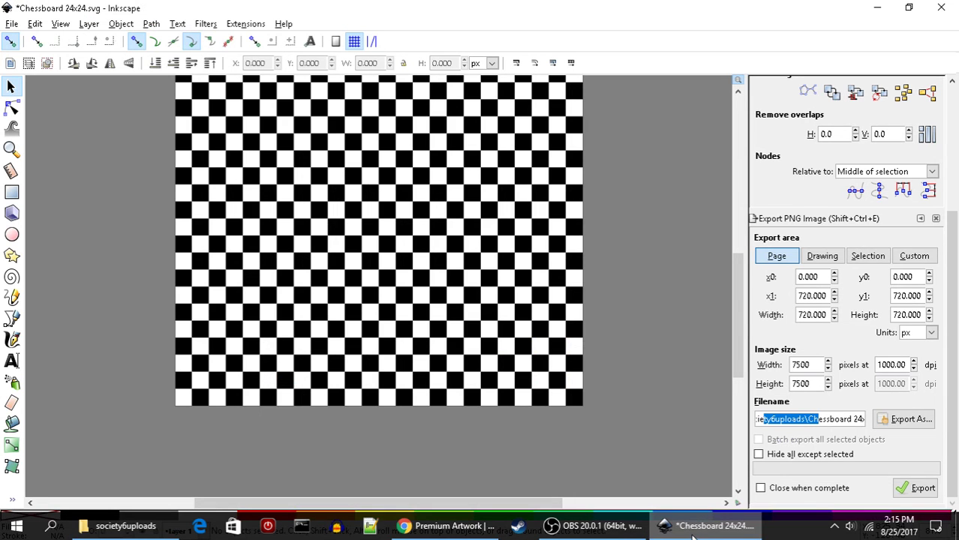
{"action": "left_click", "coordinate": [816, 366]}
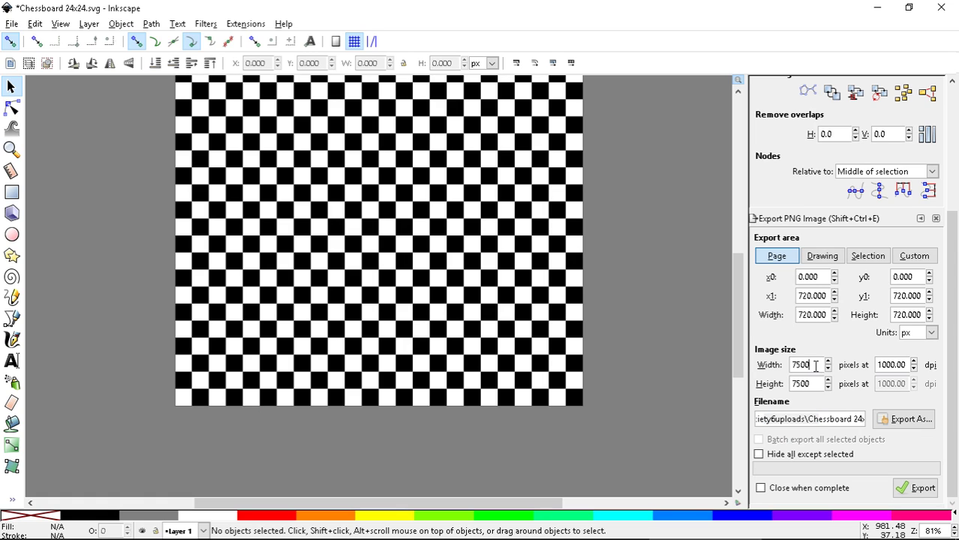
{"action": "left_click_drag", "start_coordinate": [815, 366], "coordinate": [774, 366]}
{"action": "type", "text": "9"}
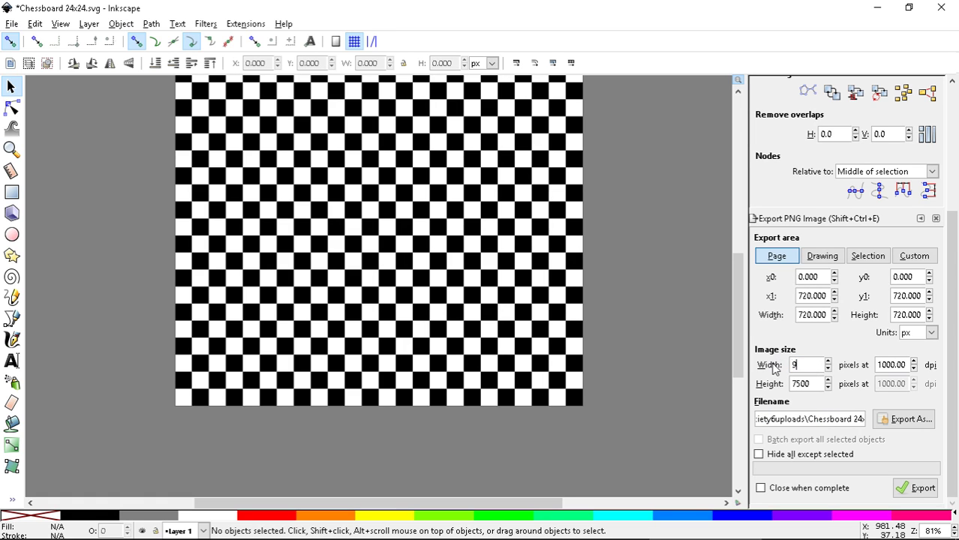
{"action": "type", "text": "000"}
{"action": "key", "text": "Return"}
Change the export file name to Chessboard 24x24-9000.png and export the page
{"action": "left_click_drag", "start_coordinate": [836, 418], "coordinate": [867, 419]}
{"action": "left_click", "coordinate": [845, 419]}
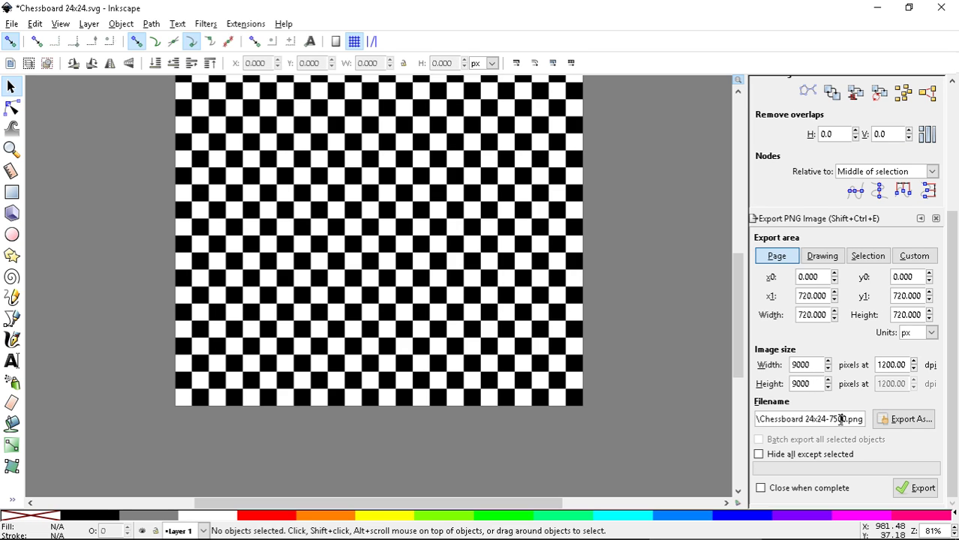
{"action": "key", "text": "BackSpace"}
{"action": "key", "text": "BackSpace"}
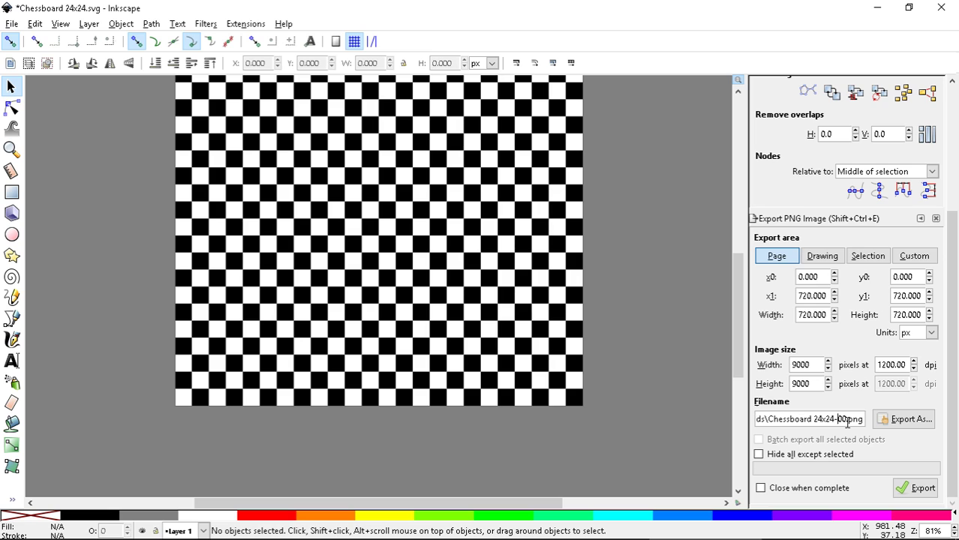
{"action": "type", "text": "90"}
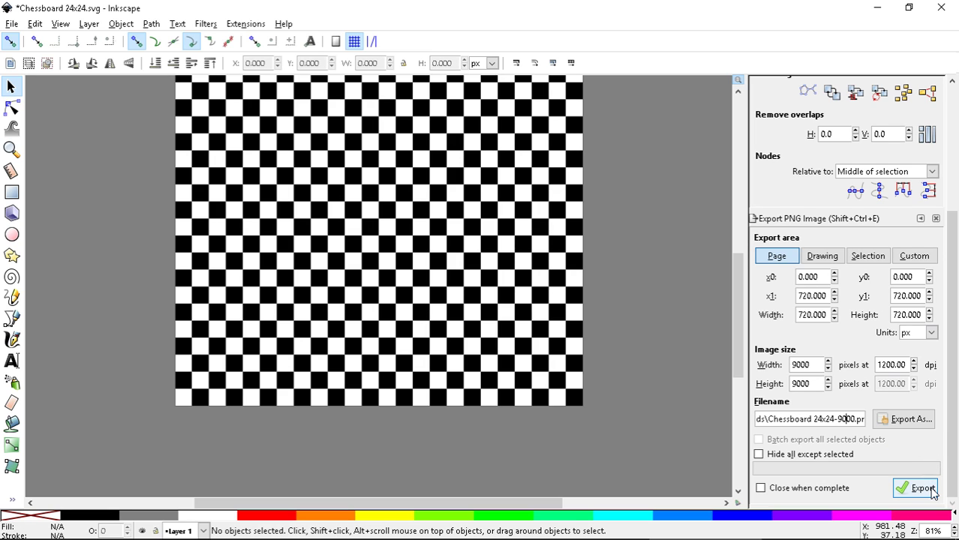
{"action": "left_click", "coordinate": [923, 488]}
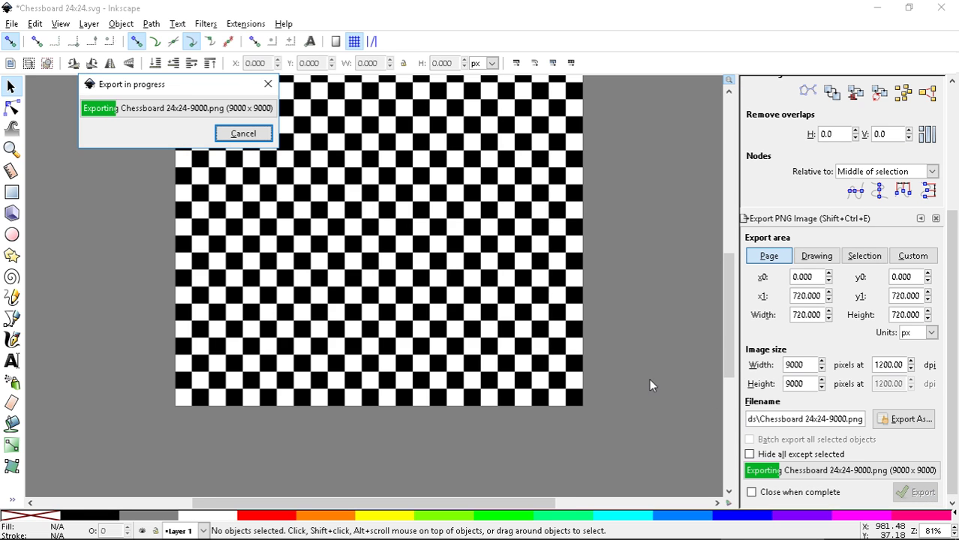
Switch to Chrome and upload Chessboard 24x24-9000.png as the custom image for the Society6 leggings
{"action": "mouse_move", "coordinate": [632, 531]}
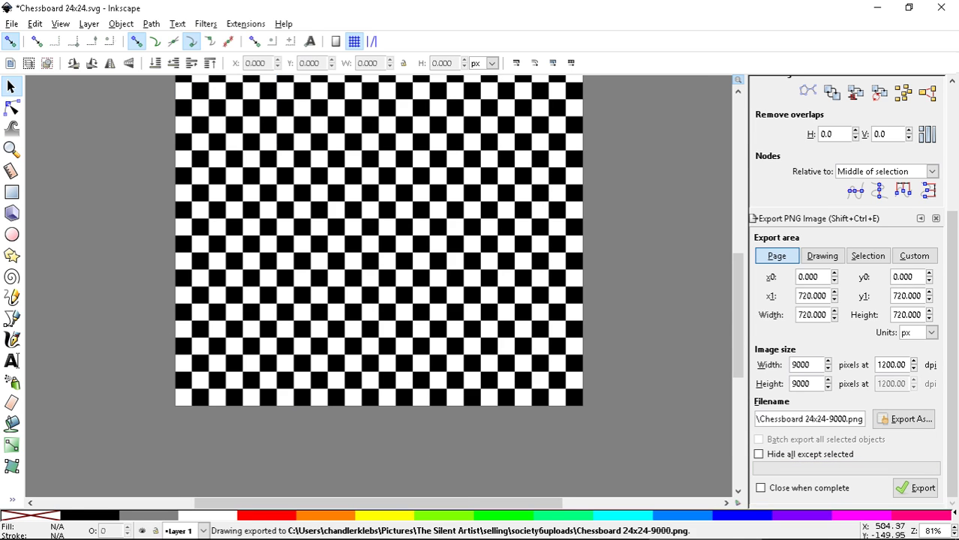
{"action": "left_click", "coordinate": [438, 530]}
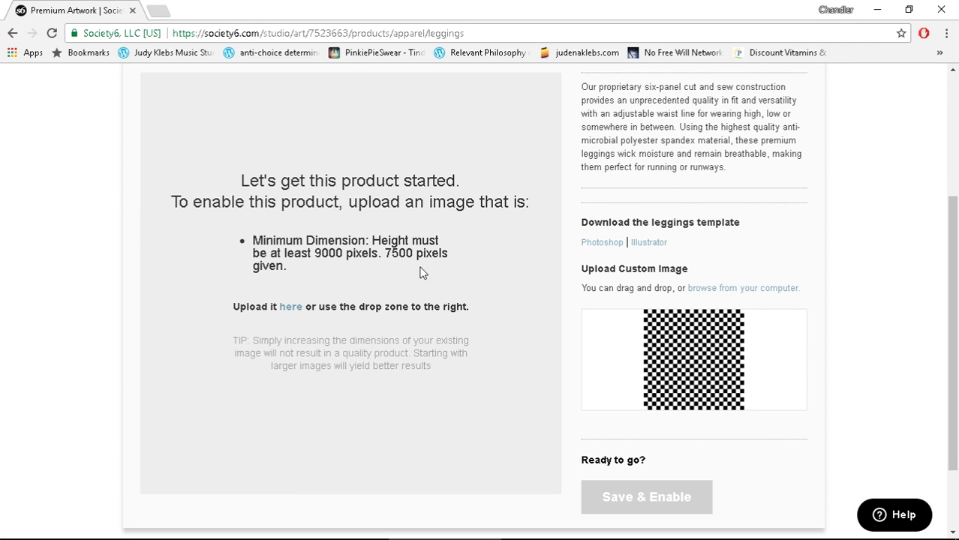
{"action": "left_click", "coordinate": [291, 309]}
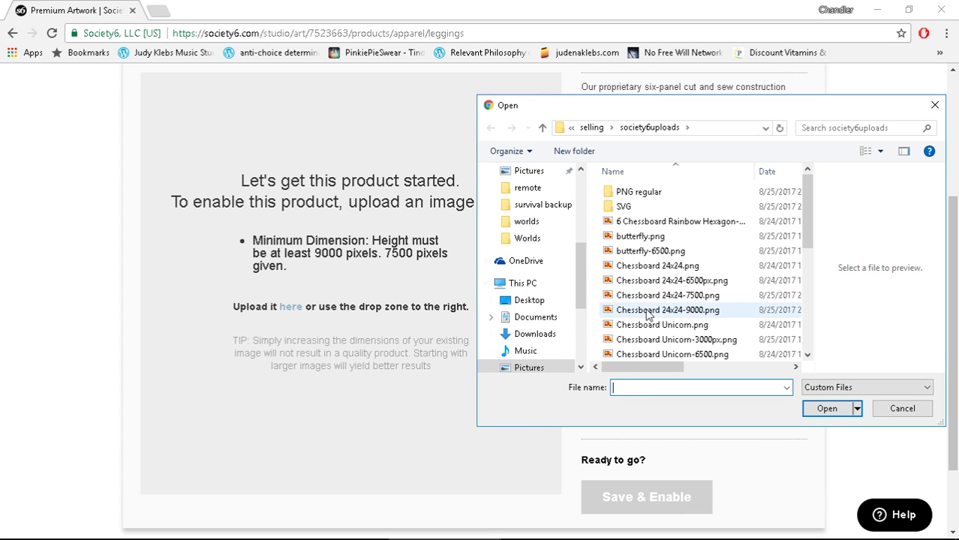
{"action": "left_click", "coordinate": [716, 313]}
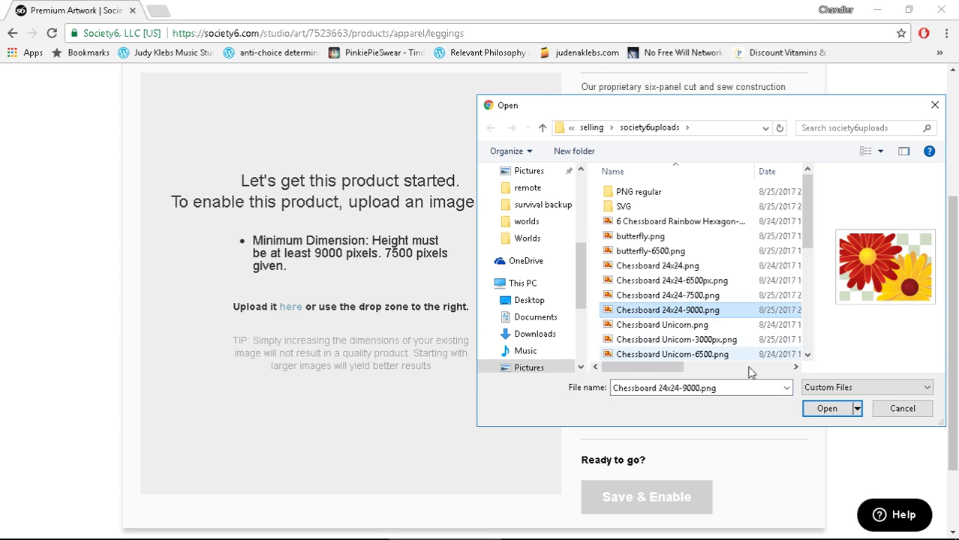
{"action": "left_click", "coordinate": [825, 410]}
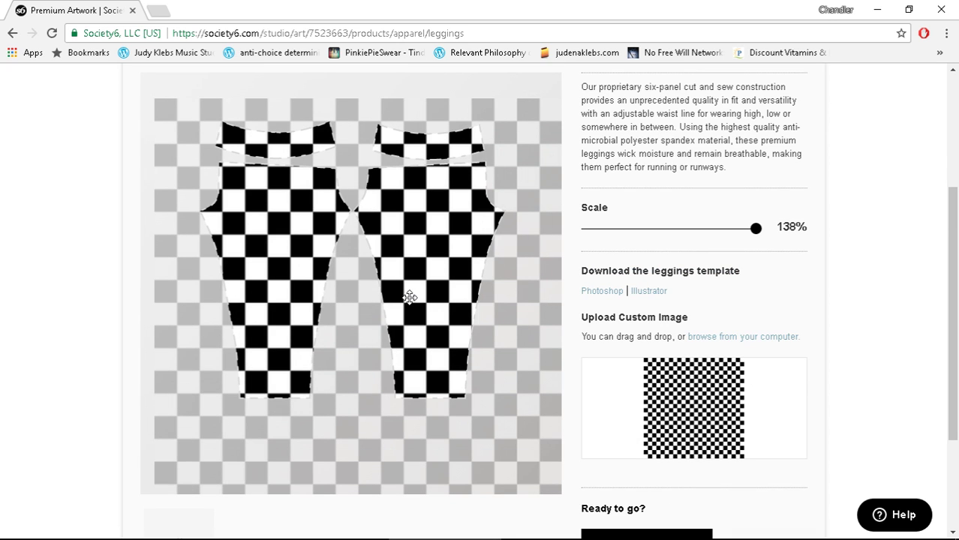
Try different positions of the chessboard pattern on the leggings preview at the 138% scale
{"action": "left_click_drag", "start_coordinate": [409, 297], "coordinate": [347, 268]}
{"action": "scroll", "coordinate": [375, 304], "scroll_direction": "down", "scroll_amount": 2}
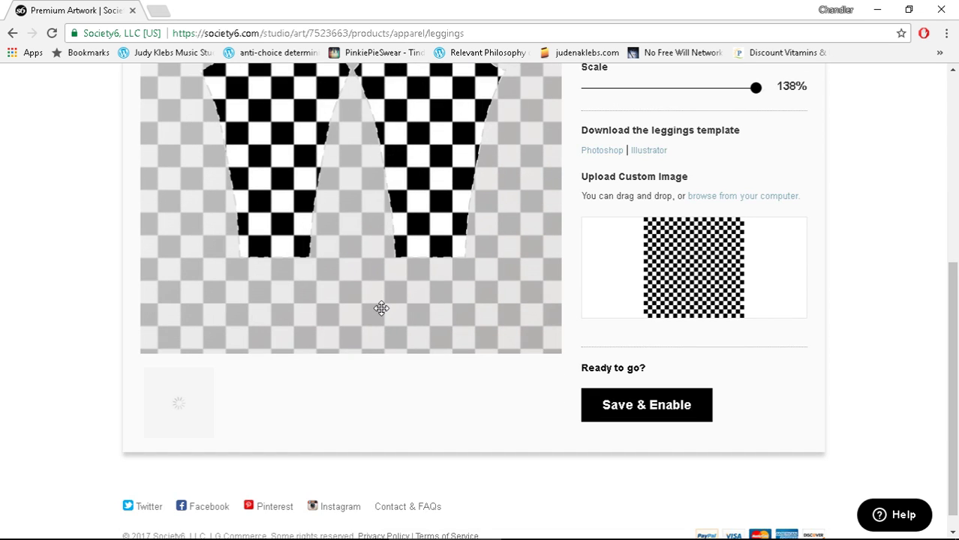
{"action": "scroll", "coordinate": [381, 308], "scroll_direction": "up", "scroll_amount": 3}
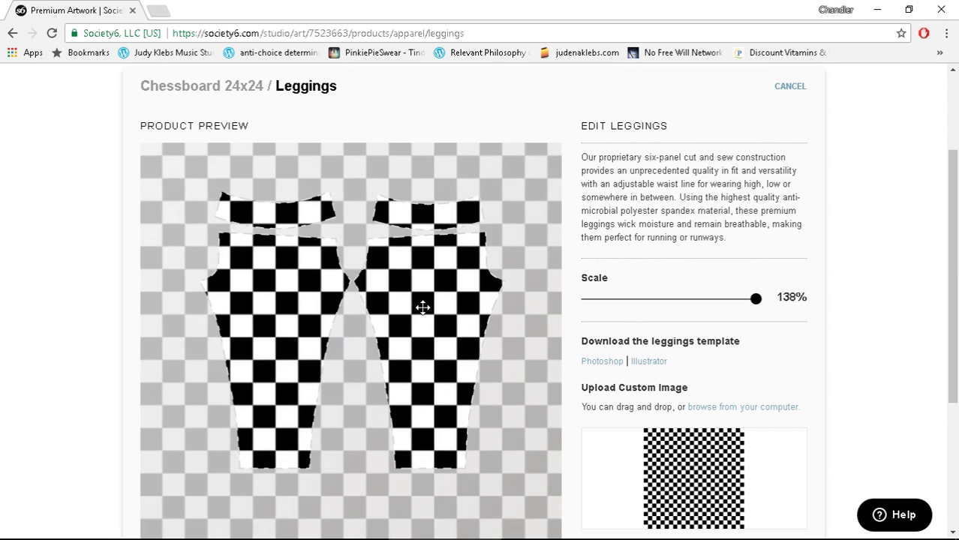
{"action": "left_click_drag", "start_coordinate": [423, 307], "coordinate": [394, 330]}
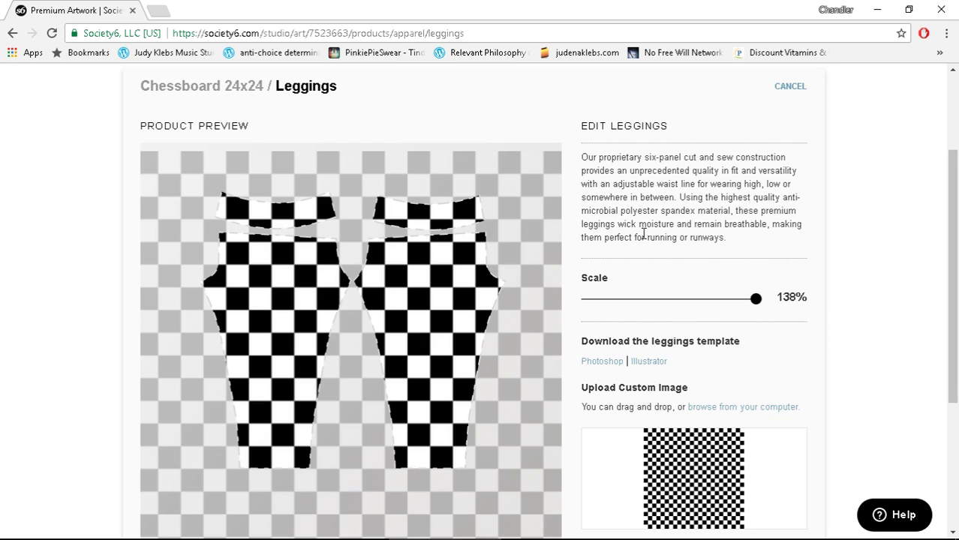
Set the pattern scale to 100% and reposition the chessboard so it covers both waistband pieces and both legs
{"action": "left_click_drag", "start_coordinate": [756, 300], "coordinate": [799, 303]}
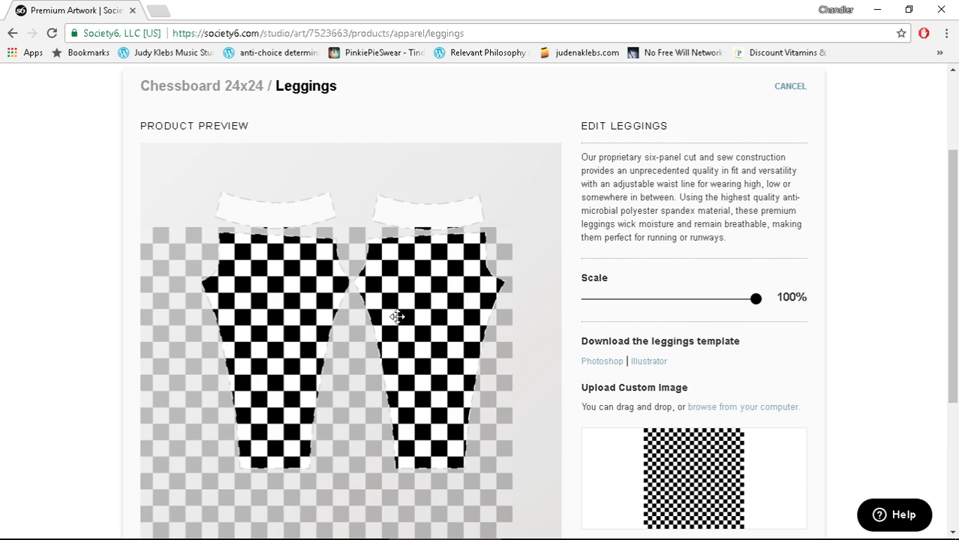
{"action": "left_click_drag", "start_coordinate": [403, 316], "coordinate": [433, 228]}
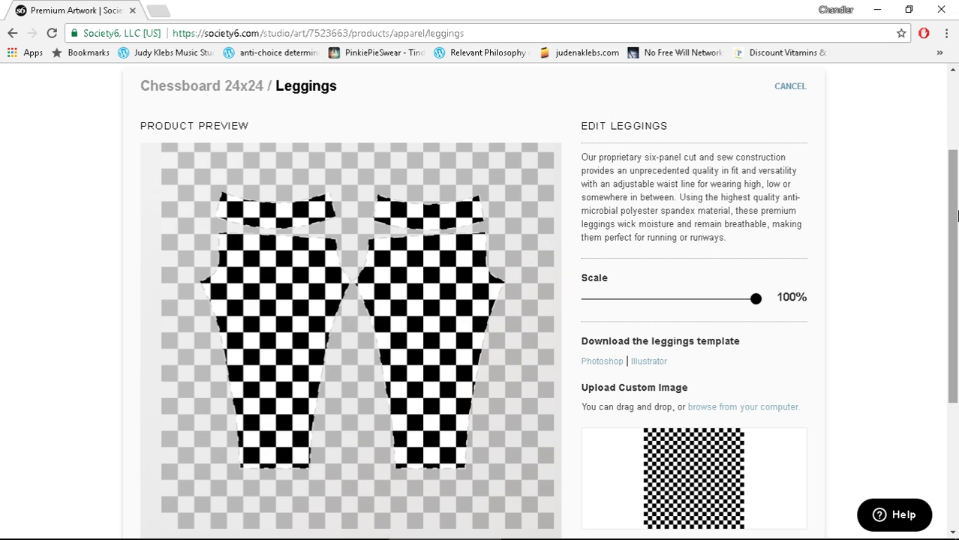
{"action": "left_click_drag", "start_coordinate": [957, 216], "coordinate": [957, 261]}
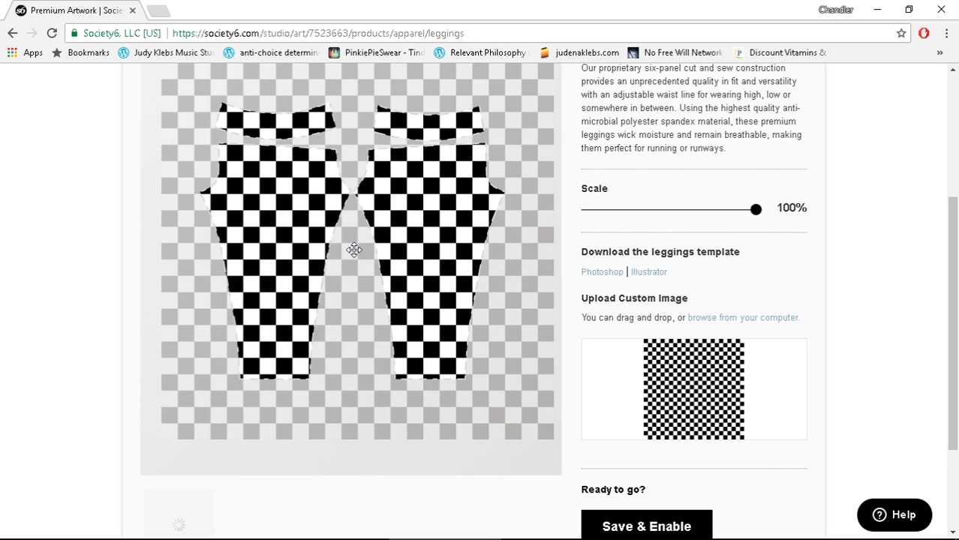
{"action": "left_click_drag", "start_coordinate": [354, 250], "coordinate": [363, 246]}
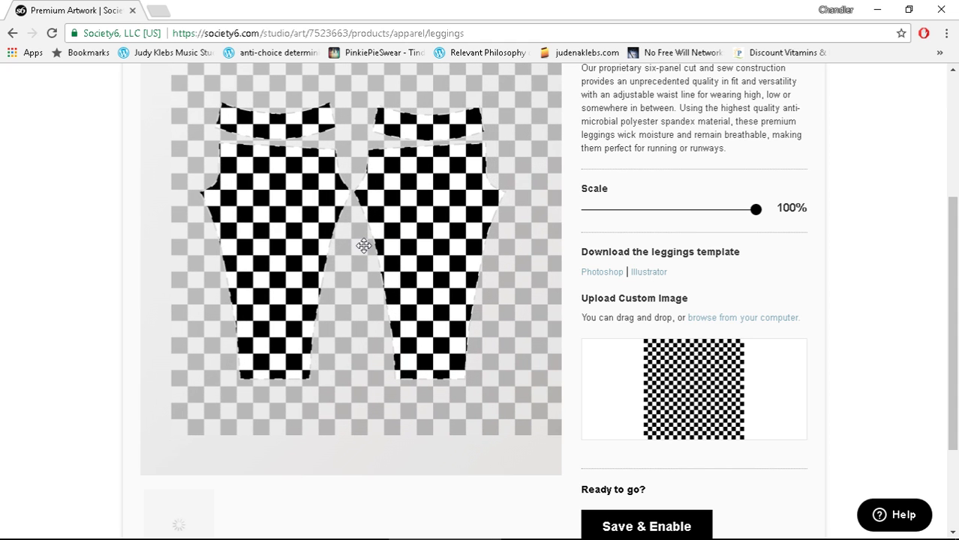
{"action": "left_click_drag", "start_coordinate": [364, 246], "coordinate": [365, 247]}
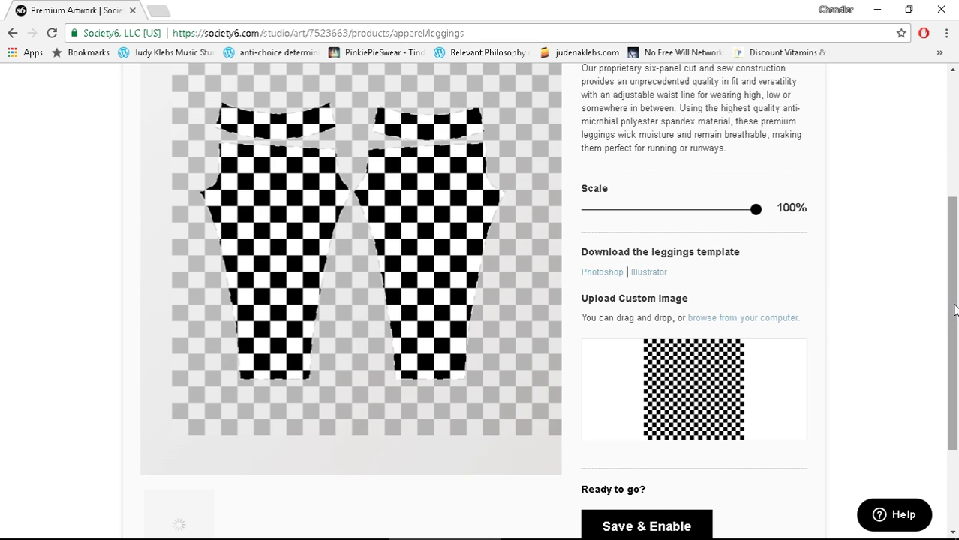
Save and enable the leggings product with the positioned chessboard pattern
{"action": "left_click_drag", "start_coordinate": [954, 309], "coordinate": [953, 351]}
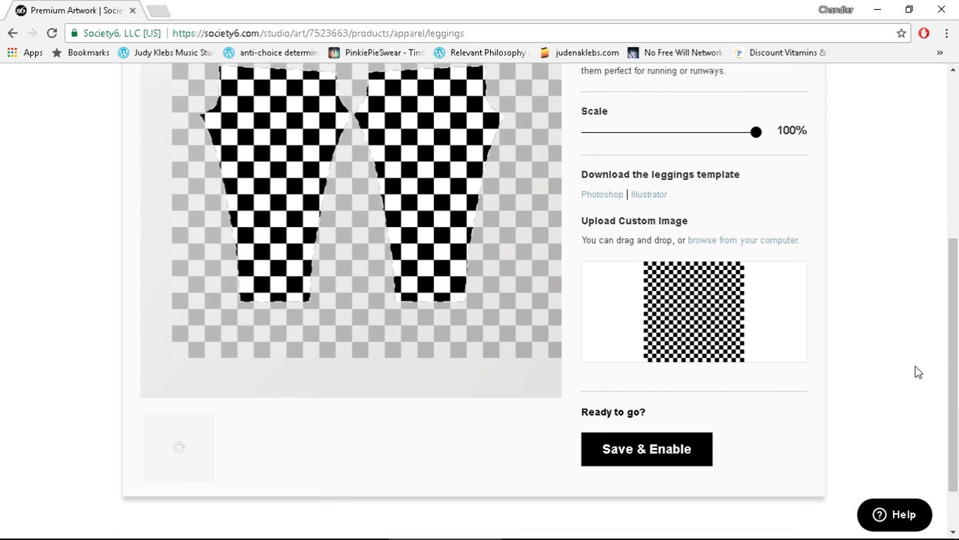
{"action": "left_click", "coordinate": [621, 453]}
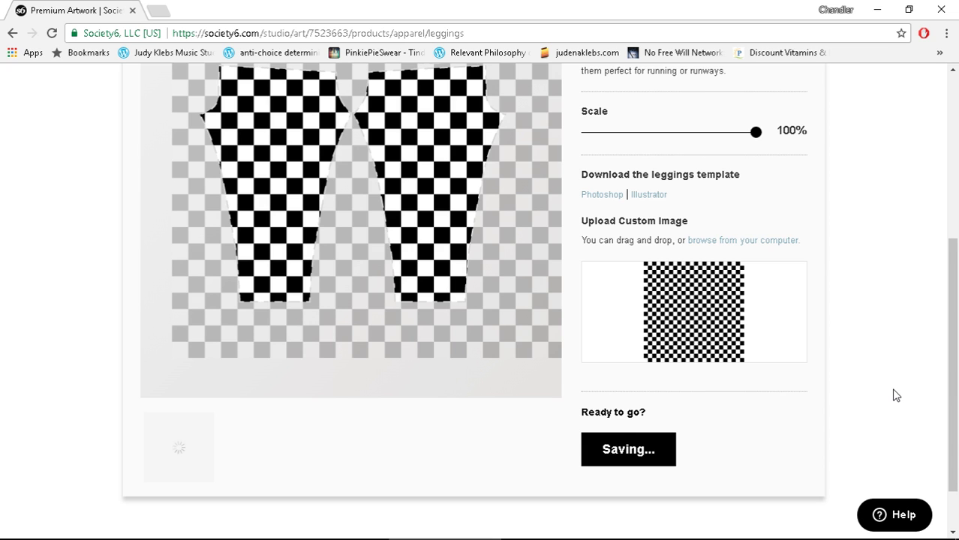
{"action": "scroll", "coordinate": [894, 394], "scroll_direction": "up", "scroll_amount": 1}
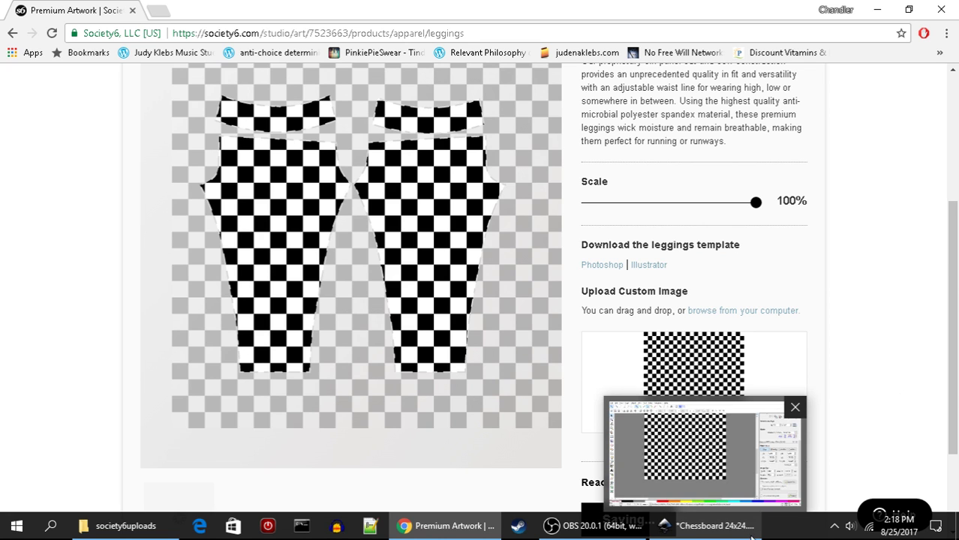
Switch to Inkscape, move the grouped black squares and the white background rectangle off the page position, and undo both moves
{"action": "left_click", "coordinate": [716, 525]}
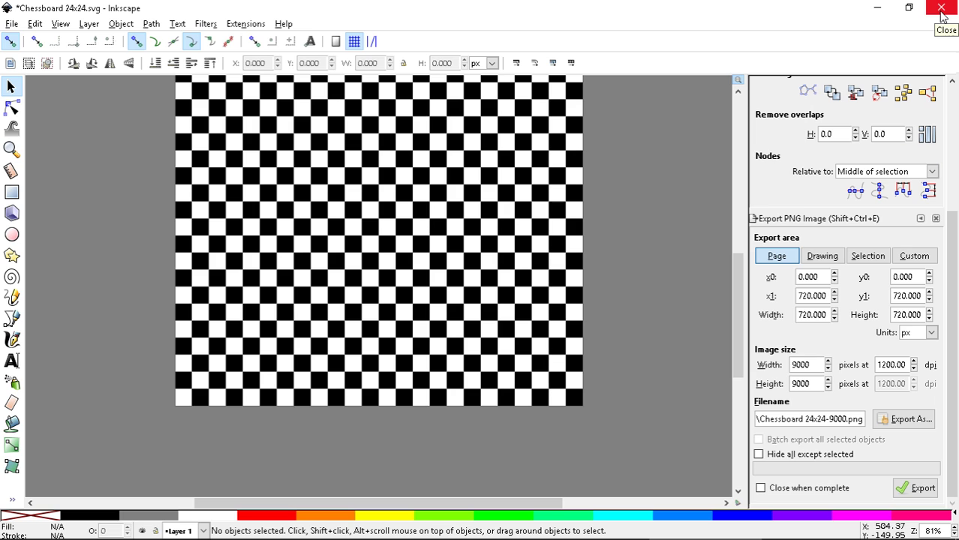
{"action": "scroll", "coordinate": [642, 297], "scroll_direction": "up", "scroll_amount": 3}
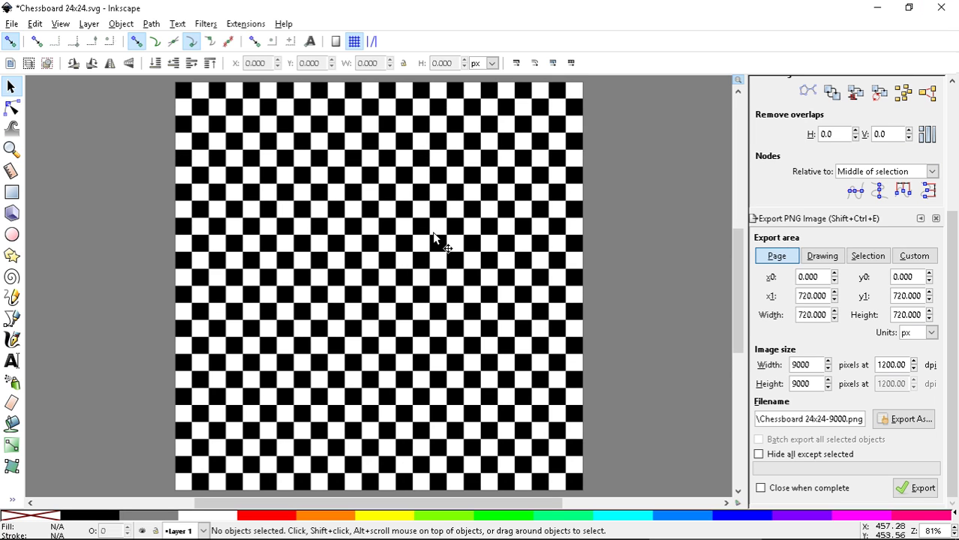
{"action": "left_click_drag", "start_coordinate": [433, 234], "coordinate": [467, 282]}
{"action": "left_click_drag", "start_coordinate": [495, 280], "coordinate": [607, 295]}
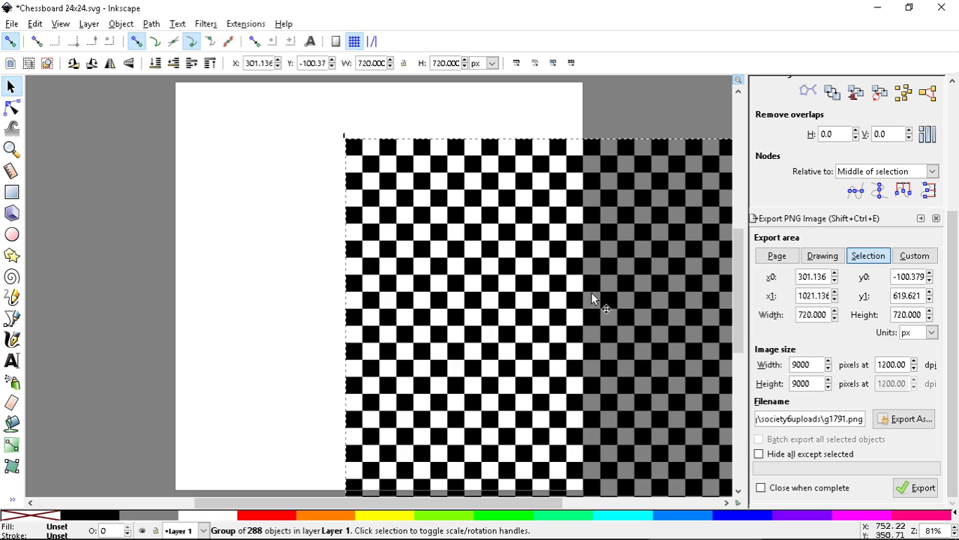
{"action": "left_click", "coordinate": [261, 234]}
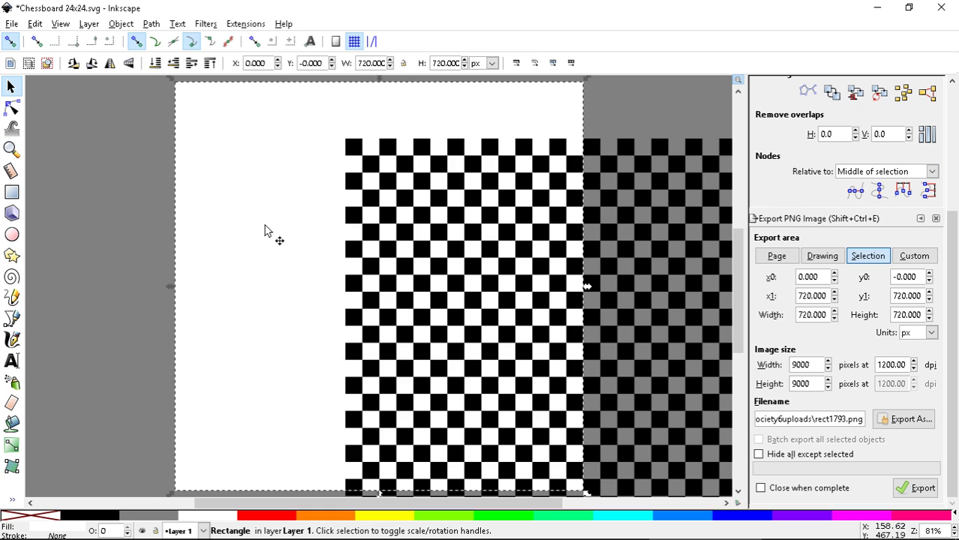
{"action": "left_click_drag", "start_coordinate": [251, 242], "coordinate": [250, 263]}
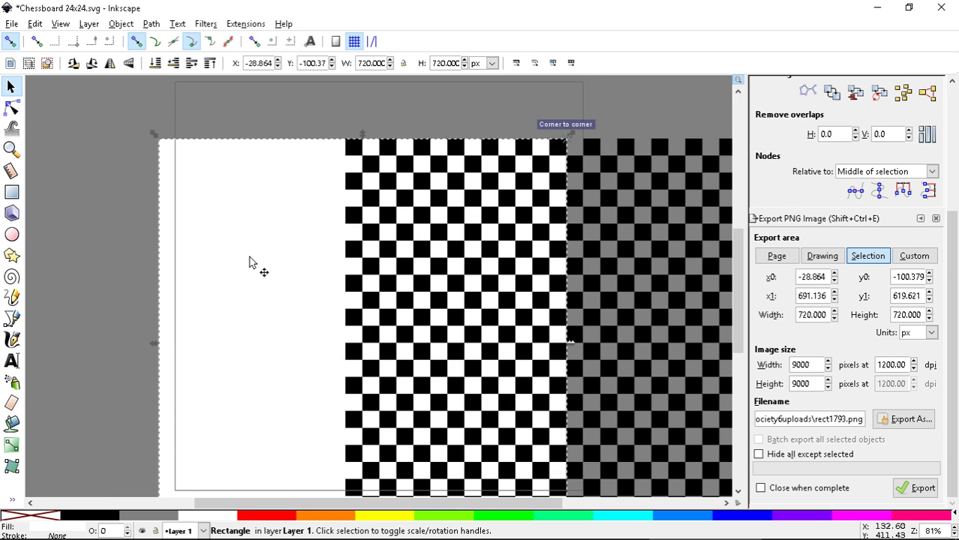
{"action": "key", "text": "ctrl+z"}
{"action": "key", "text": "ctrl+z"}
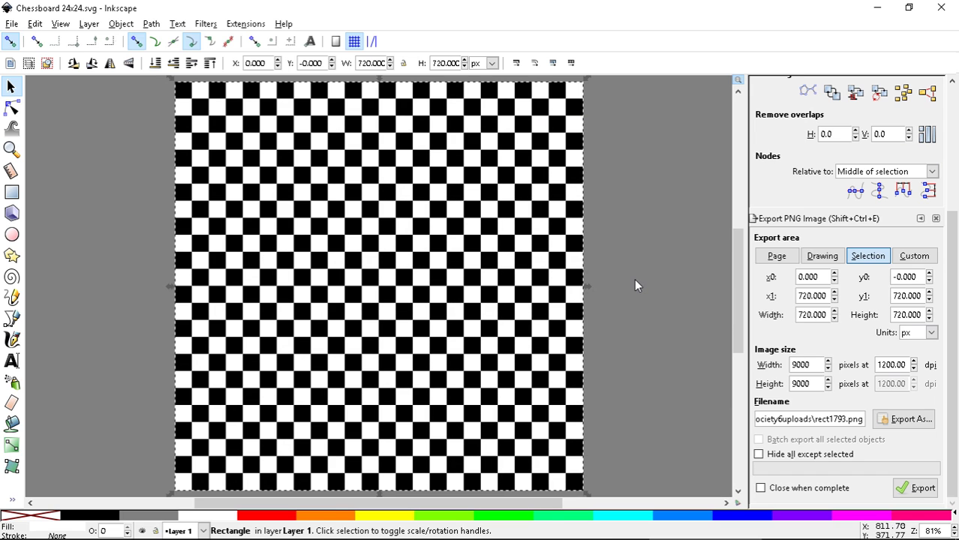
Select the group of chessboard squares and try orange, red and lime fills, ending with green
{"action": "left_click", "coordinate": [634, 278]}
{"action": "left_click", "coordinate": [429, 261]}
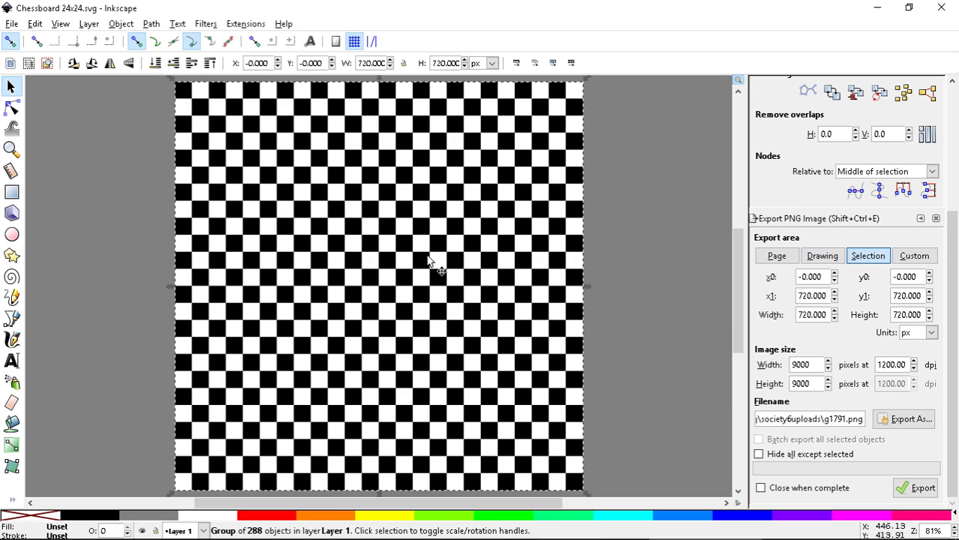
{"action": "left_click", "coordinate": [334, 521]}
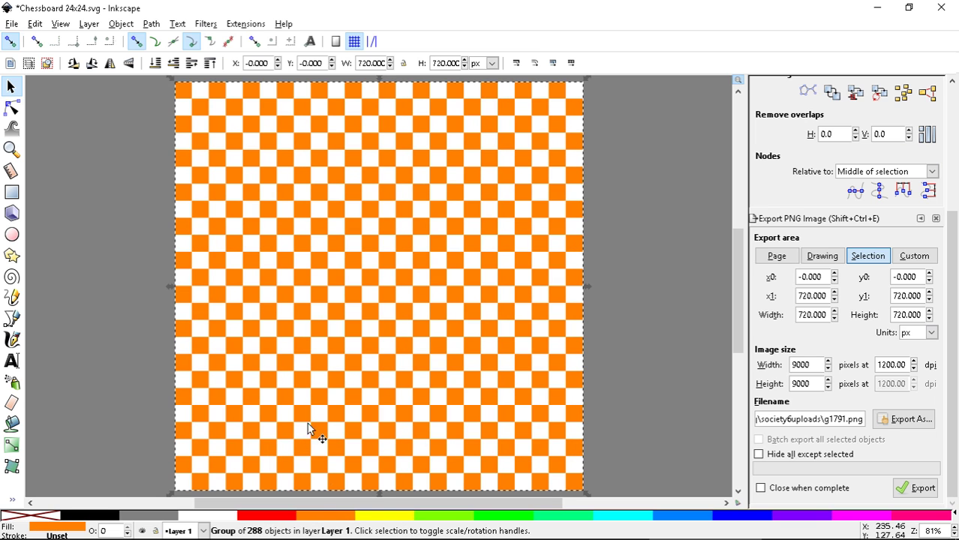
{"action": "left_click", "coordinate": [283, 520]}
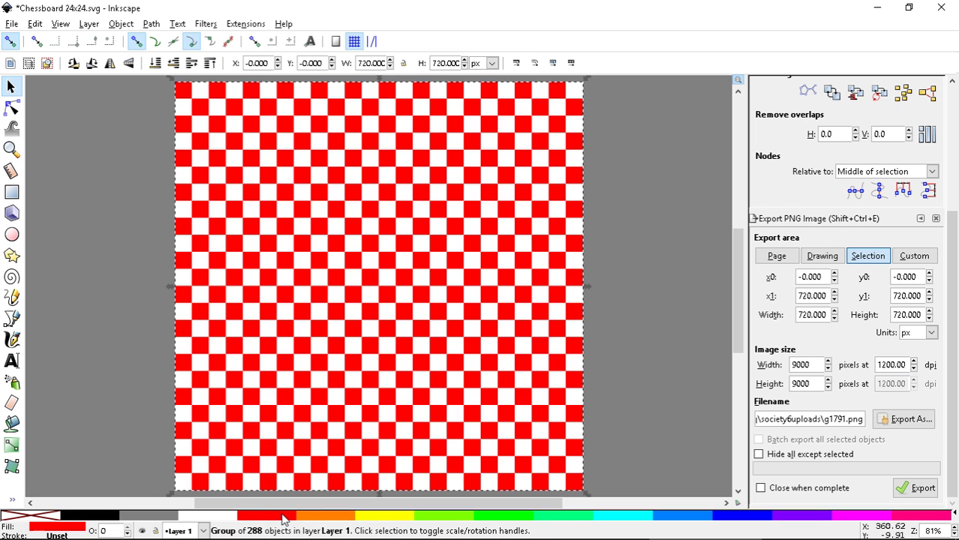
{"action": "left_click", "coordinate": [391, 523]}
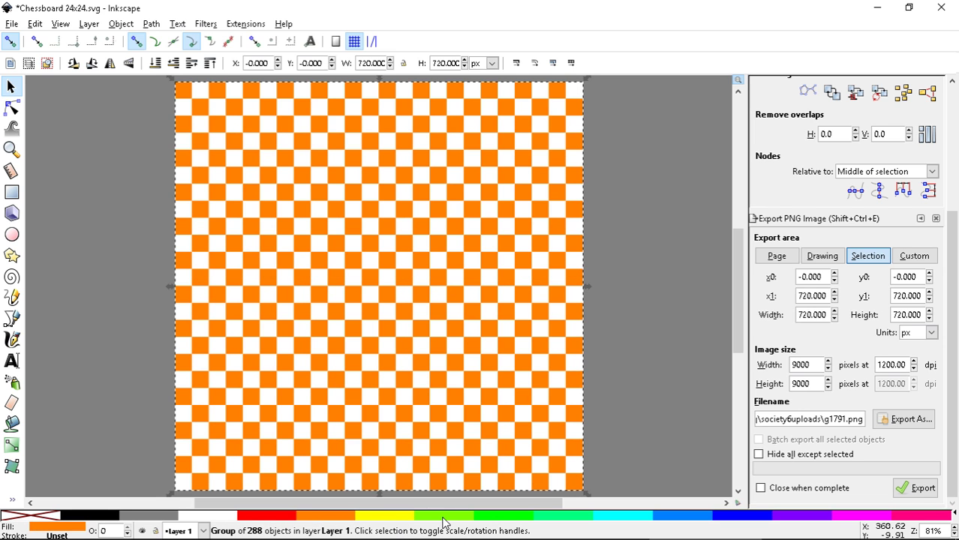
{"action": "left_click", "coordinate": [488, 523]}
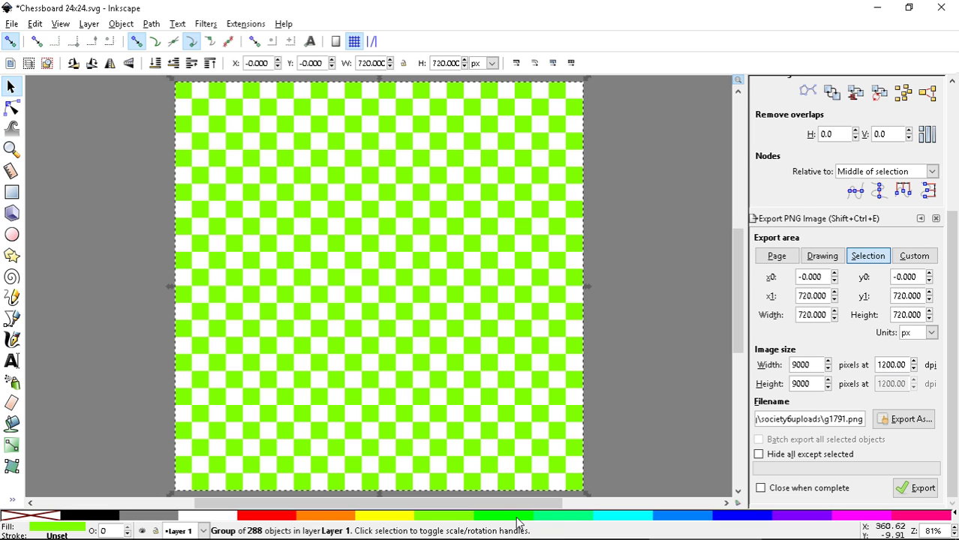
{"action": "left_click", "coordinate": [516, 522]}
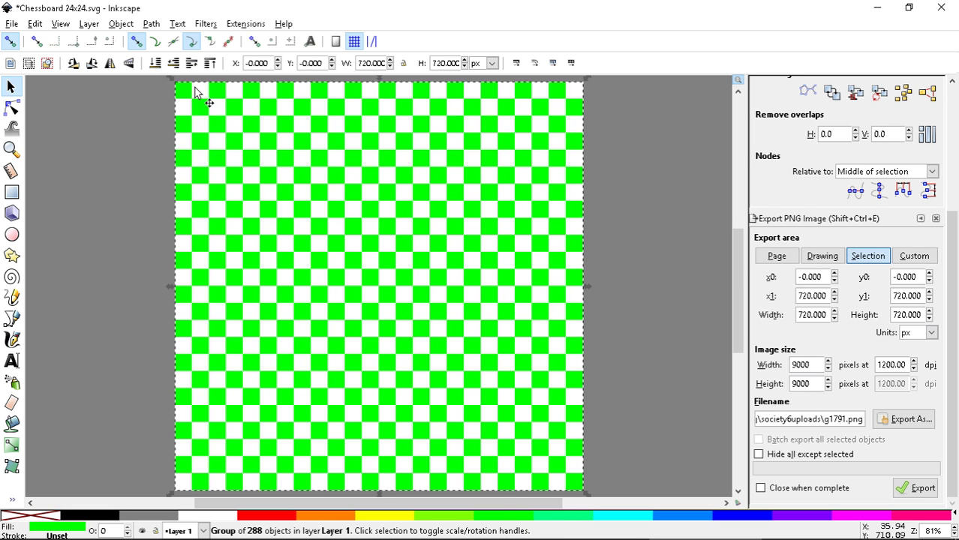
Select the white background rectangle and try magenta, cyan and yellow fills, ending with orange
{"action": "left_click", "coordinate": [195, 91]}
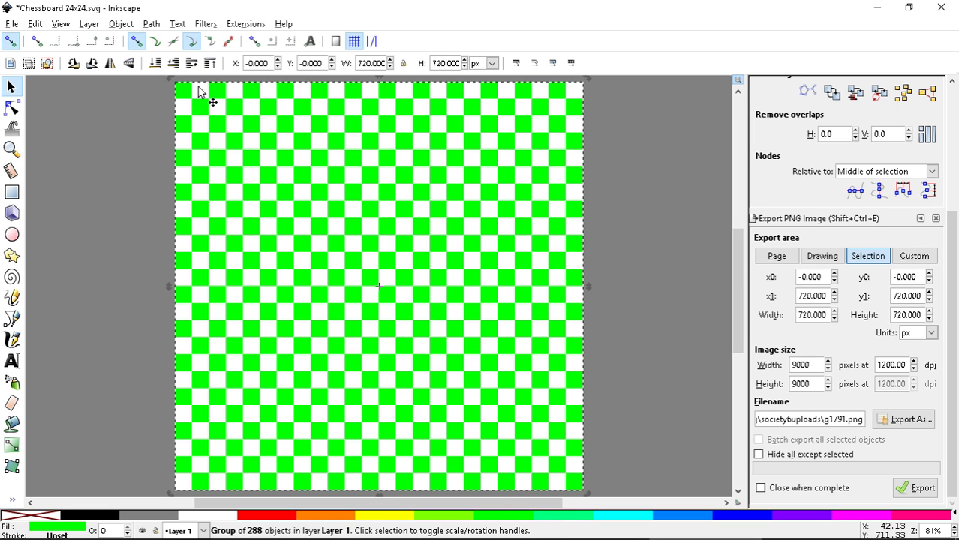
{"action": "left_click", "coordinate": [157, 97]}
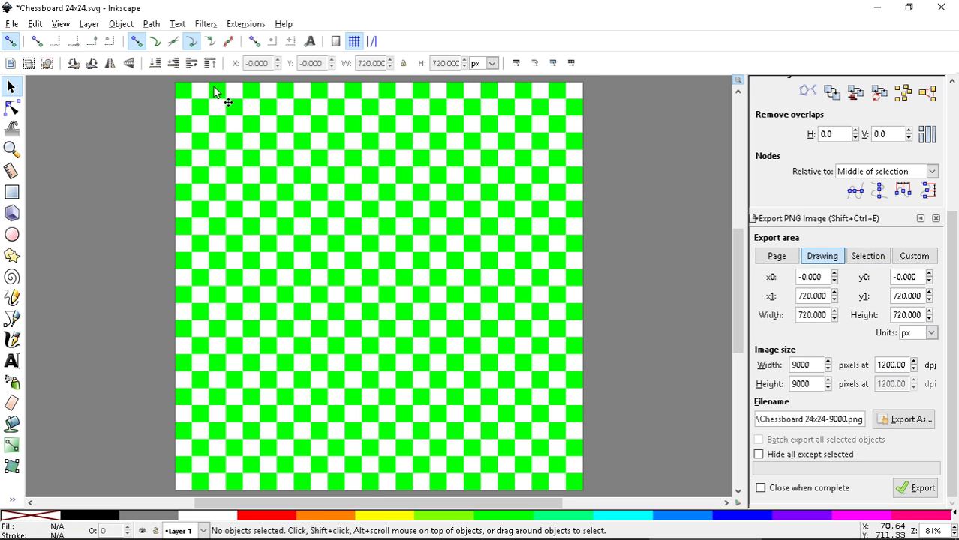
{"action": "left_click", "coordinate": [210, 93]}
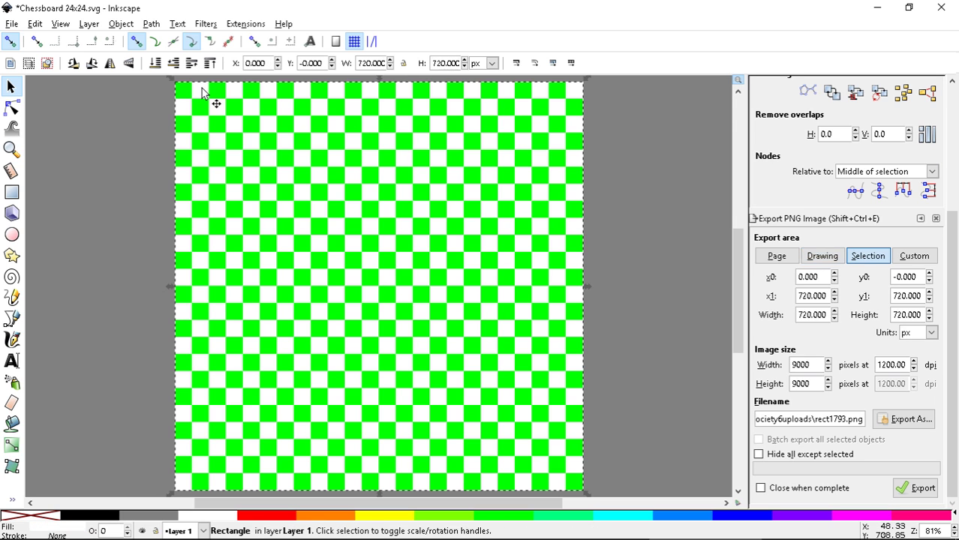
{"action": "left_click", "coordinate": [850, 518]}
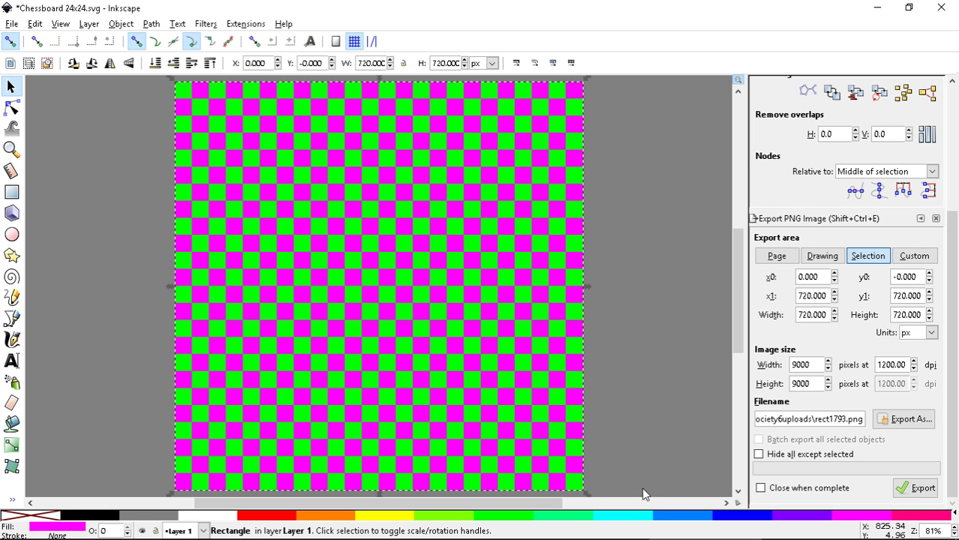
{"action": "left_click", "coordinate": [636, 518]}
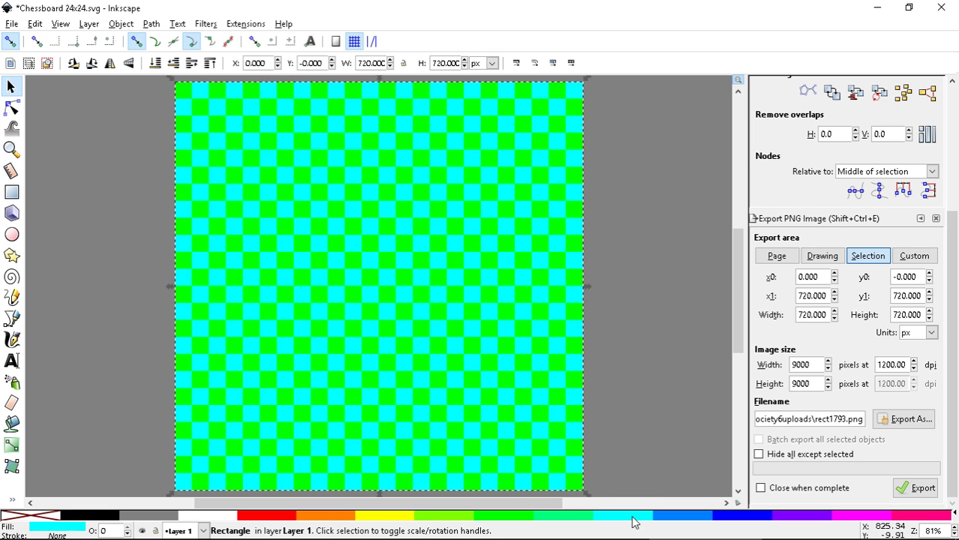
{"action": "left_click", "coordinate": [383, 518]}
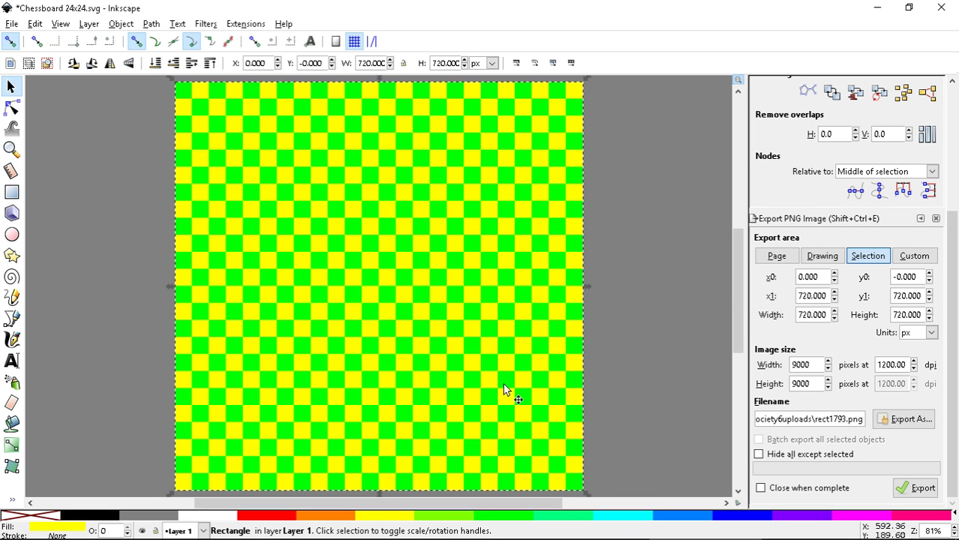
{"action": "left_click", "coordinate": [333, 517]}
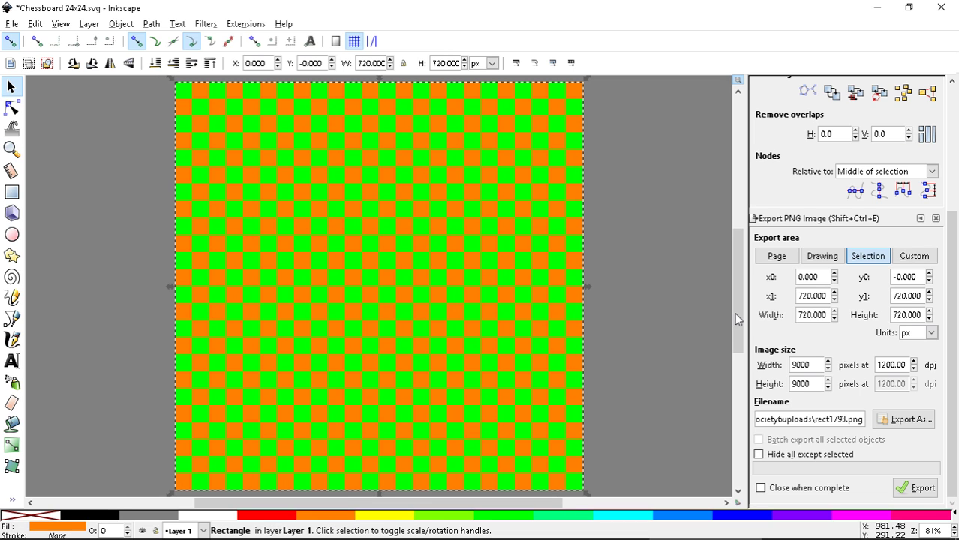
Close Inkscape without saving the recolored chessboard and return to the leggings page in Chrome
{"action": "left_click", "coordinate": [941, 8]}
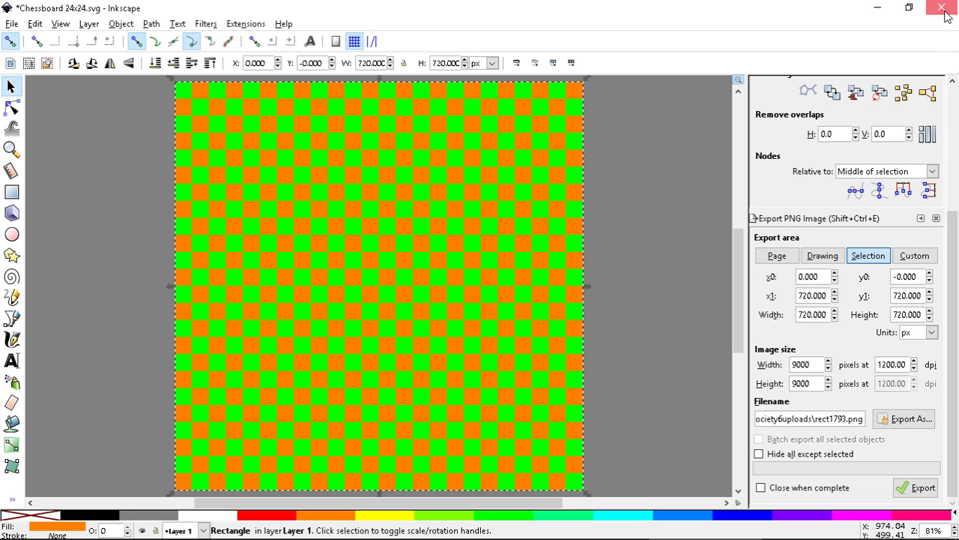
{"action": "left_click", "coordinate": [373, 333]}
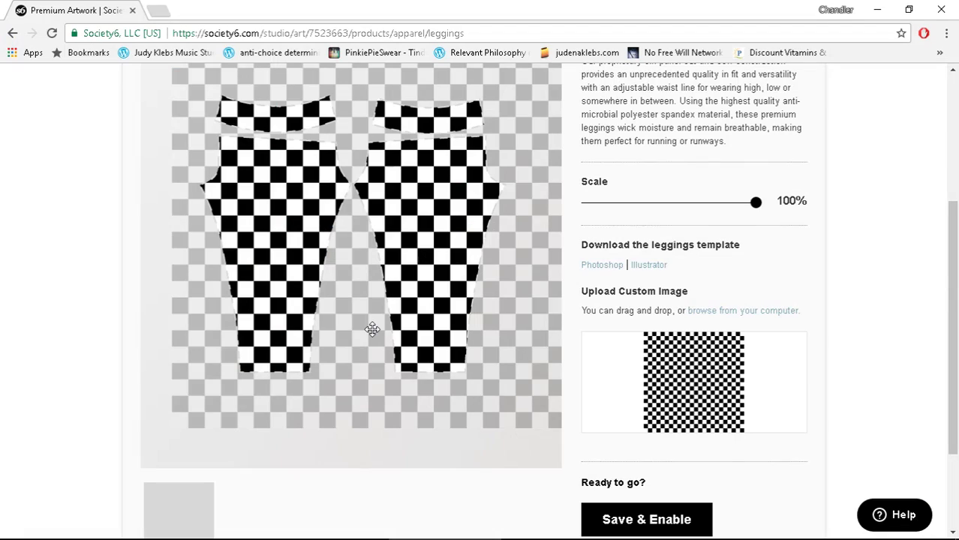
Save and enable the Leggings product for the Chessboard 24x24 artwork and check its preview among the Apparel products
{"action": "scroll", "coordinate": [895, 316], "scroll_direction": "down", "scroll_amount": 2}
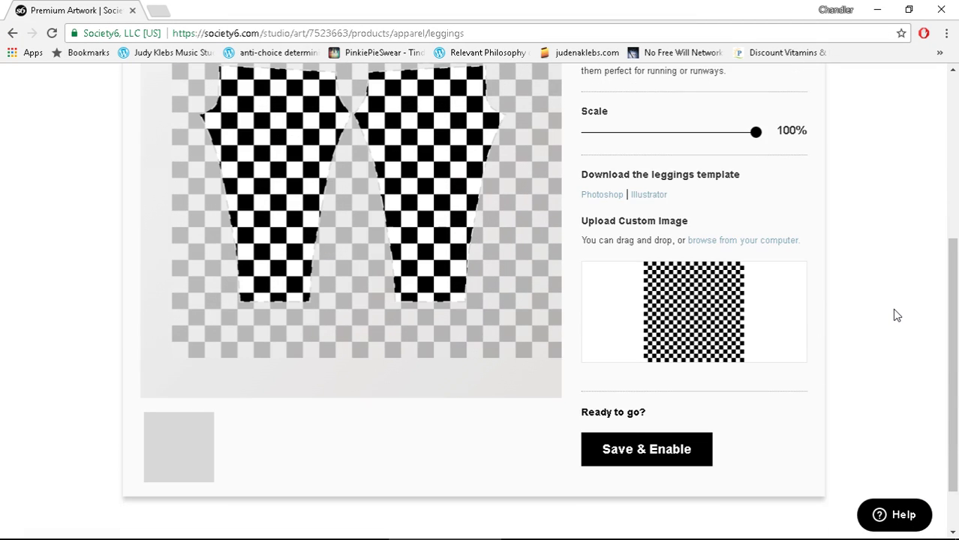
{"action": "scroll", "coordinate": [905, 308], "scroll_direction": "up", "scroll_amount": 4}
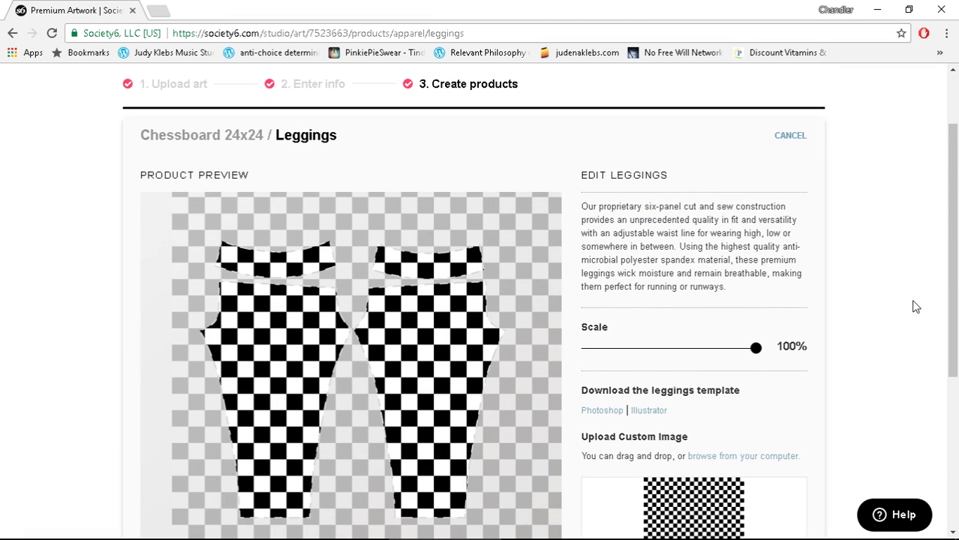
{"action": "scroll", "coordinate": [915, 307], "scroll_direction": "down", "scroll_amount": 4}
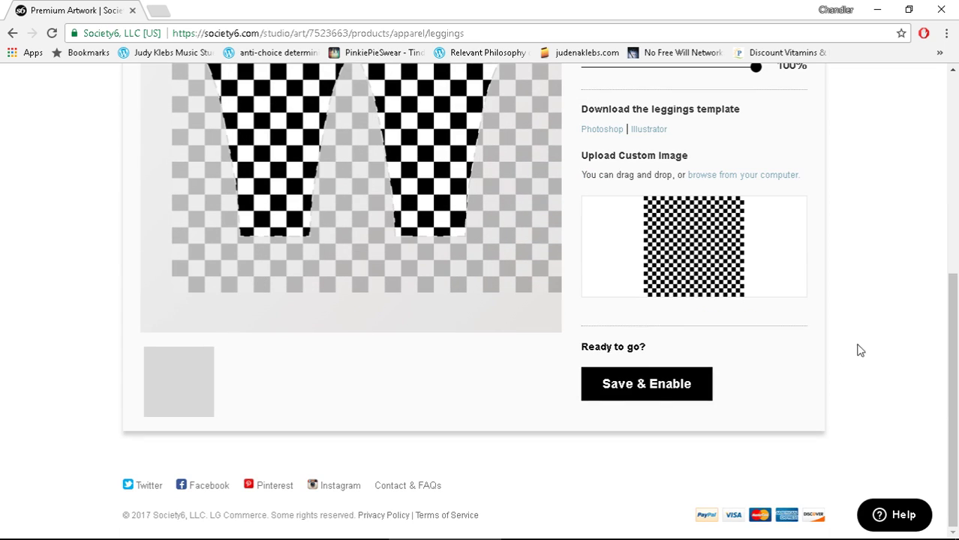
{"action": "left_click", "coordinate": [623, 397]}
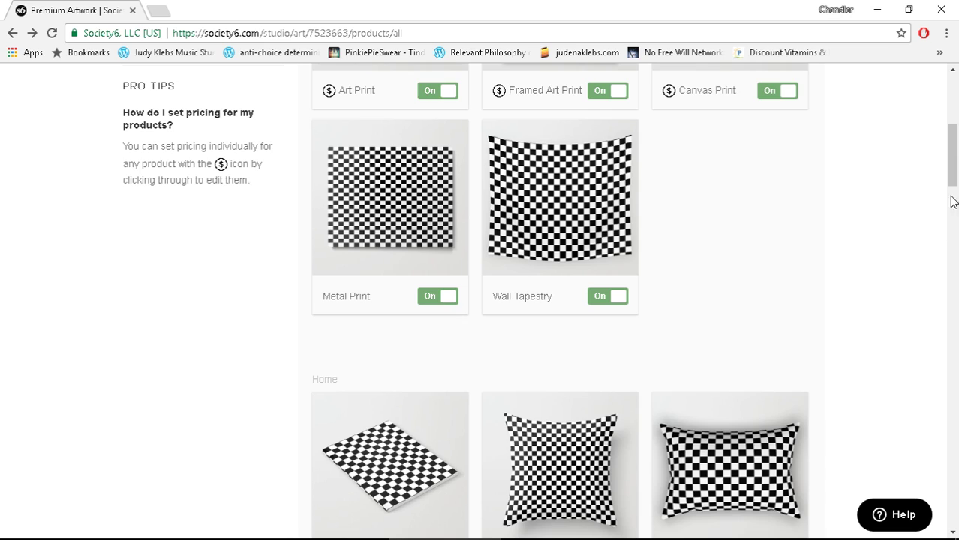
{"action": "left_click_drag", "start_coordinate": [953, 181], "coordinate": [942, 478]}
Switch to OBS to check the running recording and its scenes, and return to the Society6 page in Chrome
{"action": "mouse_move", "coordinate": [592, 526]}
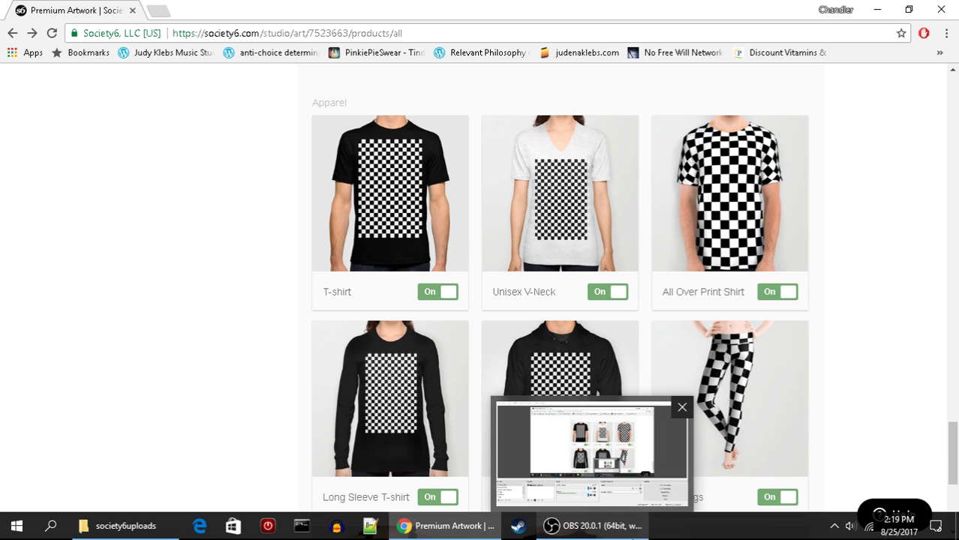
{"action": "left_click", "coordinate": [635, 528]}
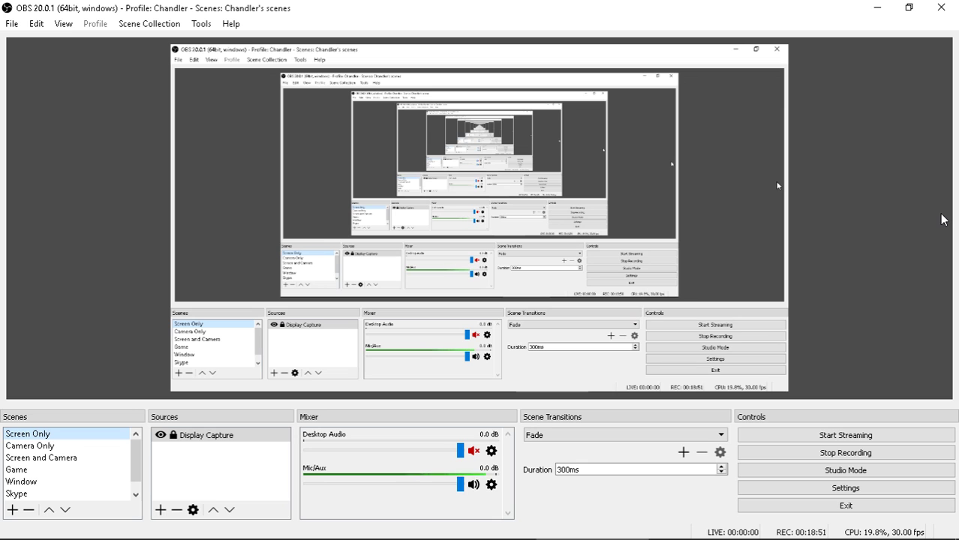
{"action": "left_click", "coordinate": [60, 461]}
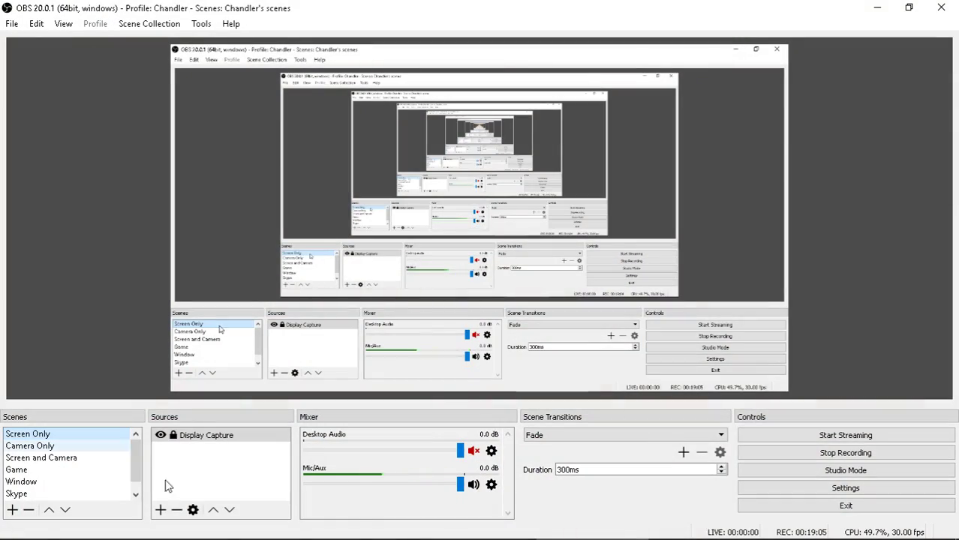
{"action": "mouse_move", "coordinate": [463, 532]}
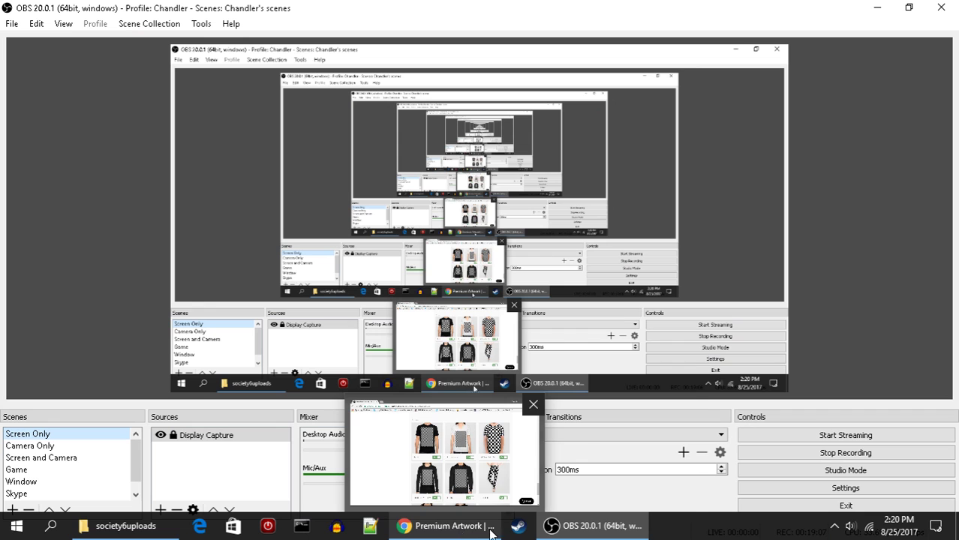
{"action": "left_click", "coordinate": [489, 528]}
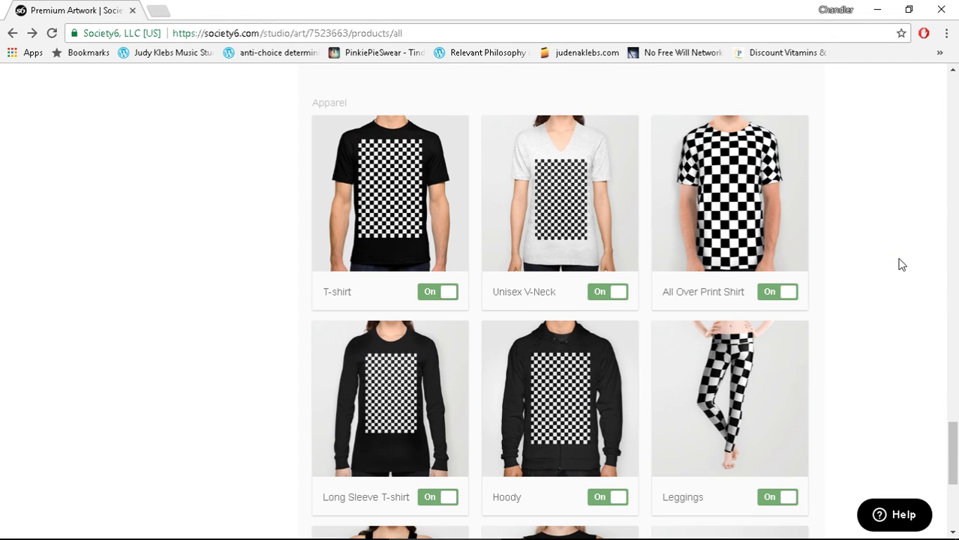
Review the previews and enabled states of the Chessboard 24x24 artwork's Tech and Apparel products
{"action": "scroll", "coordinate": [902, 264], "scroll_direction": "down", "scroll_amount": 4}
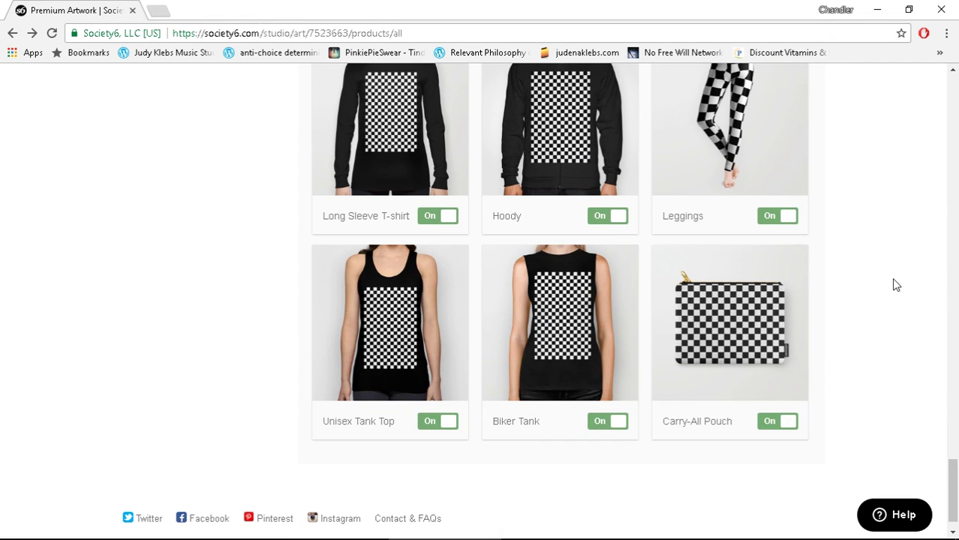
{"action": "scroll", "coordinate": [893, 289], "scroll_direction": "down", "scroll_amount": 1}
{"action": "scroll", "coordinate": [891, 294], "scroll_direction": "up", "scroll_amount": 2}
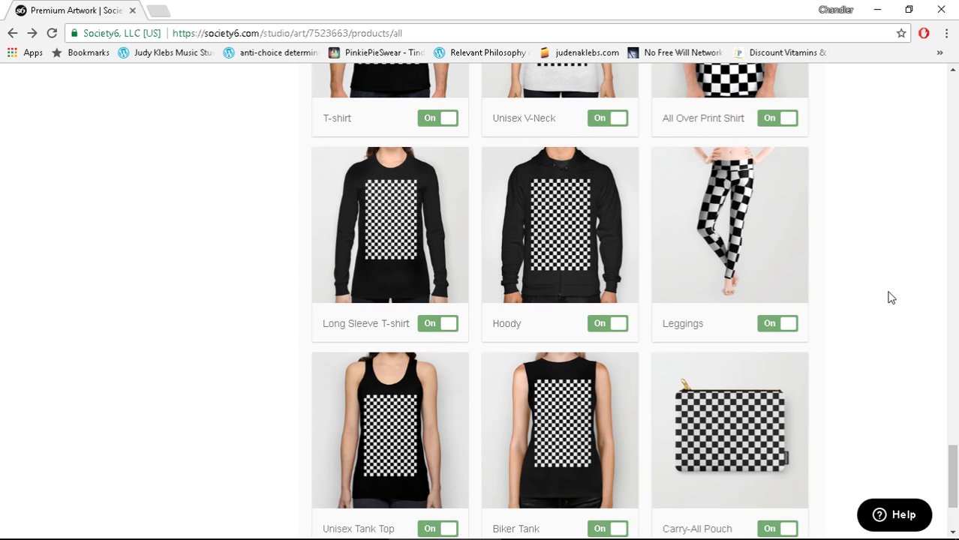
{"action": "scroll", "coordinate": [890, 298], "scroll_direction": "up", "scroll_amount": 9}
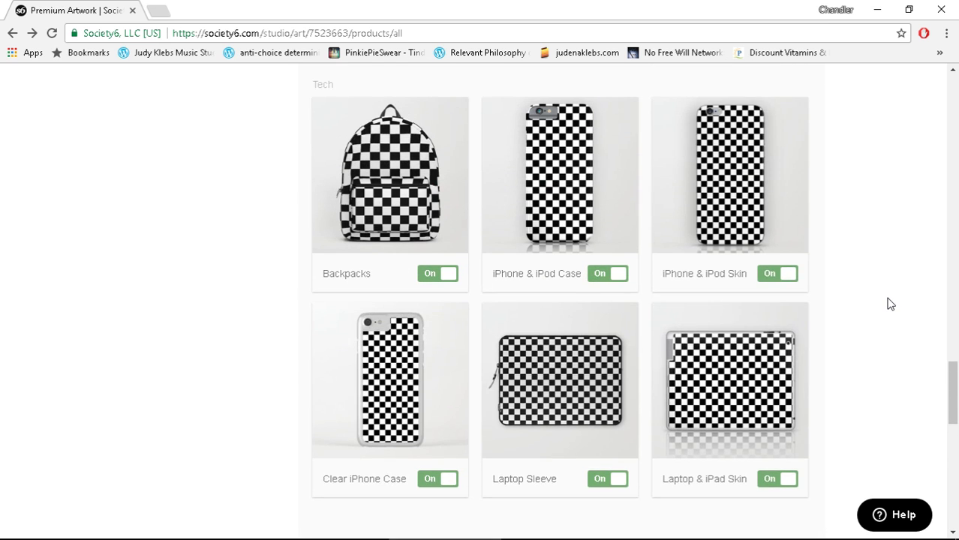
{"action": "scroll", "coordinate": [891, 304], "scroll_direction": "up", "scroll_amount": 1}
{"action": "scroll", "coordinate": [891, 308], "scroll_direction": "down", "scroll_amount": 6}
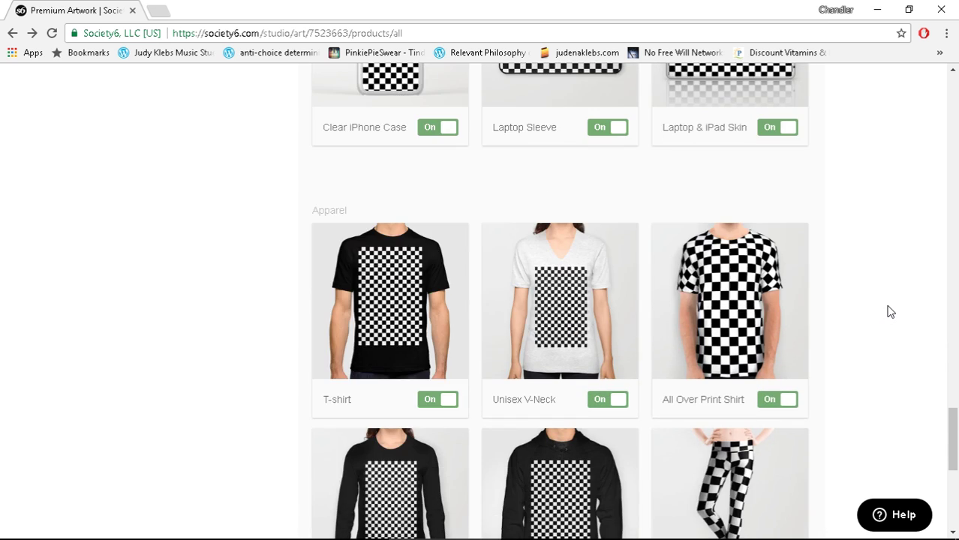
{"action": "scroll", "coordinate": [890, 312], "scroll_direction": "down", "scroll_amount": 2}
{"action": "scroll", "coordinate": [890, 313], "scroll_direction": "down", "scroll_amount": 1}
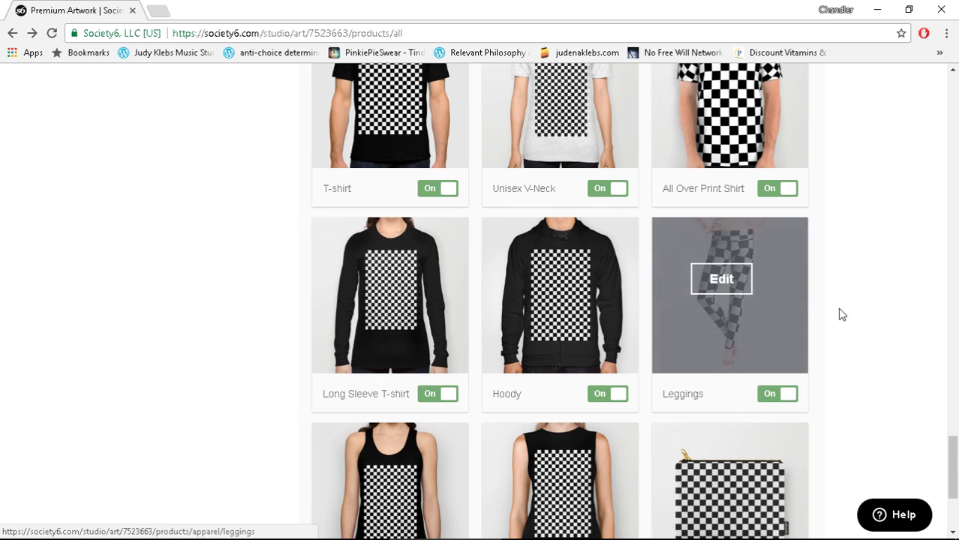
Open the disabled Beach Towel product in the Home section for image upload and editing
{"action": "scroll", "coordinate": [841, 316], "scroll_direction": "up", "scroll_amount": 9}
{"action": "scroll", "coordinate": [910, 311], "scroll_direction": "up", "scroll_amount": 12}
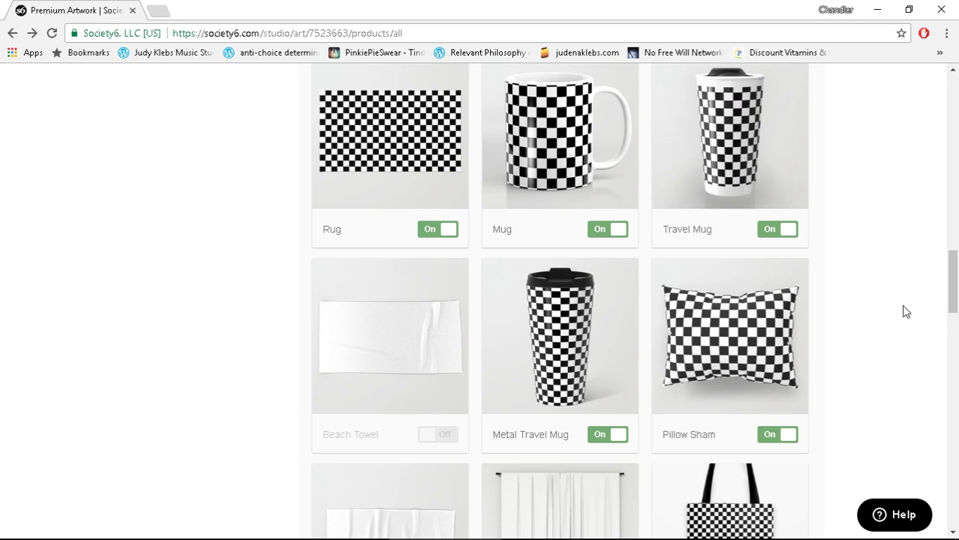
{"action": "scroll", "coordinate": [901, 312], "scroll_direction": "down", "scroll_amount": 1}
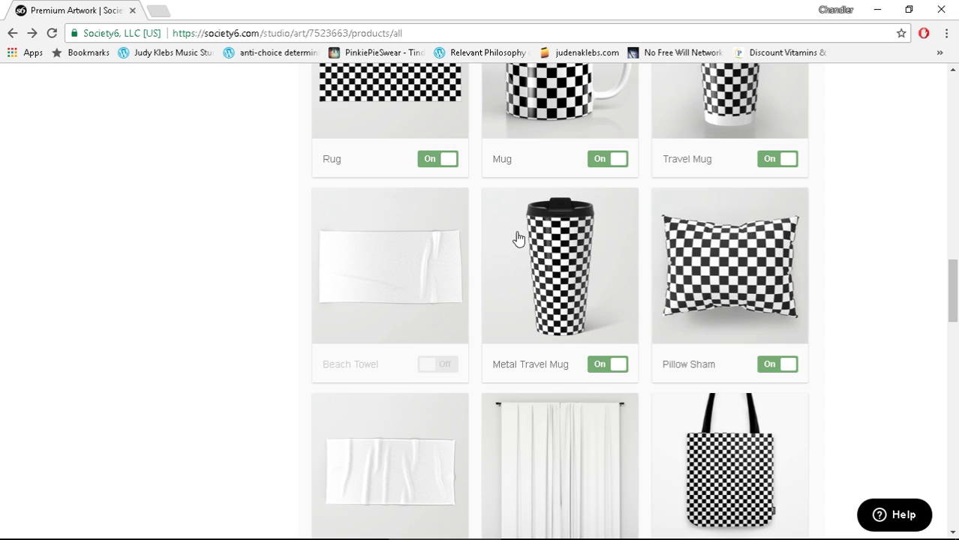
{"action": "scroll", "coordinate": [233, 282], "scroll_direction": "down", "scroll_amount": 1}
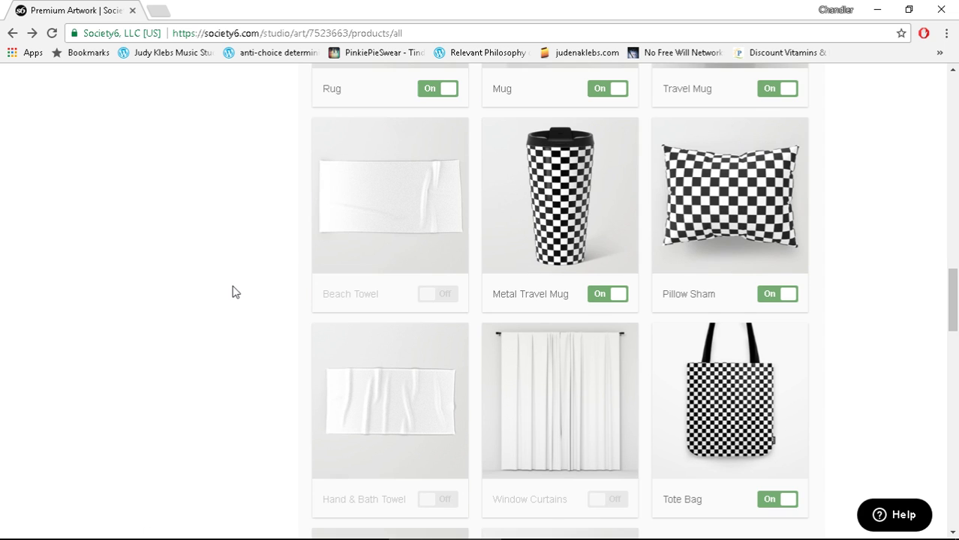
{"action": "mouse_move", "coordinate": [406, 196]}
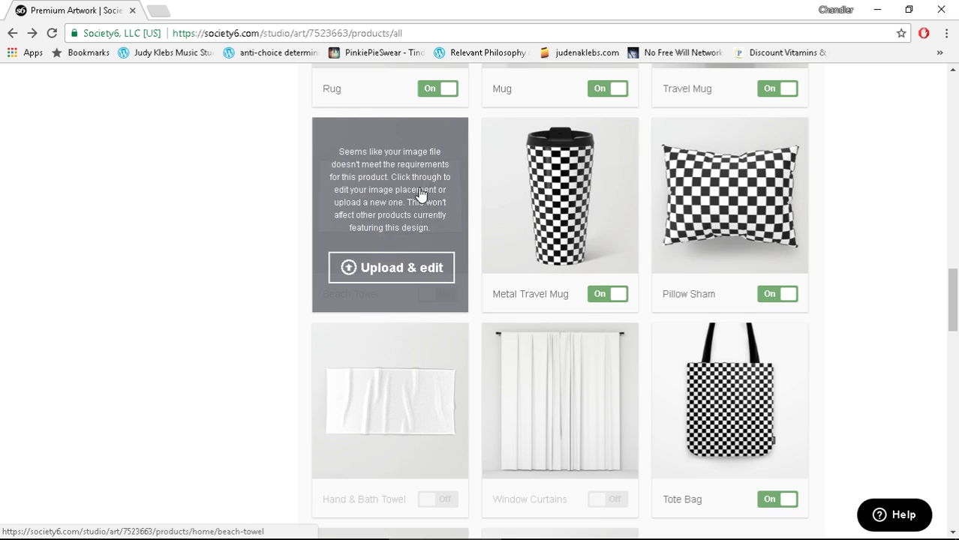
{"action": "left_click", "coordinate": [421, 193]}
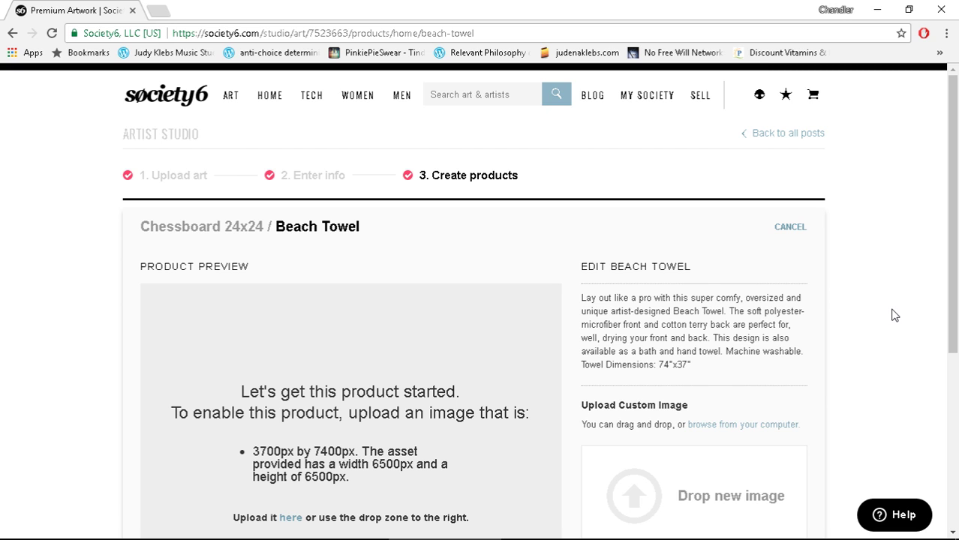
Upload Chessboard 24x24-9000.png from the society6uploads folder as the beach towel's custom image
{"action": "scroll", "coordinate": [894, 315], "scroll_direction": "down", "scroll_amount": 2}
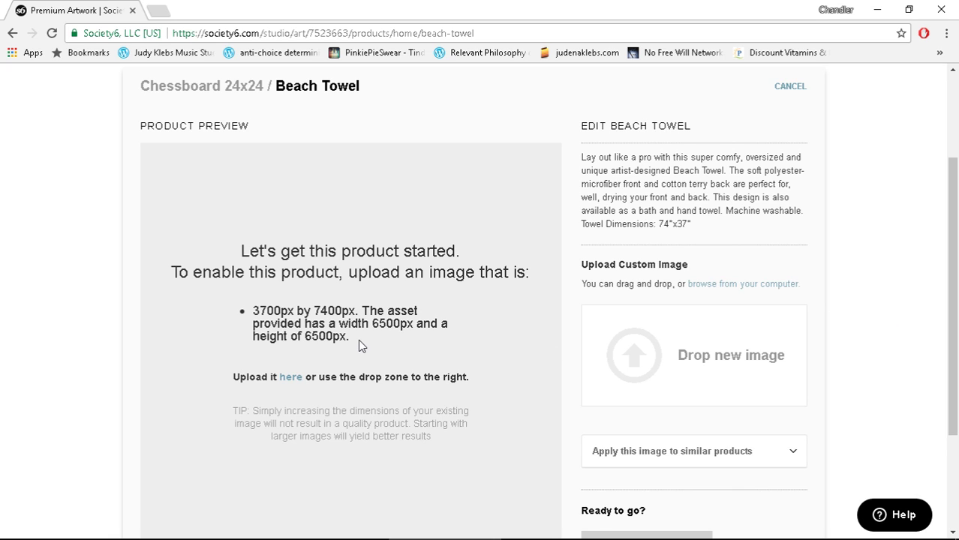
{"action": "left_click", "coordinate": [292, 381]}
{"action": "scroll", "coordinate": [731, 304], "scroll_direction": "down", "scroll_amount": 6}
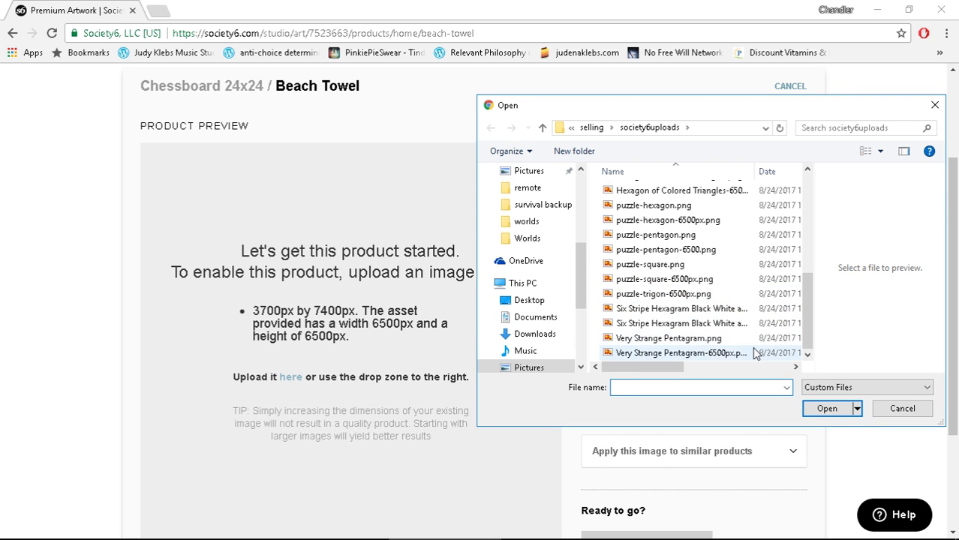
{"action": "scroll", "coordinate": [752, 330], "scroll_direction": "up", "scroll_amount": 6}
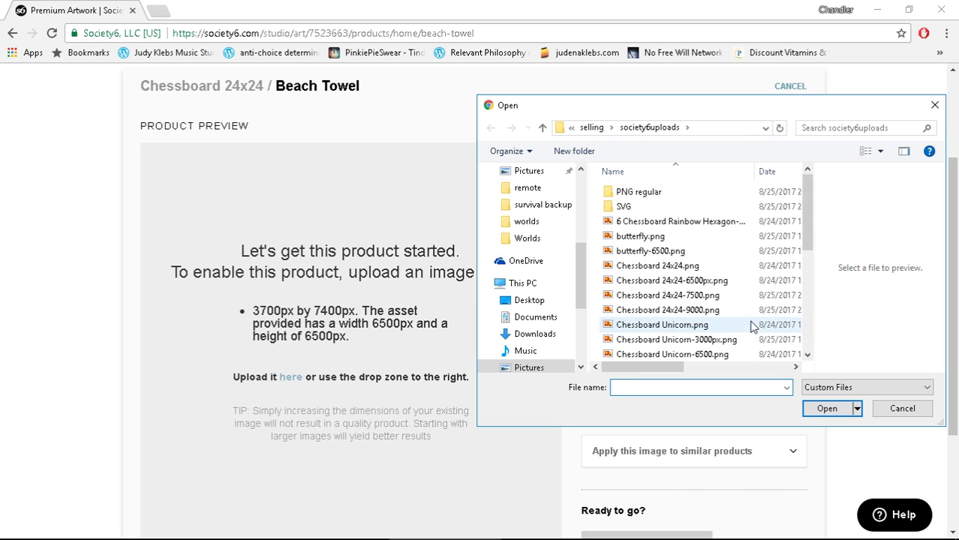
{"action": "left_click", "coordinate": [720, 310]}
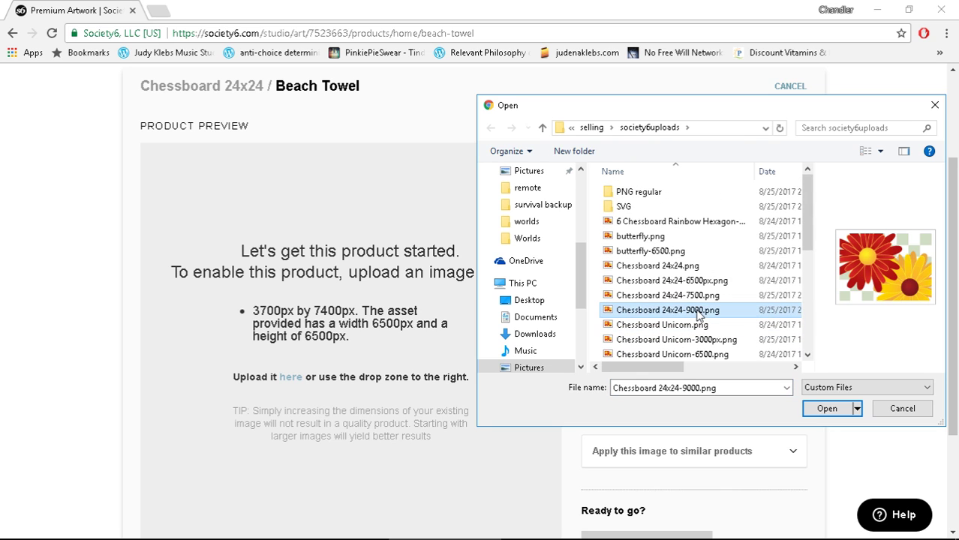
{"action": "left_click", "coordinate": [821, 410]}
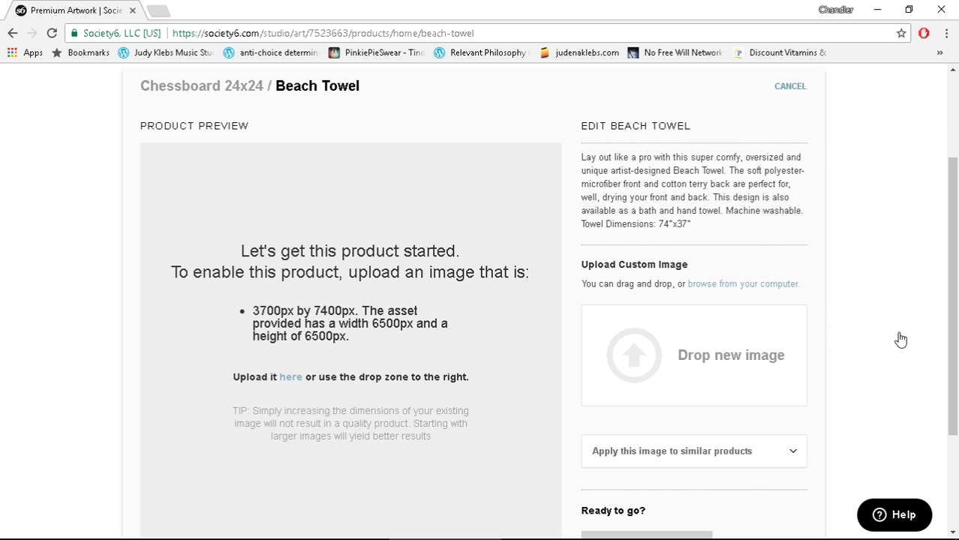
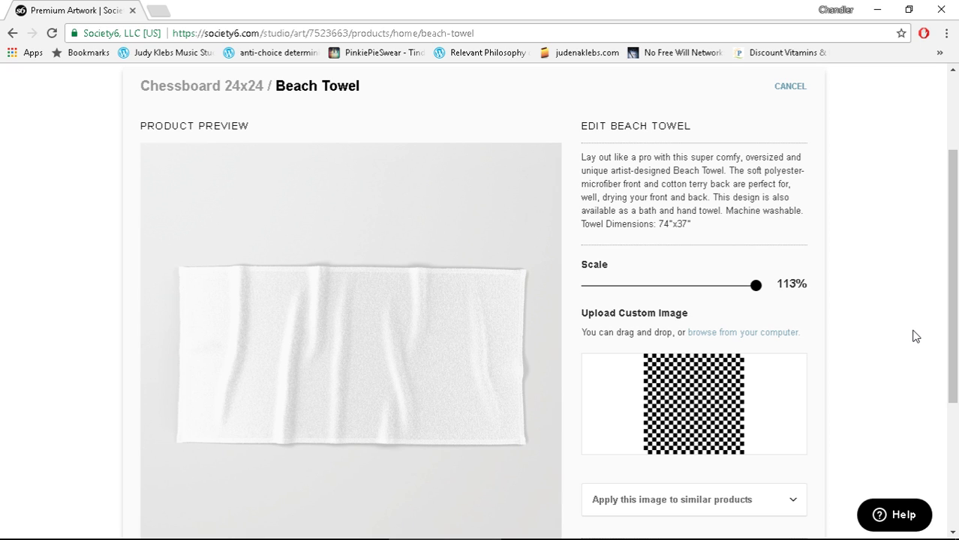
Set the beach towel artwork's scale to 100% and reposition the checkerboard so it covers the whole towel
{"action": "scroll", "coordinate": [916, 336], "scroll_direction": "down", "scroll_amount": 1}
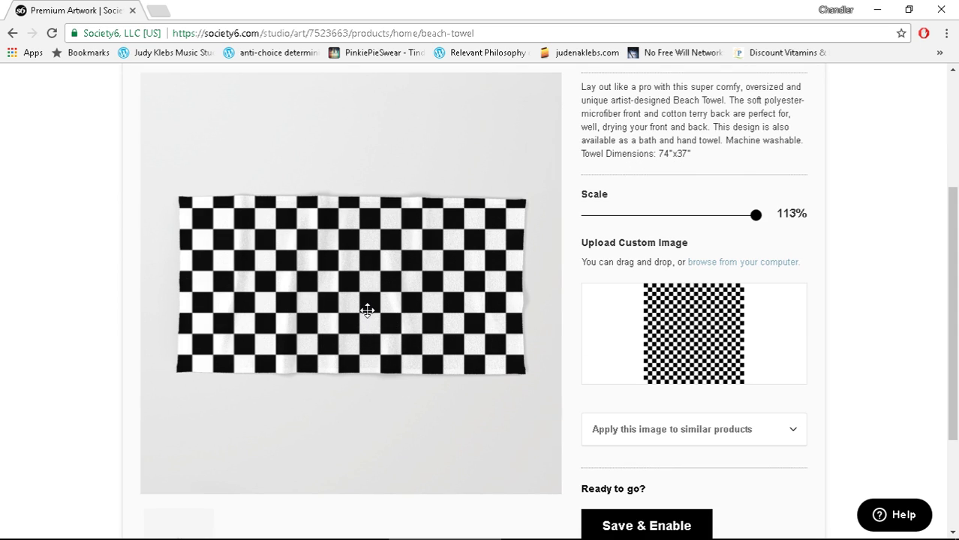
{"action": "left_click_drag", "start_coordinate": [367, 311], "coordinate": [359, 345]}
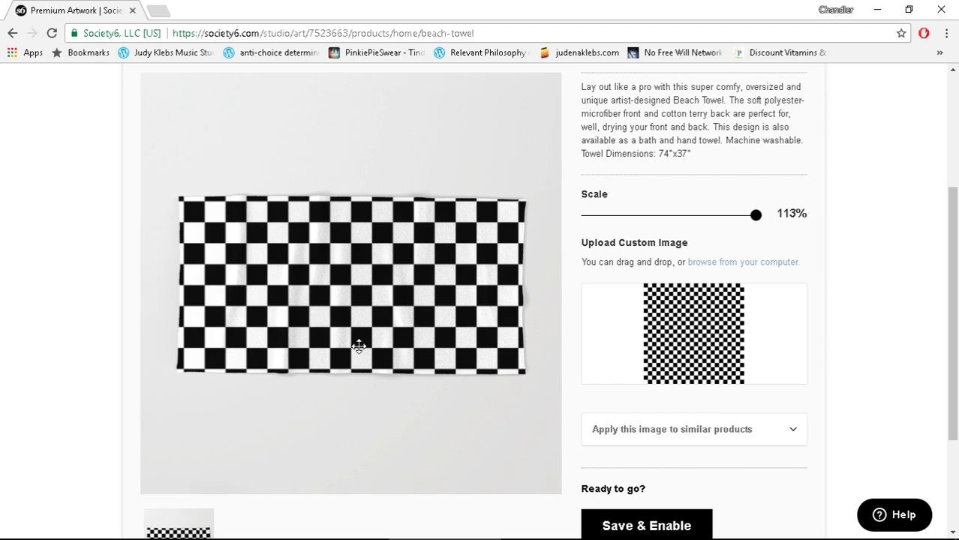
{"action": "double_click", "coordinate": [758, 217]}
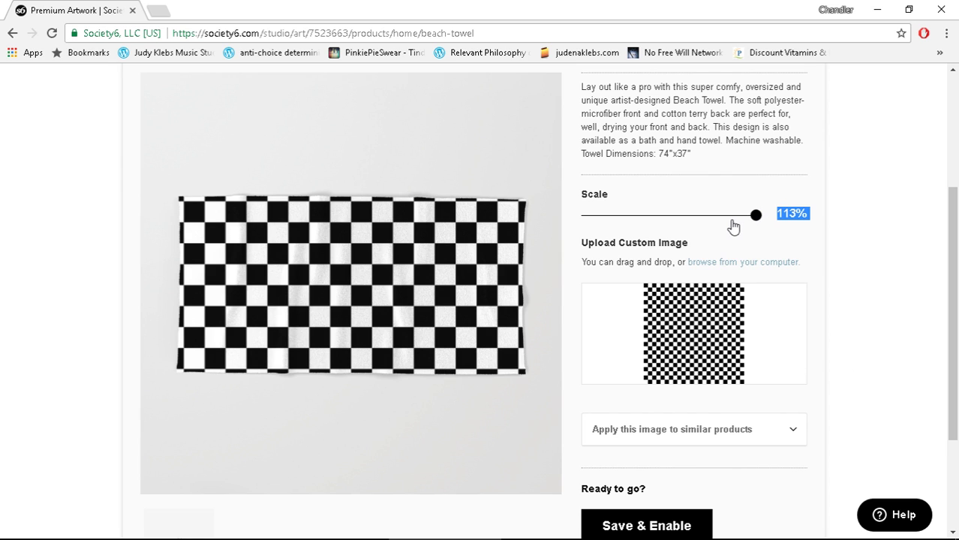
{"action": "mouse_move", "coordinate": [752, 219]}
{"action": "left_mouse_down"}
{"action": "mouse_move", "coordinate": [723, 215]}
{"action": "mouse_move", "coordinate": [766, 221]}
{"action": "left_mouse_up"}
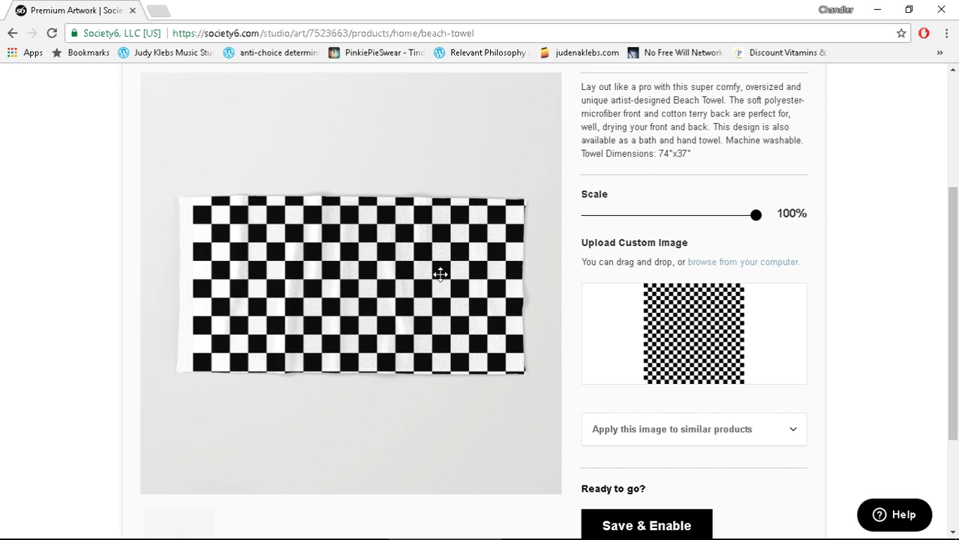
{"action": "left_click_drag", "start_coordinate": [440, 274], "coordinate": [399, 293]}
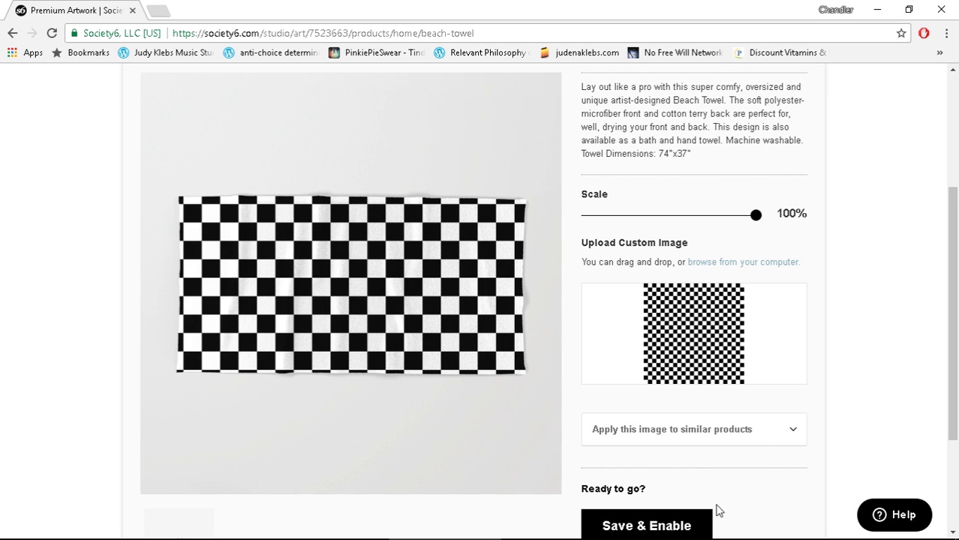
Save and enable the Beach Towel product and check its preview in the Home product list
{"action": "left_click", "coordinate": [686, 527]}
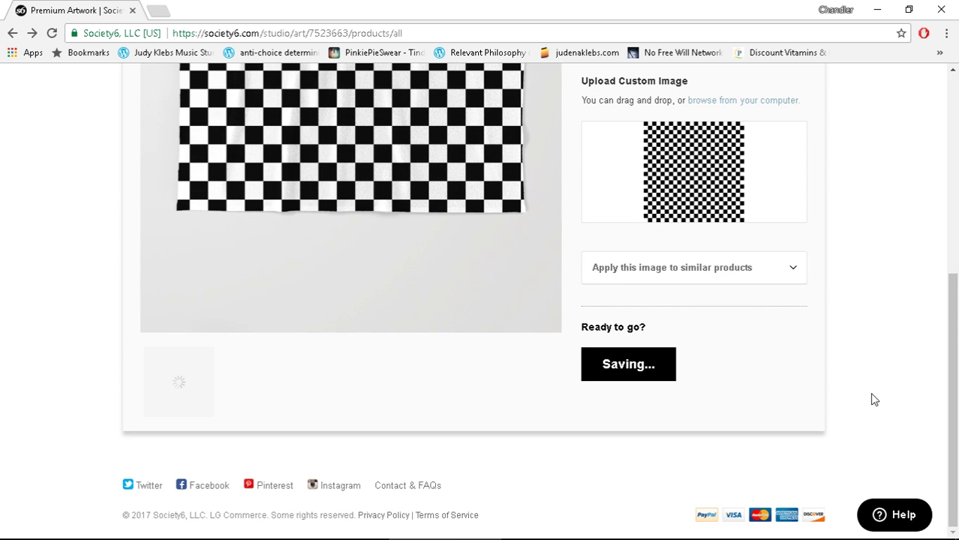
{"action": "scroll", "coordinate": [873, 395], "scroll_direction": "up", "scroll_amount": 1}
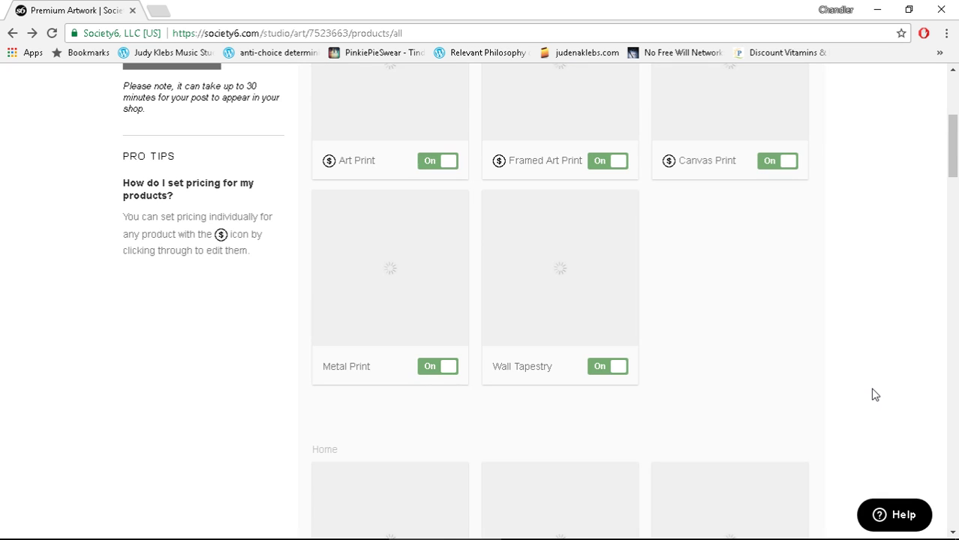
{"action": "scroll", "coordinate": [914, 313], "scroll_direction": "down", "scroll_amount": 12}
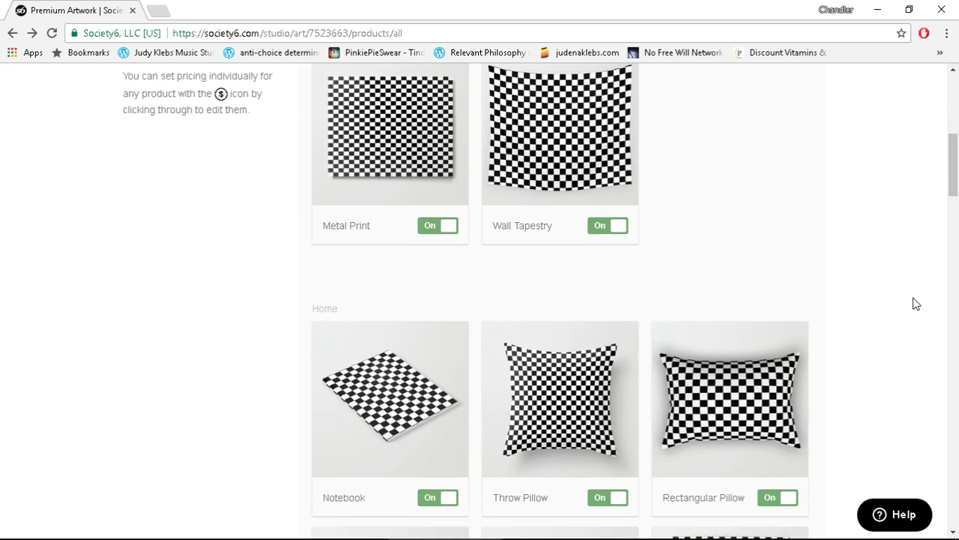
{"action": "scroll", "coordinate": [916, 307], "scroll_direction": "down", "scroll_amount": 4}
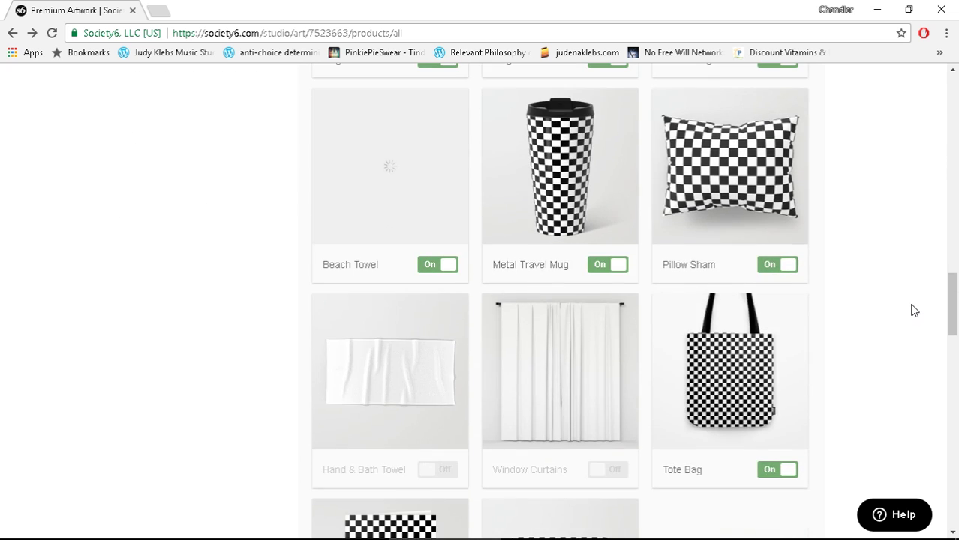
{"action": "scroll", "coordinate": [914, 311], "scroll_direction": "down", "scroll_amount": 1}
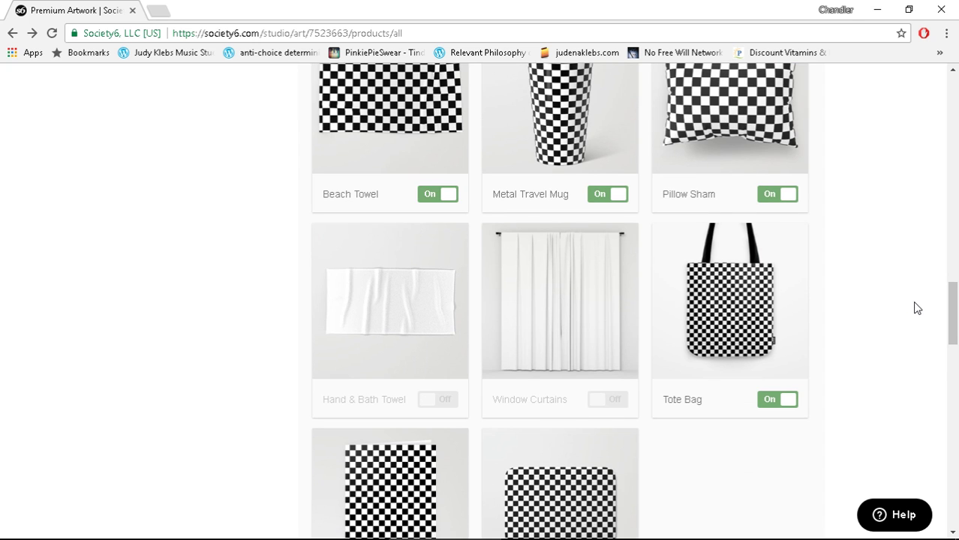
Open the disabled Hand & Bath Towel product and upload Chessboard 24x24-9000.png as its custom image
{"action": "mouse_move", "coordinate": [424, 301]}
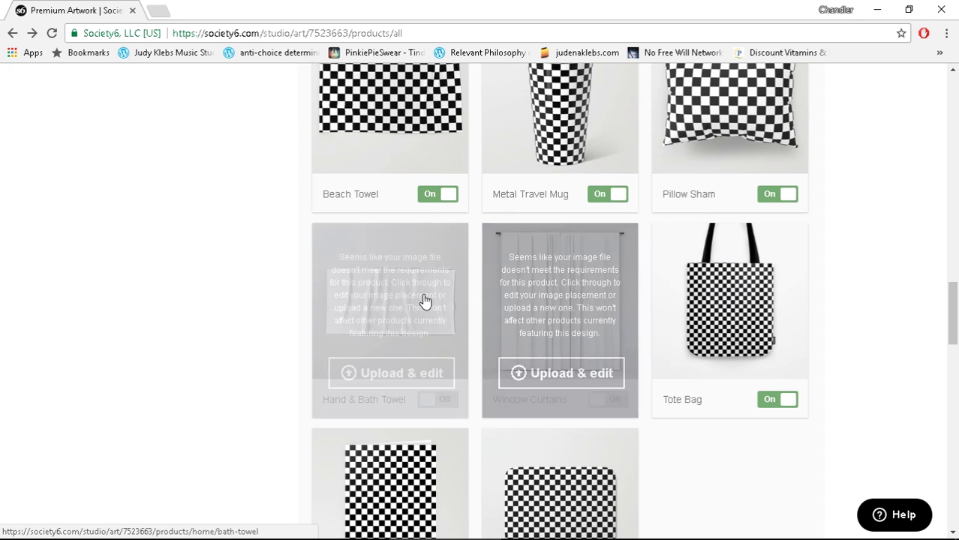
{"action": "left_click", "coordinate": [397, 319]}
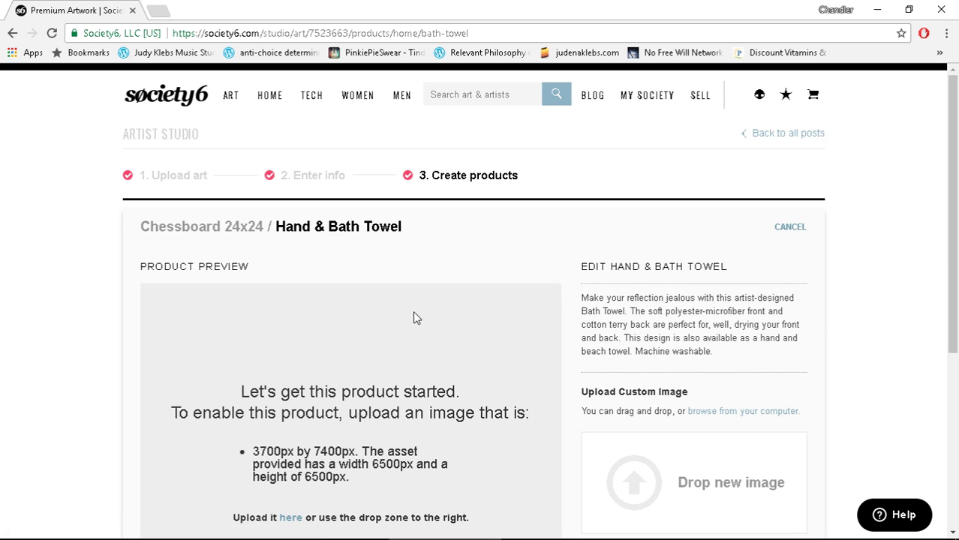
{"action": "scroll", "coordinate": [866, 310], "scroll_direction": "down", "scroll_amount": 2}
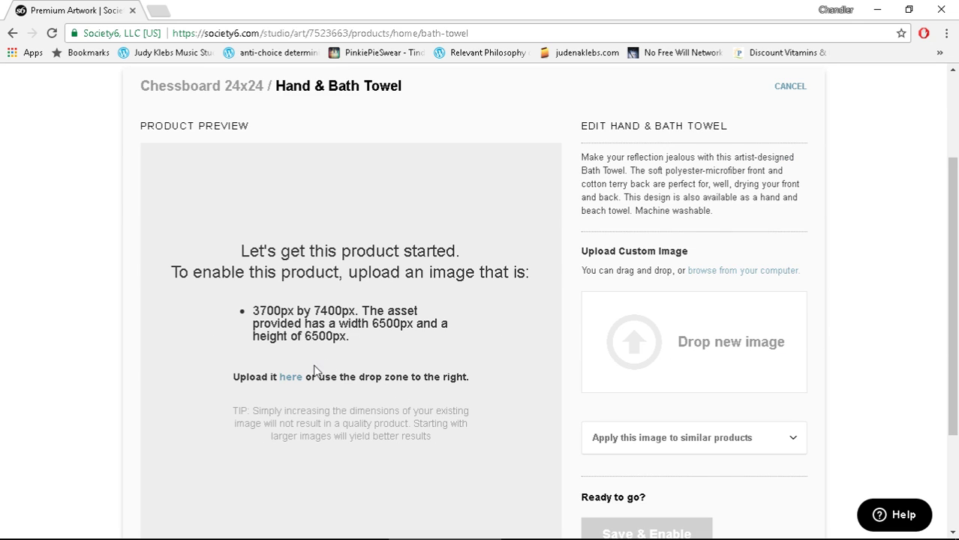
{"action": "left_click", "coordinate": [291, 377]}
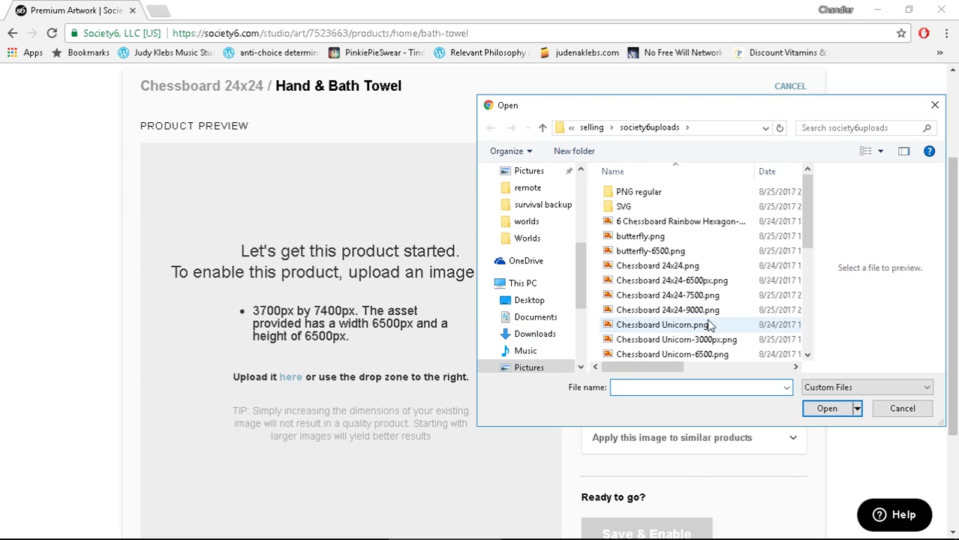
{"action": "left_click", "coordinate": [711, 318]}
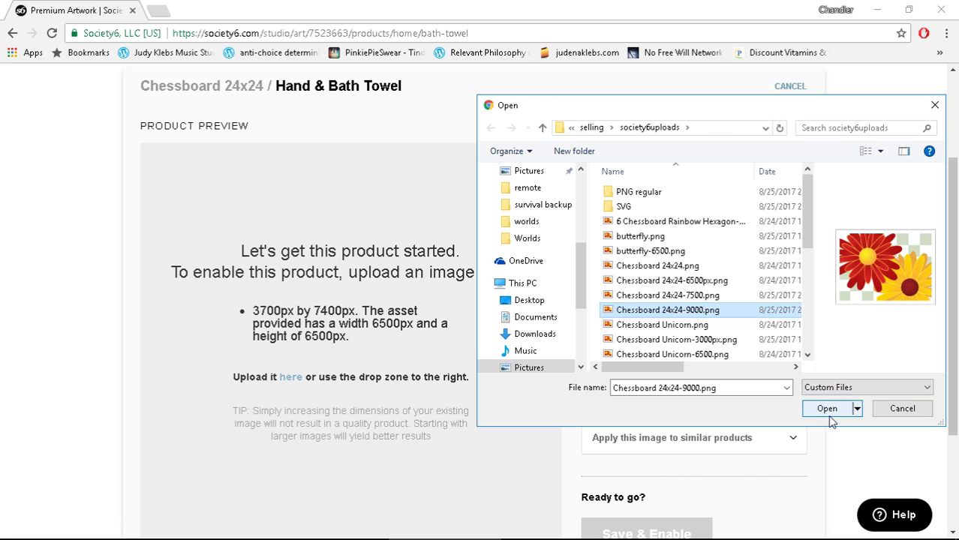
{"action": "left_click", "coordinate": [828, 410]}
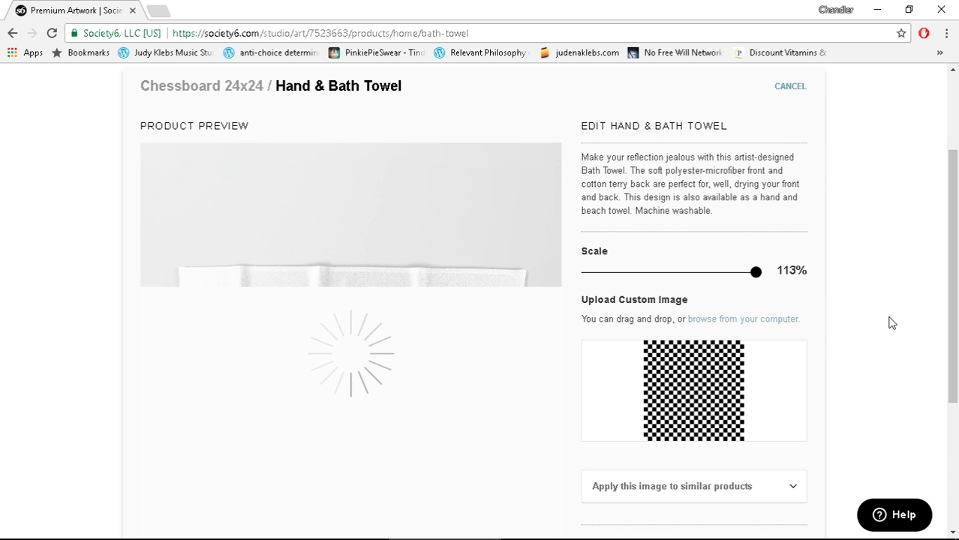
Expand the similar-products options for the bath towel image, then save and enable the Hand & Bath Towel product
{"action": "scroll", "coordinate": [916, 343], "scroll_direction": "down", "scroll_amount": 1}
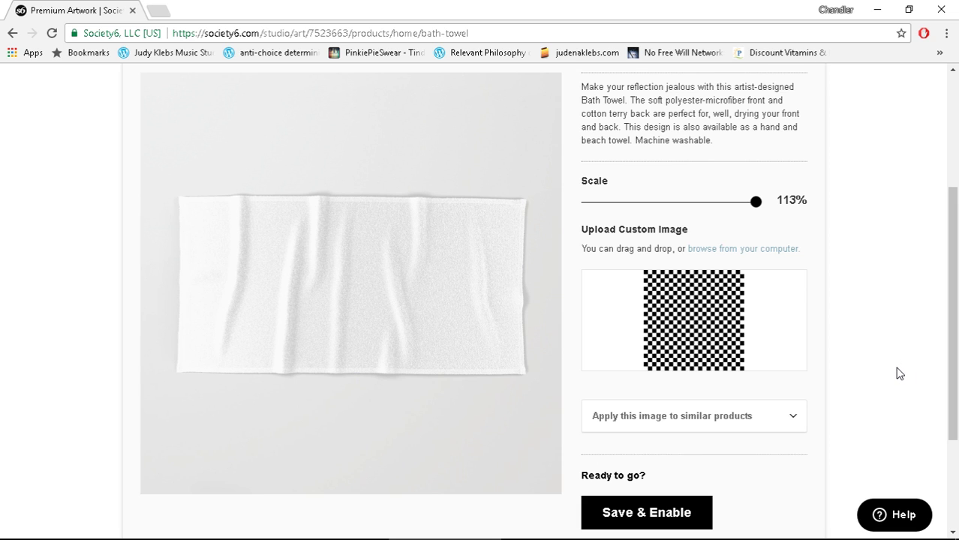
{"action": "left_click", "coordinate": [792, 418]}
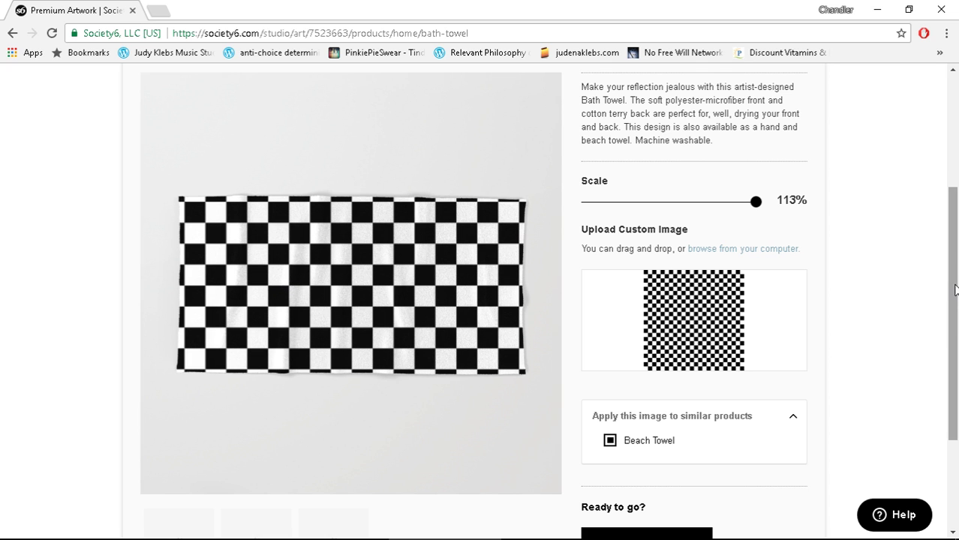
{"action": "scroll", "coordinate": [954, 290], "scroll_direction": "down", "scroll_amount": 2}
{"action": "left_click", "coordinate": [625, 447]}
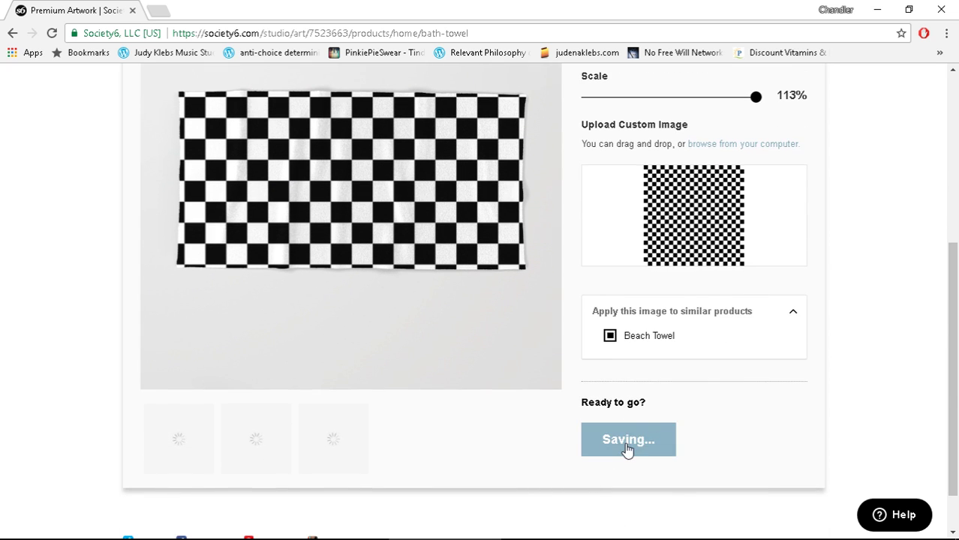
{"action": "scroll", "coordinate": [956, 390], "scroll_direction": "down", "scroll_amount": 1}
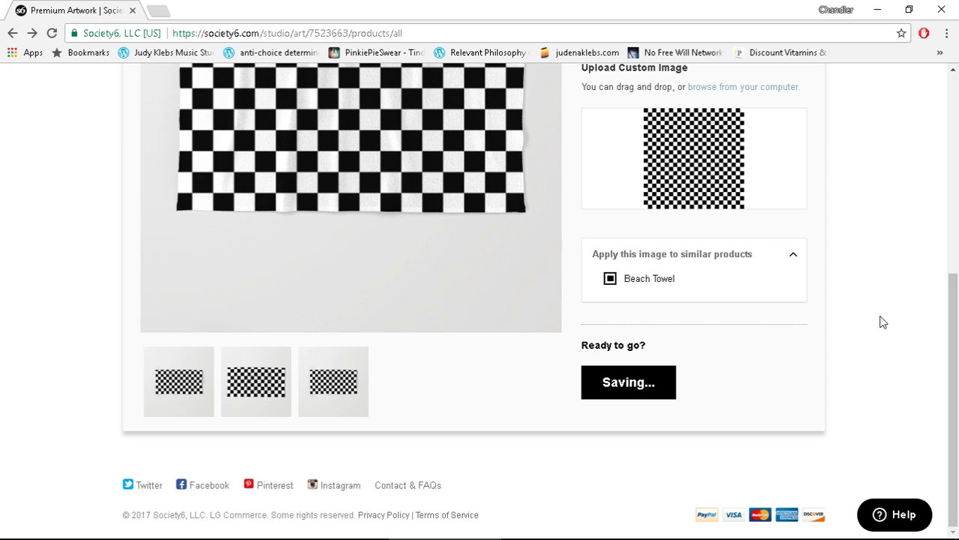
Review the full Chessboard 24x24 product list across all categories for products that are still disabled
{"action": "scroll", "coordinate": [883, 306], "scroll_direction": "down", "scroll_amount": 2}
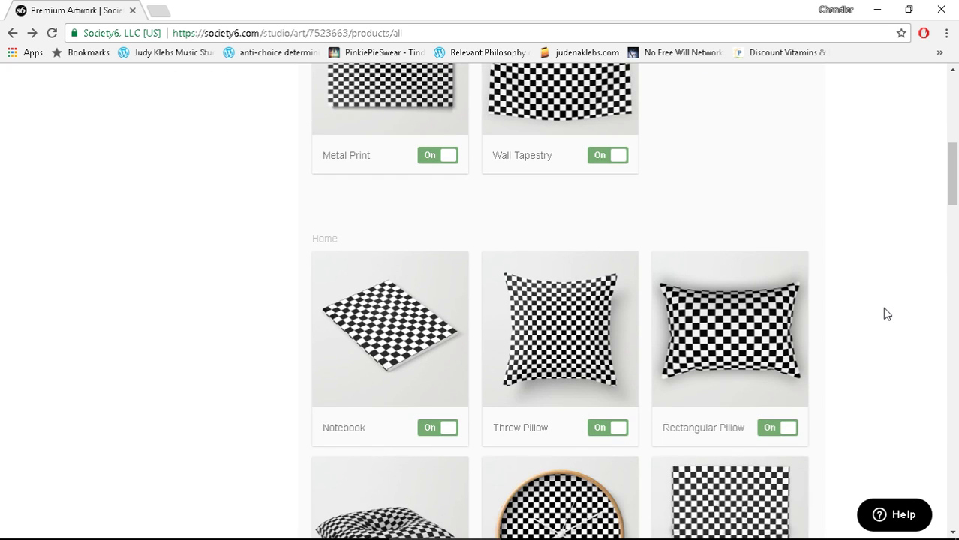
{"action": "scroll", "coordinate": [885, 314], "scroll_direction": "down", "scroll_amount": 13}
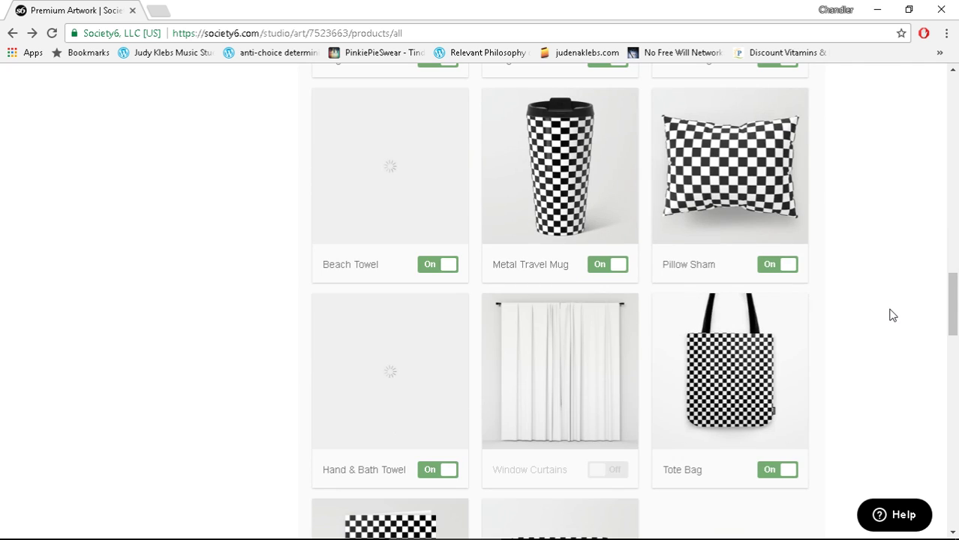
{"action": "scroll", "coordinate": [893, 317], "scroll_direction": "down", "scroll_amount": 14}
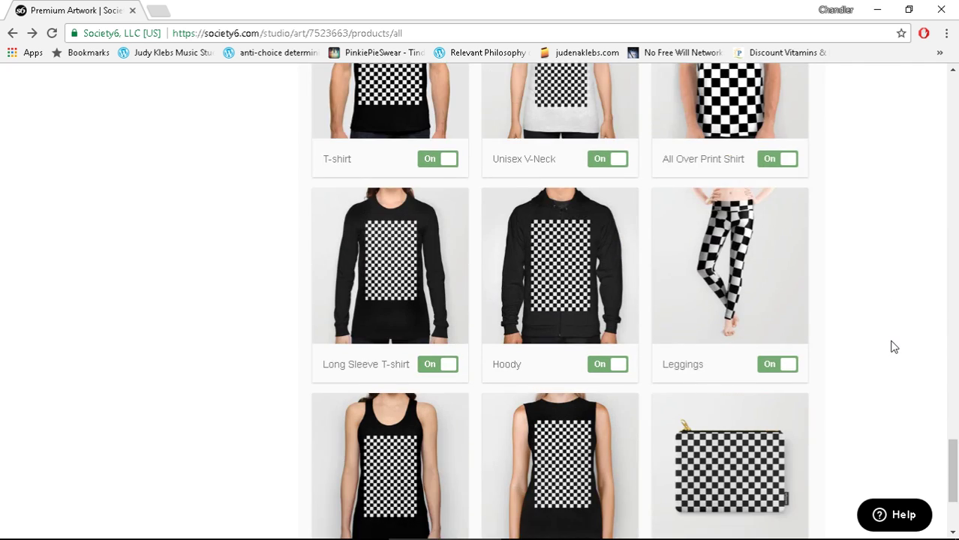
{"action": "scroll", "coordinate": [894, 349], "scroll_direction": "down", "scroll_amount": 3}
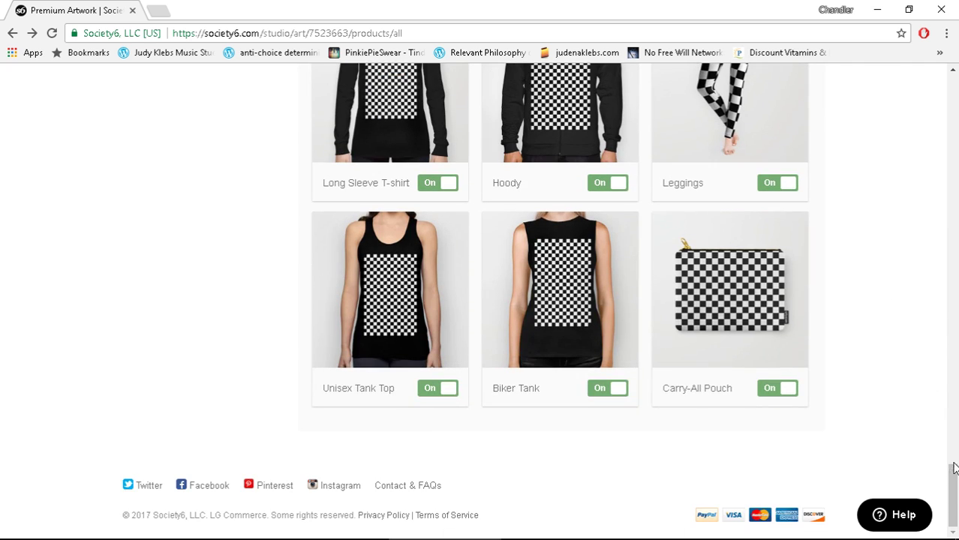
{"action": "left_click_drag", "start_coordinate": [954, 468], "coordinate": [957, 57]}
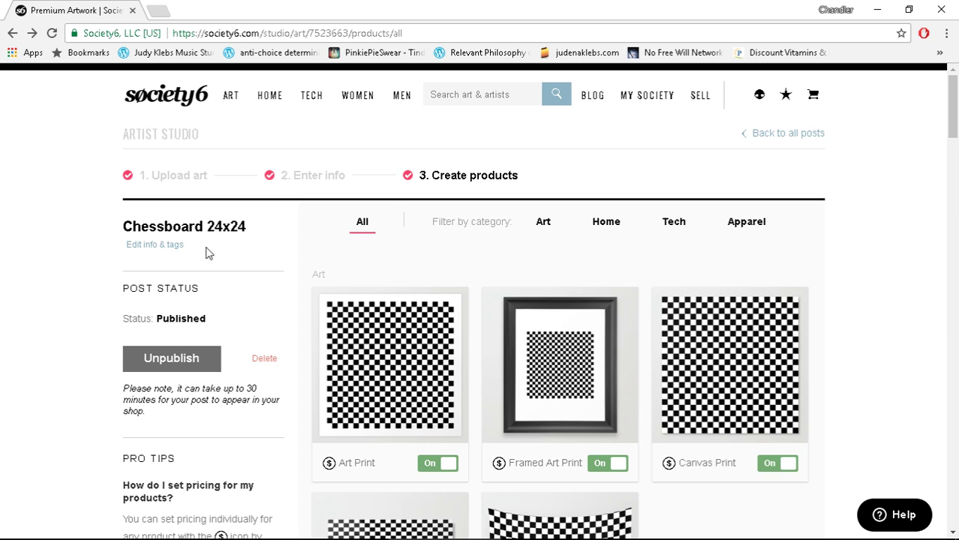
{"action": "scroll", "coordinate": [331, 285], "scroll_direction": "down", "scroll_amount": 3}
{"action": "scroll", "coordinate": [911, 277], "scroll_direction": "up", "scroll_amount": 3}
Return to the list of all art posts and open the Black and White Puzzle Square post
{"action": "left_click", "coordinate": [766, 137]}
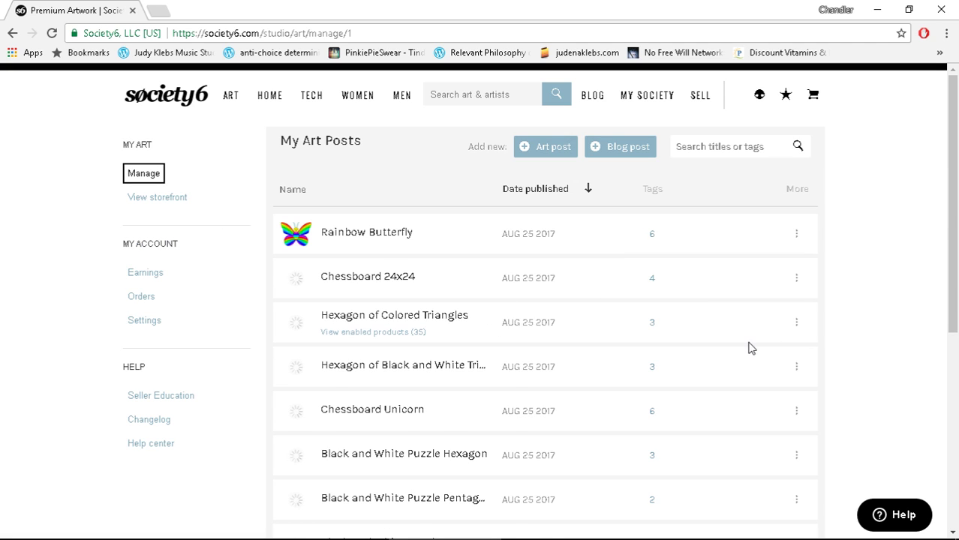
{"action": "scroll", "coordinate": [749, 346], "scroll_direction": "down", "scroll_amount": 1}
{"action": "scroll", "coordinate": [499, 444], "scroll_direction": "down", "scroll_amount": 1}
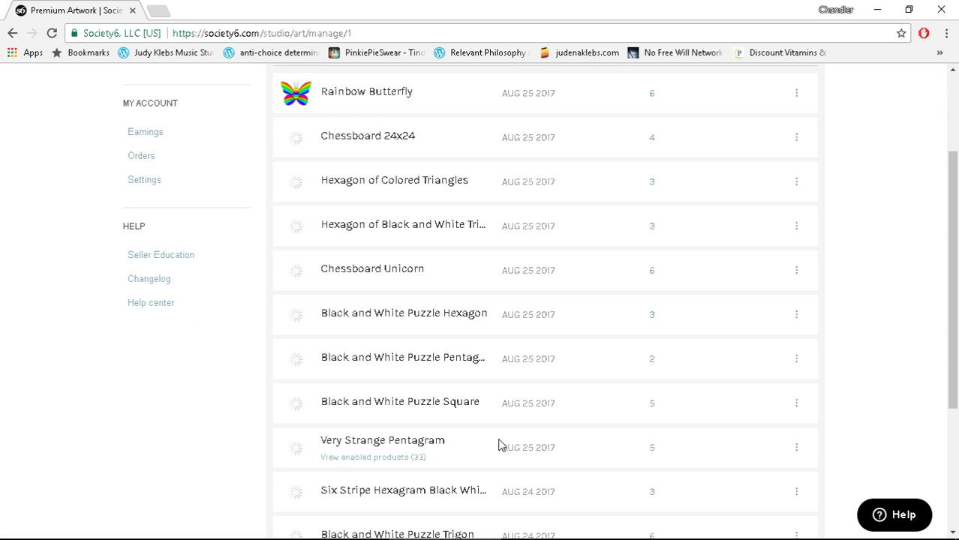
{"action": "left_click", "coordinate": [413, 398]}
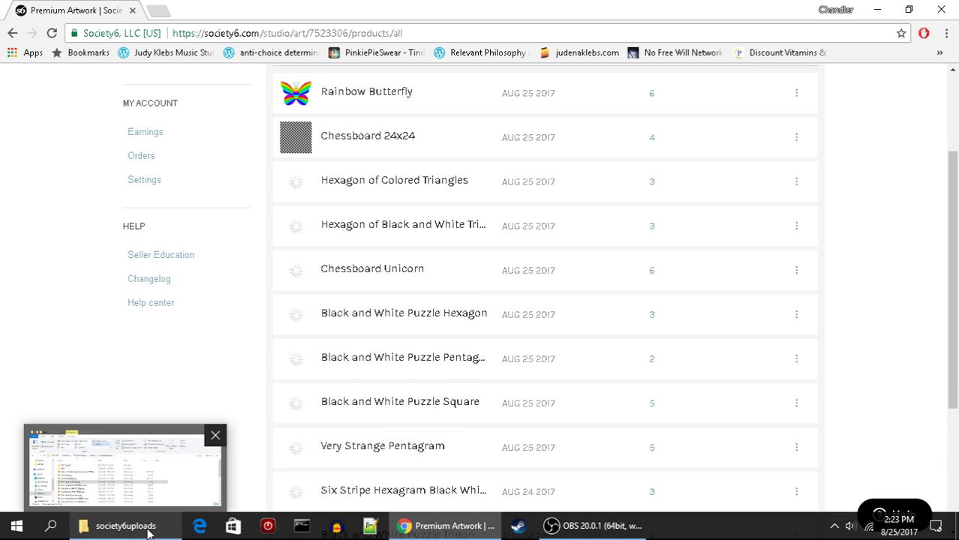
Switch to the society6uploads folder in File Explorer and delete Chessboard 24x24-7500.png
{"action": "left_click", "coordinate": [150, 530]}
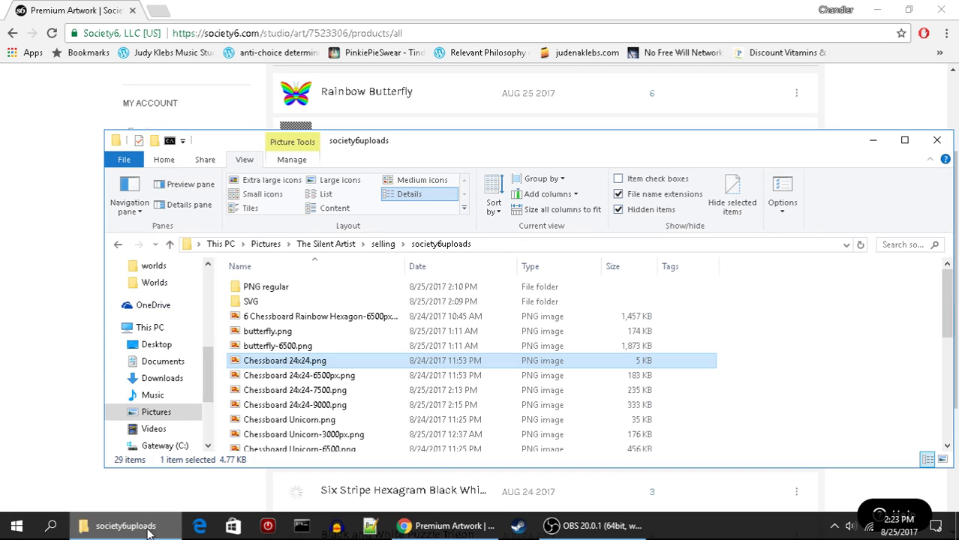
{"action": "left_click", "coordinate": [307, 392]}
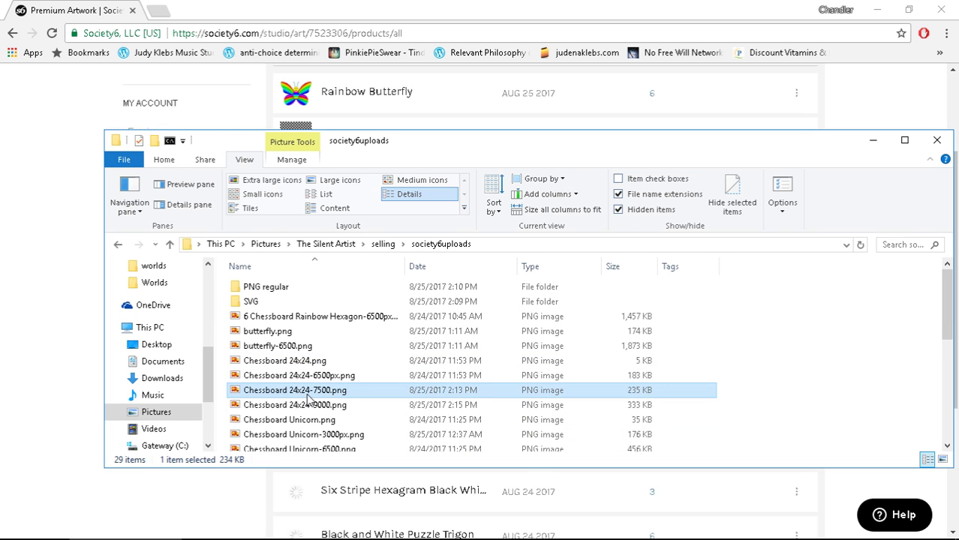
{"action": "key", "text": "Delete"}
View puzzle-square.png in Windows Photo Viewer, compare it with the neighbouring puzzle images, and close the viewer
{"action": "scroll", "coordinate": [732, 392], "scroll_direction": "down", "scroll_amount": 4}
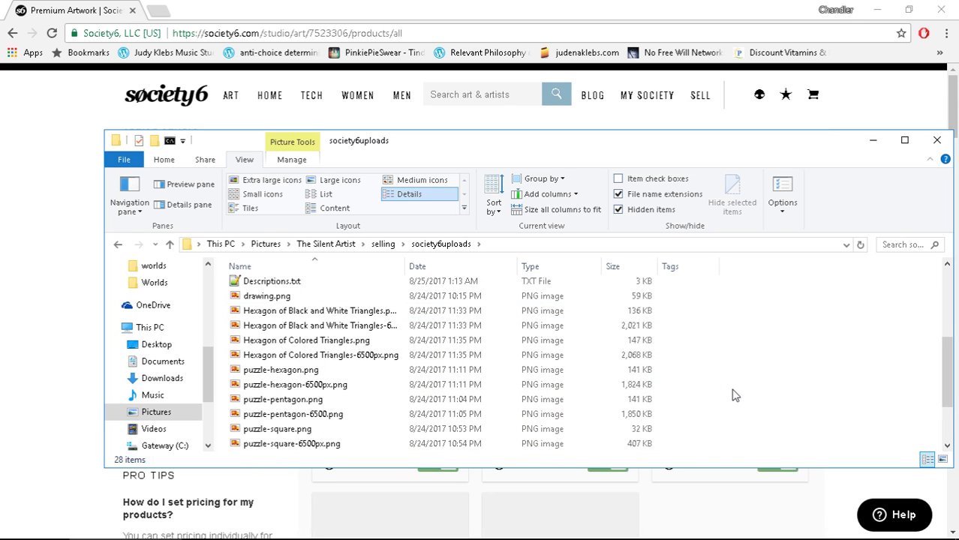
{"action": "scroll", "coordinate": [733, 394], "scroll_direction": "down", "scroll_amount": 1}
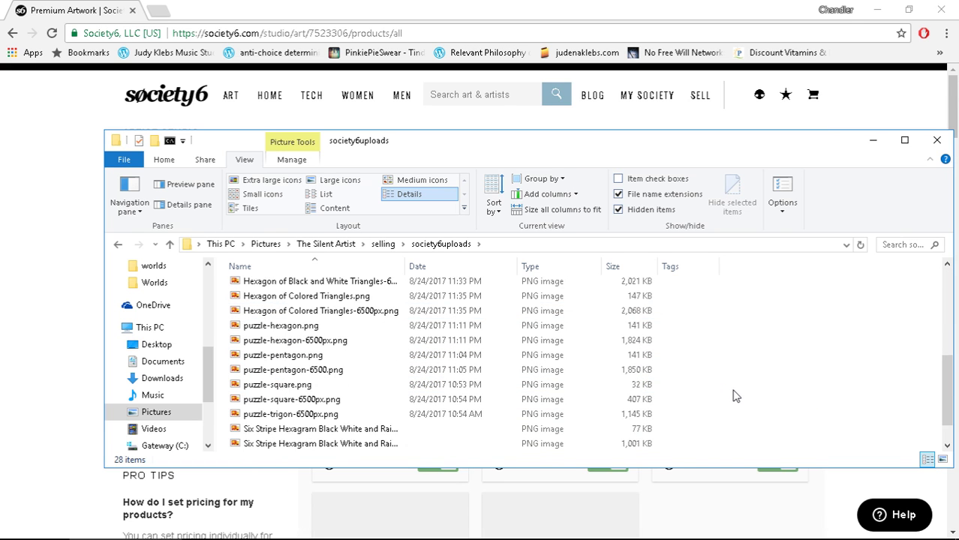
{"action": "double_click", "coordinate": [328, 389]}
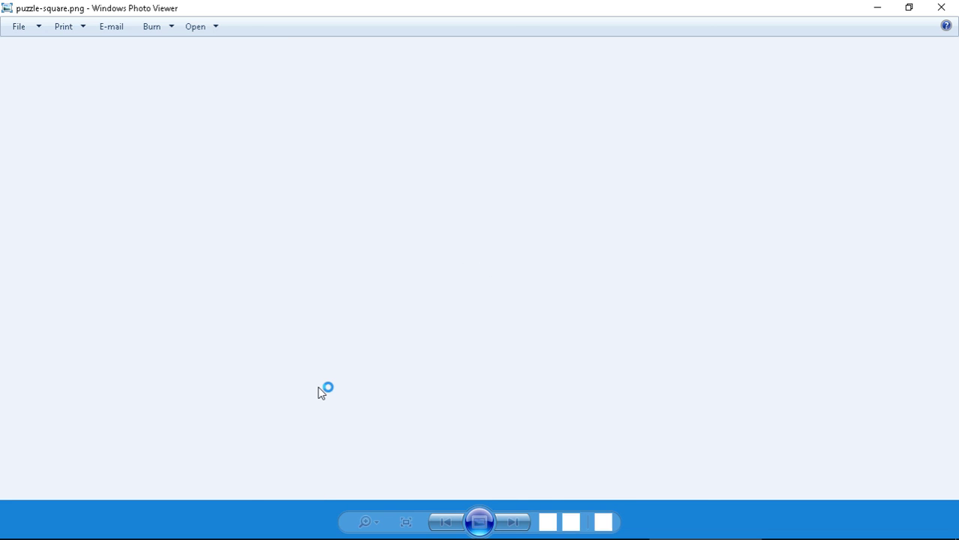
{"action": "key", "text": "Right"}
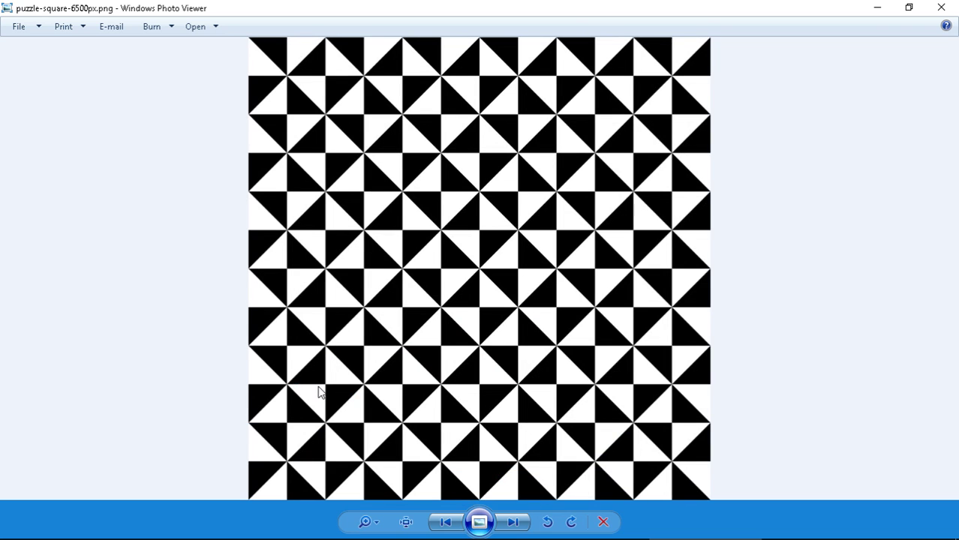
{"action": "key", "text": "Right"}
{"action": "key", "text": "Left"}
{"action": "key", "text": "Right"}
{"action": "key", "text": "Right"}
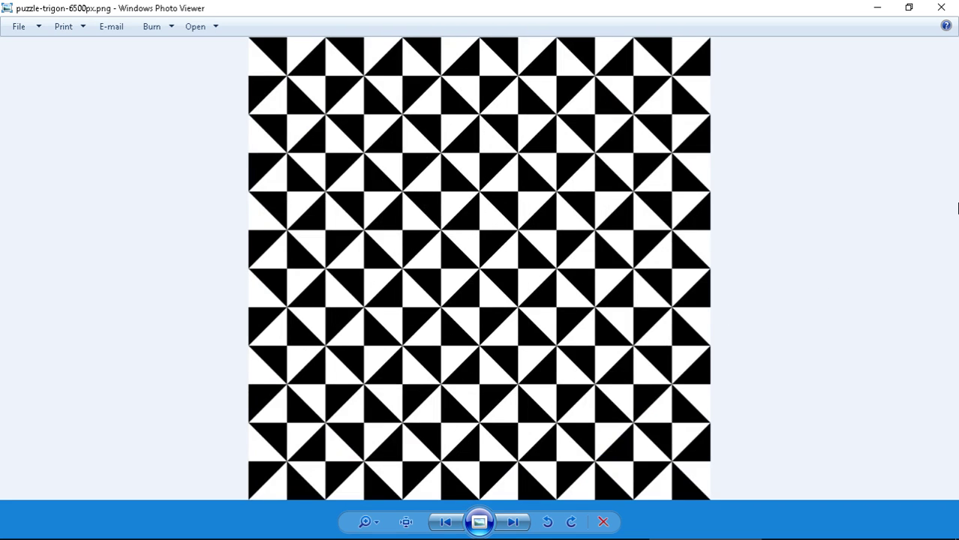
{"action": "key", "text": "Right"}
{"action": "key", "text": "Left"}
{"action": "left_click", "coordinate": [940, 8]}
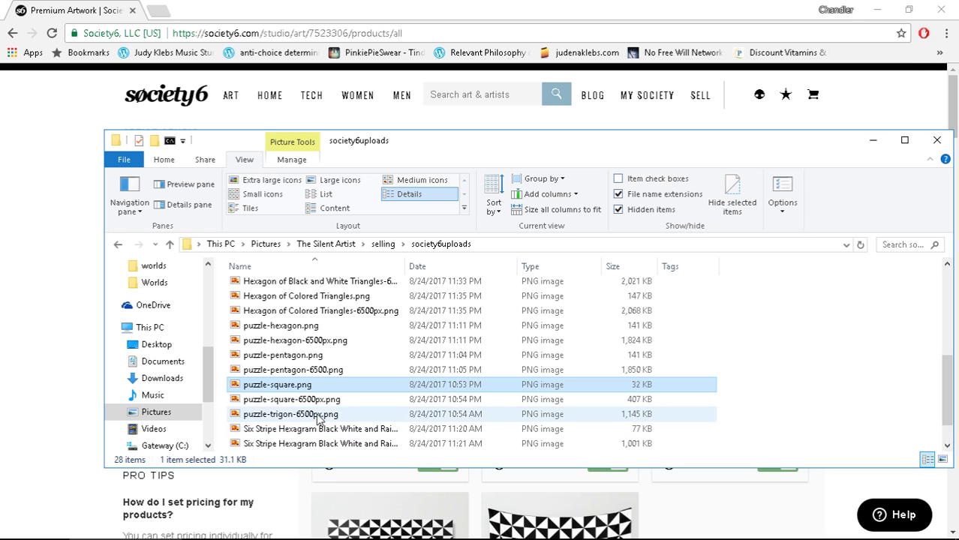
Check the contents of the PNG regular folder and delete that folder from society6uploads
{"action": "scroll", "coordinate": [317, 311], "scroll_direction": "up", "scroll_amount": 5}
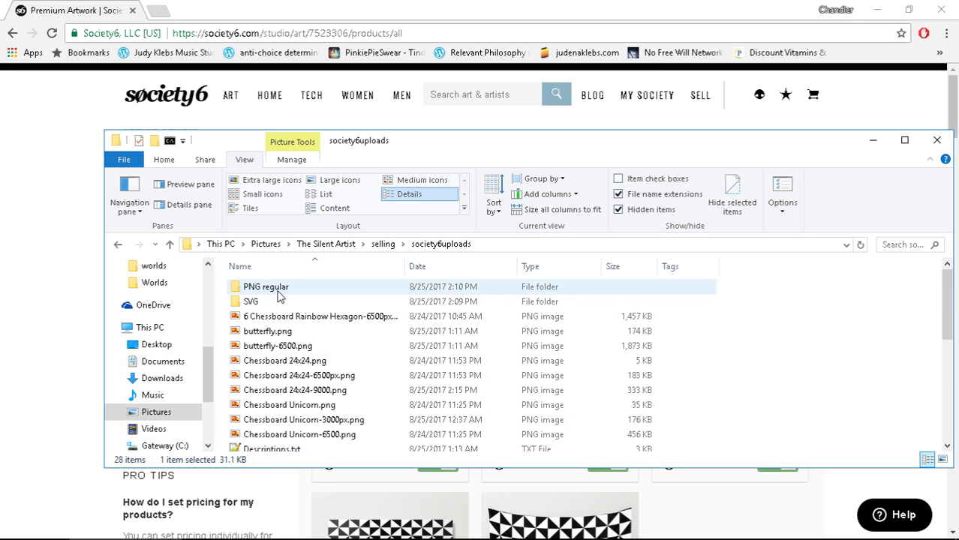
{"action": "left_click", "coordinate": [277, 292]}
{"action": "double_click", "coordinate": [278, 295]}
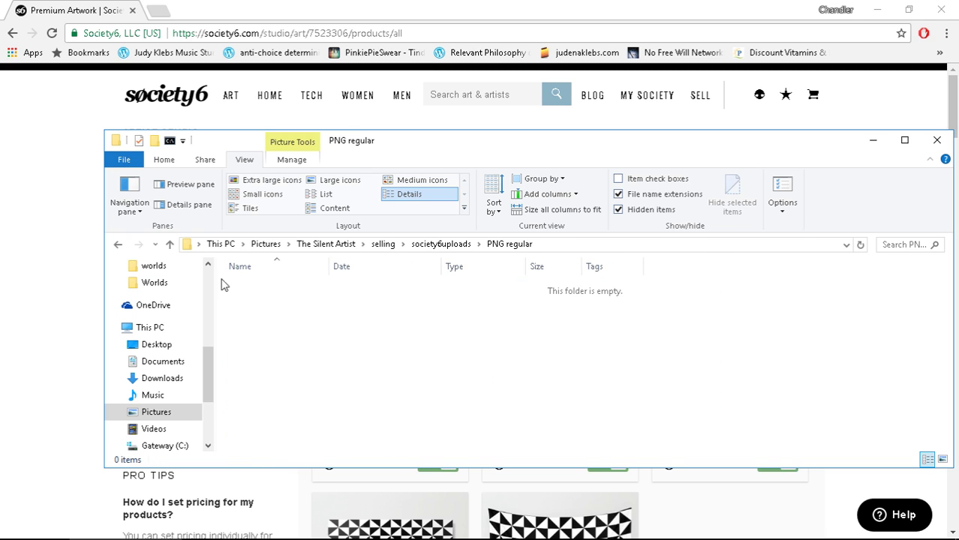
{"action": "left_click", "coordinate": [170, 244]}
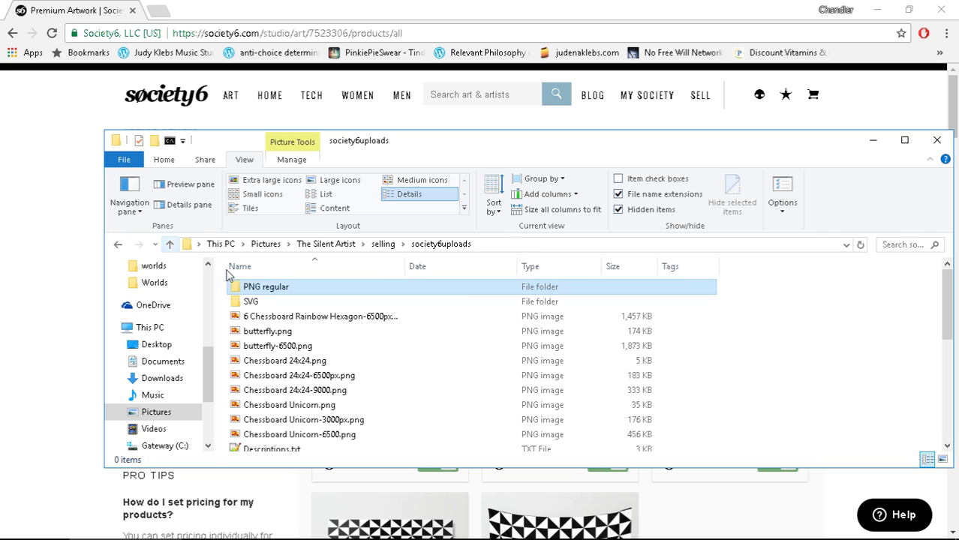
{"action": "key", "text": "Delete"}
Open the SVG folder and delete puzzle-pentagon_backup.svg
{"action": "double_click", "coordinate": [282, 289]}
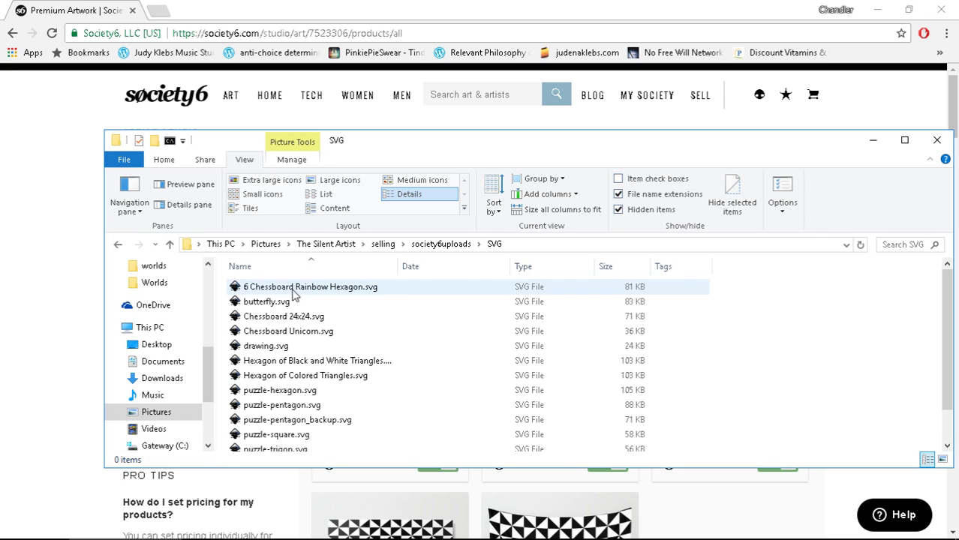
{"action": "scroll", "coordinate": [515, 403], "scroll_direction": "down", "scroll_amount": 1}
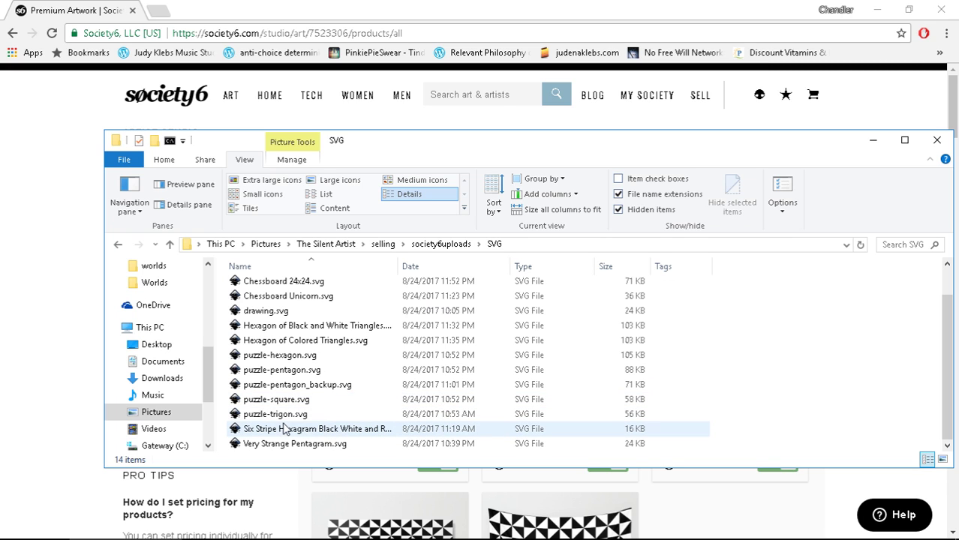
{"action": "left_click", "coordinate": [359, 390]}
{"action": "key", "text": "Delete"}
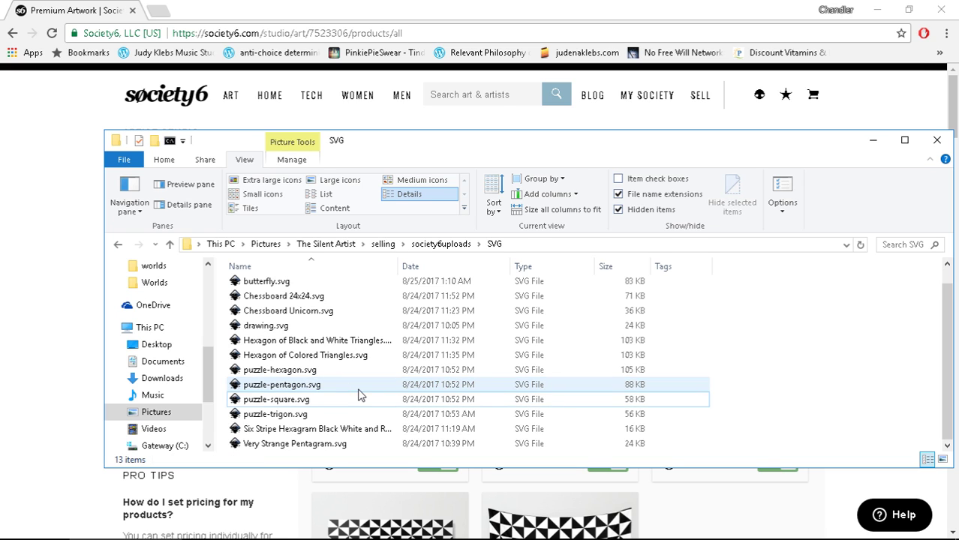
Open puzzle-square.svg in Inkscape and bring its PNG export settings into view with nothing selected in the drawing
{"action": "left_click", "coordinate": [264, 405]}
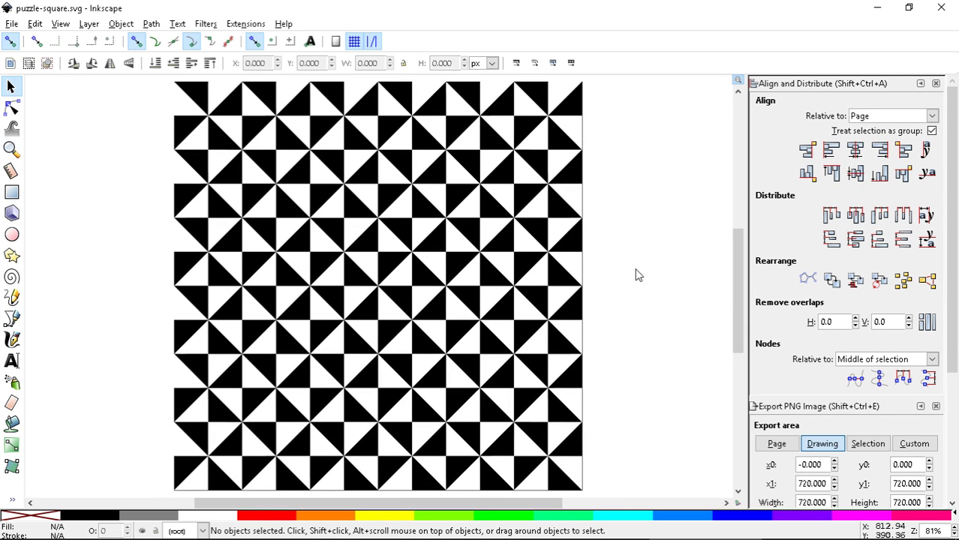
{"action": "scroll", "coordinate": [653, 278], "scroll_direction": "down", "scroll_amount": 3}
{"action": "scroll", "coordinate": [952, 333], "scroll_direction": "down", "scroll_amount": 3}
{"action": "scroll", "coordinate": [953, 332], "scroll_direction": "down", "scroll_amount": 3}
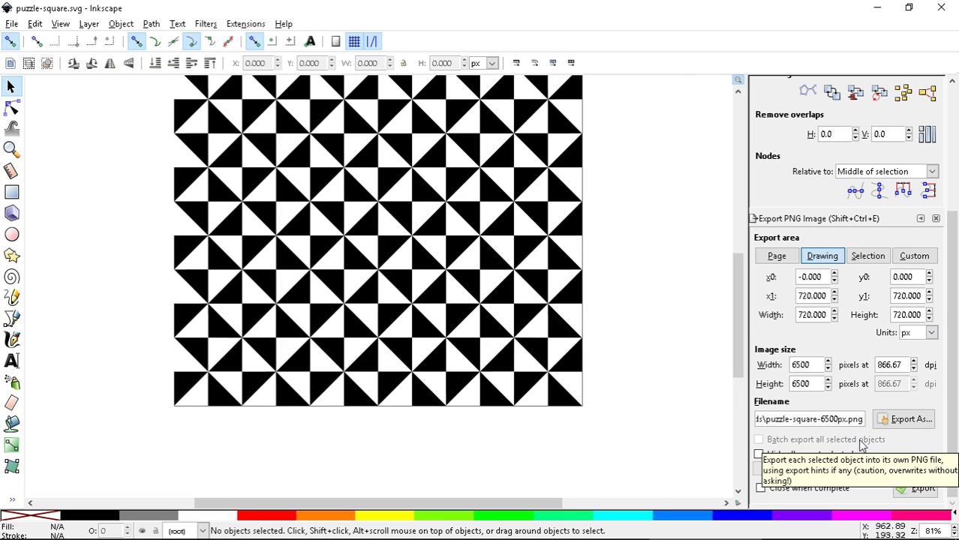
{"action": "key", "text": "ctrl+a"}
{"action": "left_click", "coordinate": [685, 313]}
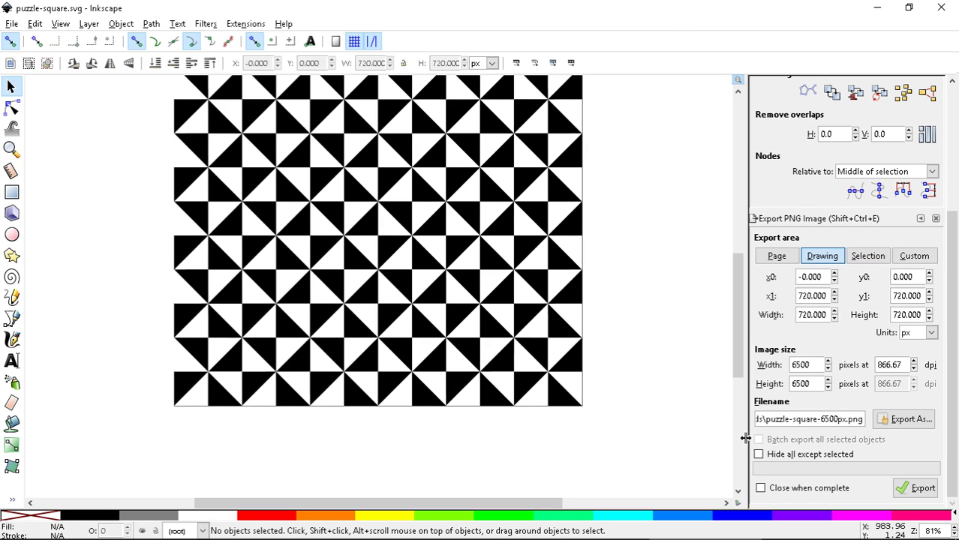
Hide the page border in the document properties to check the drawing's edges, restore the border, and close the properties
{"action": "left_click", "coordinate": [35, 23]}
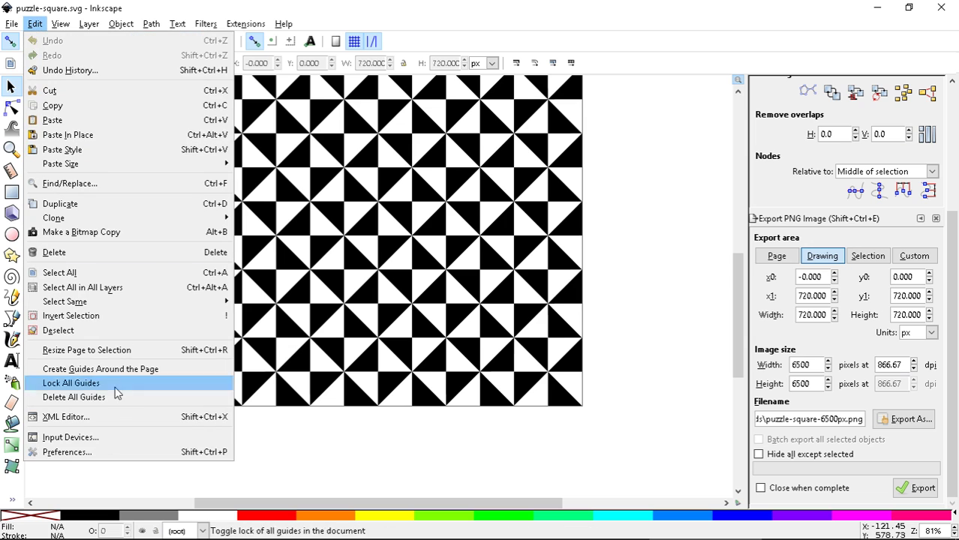
{"action": "mouse_move", "coordinate": [11, 29]}
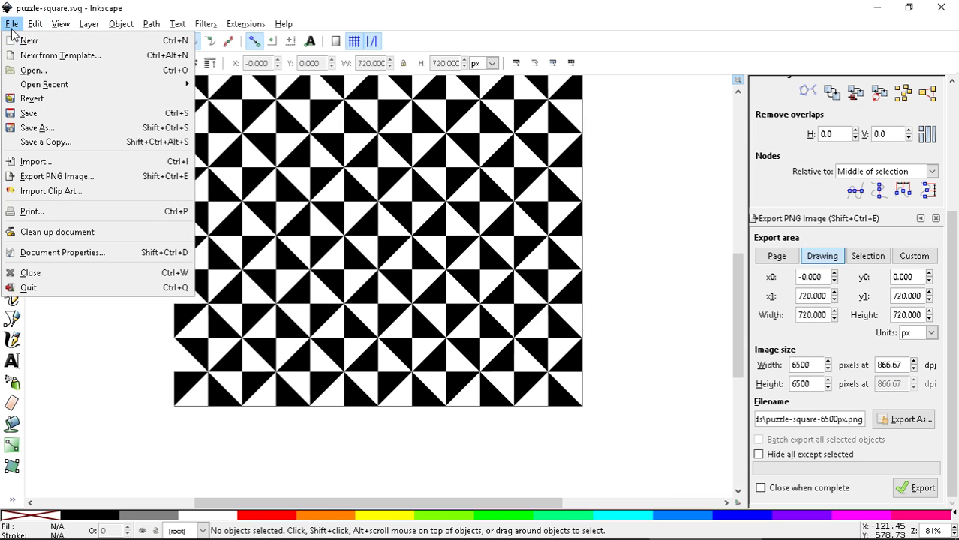
{"action": "left_click", "coordinate": [60, 252]}
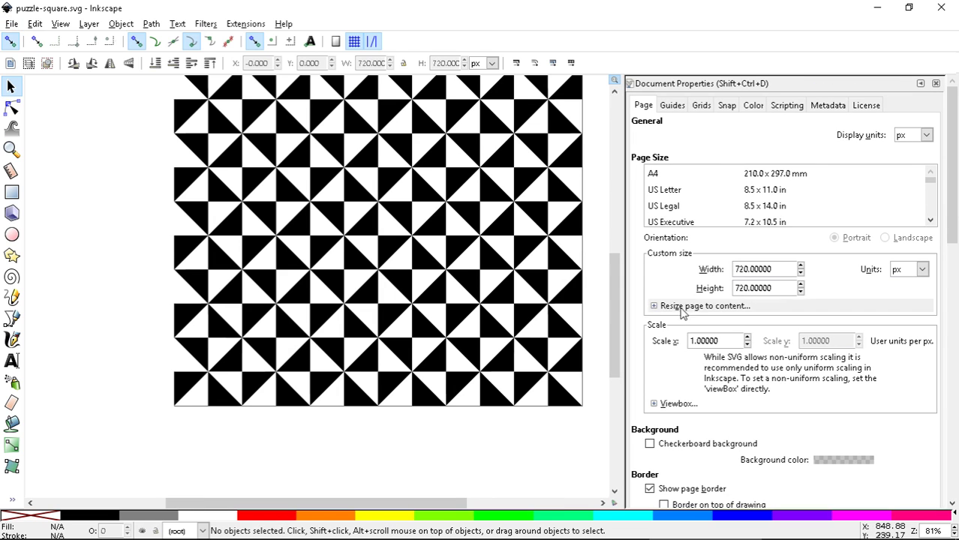
{"action": "scroll", "coordinate": [932, 413], "scroll_direction": "down", "scroll_amount": 3}
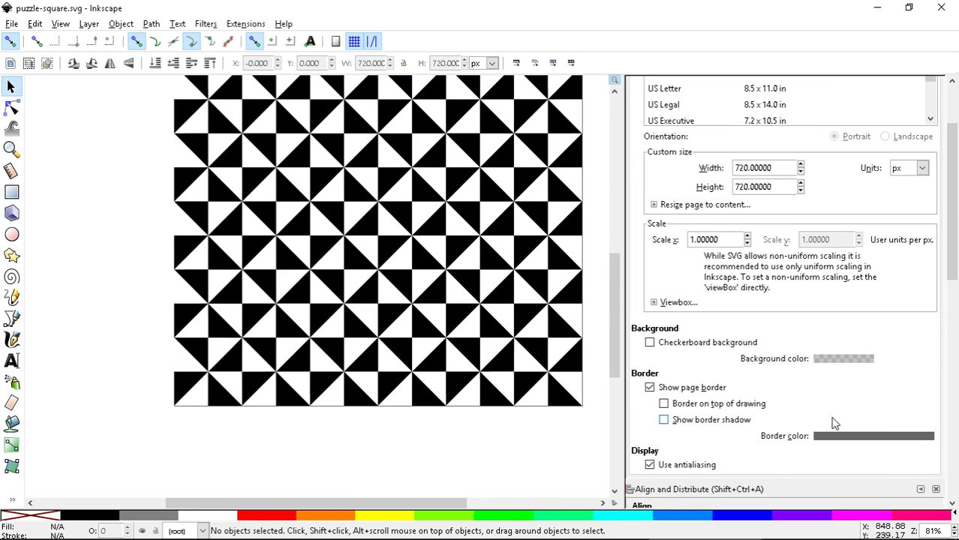
{"action": "scroll", "coordinate": [798, 422], "scroll_direction": "down", "scroll_amount": 2}
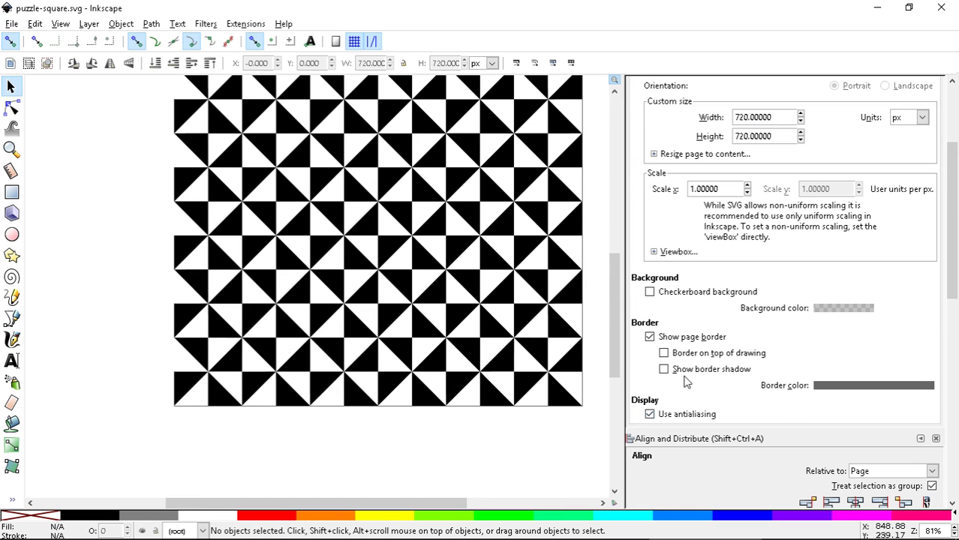
{"action": "left_click", "coordinate": [650, 338]}
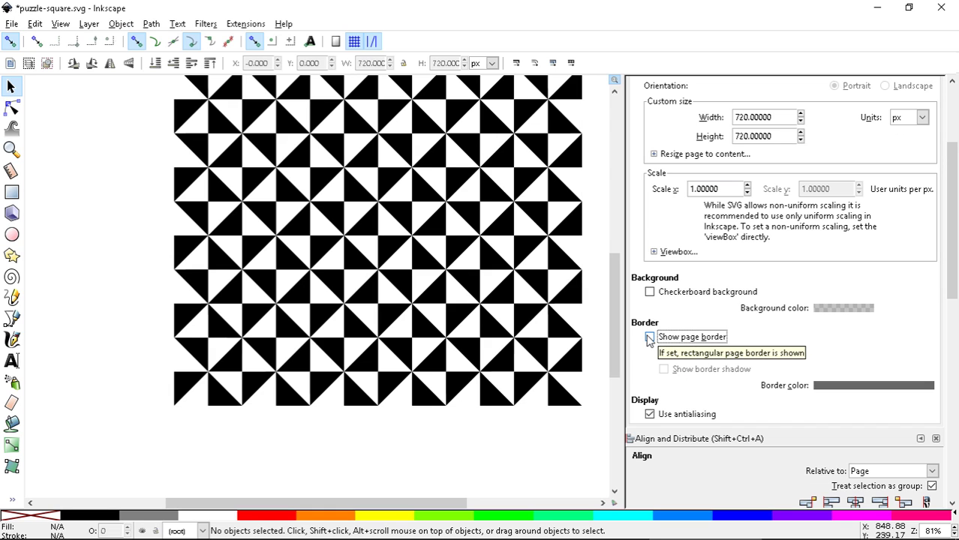
{"action": "left_click", "coordinate": [650, 337]}
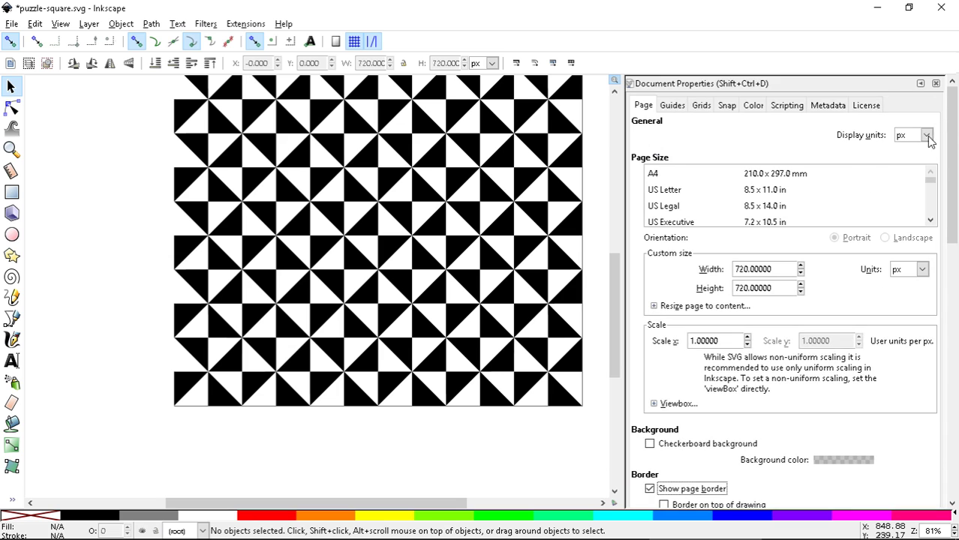
{"action": "left_click", "coordinate": [935, 84]}
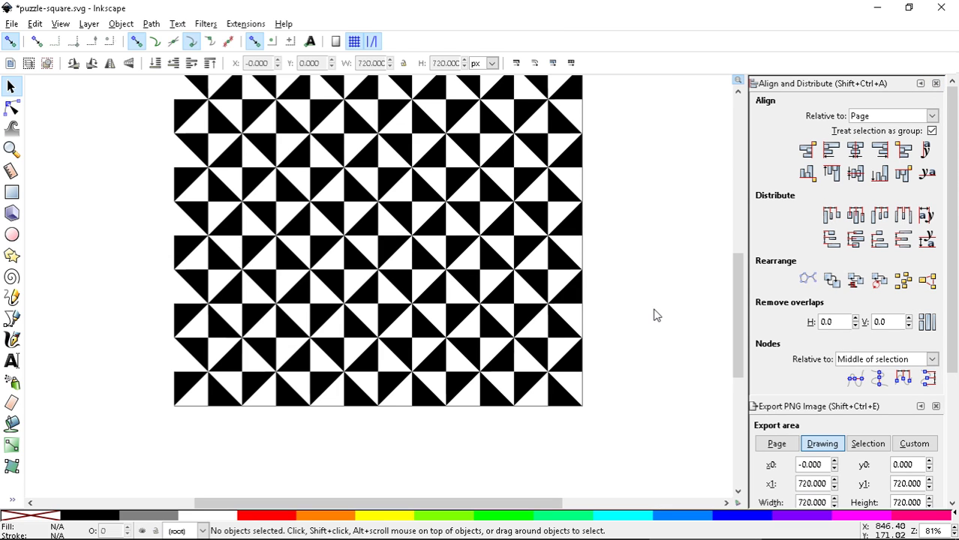
Set the reference for node alignment to Last selected in the Align and Distribute settings
{"action": "scroll", "coordinate": [931, 358], "scroll_direction": "down", "scroll_amount": 1}
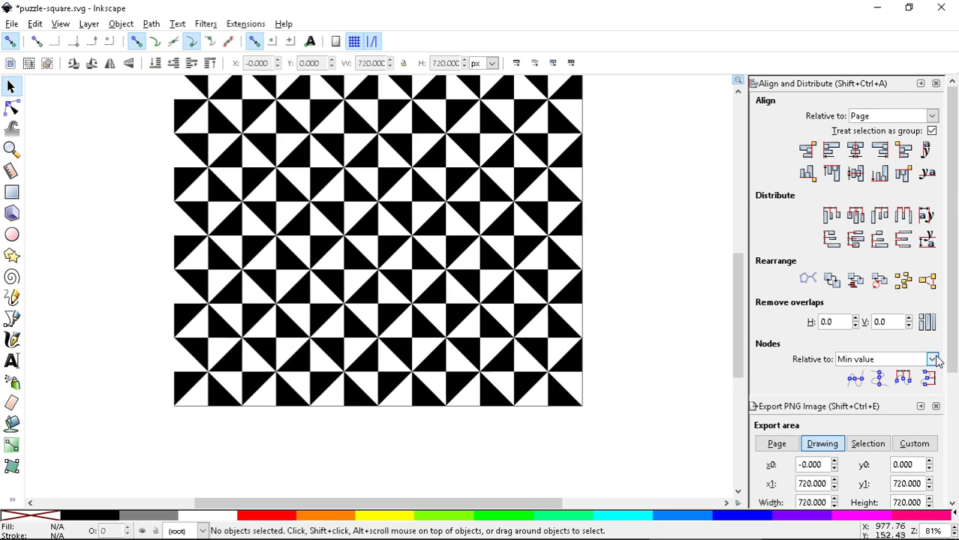
{"action": "scroll", "coordinate": [930, 359], "scroll_direction": "down", "scroll_amount": 1}
{"action": "scroll", "coordinate": [948, 303], "scroll_direction": "down", "scroll_amount": 1}
{"action": "scroll", "coordinate": [948, 303], "scroll_direction": "down", "scroll_amount": 1}
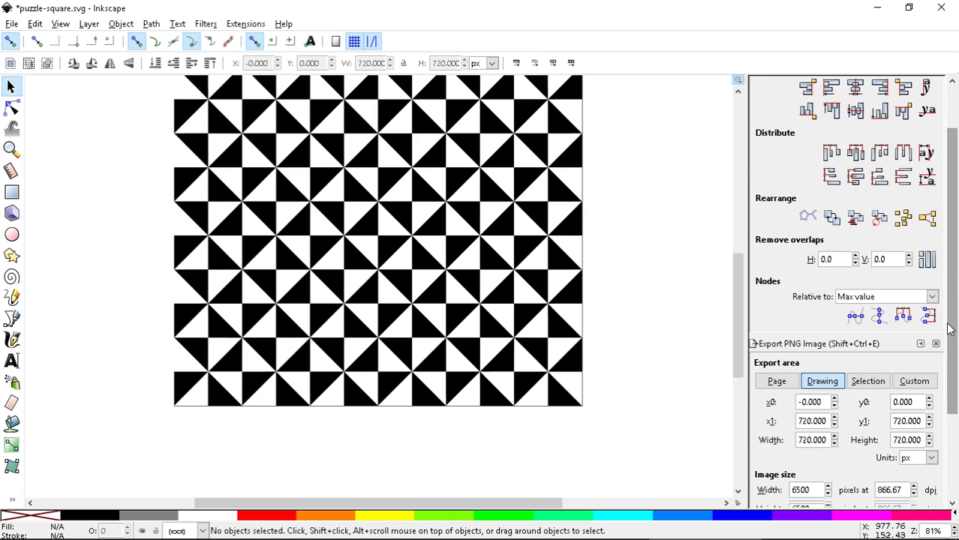
{"action": "left_click", "coordinate": [933, 297]}
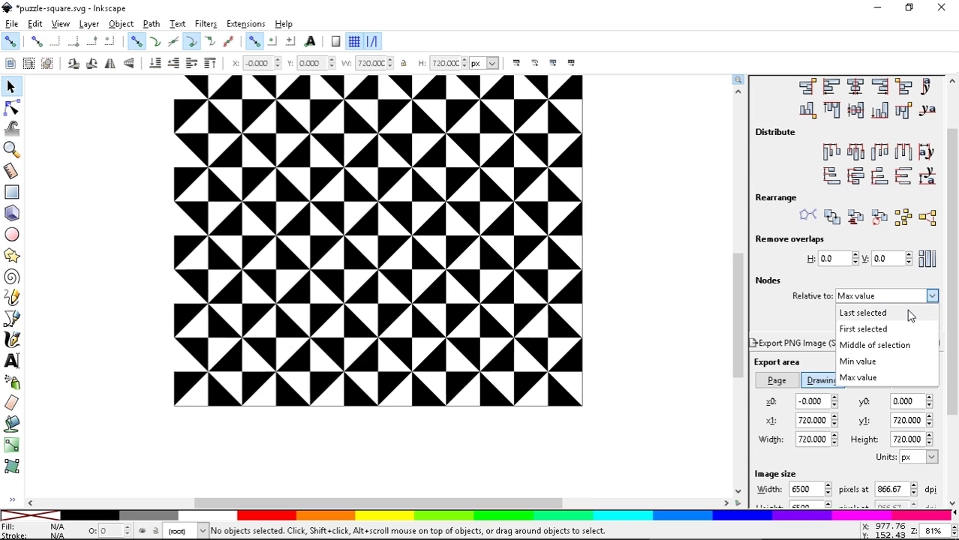
{"action": "left_click", "coordinate": [909, 315]}
Export the drawing as a 9000 × 9000 pixel PNG named puzzle-square-9000px.png
{"action": "left_click_drag", "start_coordinate": [950, 273], "coordinate": [947, 350]}
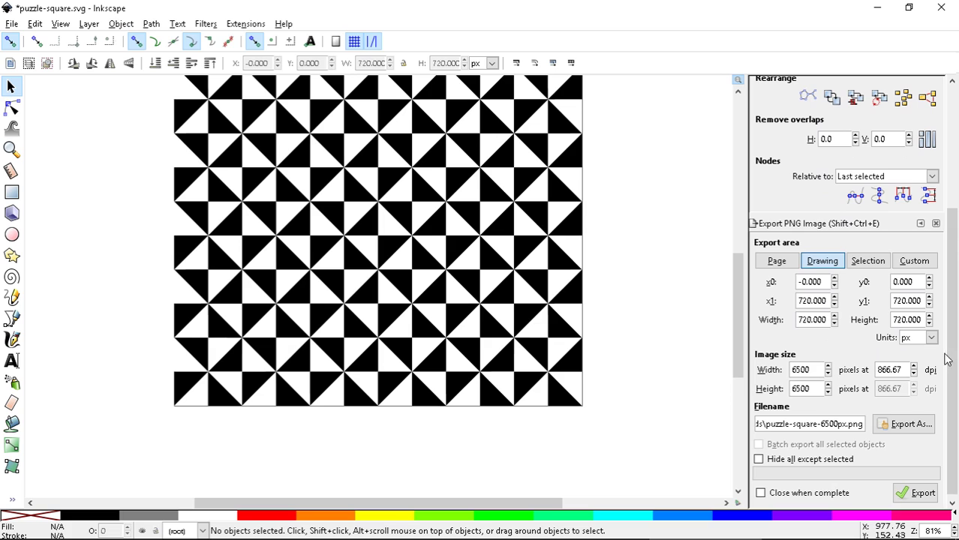
{"action": "double_click", "coordinate": [818, 371]}
{"action": "type", "text": "9000"}
{"action": "left_click", "coordinate": [808, 384]}
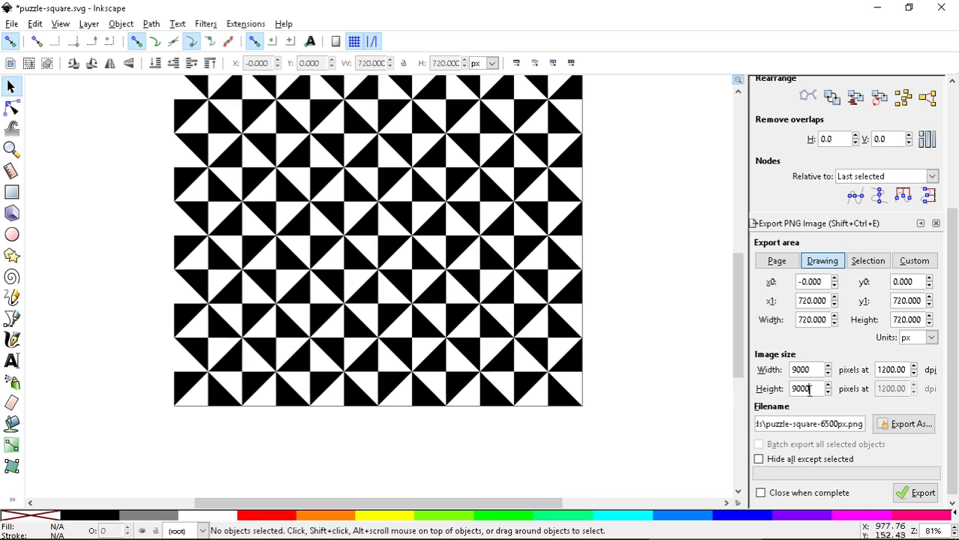
{"action": "left_click_drag", "start_coordinate": [822, 424], "coordinate": [833, 423]}
{"action": "type", "text": "90"}
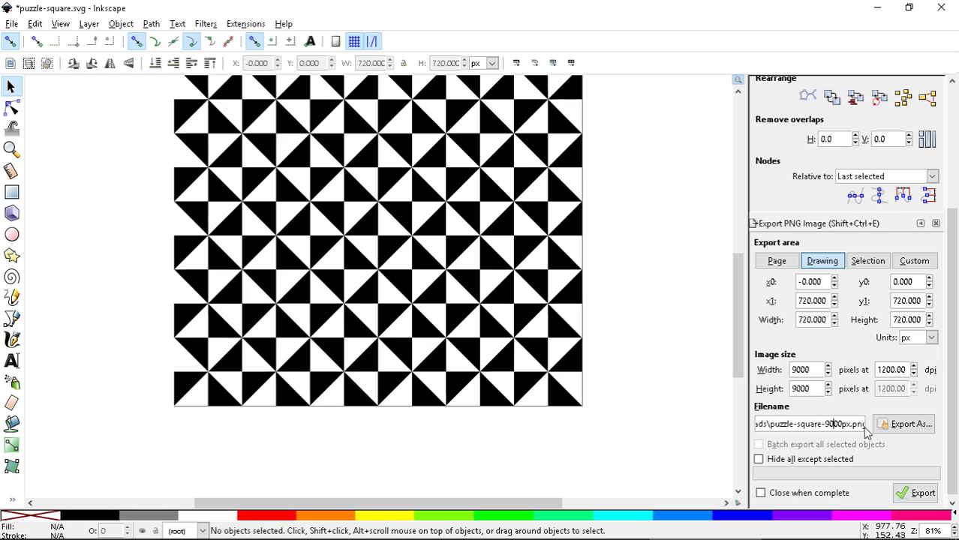
{"action": "left_click", "coordinate": [916, 493]}
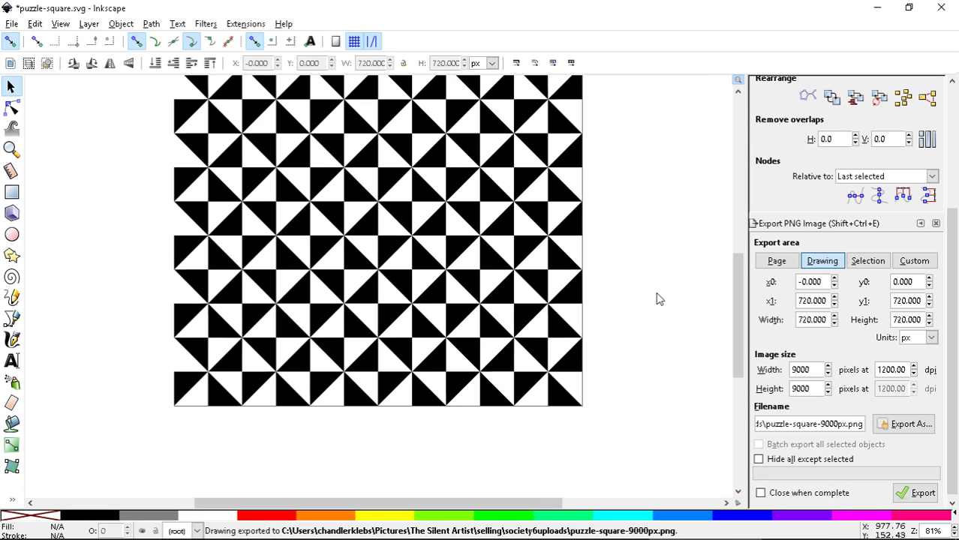
{"action": "scroll", "coordinate": [657, 299], "scroll_direction": "up", "scroll_amount": 2}
{"action": "scroll", "coordinate": [657, 299], "scroll_direction": "down", "scroll_amount": 2}
{"action": "scroll", "coordinate": [658, 299], "scroll_direction": "down", "scroll_amount": 3}
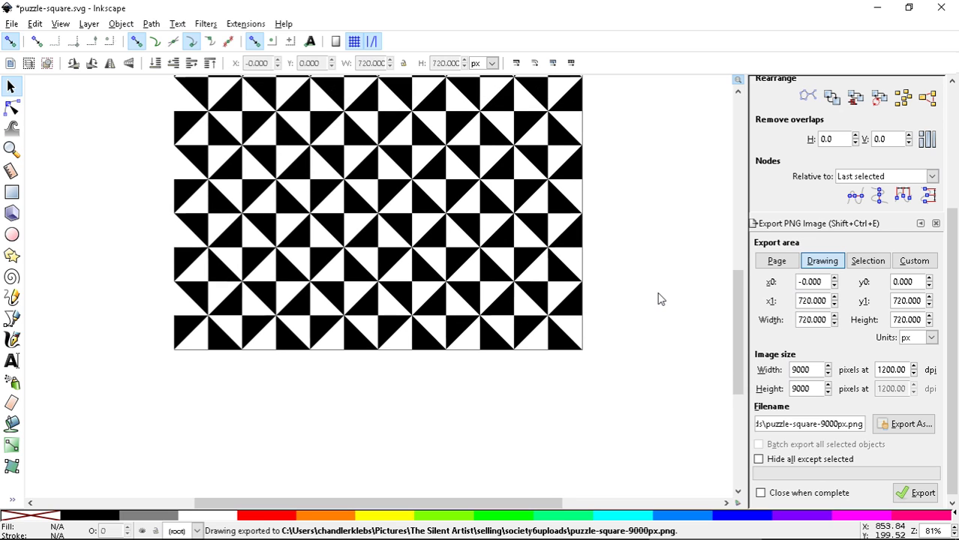
{"action": "scroll", "coordinate": [658, 298], "scroll_direction": "up", "scroll_amount": 2}
{"action": "scroll", "coordinate": [659, 298], "scroll_direction": "up", "scroll_amount": 3}
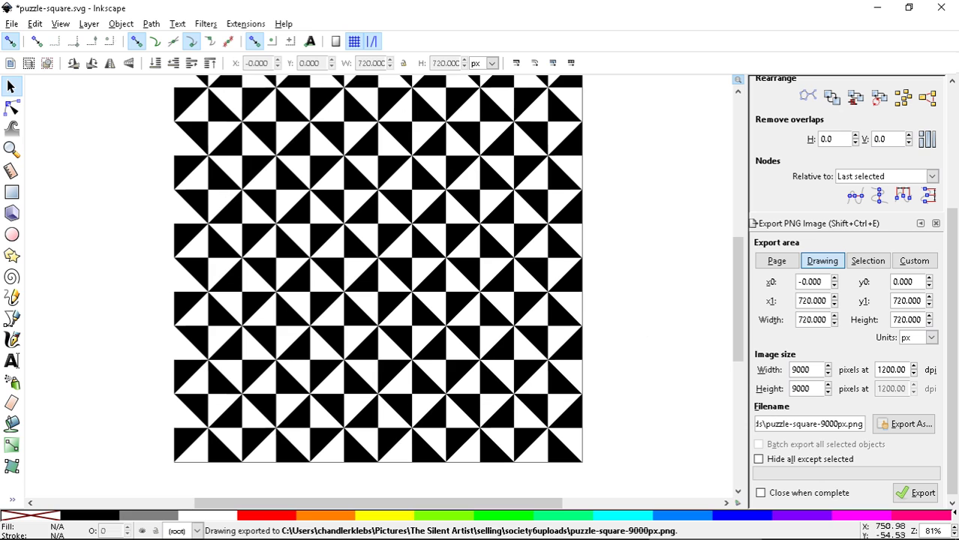
Switch to the Society6 product page in Chrome and open the Leggings product of Black and White Puzzle Square for editing
{"action": "left_click", "coordinate": [453, 535]}
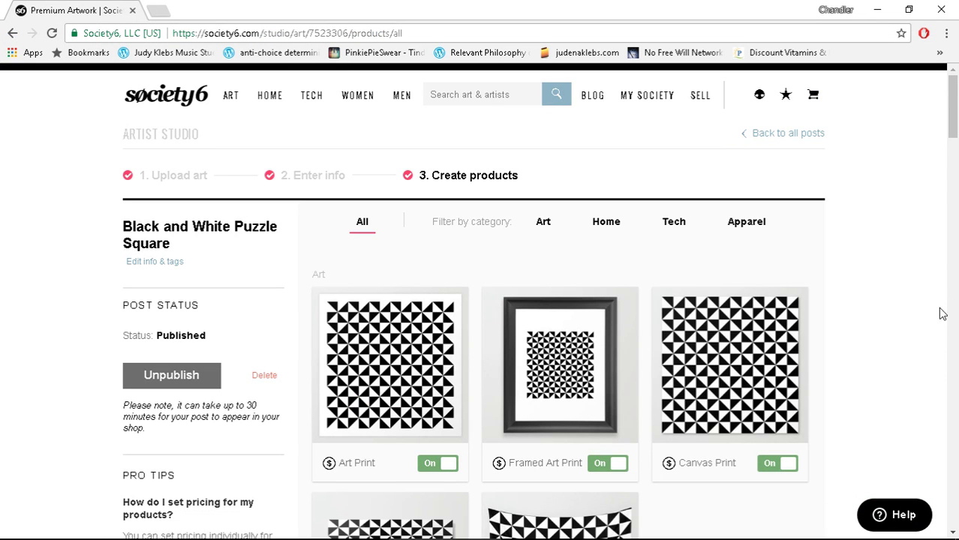
{"action": "scroll", "coordinate": [909, 264], "scroll_direction": "down", "scroll_amount": 2}
{"action": "scroll", "coordinate": [911, 281], "scroll_direction": "down", "scroll_amount": 6}
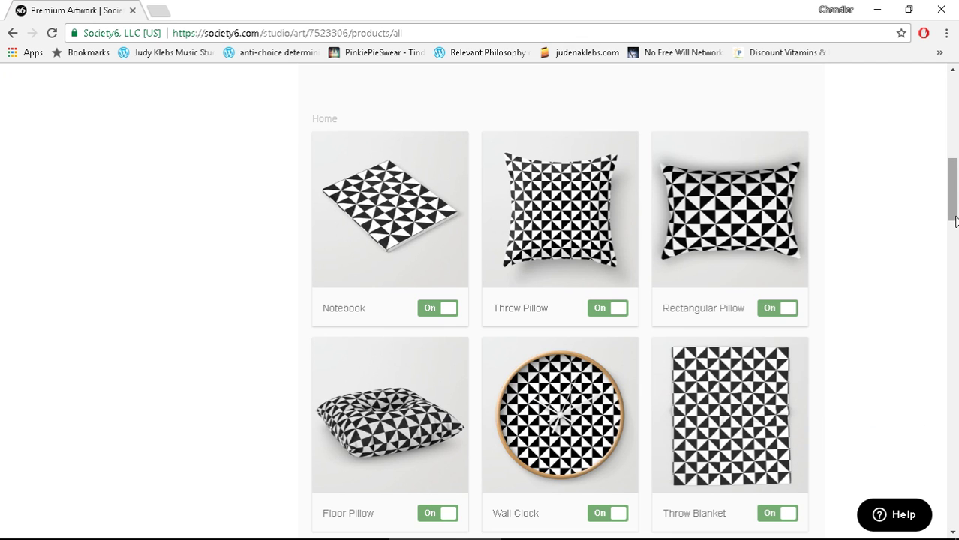
{"action": "left_click_drag", "start_coordinate": [952, 217], "coordinate": [948, 461]}
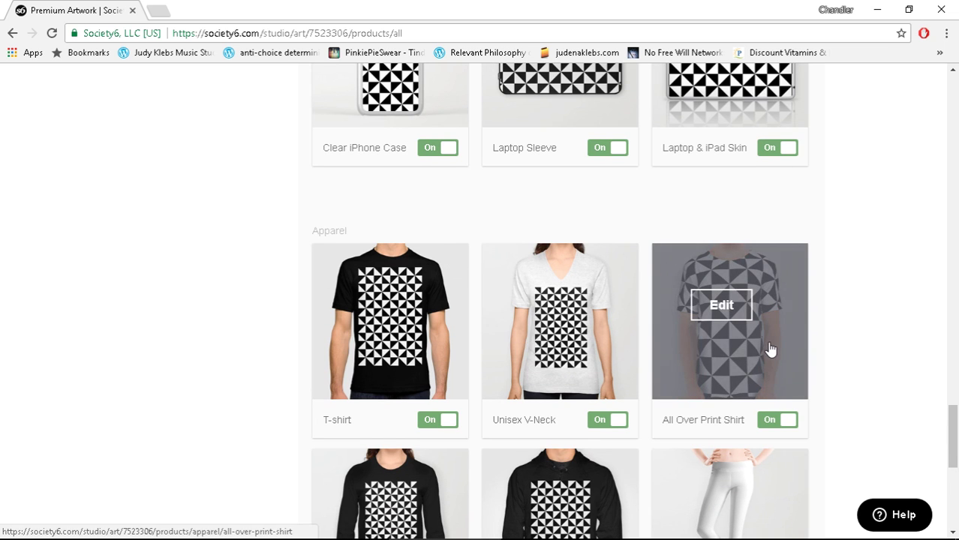
{"action": "scroll", "coordinate": [923, 358], "scroll_direction": "down", "scroll_amount": 3}
{"action": "mouse_move", "coordinate": [709, 291]}
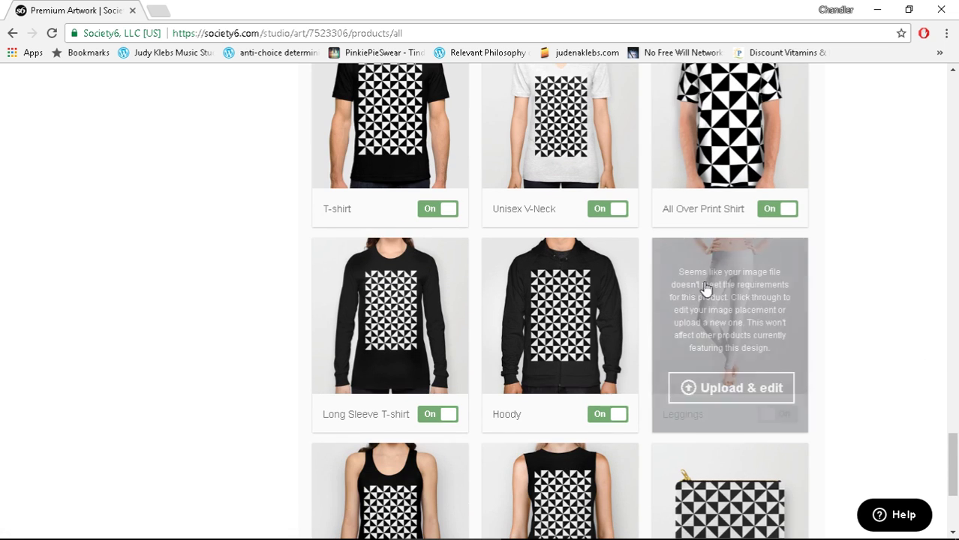
{"action": "left_click", "coordinate": [735, 300]}
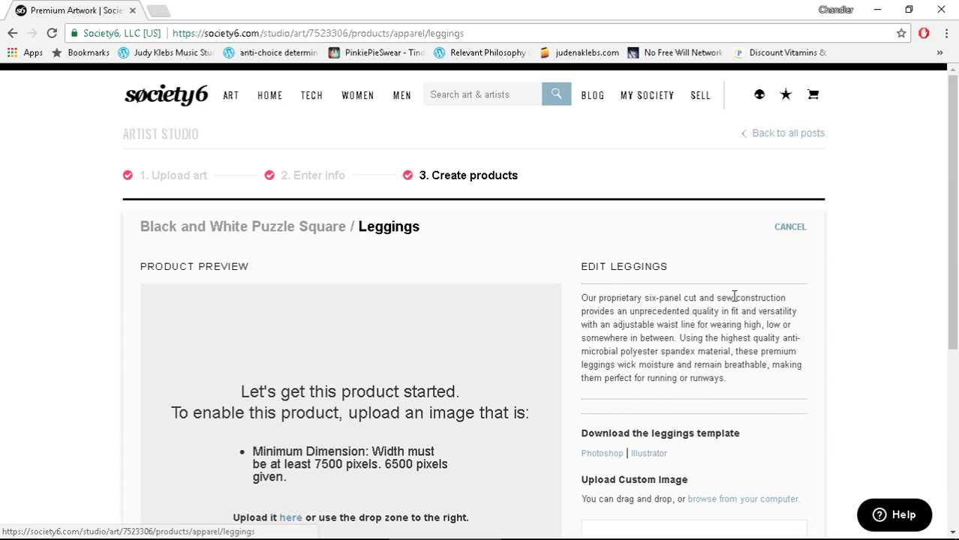
Upload puzzle-square-9000px.png from the society6uploads folder as the custom image for the leggings
{"action": "scroll", "coordinate": [926, 301], "scroll_direction": "down", "scroll_amount": 2}
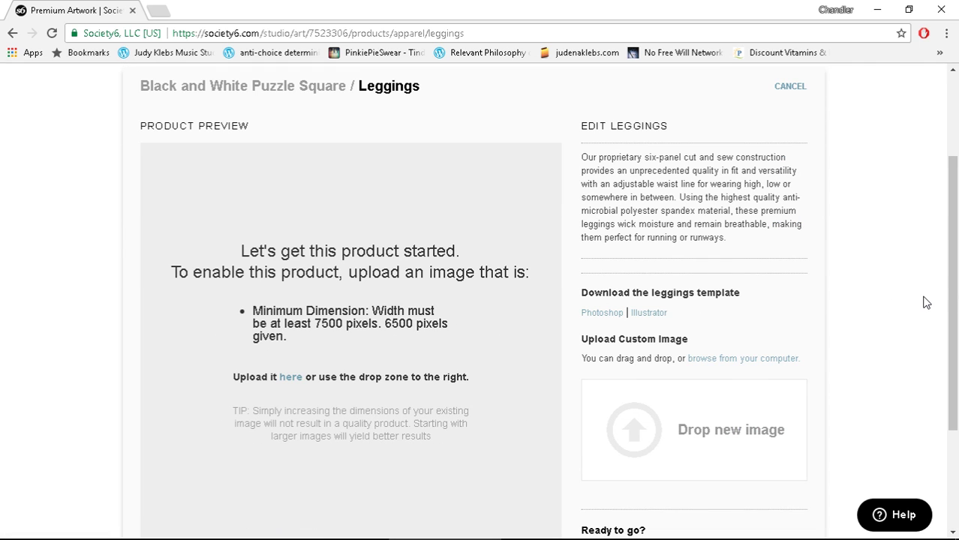
{"action": "left_click", "coordinate": [291, 377]}
{"action": "scroll", "coordinate": [705, 297], "scroll_direction": "down", "scroll_amount": 2}
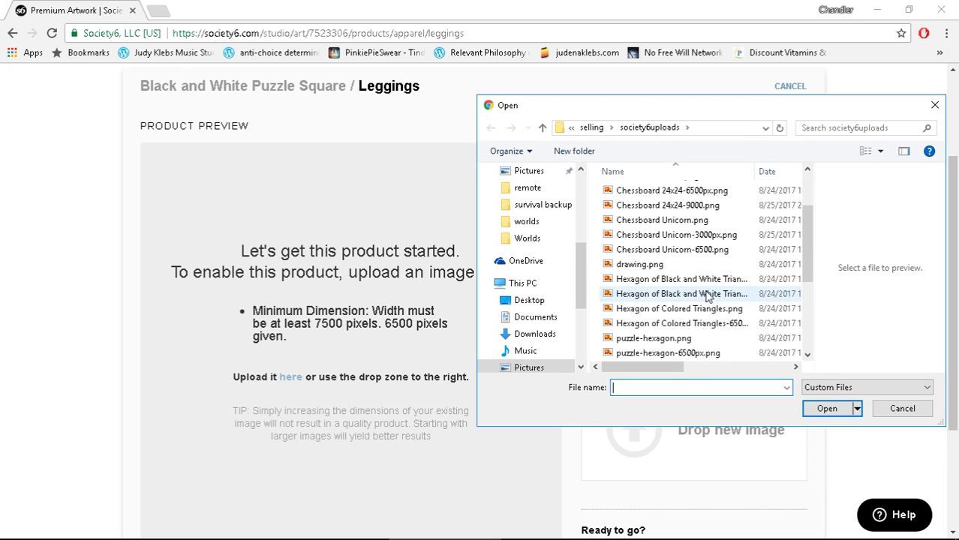
{"action": "scroll", "coordinate": [705, 297], "scroll_direction": "down", "scroll_amount": 3}
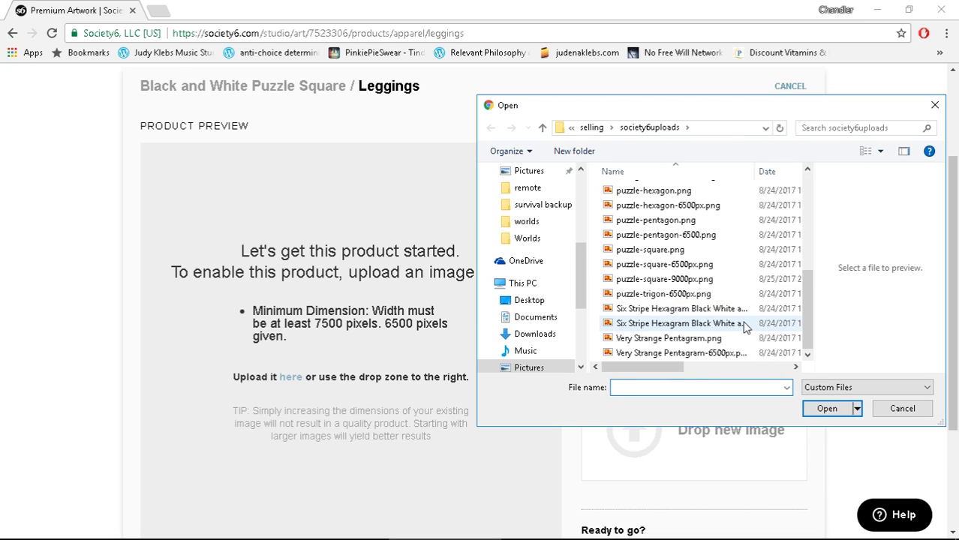
{"action": "scroll", "coordinate": [722, 330], "scroll_direction": "up", "scroll_amount": 1}
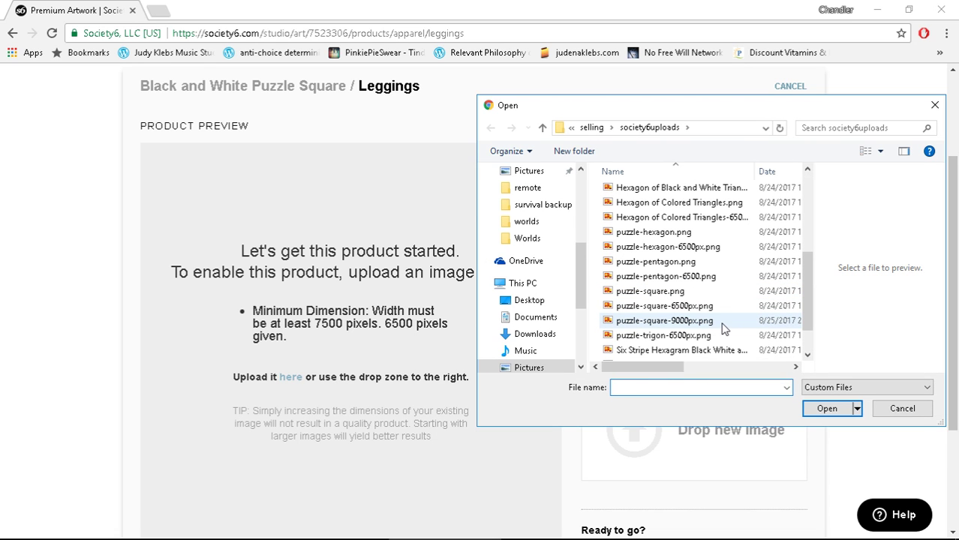
{"action": "left_click", "coordinate": [704, 324]}
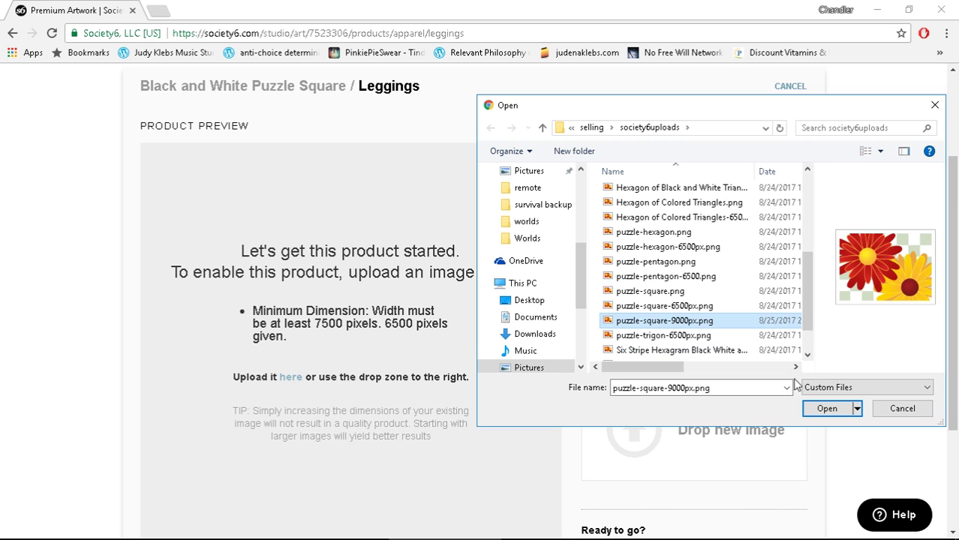
{"action": "left_click", "coordinate": [824, 408]}
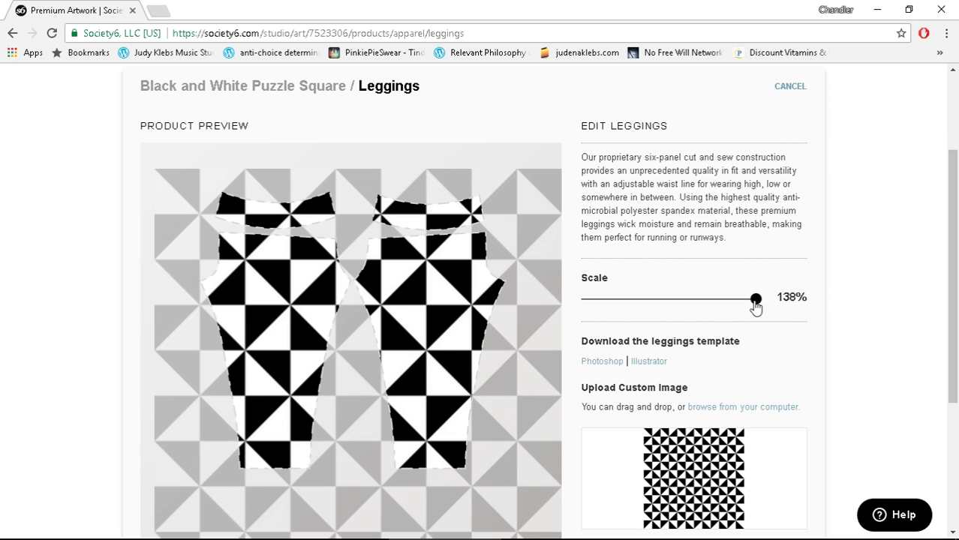
Set the artwork scale to 100% and position the pattern so it covers all the leggings panels and is centred between both legs
{"action": "left_click_drag", "start_coordinate": [754, 306], "coordinate": [785, 300]}
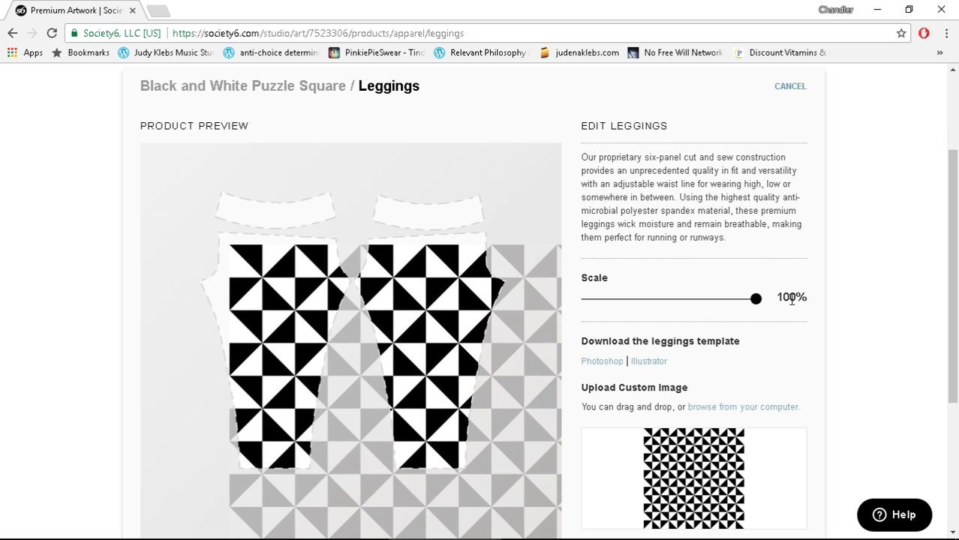
{"action": "left_click_drag", "start_coordinate": [407, 306], "coordinate": [330, 214]}
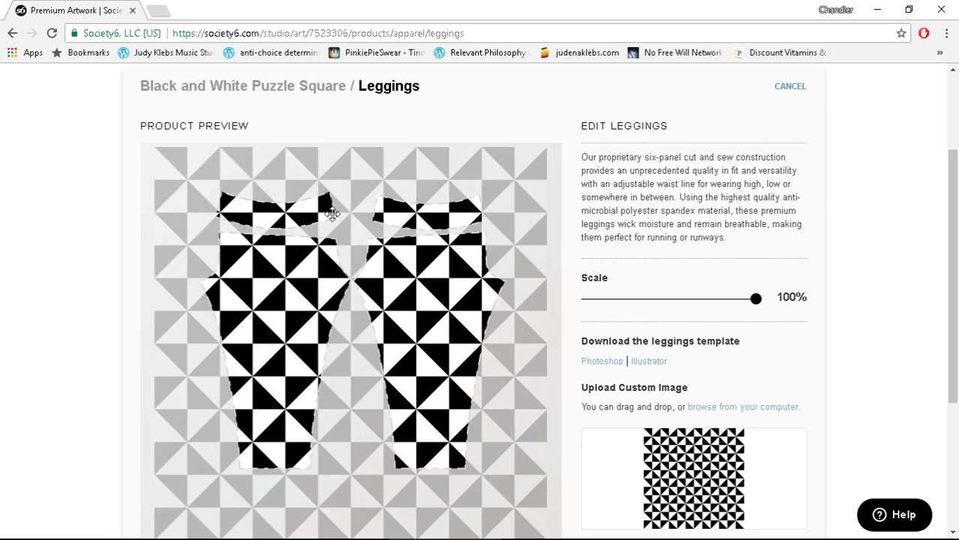
{"action": "left_click_drag", "start_coordinate": [364, 320], "coordinate": [367, 256]}
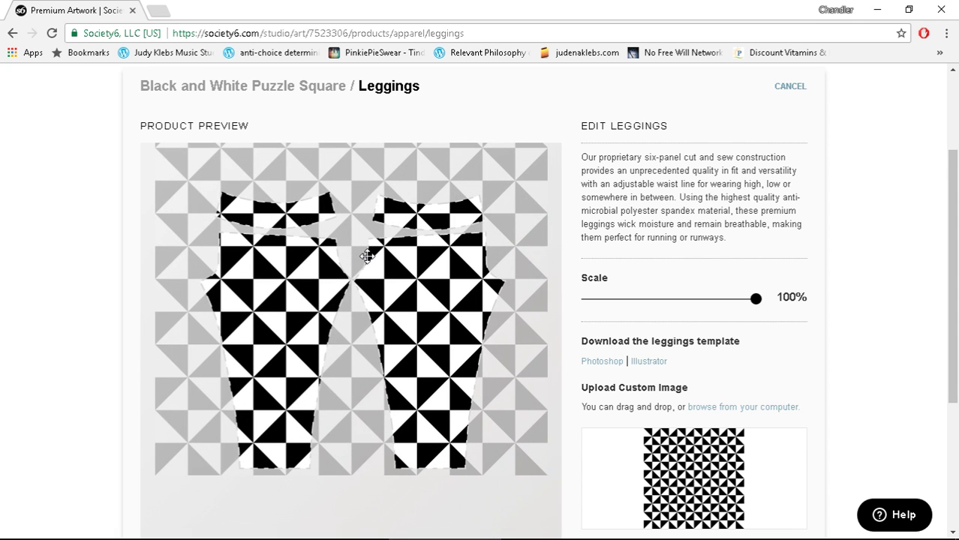
{"action": "left_click_drag", "start_coordinate": [367, 256], "coordinate": [364, 292]}
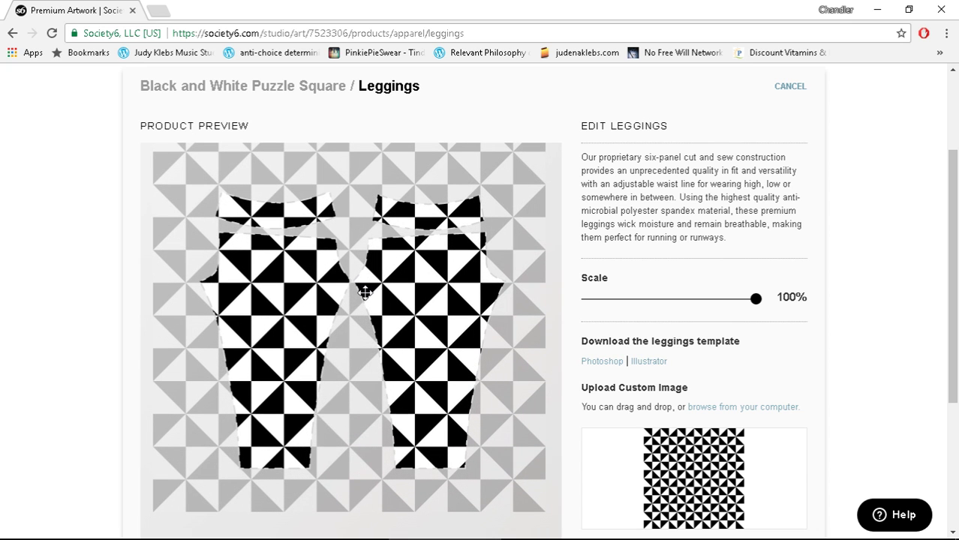
{"action": "left_click_drag", "start_coordinate": [365, 293], "coordinate": [366, 259]}
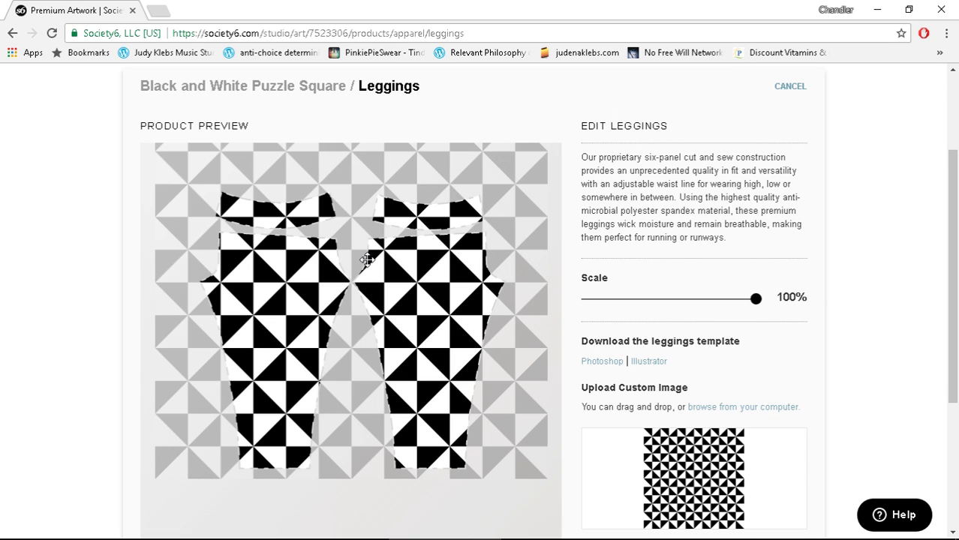
{"action": "left_click_drag", "start_coordinate": [366, 258], "coordinate": [367, 258]}
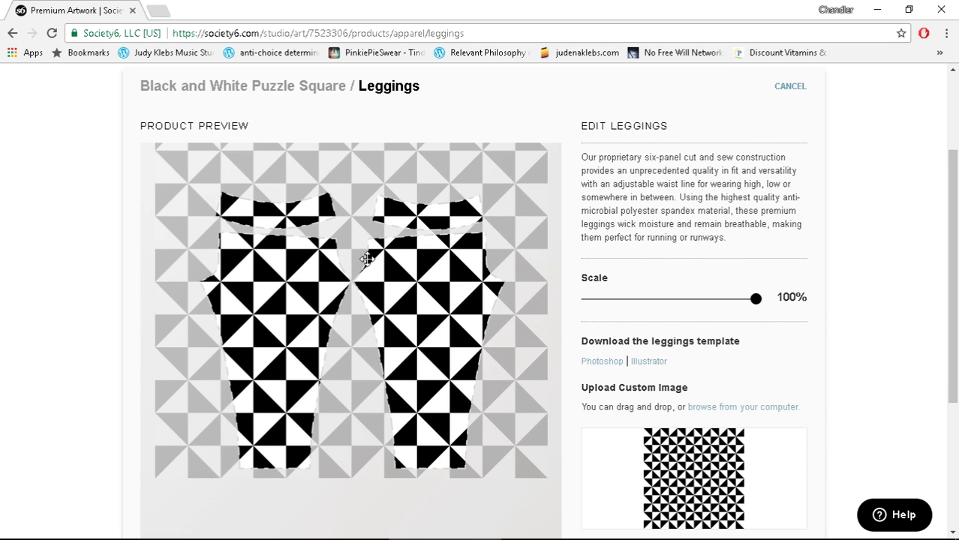
{"action": "scroll", "coordinate": [894, 285], "scroll_direction": "down", "scroll_amount": 2}
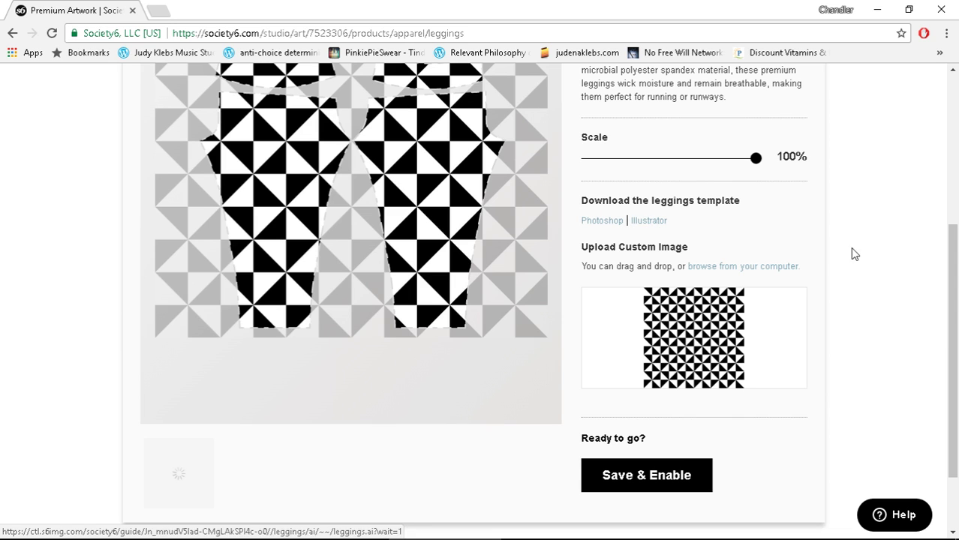
Save the artwork placement and enable the leggings product
{"action": "left_click", "coordinate": [670, 484]}
{"action": "scroll", "coordinate": [951, 354], "scroll_direction": "down", "scroll_amount": 2}
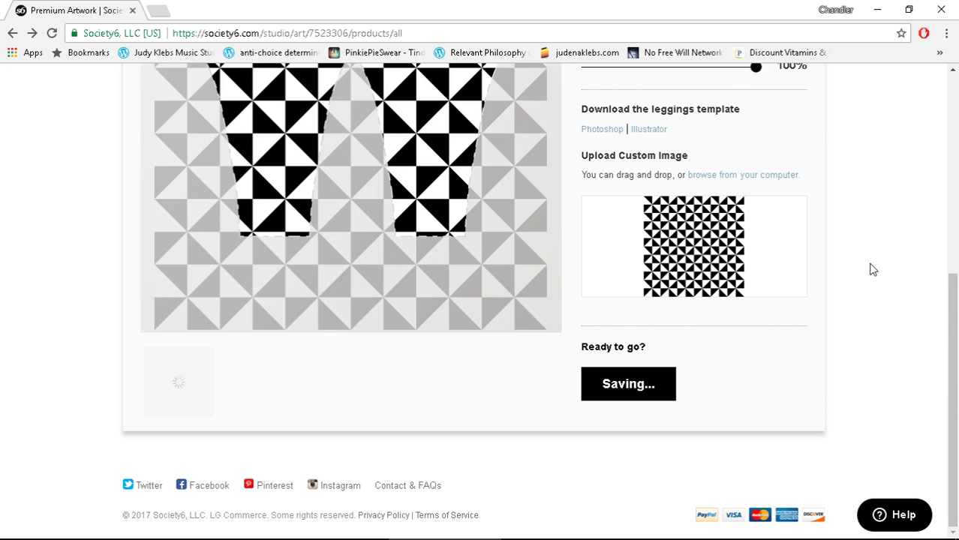
{"action": "scroll", "coordinate": [869, 270], "scroll_direction": "down", "scroll_amount": 3}
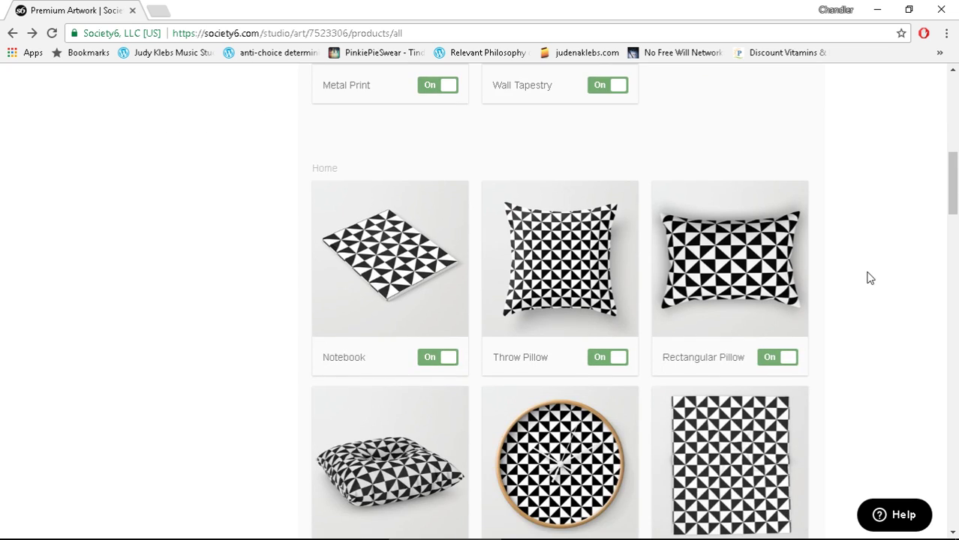
Review the Art and Home products of Black and White Puzzle Square to check which ones are enabled
{"action": "scroll", "coordinate": [870, 277], "scroll_direction": "down", "scroll_amount": 6}
{"action": "scroll", "coordinate": [893, 273], "scroll_direction": "up", "scroll_amount": 3}
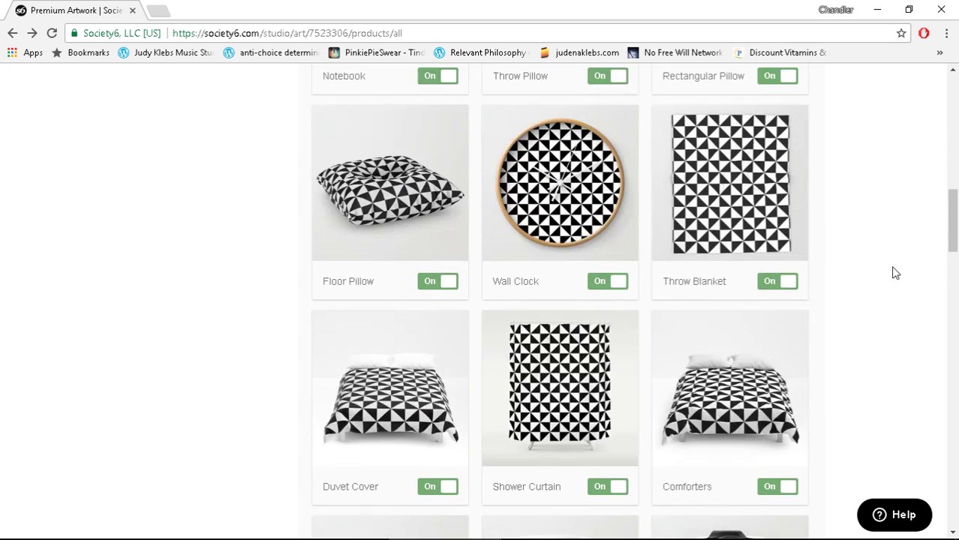
{"action": "scroll", "coordinate": [895, 272], "scroll_direction": "up", "scroll_amount": 10}
{"action": "scroll", "coordinate": [899, 278], "scroll_direction": "down", "scroll_amount": 2}
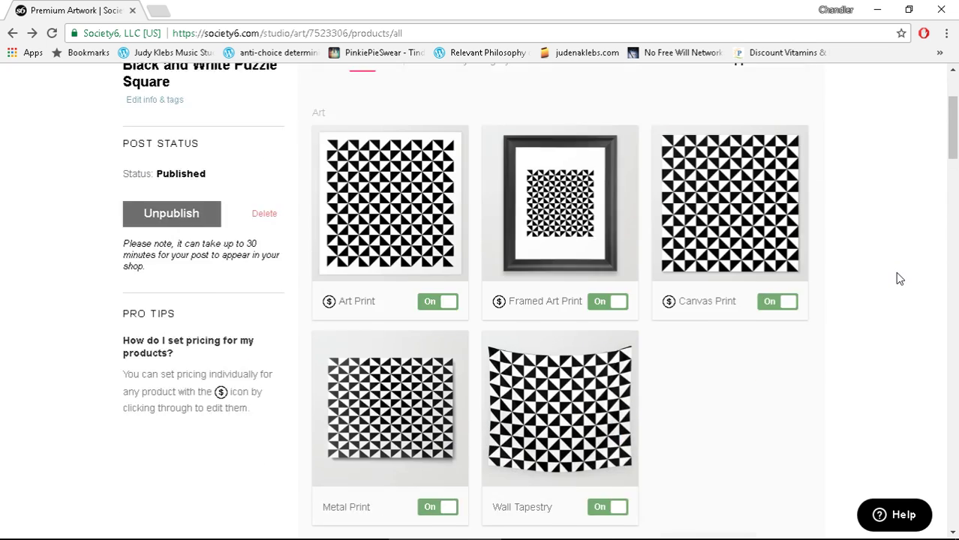
{"action": "scroll", "coordinate": [896, 273], "scroll_direction": "down", "scroll_amount": 1}
{"action": "scroll", "coordinate": [896, 273], "scroll_direction": "up", "scroll_amount": 1}
{"action": "scroll", "coordinate": [896, 274], "scroll_direction": "down", "scroll_amount": 2}
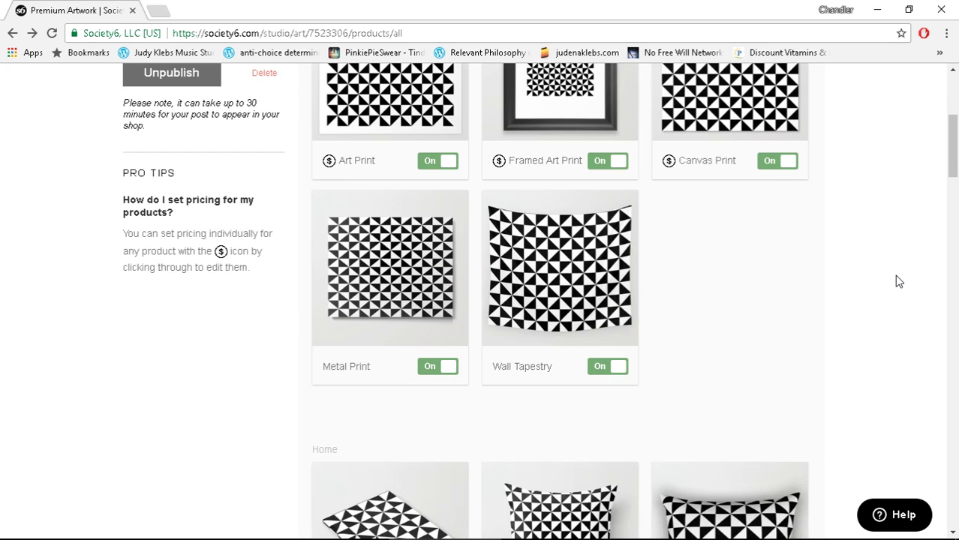
{"action": "scroll", "coordinate": [899, 281], "scroll_direction": "down", "scroll_amount": 4}
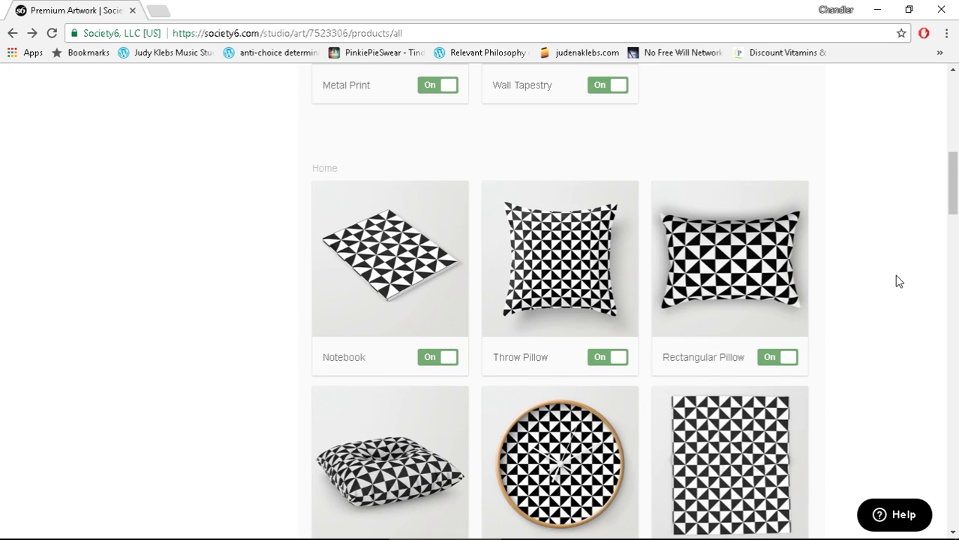
{"action": "scroll", "coordinate": [900, 281], "scroll_direction": "down", "scroll_amount": 6}
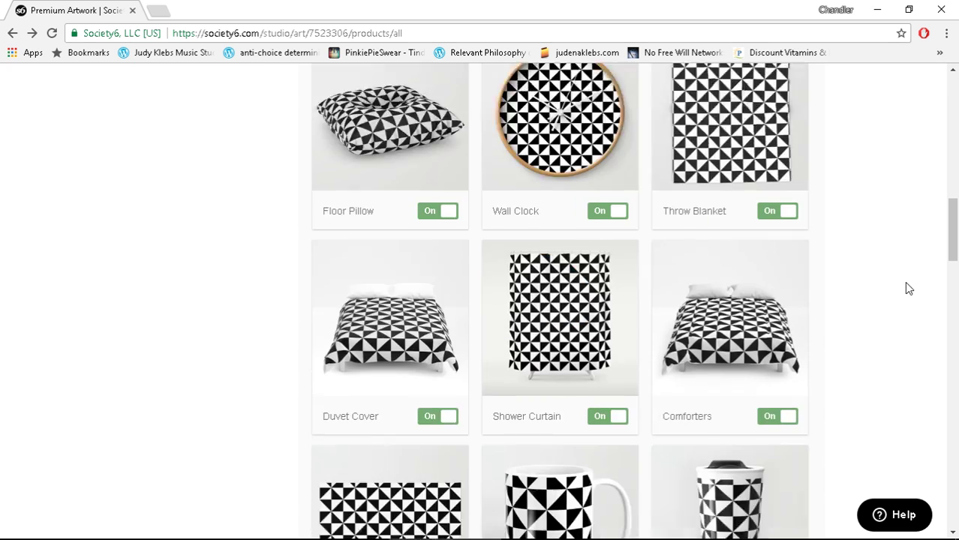
Find the disabled Beach Towel in the Home products and open it for editing
{"action": "scroll", "coordinate": [914, 287], "scroll_direction": "down", "scroll_amount": 5}
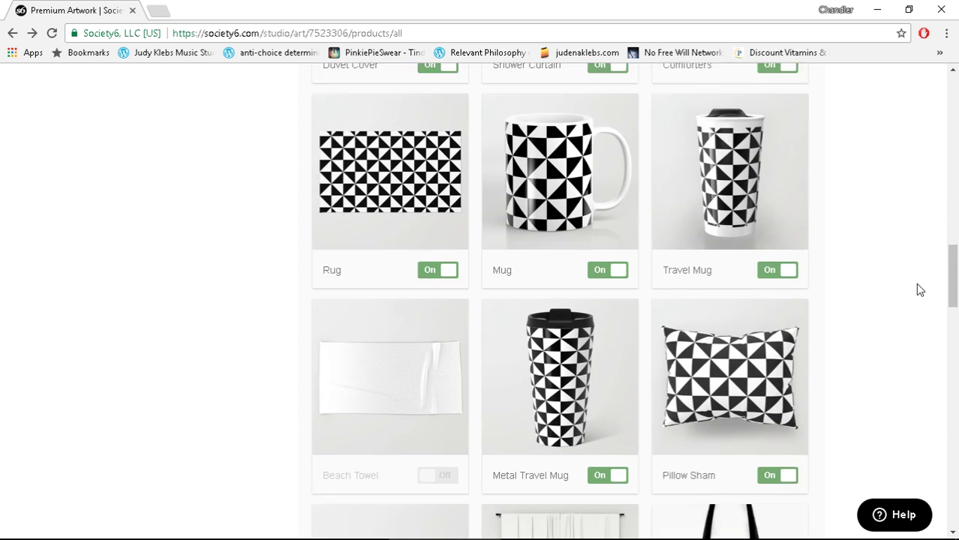
{"action": "scroll", "coordinate": [917, 285], "scroll_direction": "down", "scroll_amount": 1}
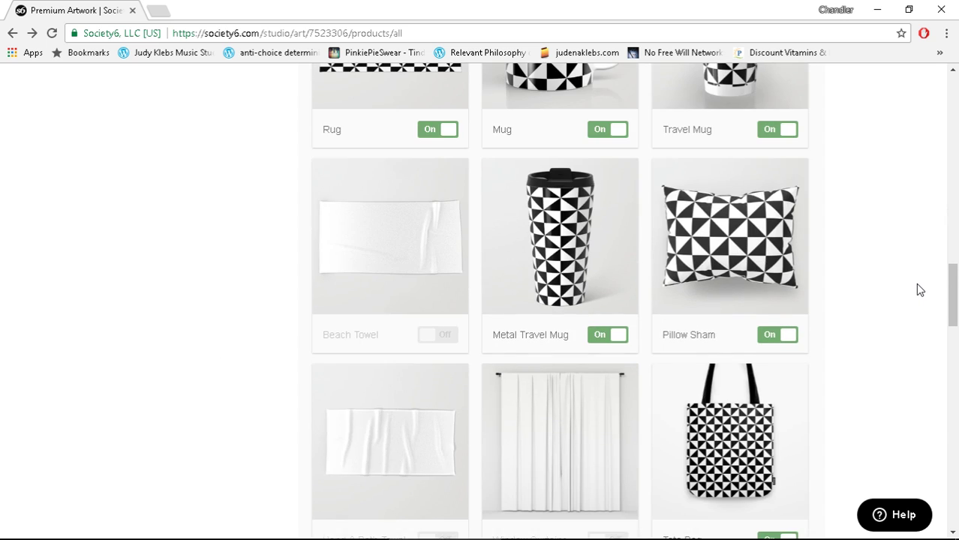
{"action": "scroll", "coordinate": [263, 228], "scroll_direction": "down", "scroll_amount": 1}
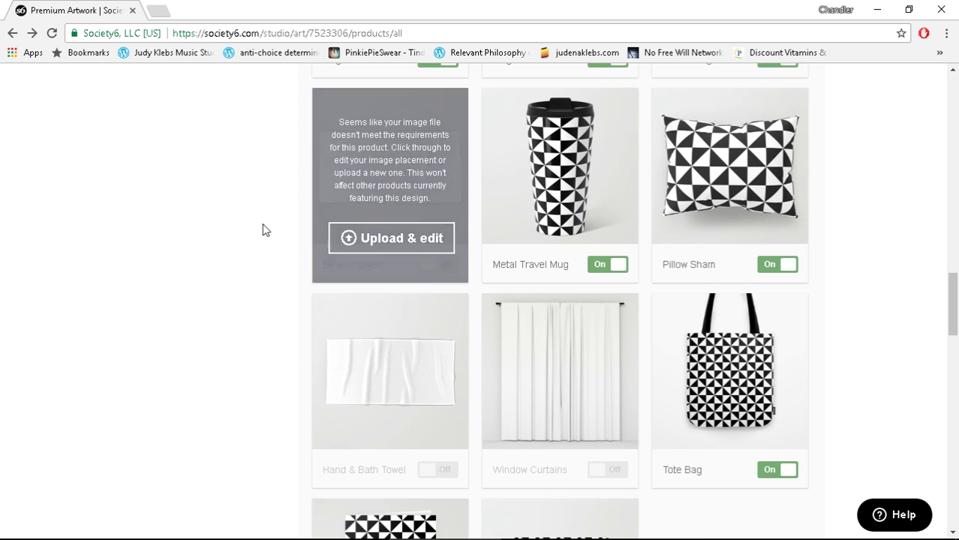
{"action": "left_click", "coordinate": [398, 184]}
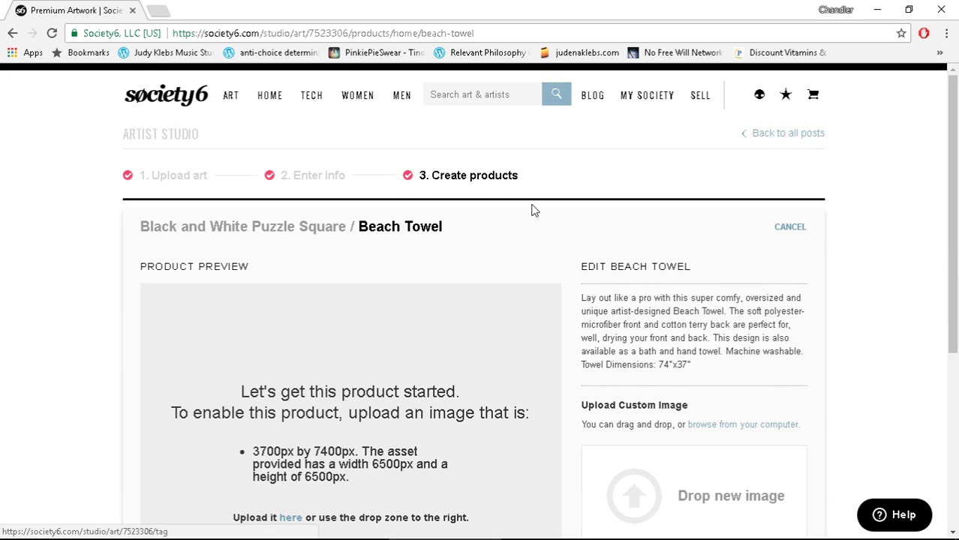
{"action": "scroll", "coordinate": [893, 300], "scroll_direction": "down", "scroll_amount": 2}
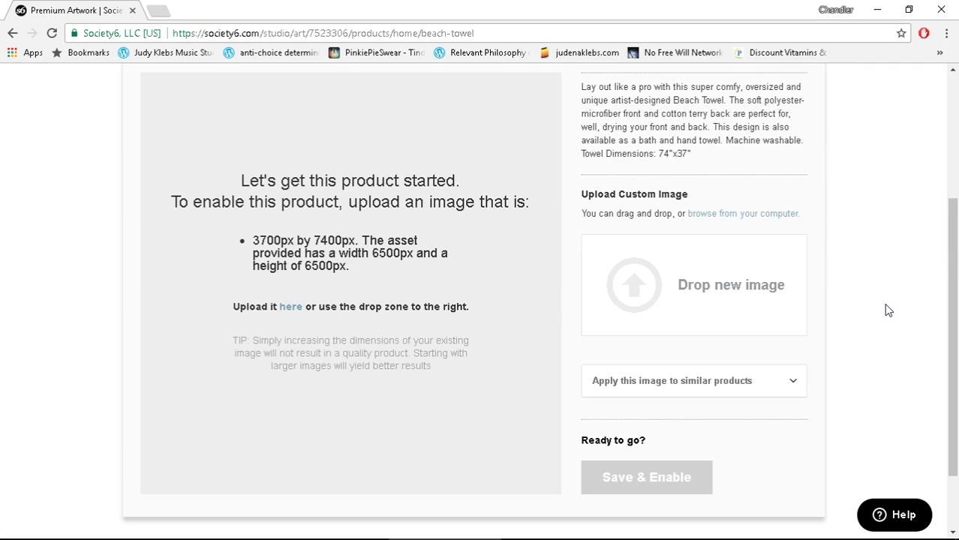
Upload puzzle-square-9000px.png from the society6uploads folder as the beach towel's custom image and apply it to the Hand & Bath Towel too
{"action": "left_click", "coordinate": [289, 307]}
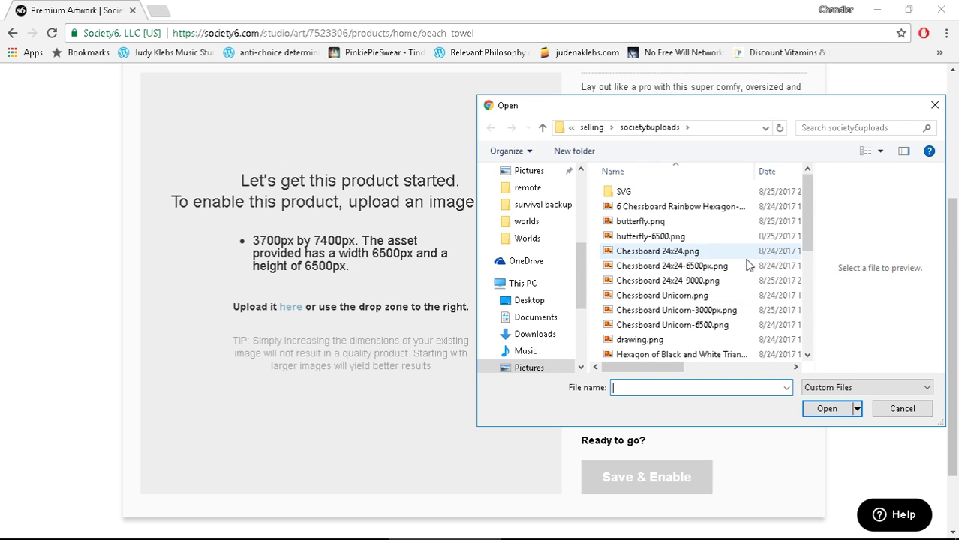
{"action": "scroll", "coordinate": [742, 268], "scroll_direction": "down", "scroll_amount": 2}
{"action": "scroll", "coordinate": [739, 268], "scroll_direction": "down", "scroll_amount": 4}
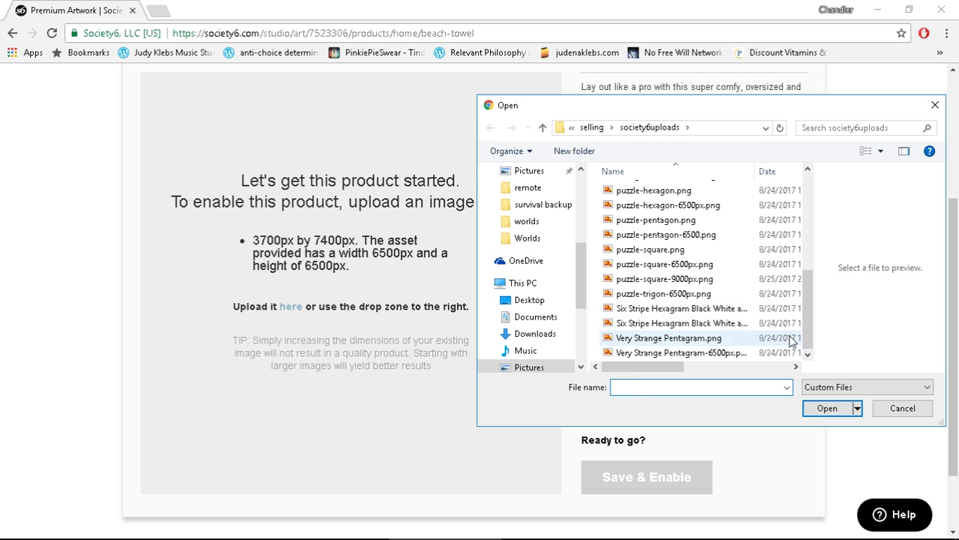
{"action": "scroll", "coordinate": [694, 330], "scroll_direction": "up", "scroll_amount": 2}
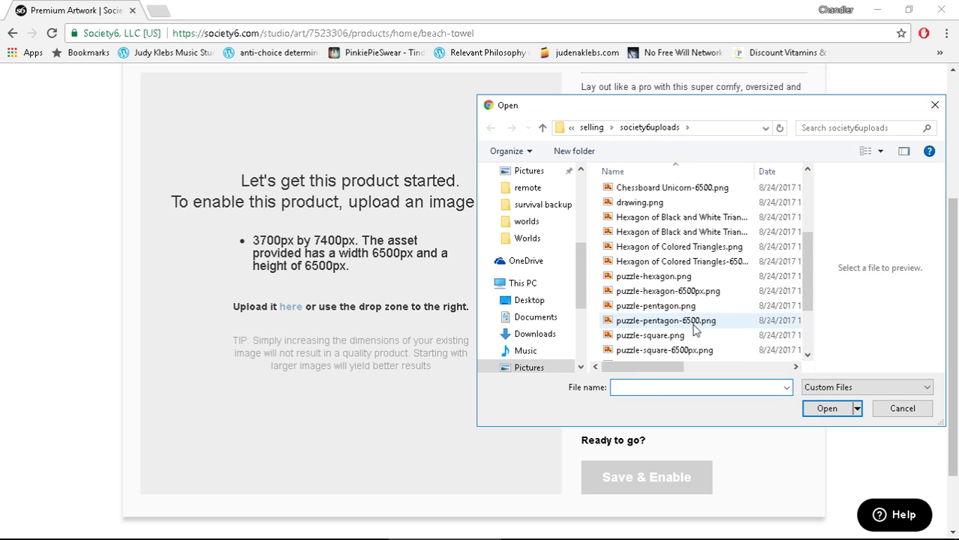
{"action": "scroll", "coordinate": [694, 328], "scroll_direction": "up", "scroll_amount": 1}
{"action": "scroll", "coordinate": [694, 323], "scroll_direction": "up", "scroll_amount": 1}
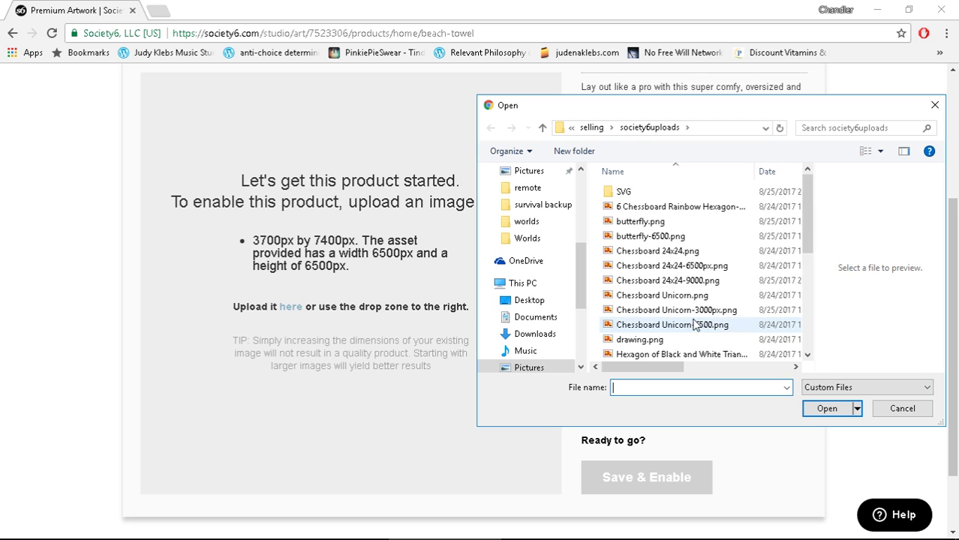
{"action": "scroll", "coordinate": [694, 324], "scroll_direction": "down", "scroll_amount": 1}
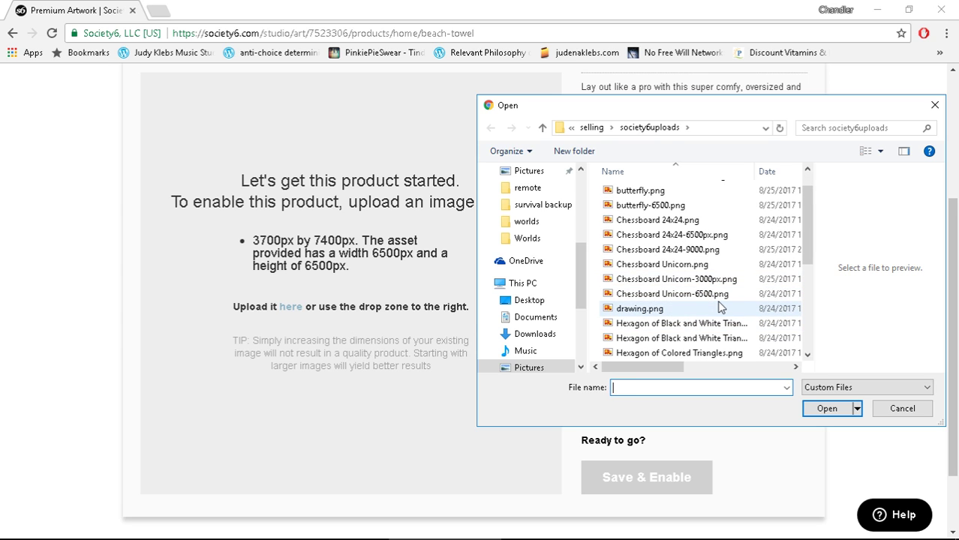
{"action": "scroll", "coordinate": [719, 309], "scroll_direction": "down", "scroll_amount": 3}
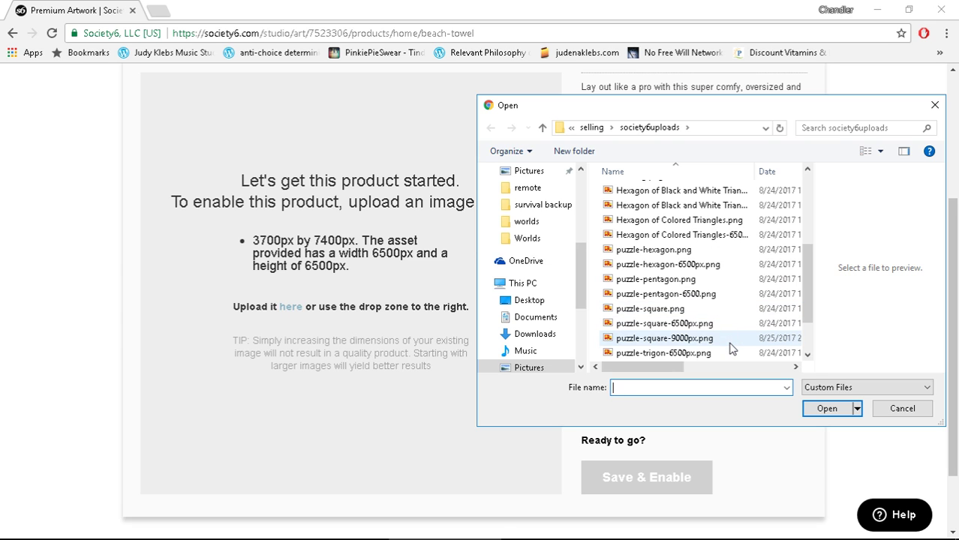
{"action": "scroll", "coordinate": [721, 349], "scroll_direction": "down", "scroll_amount": 1}
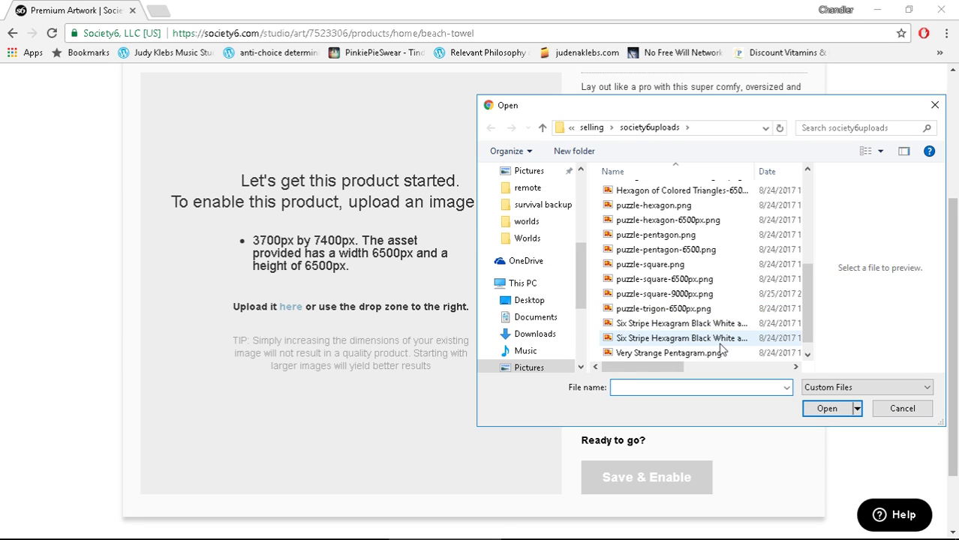
{"action": "left_click", "coordinate": [687, 294]}
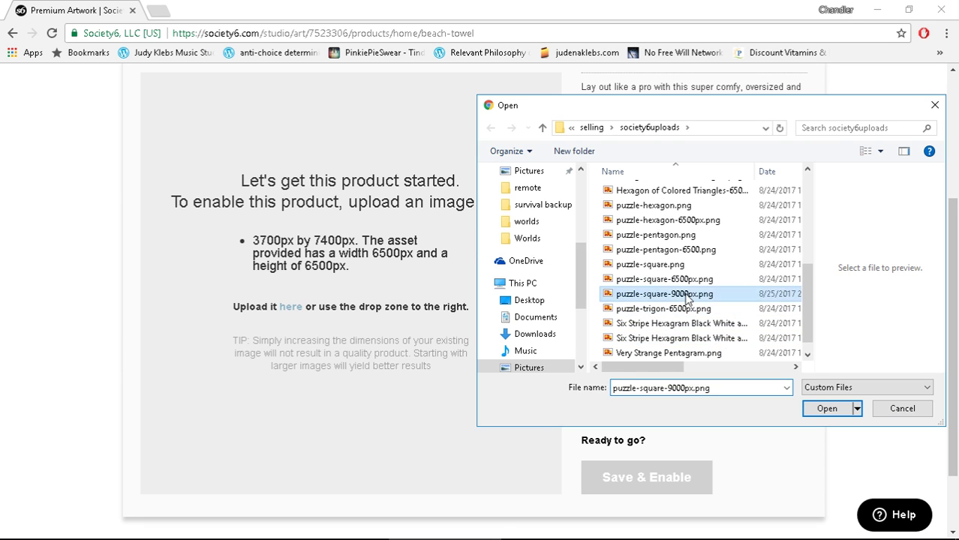
{"action": "left_click", "coordinate": [825, 409]}
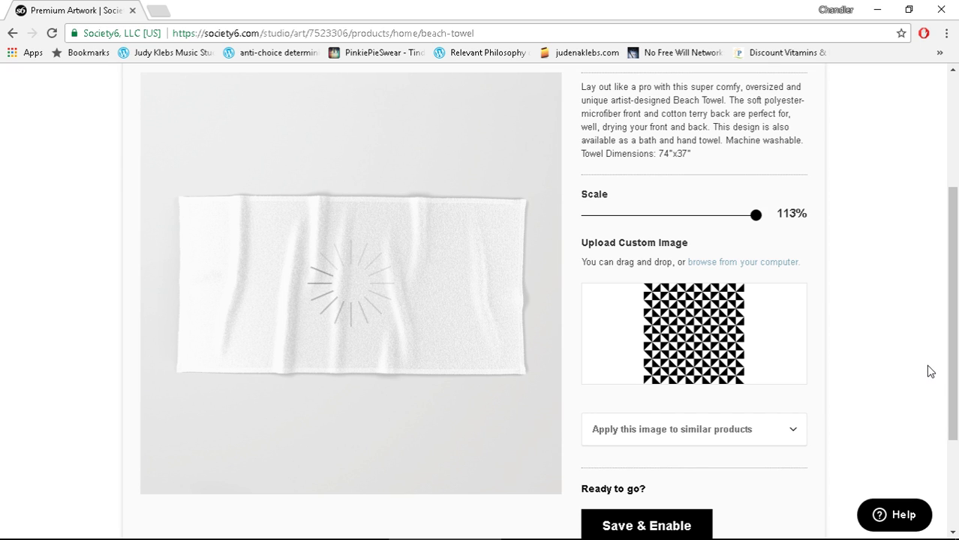
{"action": "left_click", "coordinate": [794, 432]}
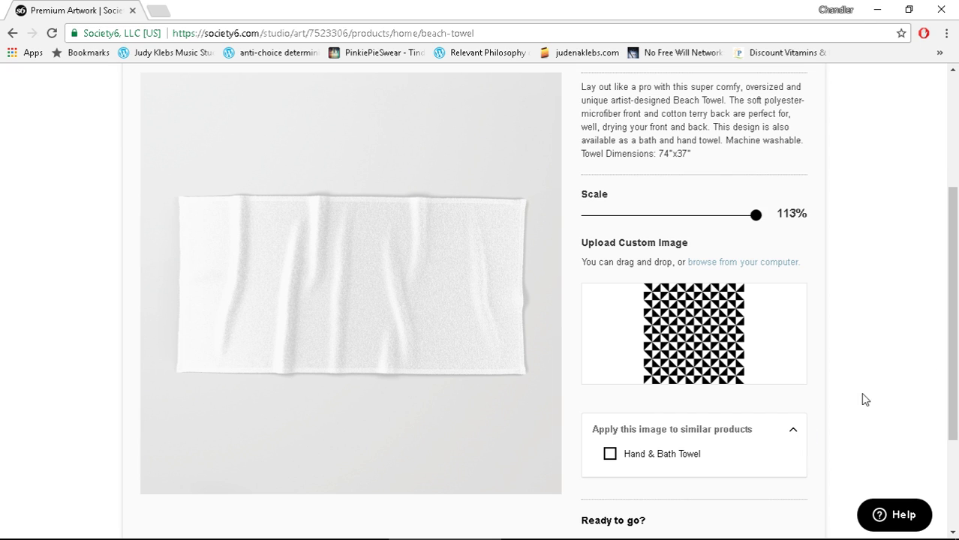
{"action": "left_click", "coordinate": [610, 454]}
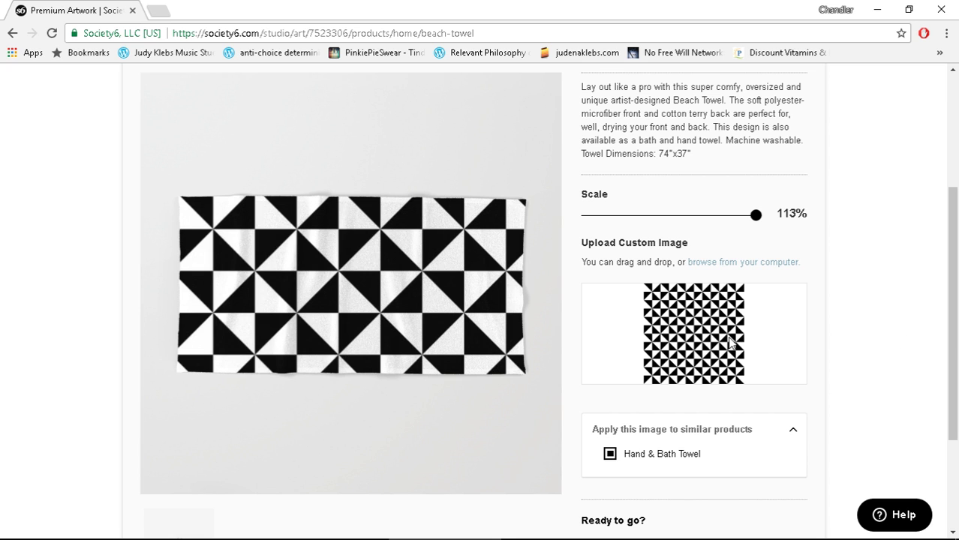
Try the beach towel artwork at 46% and 100% scale, repositioning the pattern on the towel
{"action": "left_click_drag", "start_coordinate": [756, 216], "coordinate": [663, 225]}
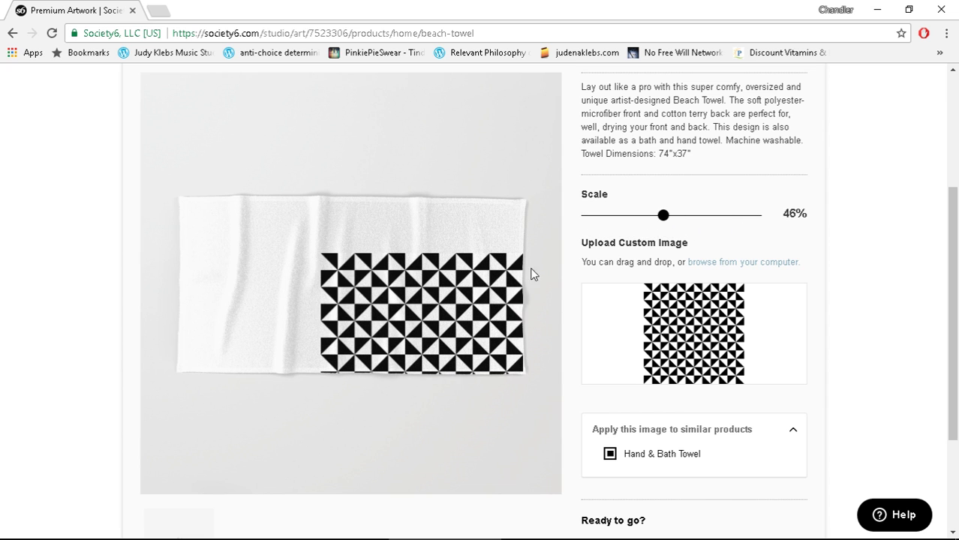
{"action": "left_click_drag", "start_coordinate": [466, 311], "coordinate": [399, 253]}
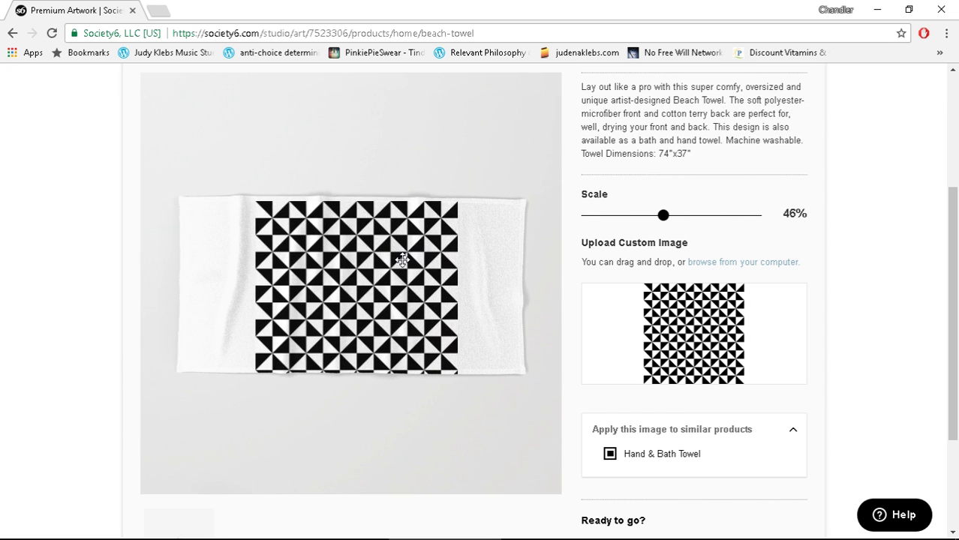
{"action": "left_click_drag", "start_coordinate": [660, 217], "coordinate": [786, 216]}
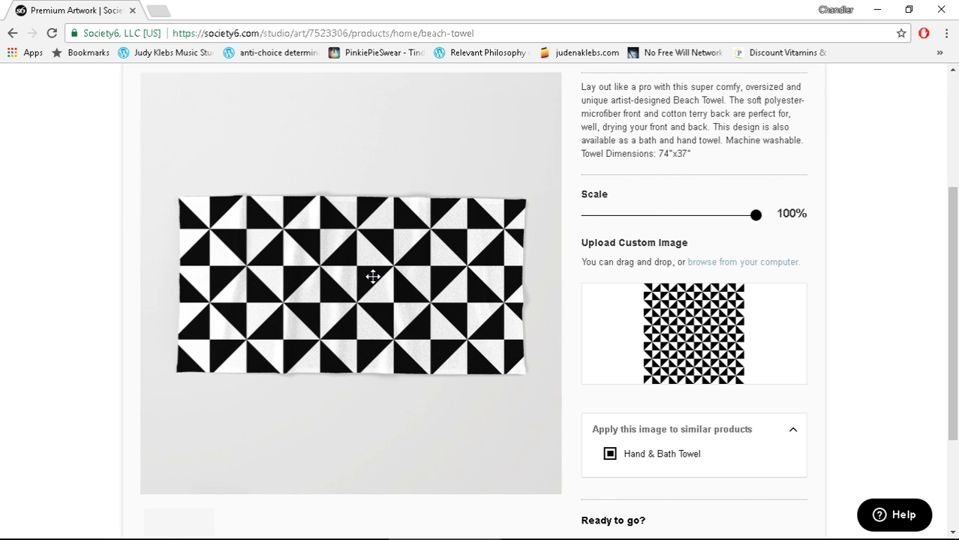
{"action": "left_click_drag", "start_coordinate": [372, 276], "coordinate": [363, 277]}
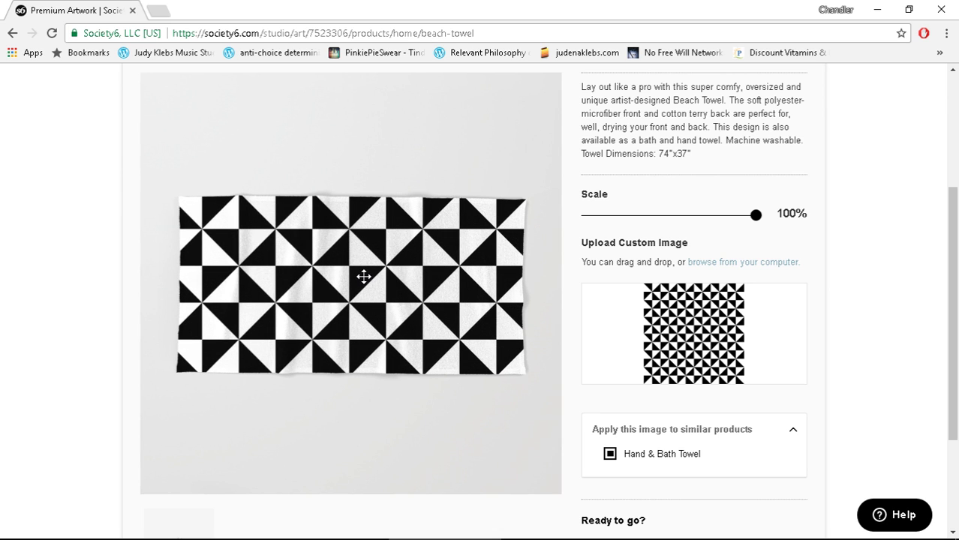
{"action": "left_click_drag", "start_coordinate": [363, 276], "coordinate": [344, 246]}
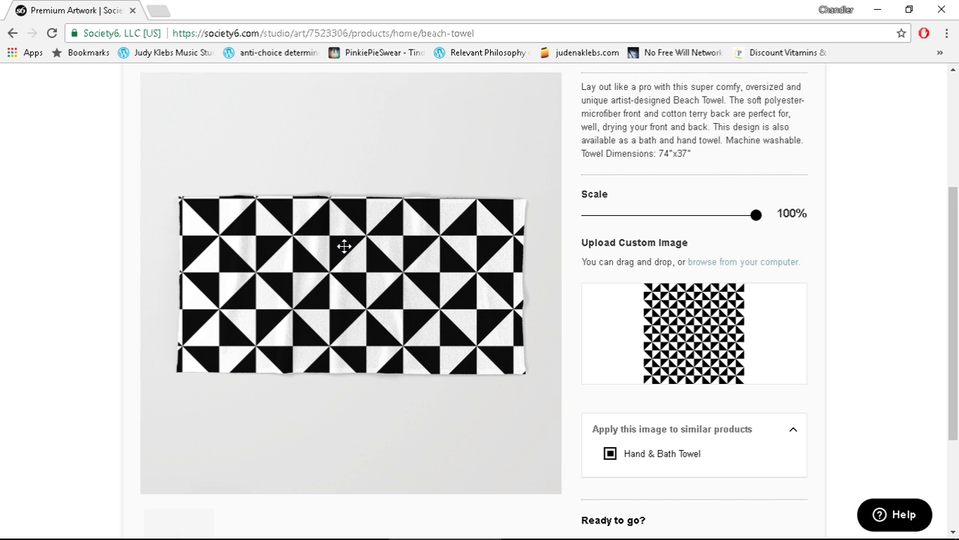
{"action": "left_click_drag", "start_coordinate": [343, 247], "coordinate": [347, 249]}
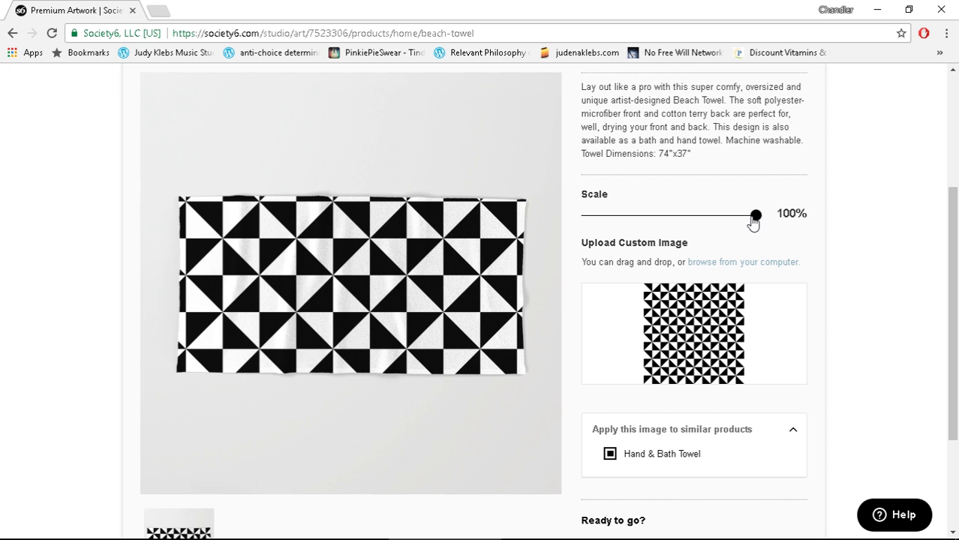
Reduce the artwork scale to 94% and finally 90%, repositioning the pattern so it covers the whole beach towel evenly
{"action": "left_click_drag", "start_coordinate": [754, 218], "coordinate": [745, 217]}
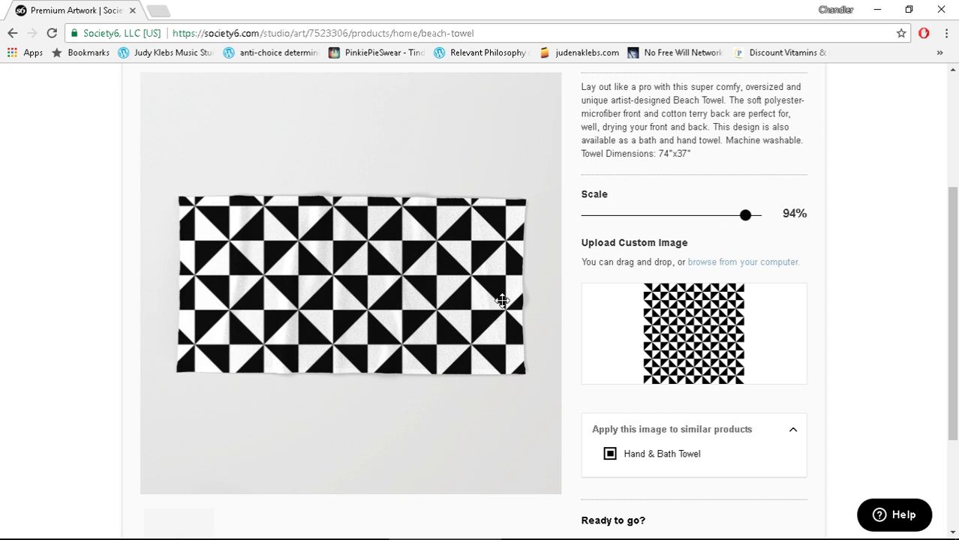
{"action": "left_click_drag", "start_coordinate": [387, 292], "coordinate": [390, 283]}
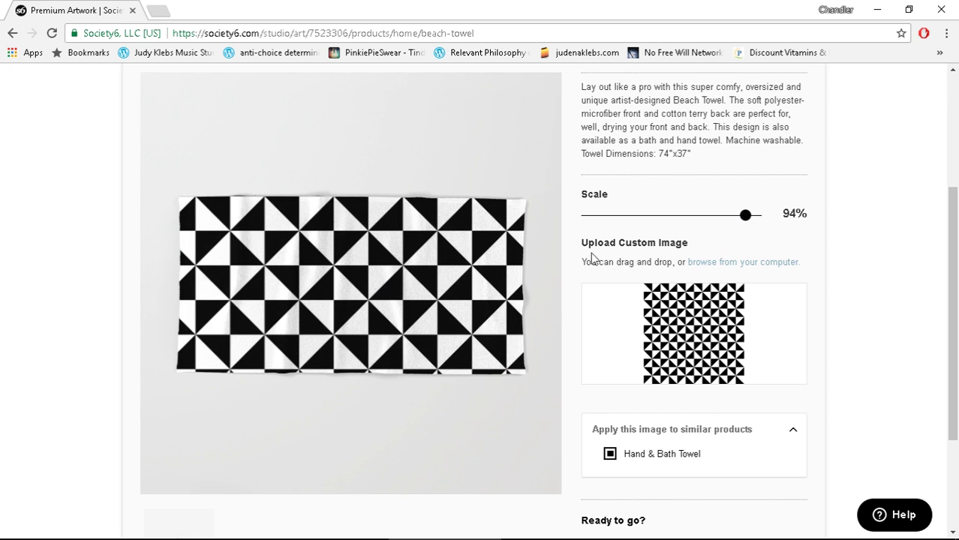
{"action": "left_click_drag", "start_coordinate": [745, 216], "coordinate": [739, 215]}
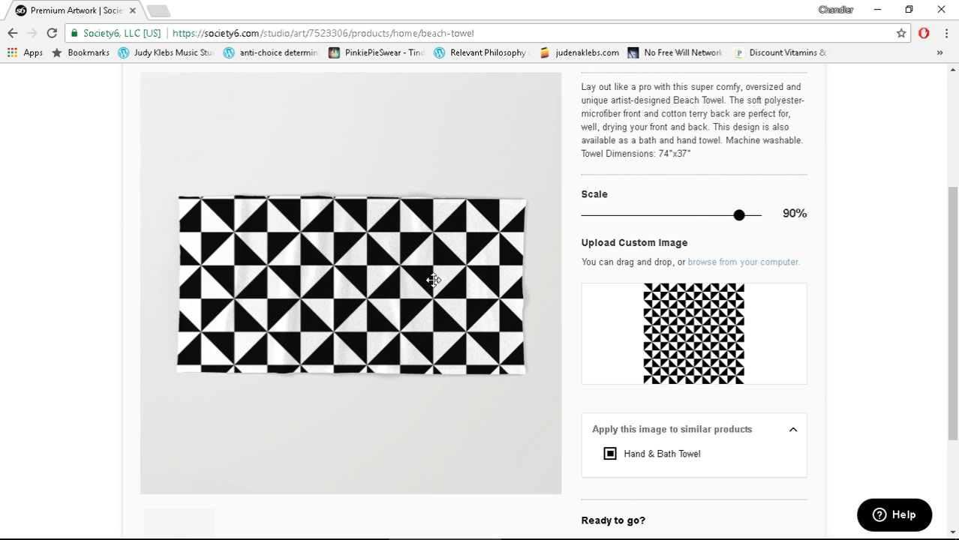
{"action": "left_click_drag", "start_coordinate": [368, 281], "coordinate": [364, 286]}
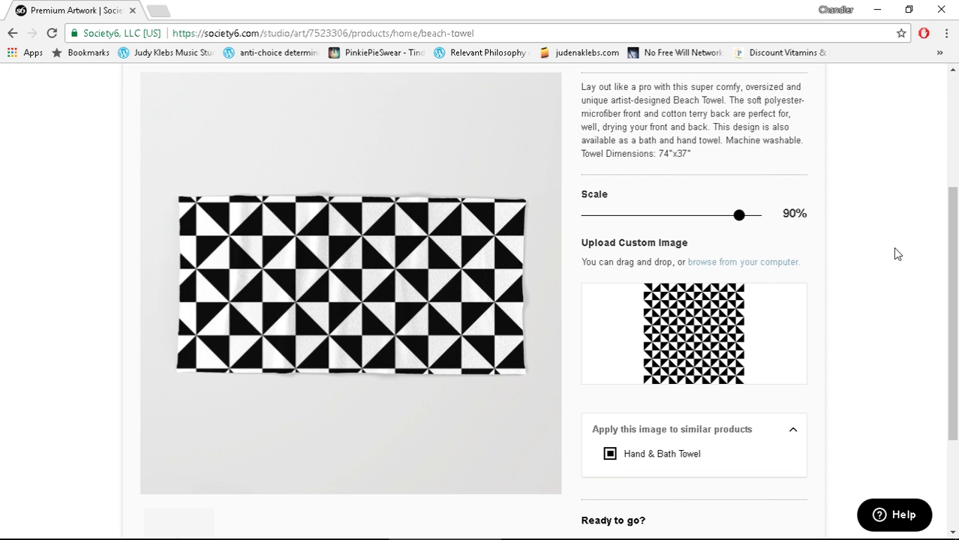
Save the artwork placement and enable the beach towel together with the selected Hand & Bath Towel
{"action": "left_click_drag", "start_coordinate": [949, 247], "coordinate": [956, 338]}
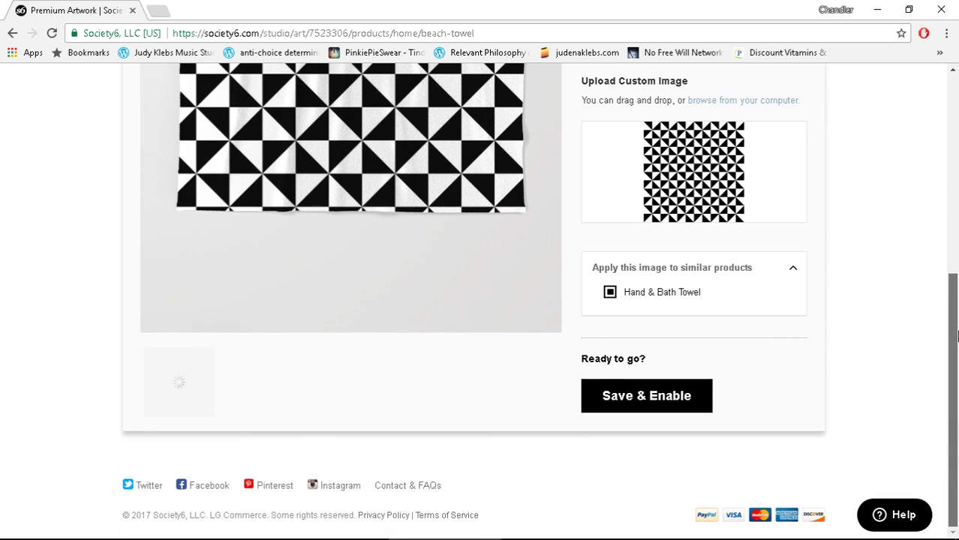
{"action": "left_click", "coordinate": [616, 404]}
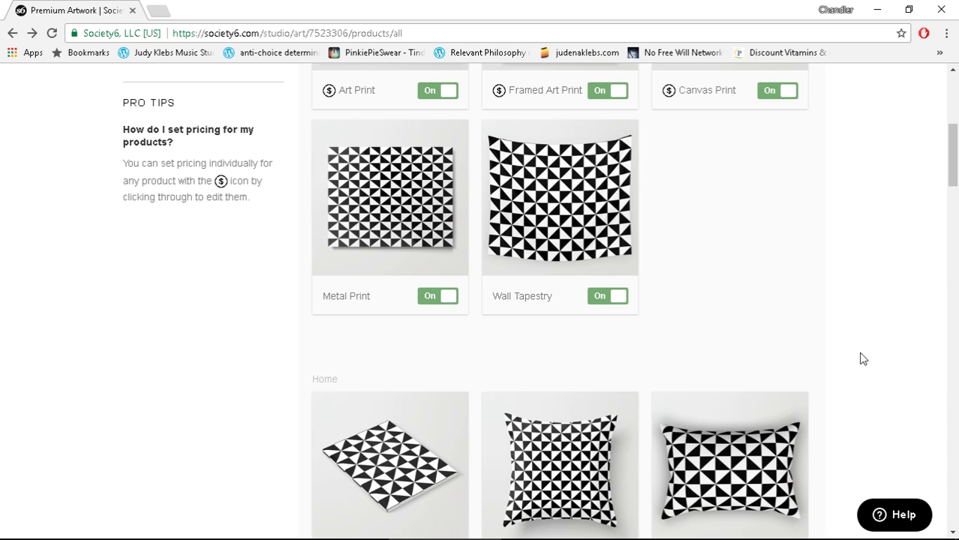
Enable the Hand & Bath Towel in the Home products of the Black and White Puzzle Square post
{"action": "scroll", "coordinate": [885, 334], "scroll_direction": "down", "scroll_amount": 3}
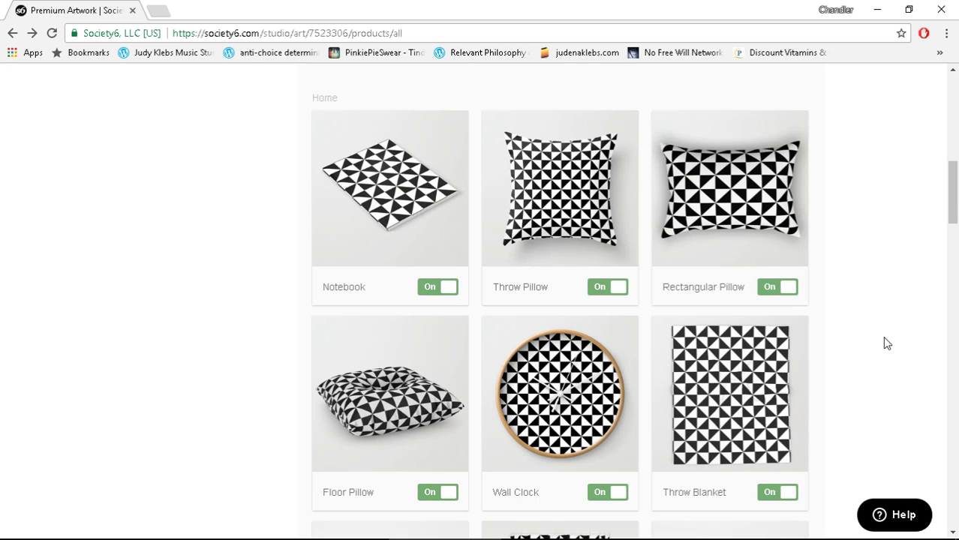
{"action": "scroll", "coordinate": [883, 336], "scroll_direction": "up", "scroll_amount": 2}
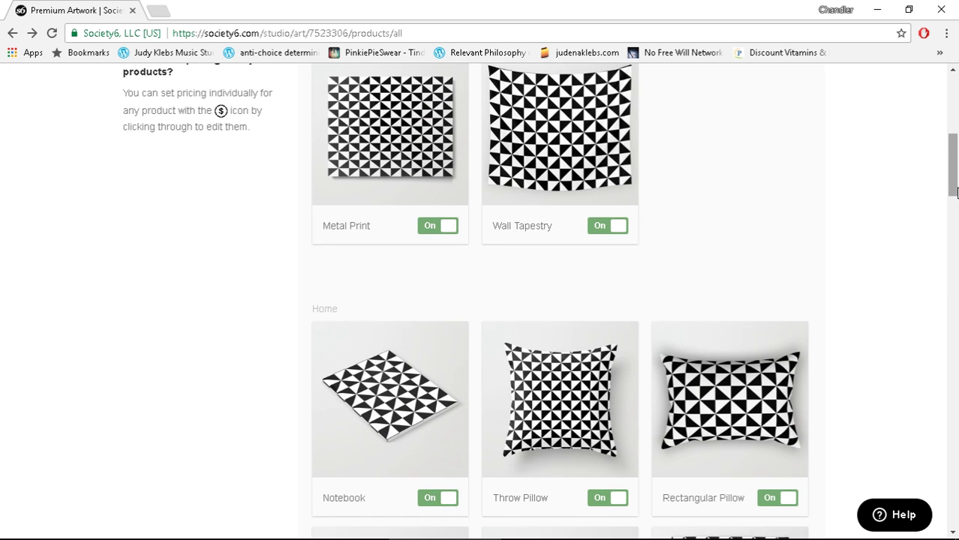
{"action": "left_click_drag", "start_coordinate": [953, 186], "coordinate": [956, 335]}
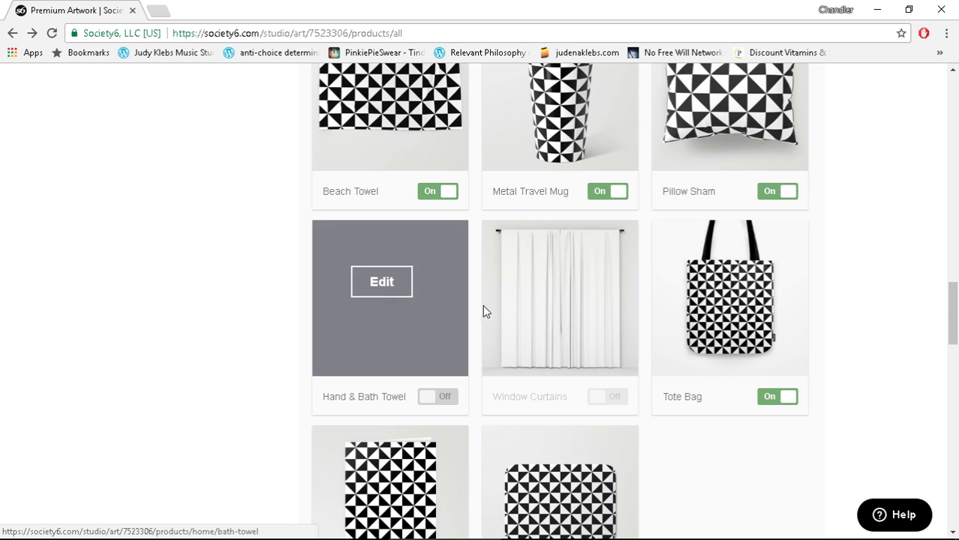
{"action": "left_click", "coordinate": [445, 401]}
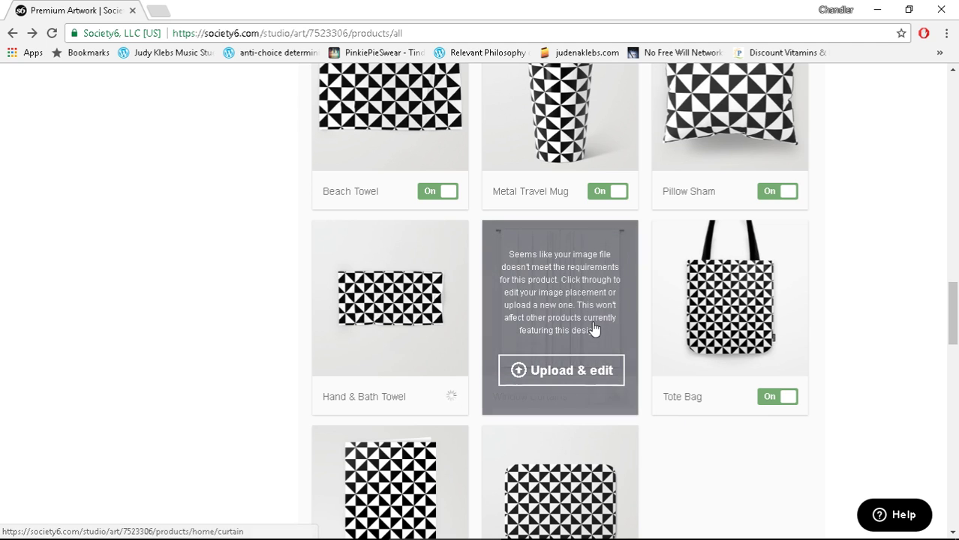
Open Window Curtains for editing and upload puzzle-square-9000px.png from the society6uploads folder as its custom image
{"action": "left_click", "coordinate": [576, 301]}
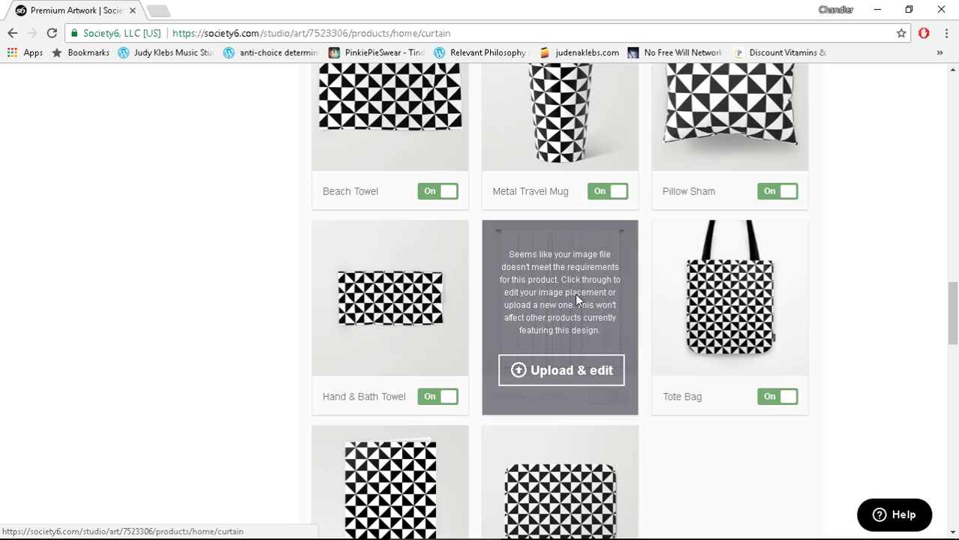
{"action": "scroll", "coordinate": [899, 336], "scroll_direction": "down", "scroll_amount": 1}
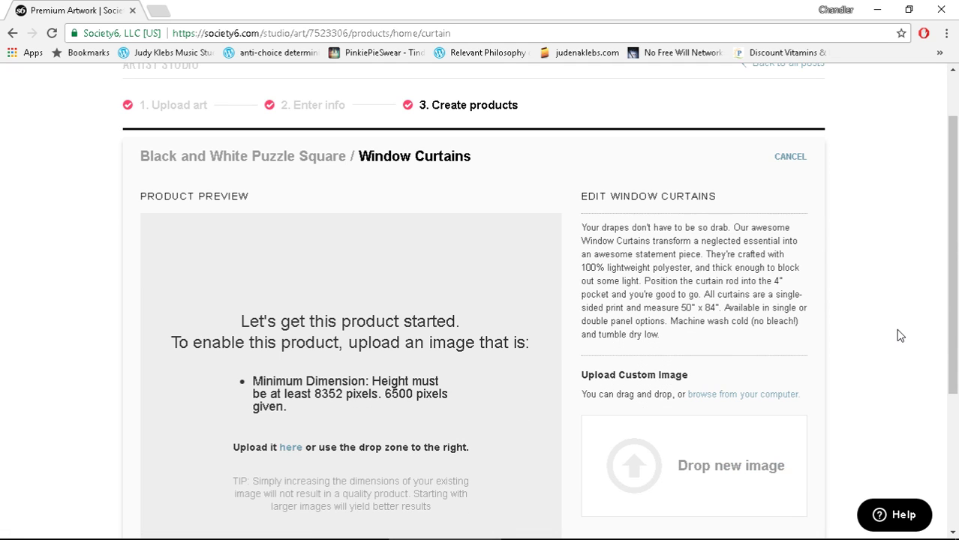
{"action": "scroll", "coordinate": [901, 336], "scroll_direction": "down", "scroll_amount": 2}
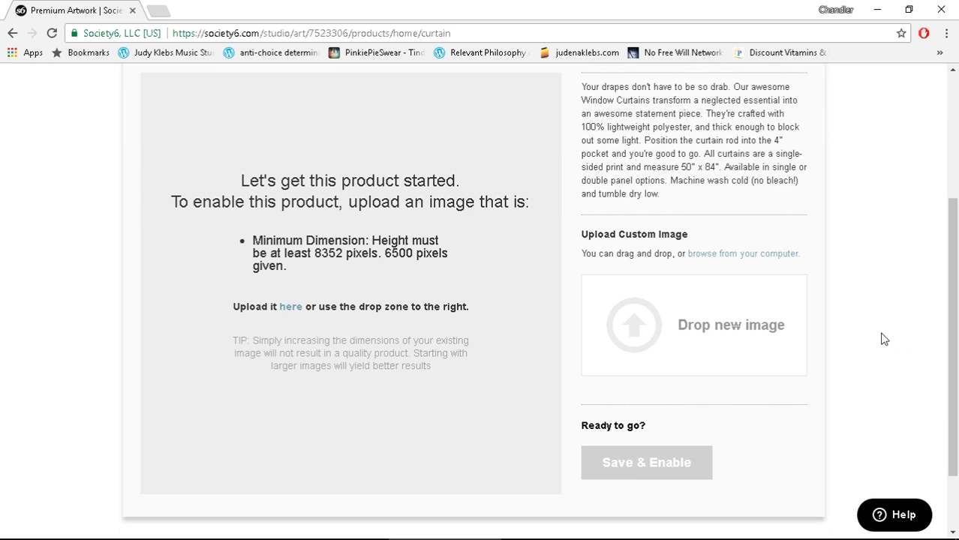
{"action": "left_click", "coordinate": [289, 306]}
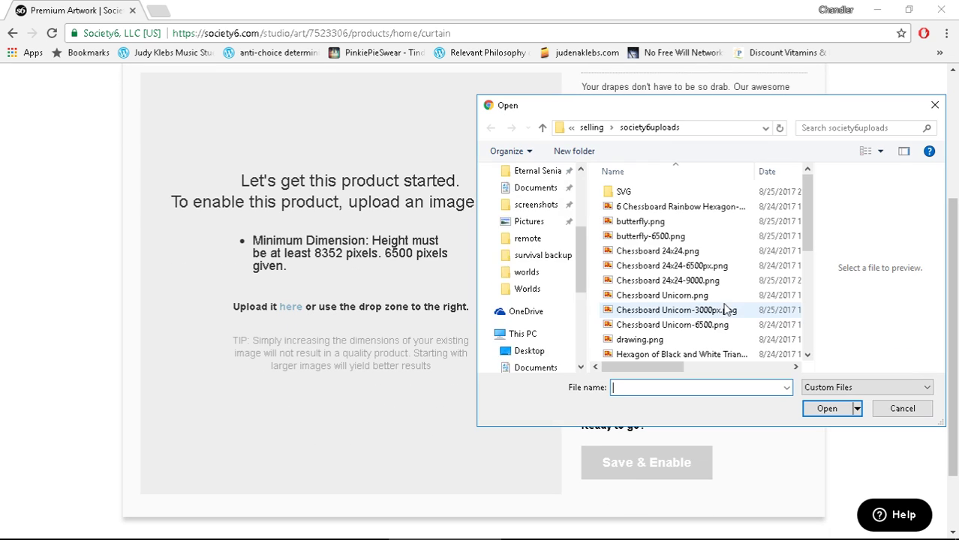
{"action": "scroll", "coordinate": [750, 314], "scroll_direction": "down", "scroll_amount": 1}
{"action": "scroll", "coordinate": [763, 318], "scroll_direction": "down", "scroll_amount": 3}
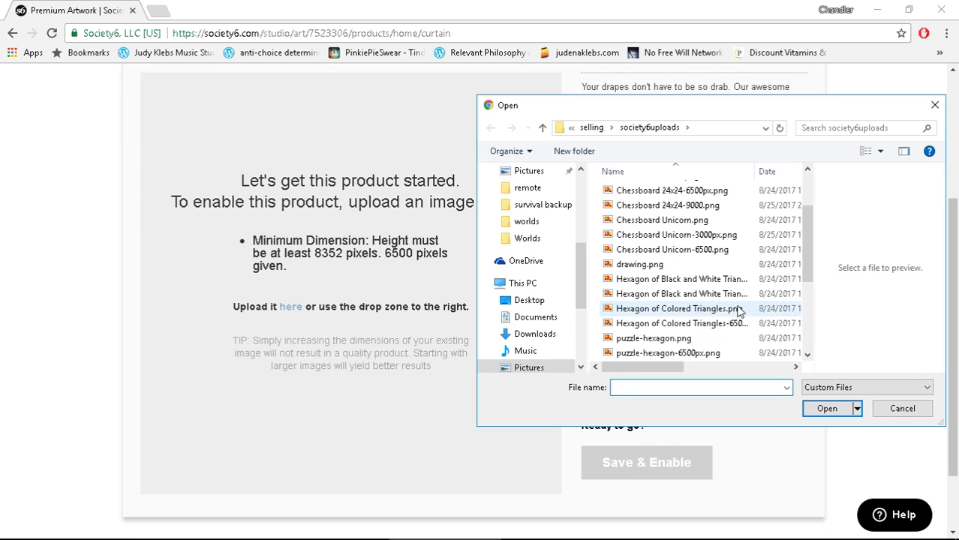
{"action": "scroll", "coordinate": [733, 294], "scroll_direction": "down", "scroll_amount": 1}
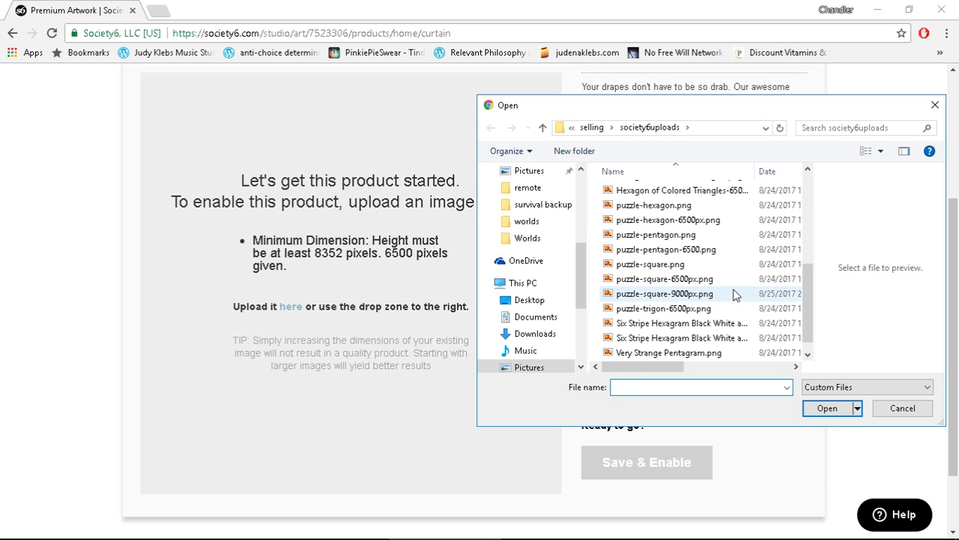
{"action": "left_click", "coordinate": [710, 295]}
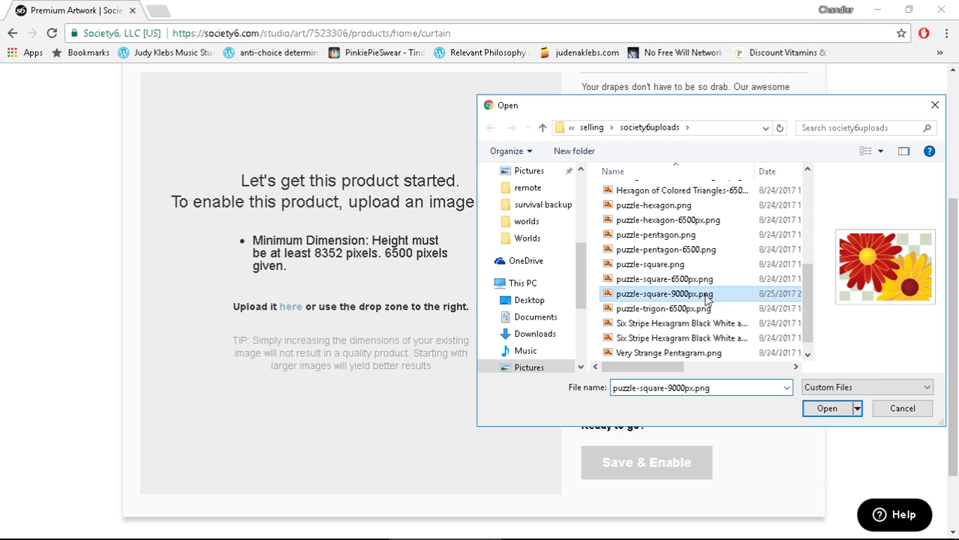
{"action": "left_click", "coordinate": [818, 410]}
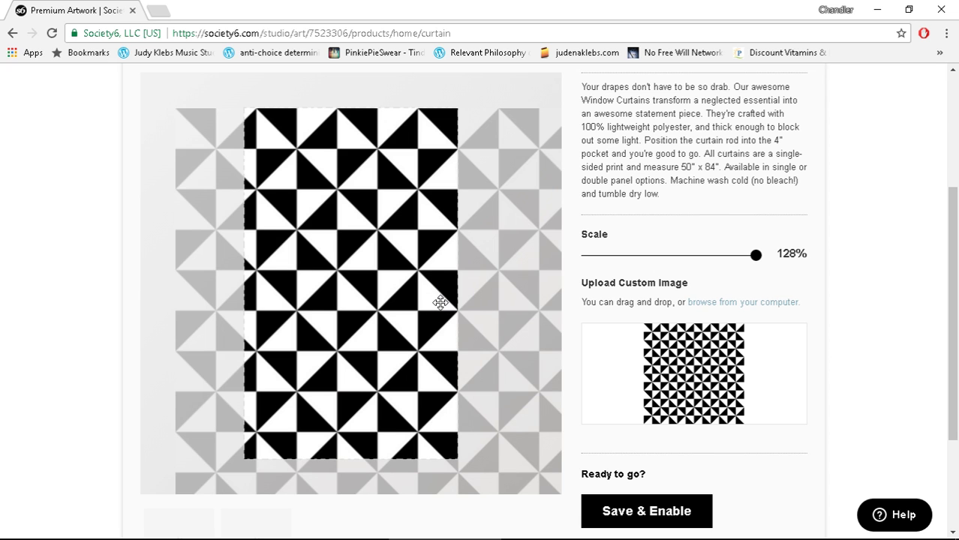
Try the curtain artwork at 100% and 90% scale, repositioning the pattern within the curtain area
{"action": "left_click_drag", "start_coordinate": [757, 264], "coordinate": [871, 258]}
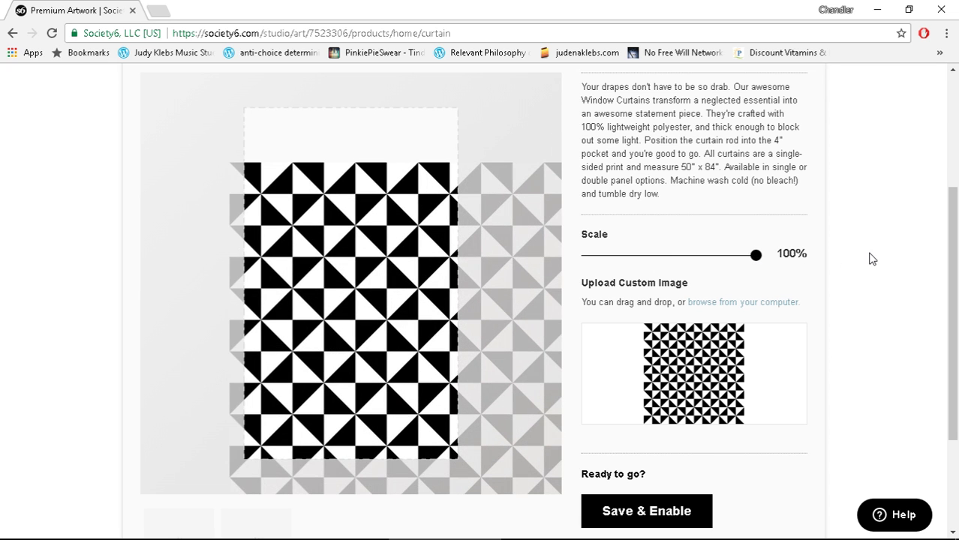
{"action": "left_click_drag", "start_coordinate": [397, 300], "coordinate": [336, 212]}
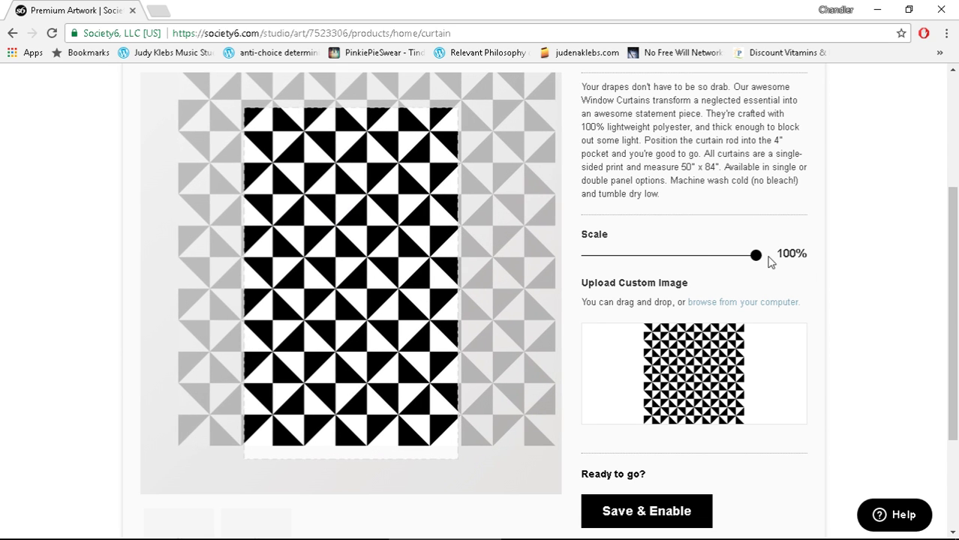
{"action": "left_click_drag", "start_coordinate": [756, 256], "coordinate": [739, 257]}
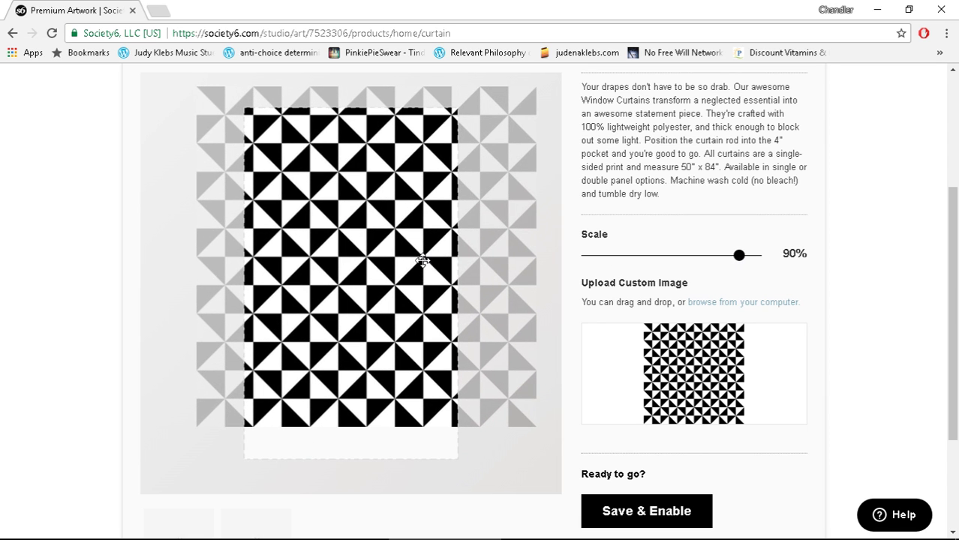
{"action": "left_click_drag", "start_coordinate": [401, 262], "coordinate": [417, 289]}
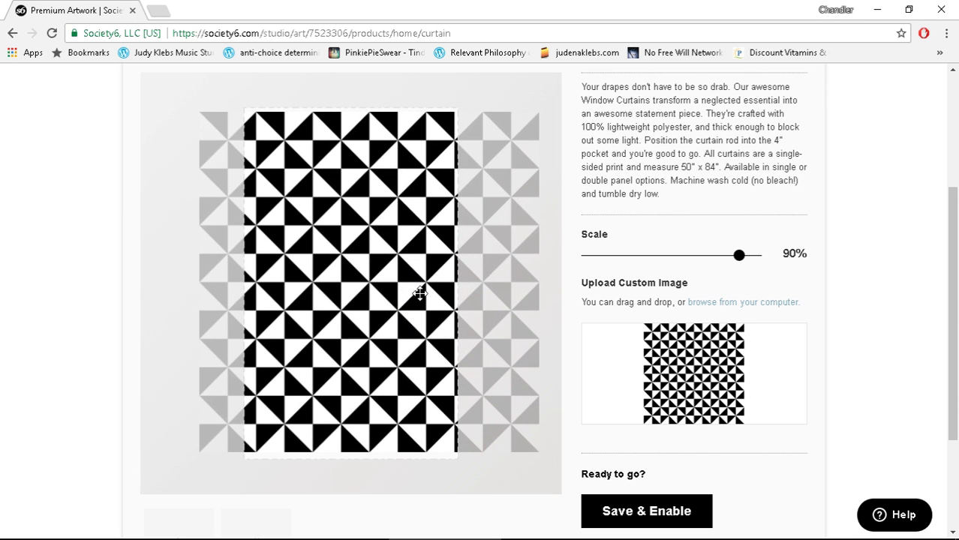
Set the artwork scale to 100%, center the pattern so it covers the whole curtain, and save and enable the Window Curtains
{"action": "left_click_drag", "start_coordinate": [739, 255], "coordinate": [756, 255]}
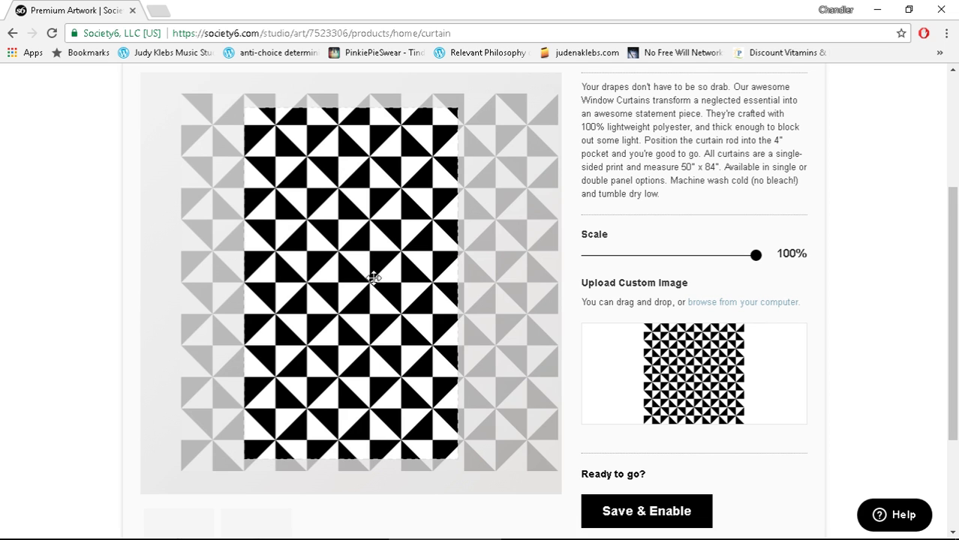
{"action": "left_click_drag", "start_coordinate": [371, 274], "coordinate": [356, 275]}
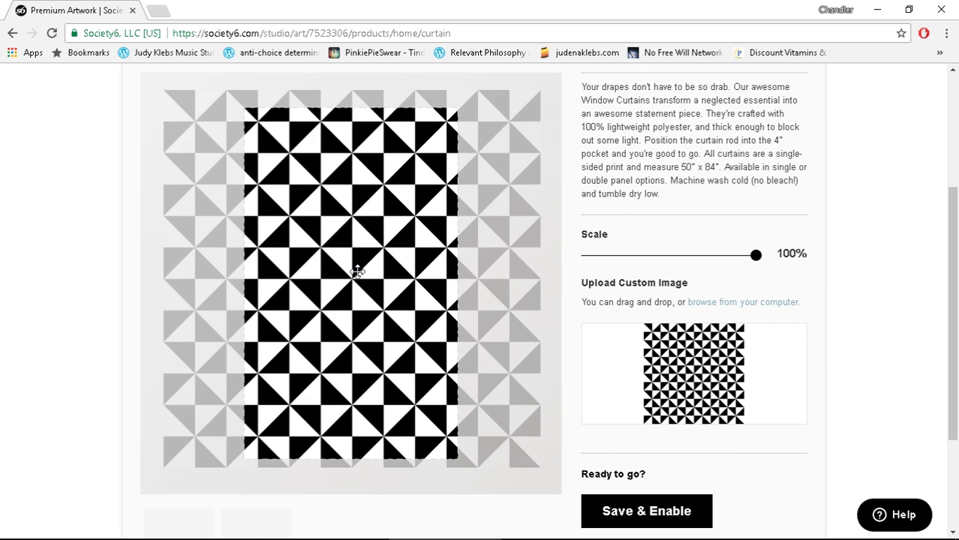
{"action": "left_click", "coordinate": [628, 514]}
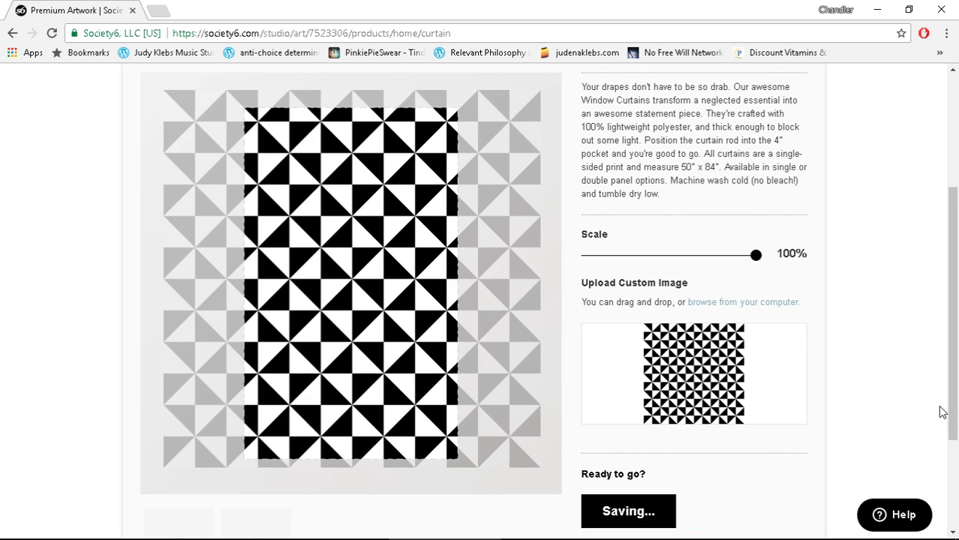
Check the Black and White Puzzle Square product list through all categories for products that are still disabled
{"action": "scroll", "coordinate": [942, 411], "scroll_direction": "down", "scroll_amount": 2}
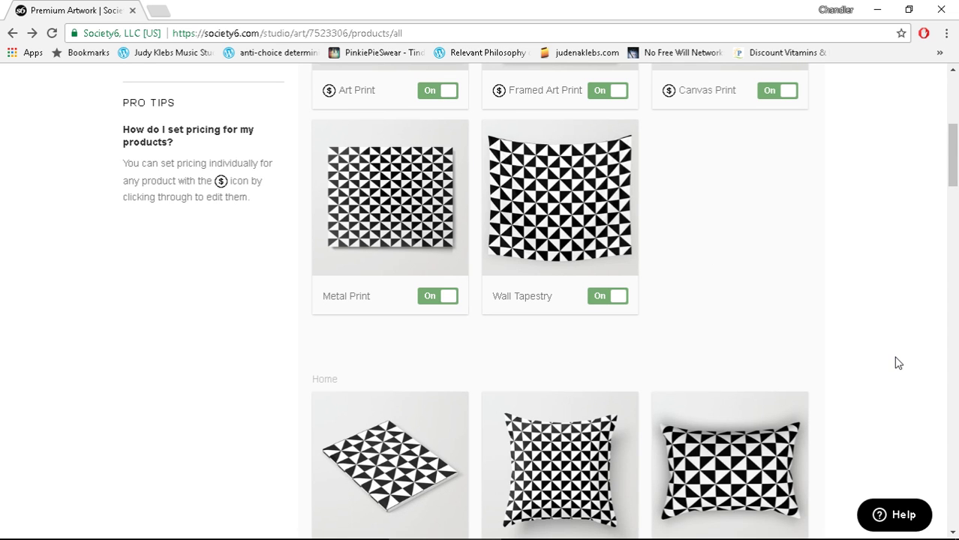
{"action": "left_click_drag", "start_coordinate": [955, 177], "coordinate": [957, 111]}
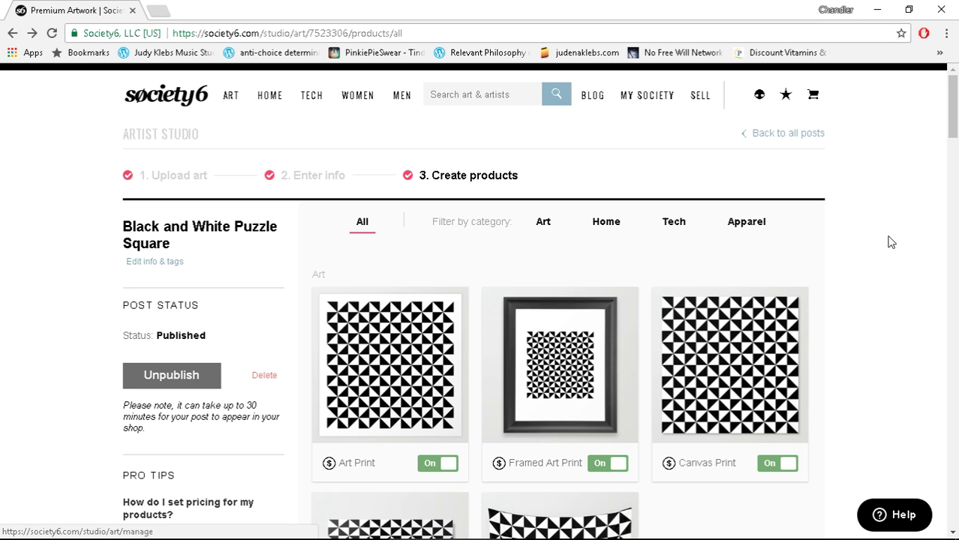
{"action": "scroll", "coordinate": [888, 255], "scroll_direction": "down", "scroll_amount": 14}
{"action": "scroll", "coordinate": [874, 315], "scroll_direction": "down", "scroll_amount": 18}
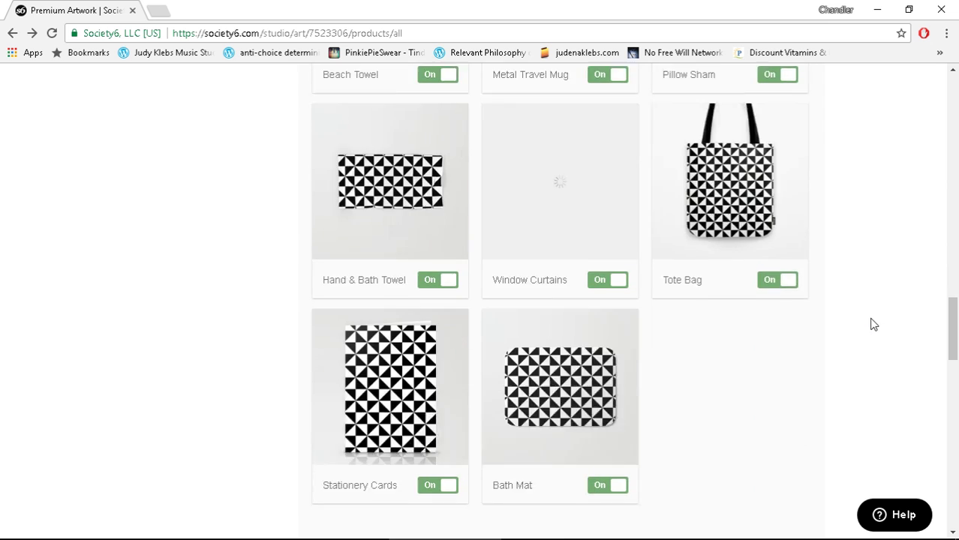
{"action": "scroll", "coordinate": [885, 338], "scroll_direction": "down", "scroll_amount": 4}
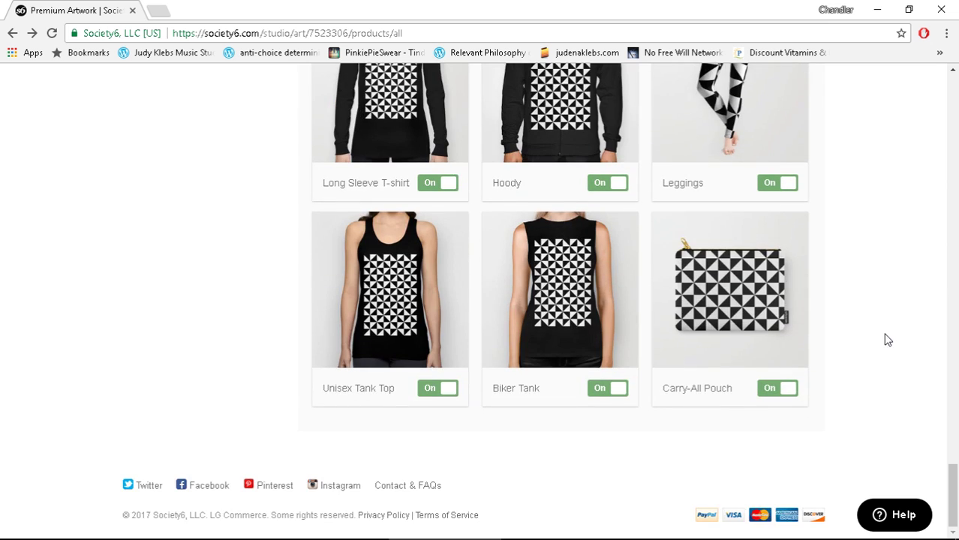
{"action": "left_click_drag", "start_coordinate": [952, 468], "coordinate": [954, 81]}
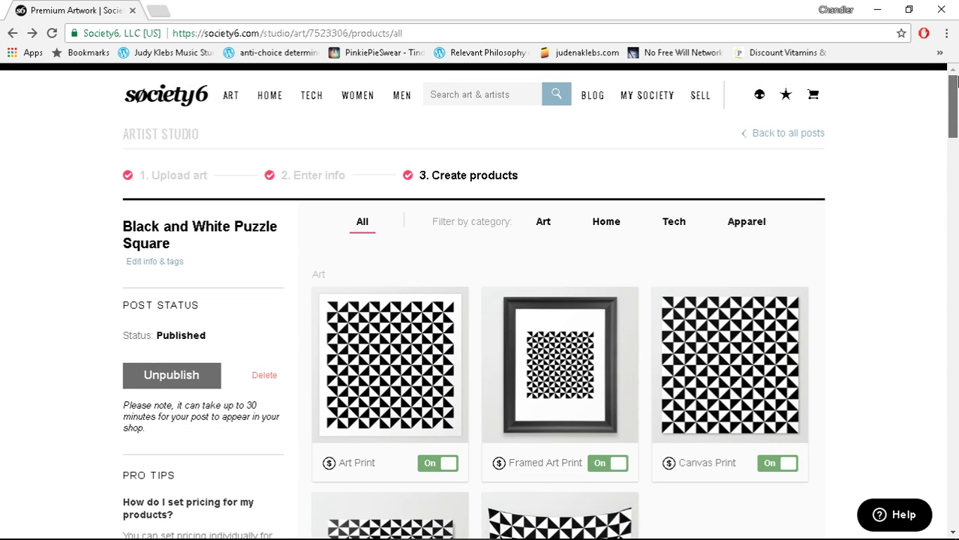
Return to the list of all art posts and open the Chessboard Unicorn post's products
{"action": "left_click", "coordinate": [794, 136]}
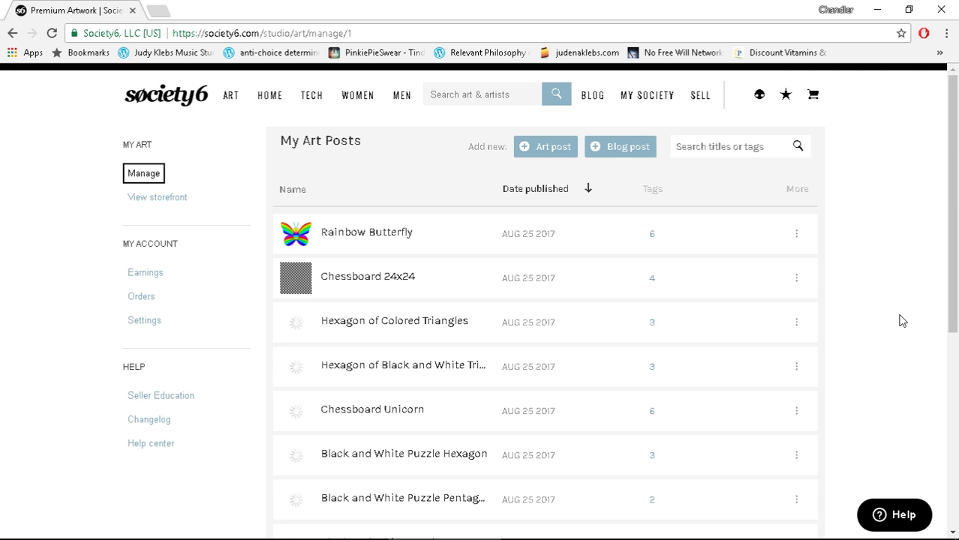
{"action": "scroll", "coordinate": [903, 322], "scroll_direction": "down", "scroll_amount": 1}
{"action": "scroll", "coordinate": [902, 321], "scroll_direction": "down", "scroll_amount": 1}
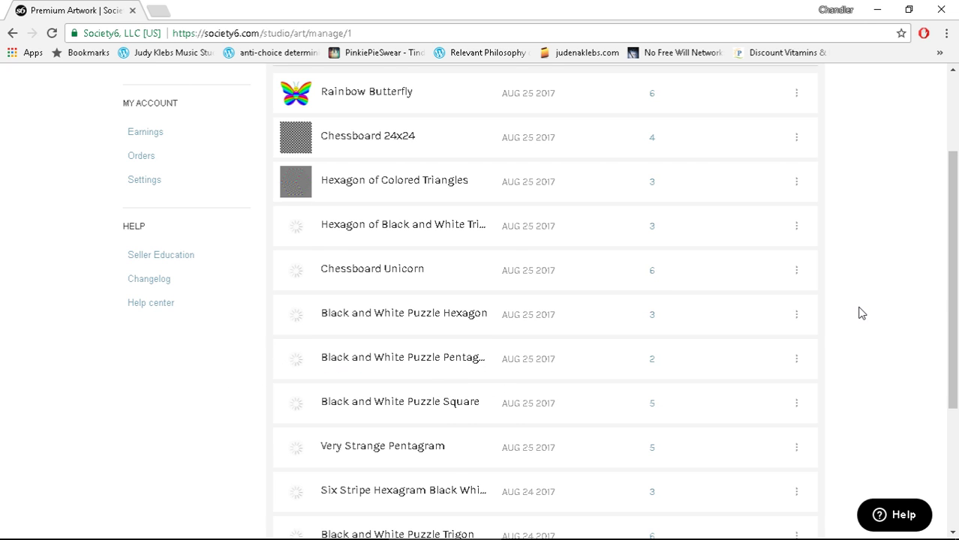
{"action": "scroll", "coordinate": [863, 314], "scroll_direction": "down", "scroll_amount": 1}
{"action": "scroll", "coordinate": [862, 314], "scroll_direction": "down", "scroll_amount": 1}
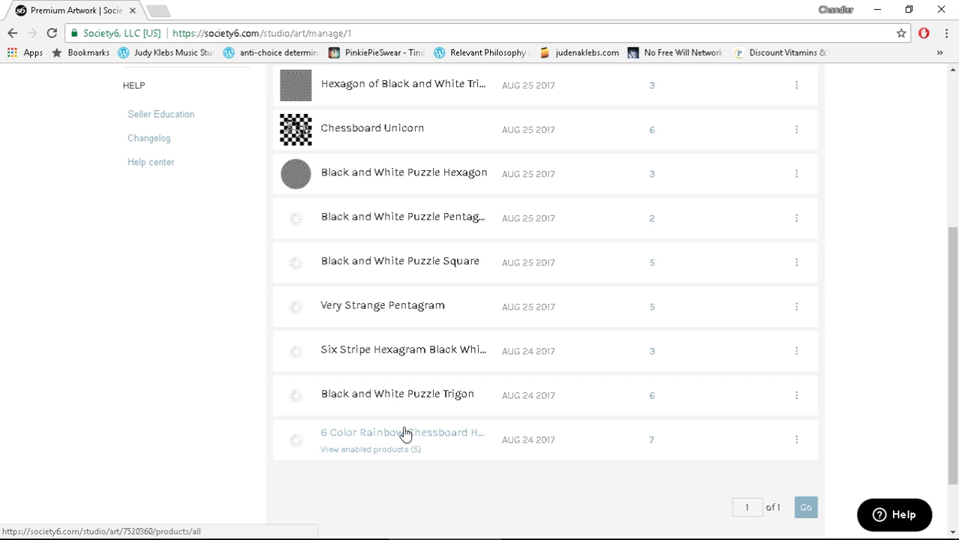
{"action": "scroll", "coordinate": [450, 278], "scroll_direction": "up", "scroll_amount": 2}
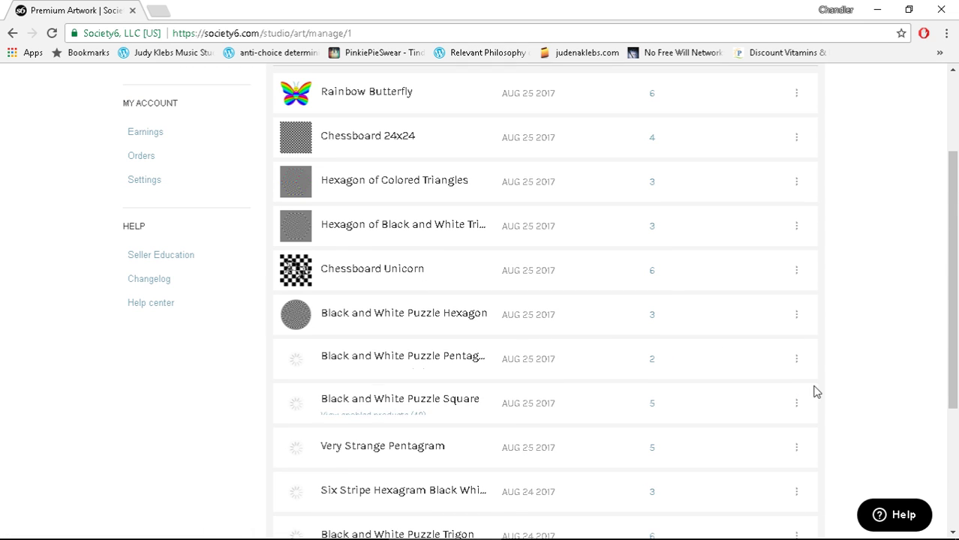
{"action": "left_click", "coordinate": [353, 270]}
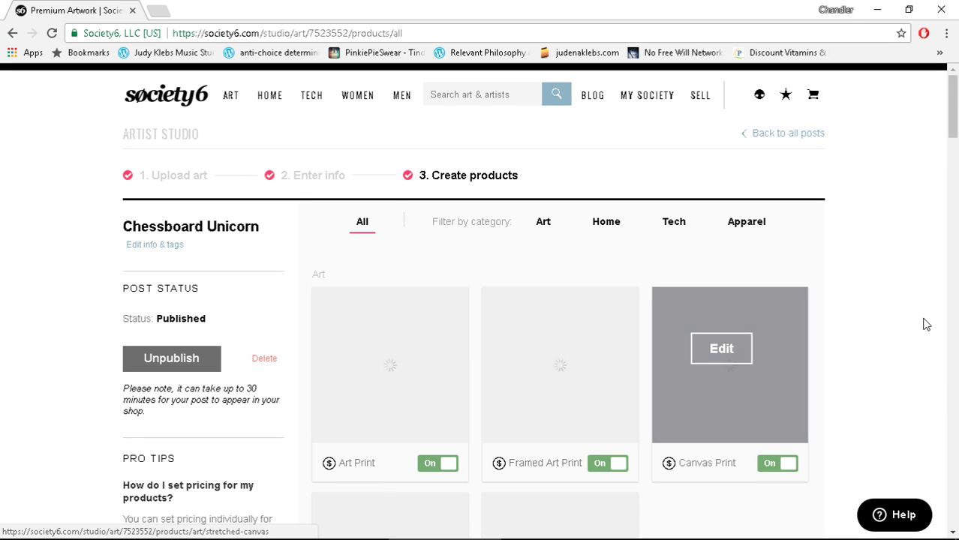
Check the Chessboard Unicorn product list through all categories for products that are still disabled
{"action": "scroll", "coordinate": [923, 264], "scroll_direction": "down", "scroll_amount": 2}
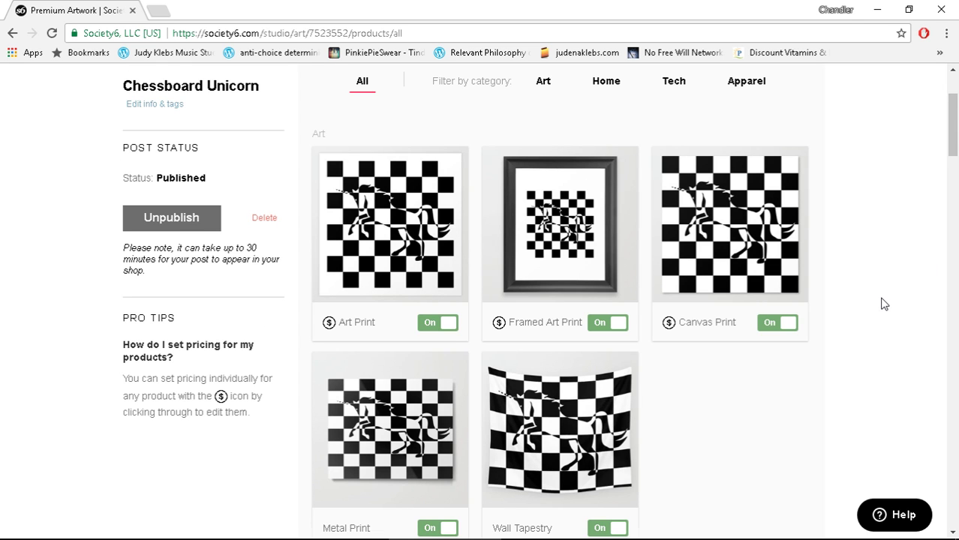
{"action": "scroll", "coordinate": [883, 304], "scroll_direction": "down", "scroll_amount": 2}
{"action": "scroll", "coordinate": [886, 307], "scroll_direction": "down", "scroll_amount": 2}
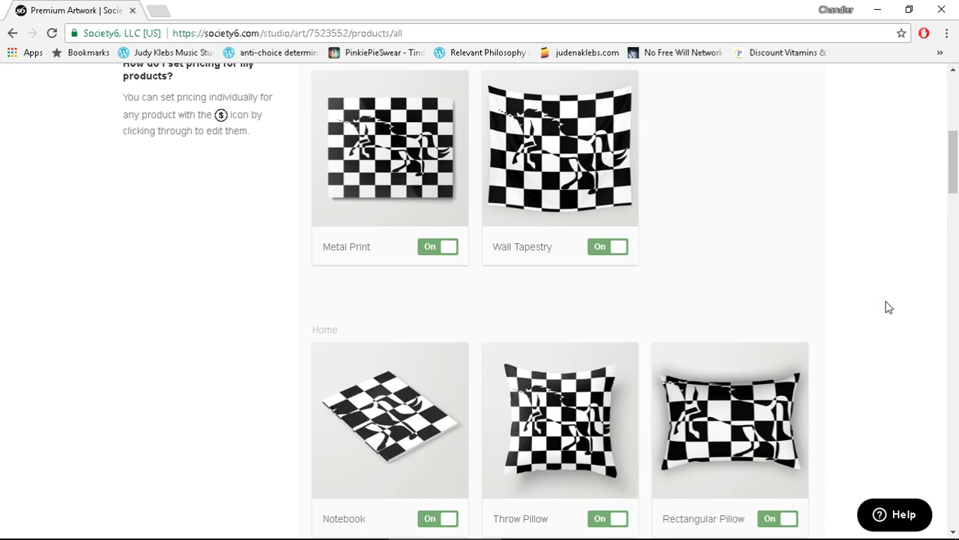
{"action": "scroll", "coordinate": [887, 308], "scroll_direction": "down", "scroll_amount": 1}
{"action": "scroll", "coordinate": [888, 308], "scroll_direction": "down", "scroll_amount": 3}
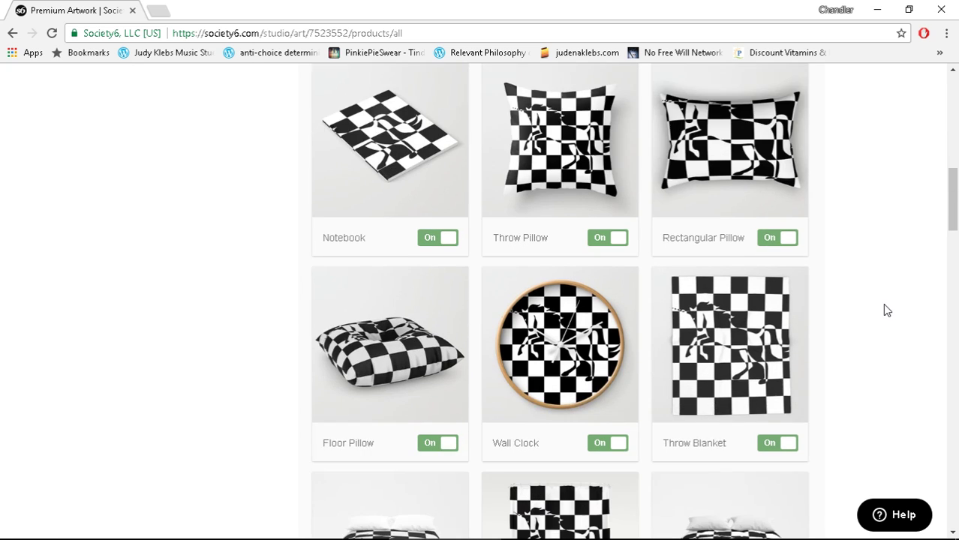
{"action": "scroll", "coordinate": [887, 308], "scroll_direction": "down", "scroll_amount": 2}
{"action": "scroll", "coordinate": [887, 308], "scroll_direction": "down", "scroll_amount": 13}
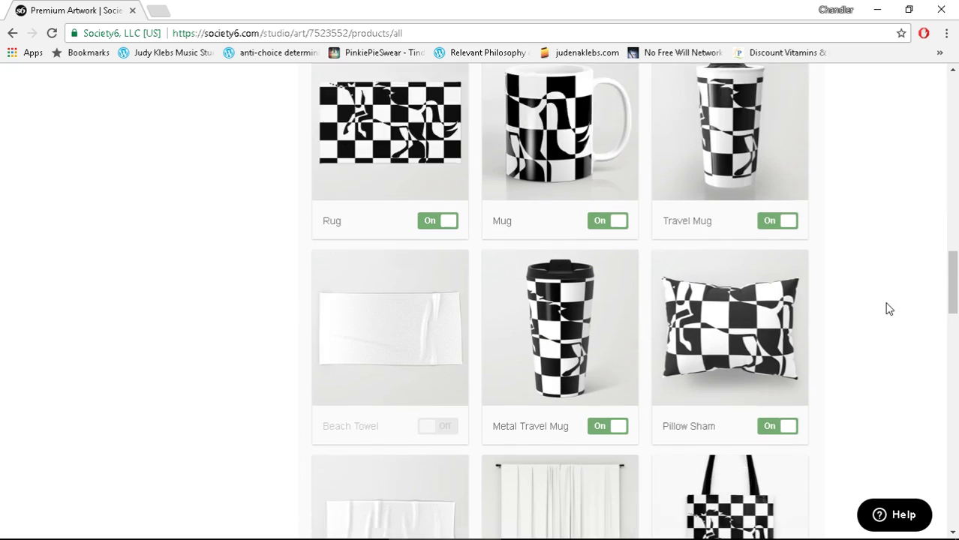
{"action": "scroll", "coordinate": [888, 311], "scroll_direction": "down", "scroll_amount": 3}
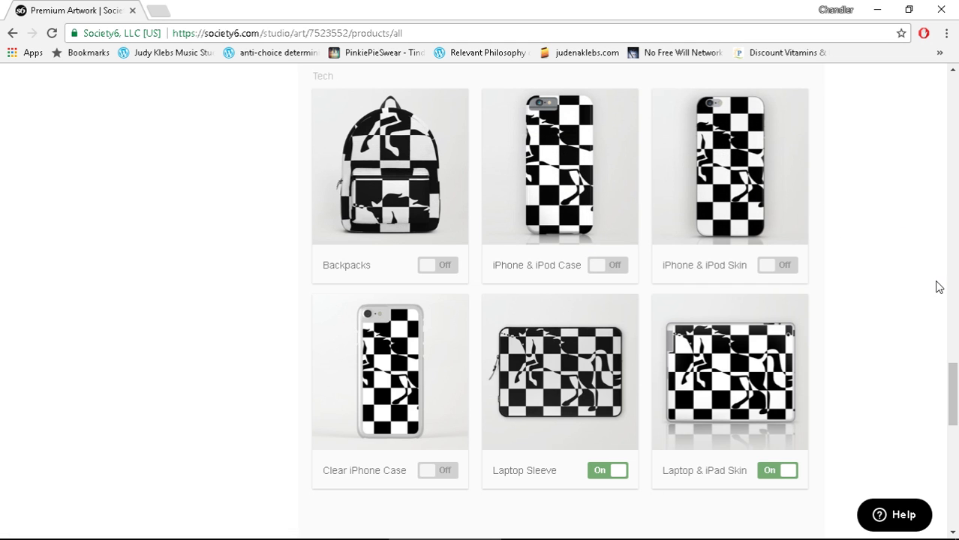
{"action": "scroll", "coordinate": [941, 305], "scroll_direction": "down", "scroll_amount": 4}
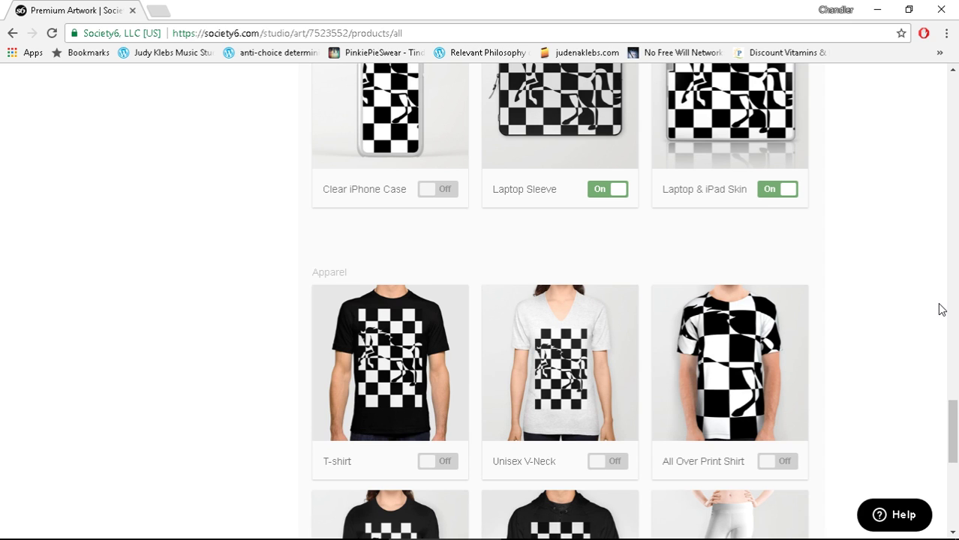
{"action": "scroll", "coordinate": [941, 310], "scroll_direction": "down", "scroll_amount": 2}
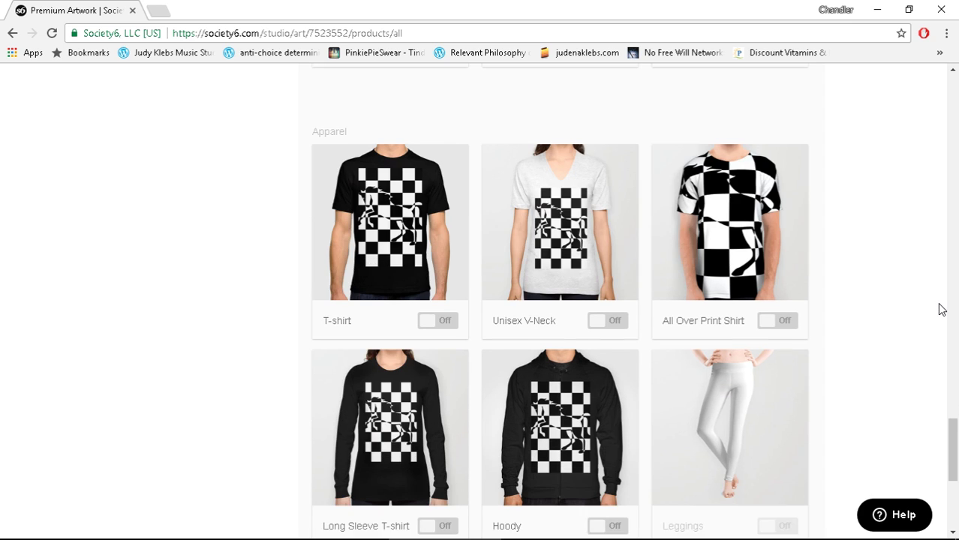
{"action": "scroll", "coordinate": [939, 309], "scroll_direction": "down", "scroll_amount": 2}
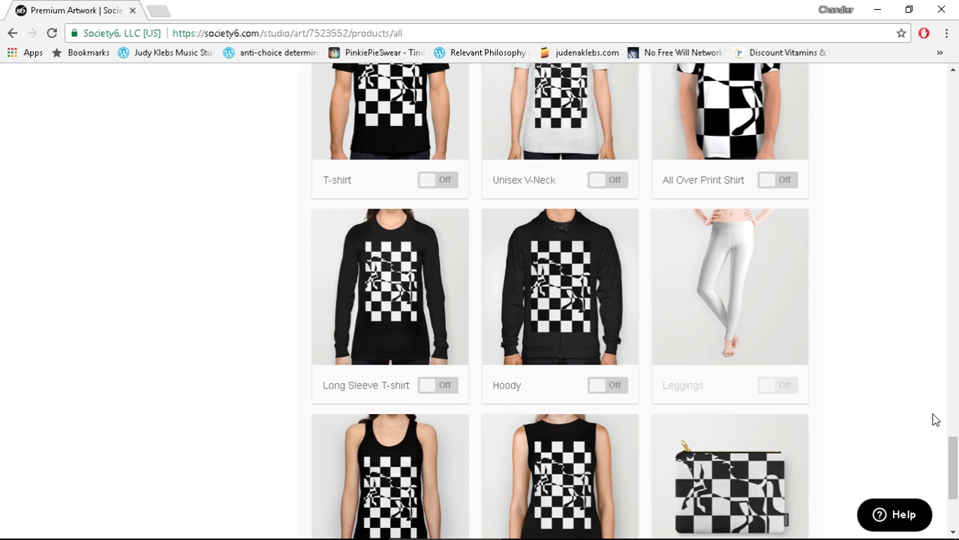
{"action": "scroll", "coordinate": [908, 435], "scroll_direction": "up", "scroll_amount": 1}
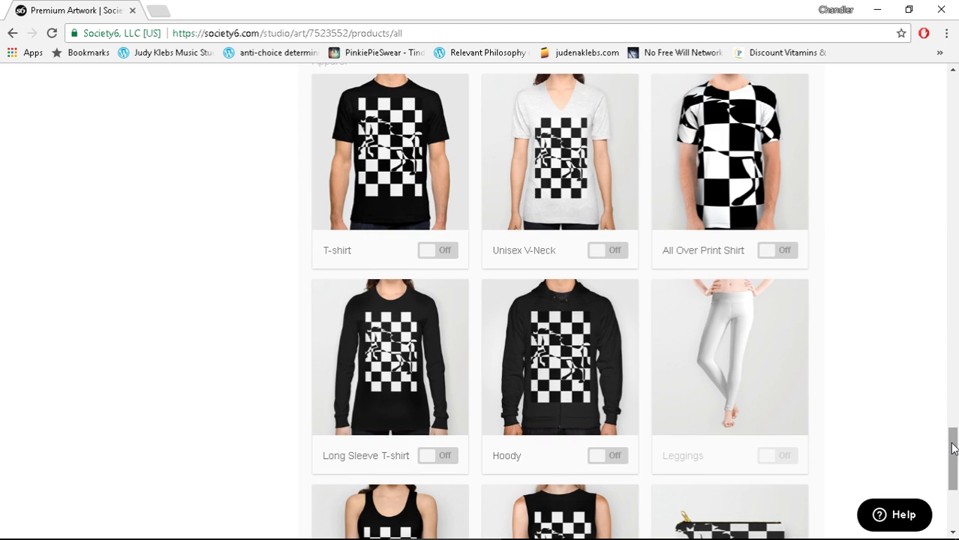
Return to the list of all art posts and open the Rainbow Butterfly post's products
{"action": "left_click_drag", "start_coordinate": [953, 448], "coordinate": [953, 85]}
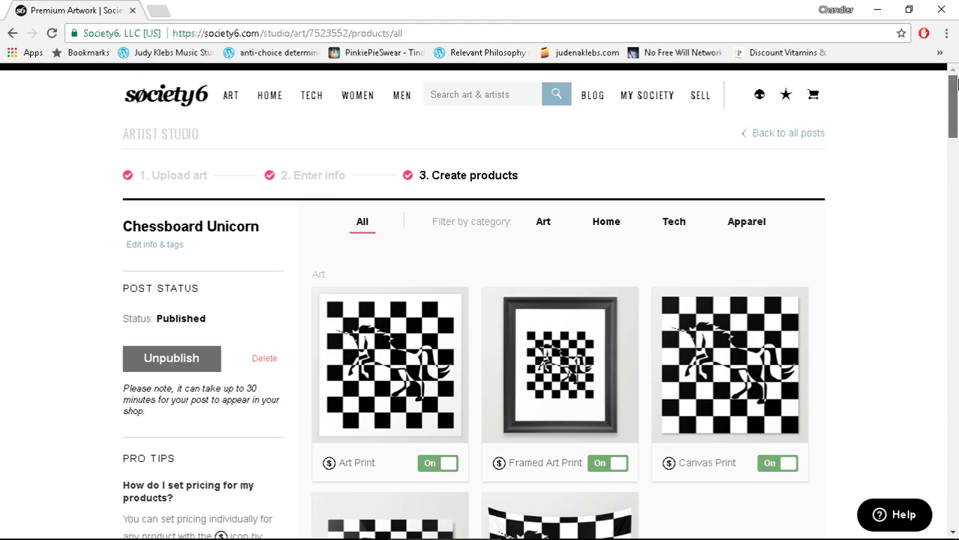
{"action": "left_click", "coordinate": [780, 133]}
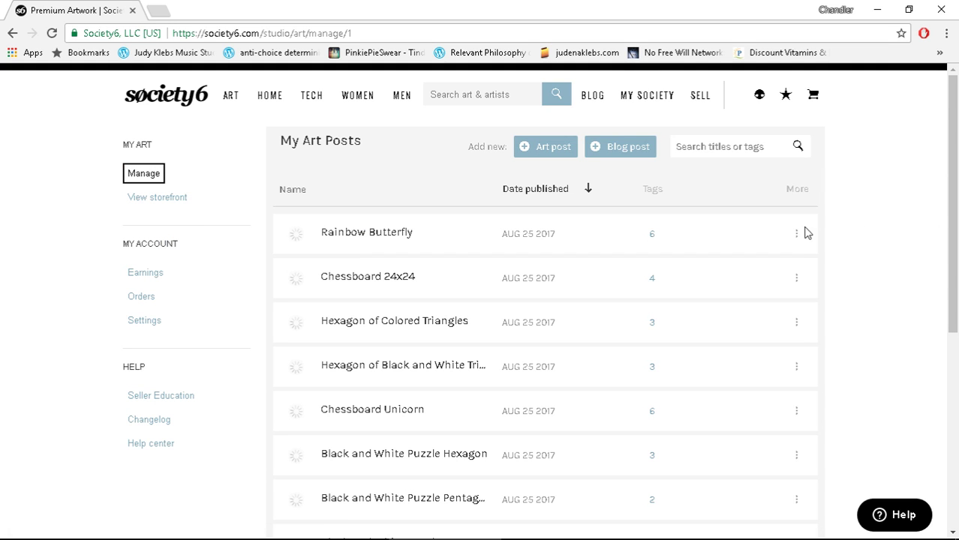
{"action": "left_click", "coordinate": [376, 234]}
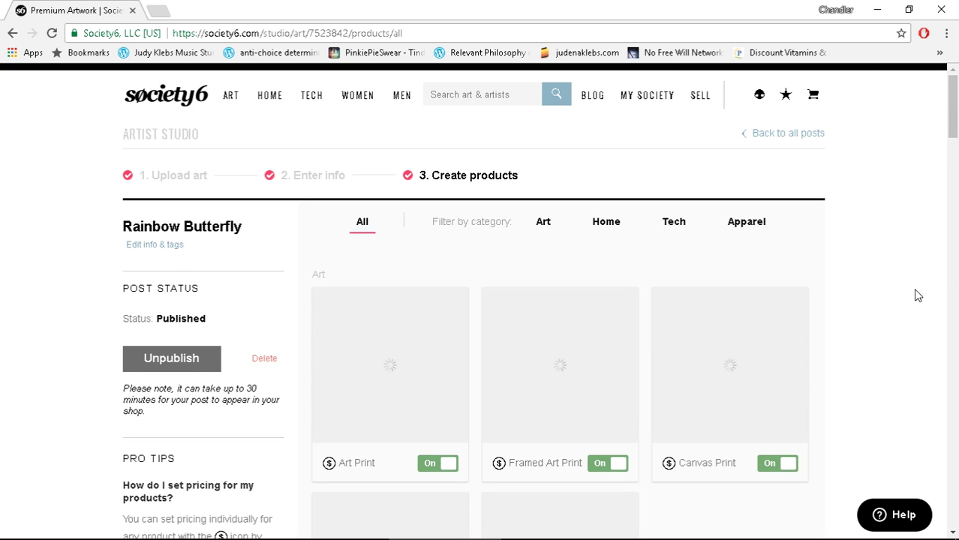
Check the Rainbow Butterfly product list from Art through Apparel for products that are still disabled
{"action": "scroll", "coordinate": [917, 295], "scroll_direction": "down", "scroll_amount": 2}
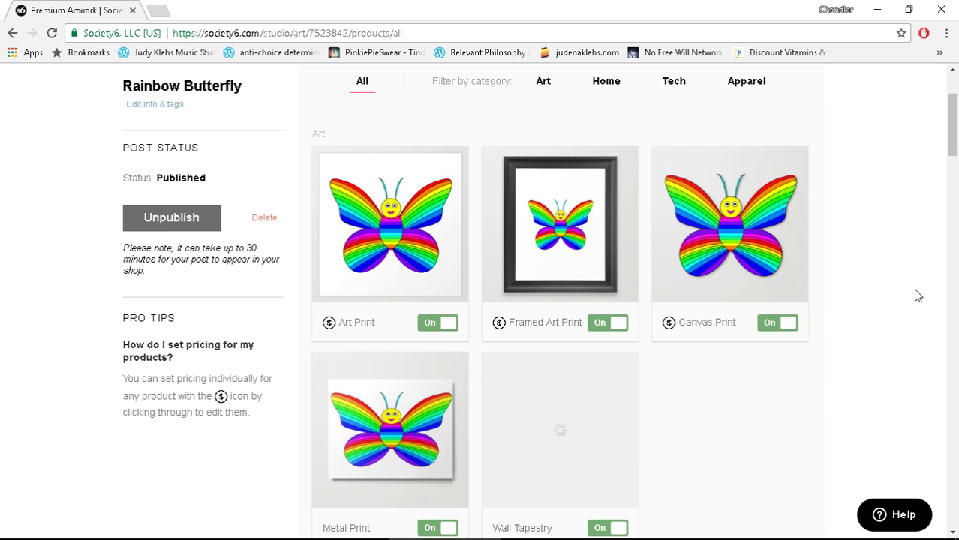
{"action": "scroll", "coordinate": [902, 291], "scroll_direction": "down", "scroll_amount": 3}
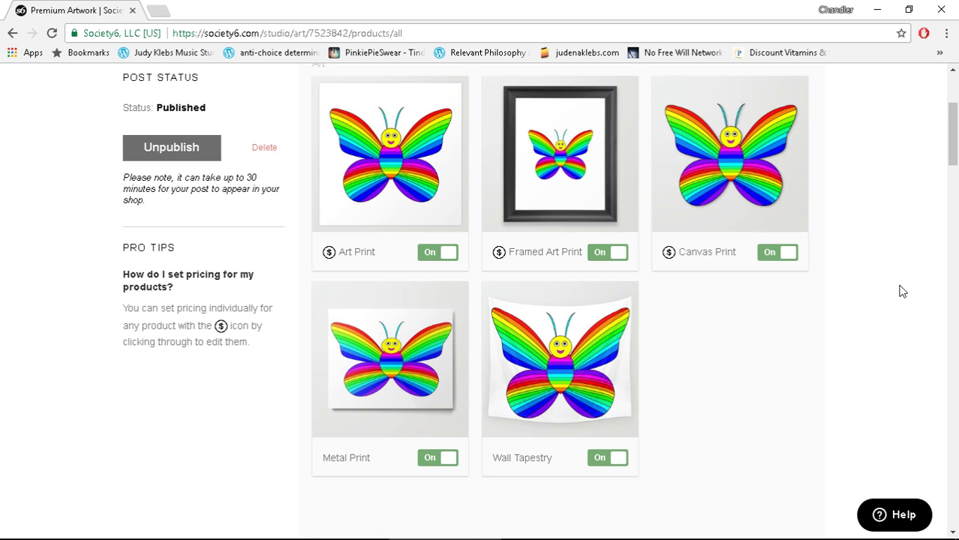
{"action": "scroll", "coordinate": [902, 292], "scroll_direction": "down", "scroll_amount": 7}
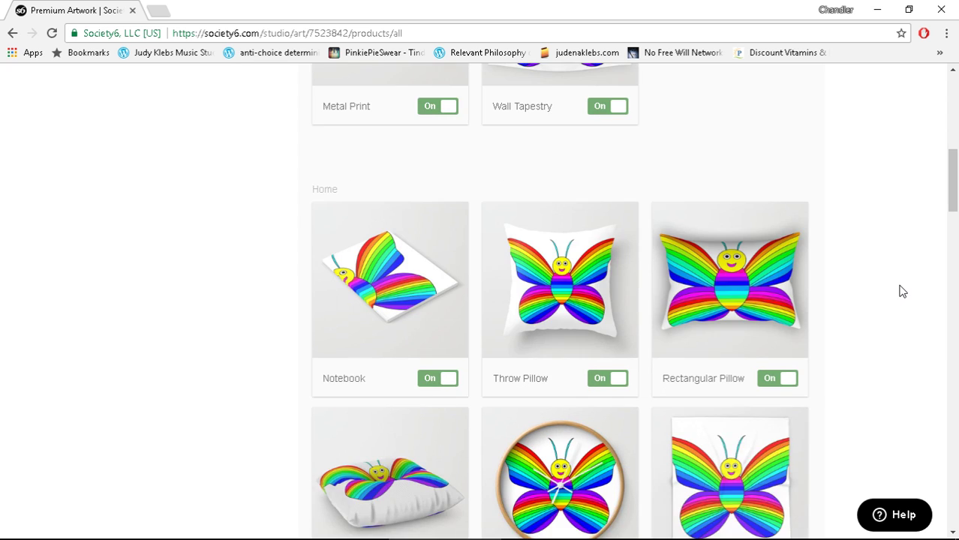
{"action": "scroll", "coordinate": [902, 294], "scroll_direction": "down", "scroll_amount": 5}
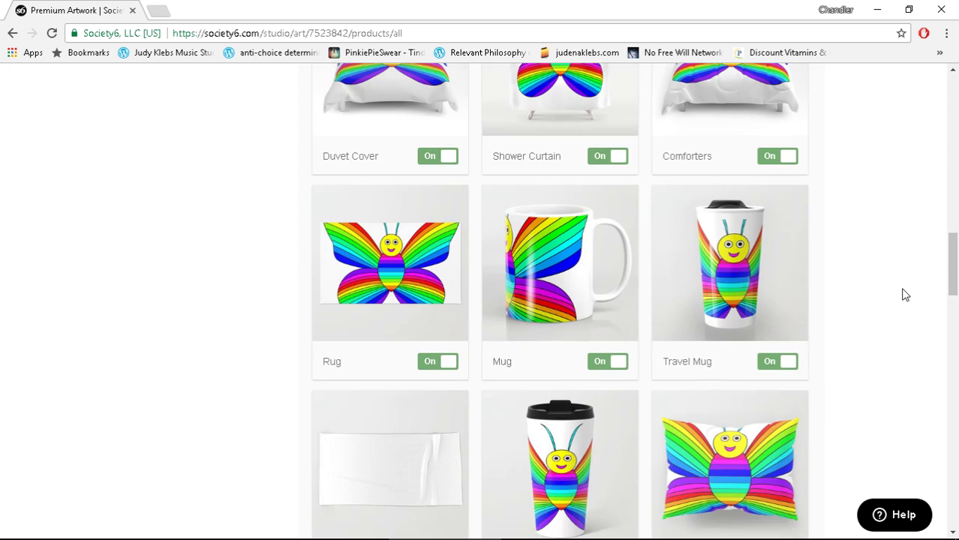
{"action": "scroll", "coordinate": [904, 294], "scroll_direction": "down", "scroll_amount": 8}
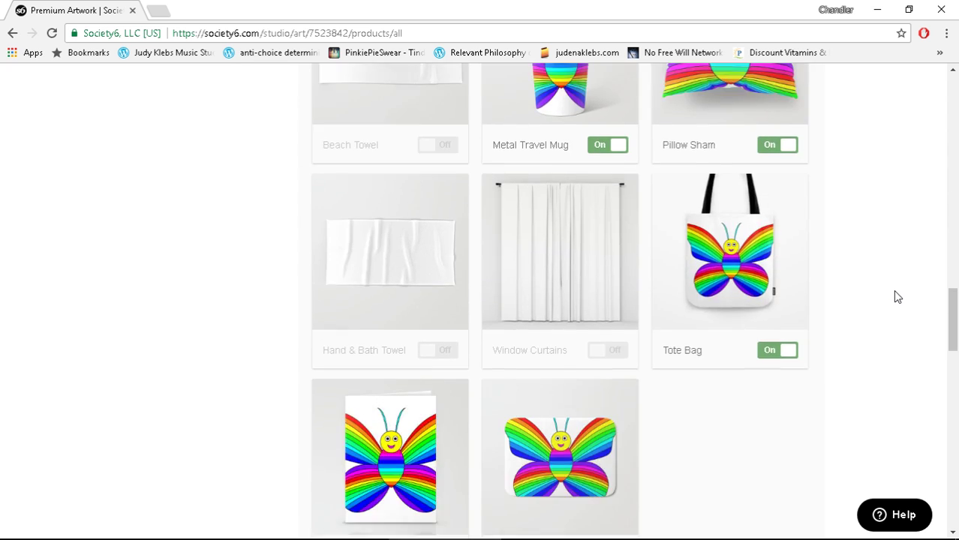
{"action": "scroll", "coordinate": [897, 296], "scroll_direction": "down", "scroll_amount": 6}
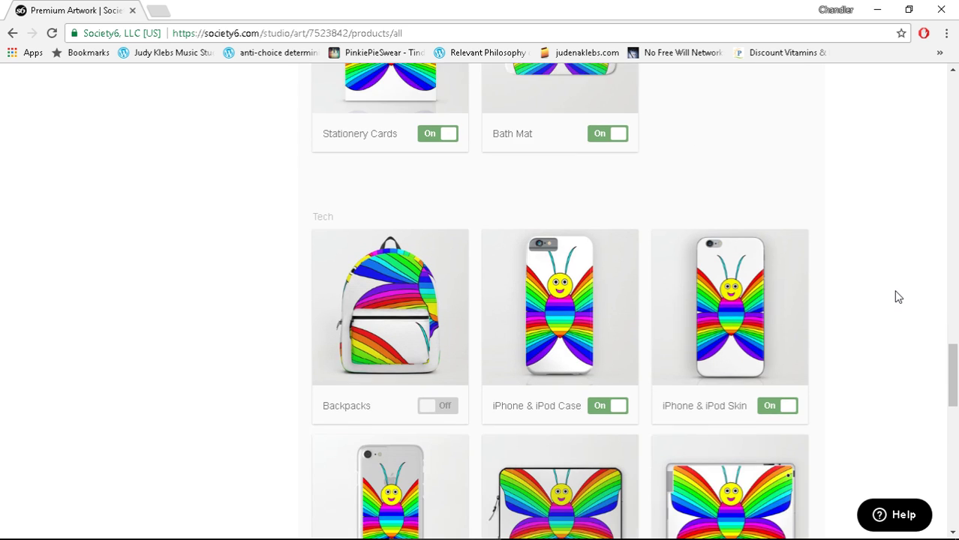
{"action": "scroll", "coordinate": [899, 297], "scroll_direction": "down", "scroll_amount": 4}
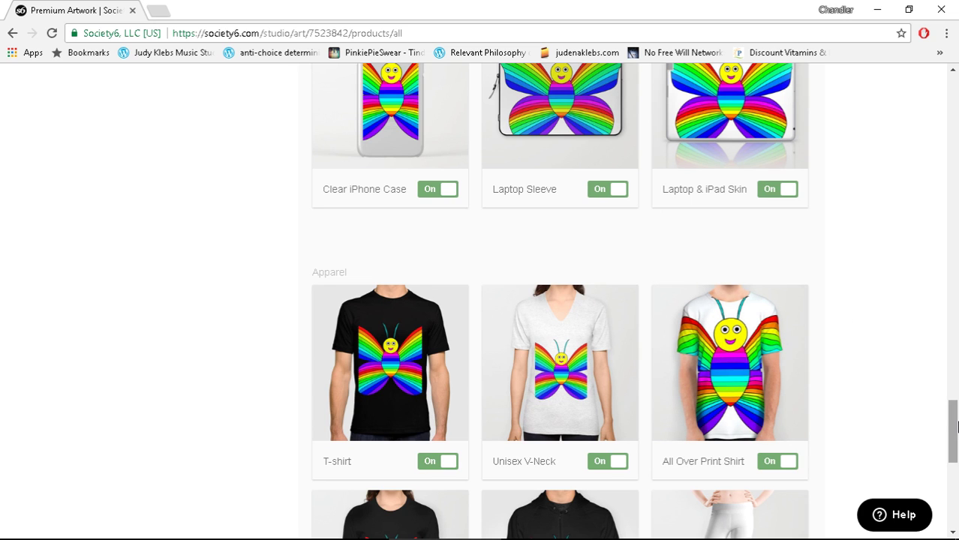
{"action": "scroll", "coordinate": [928, 405], "scroll_direction": "down", "scroll_amount": 1}
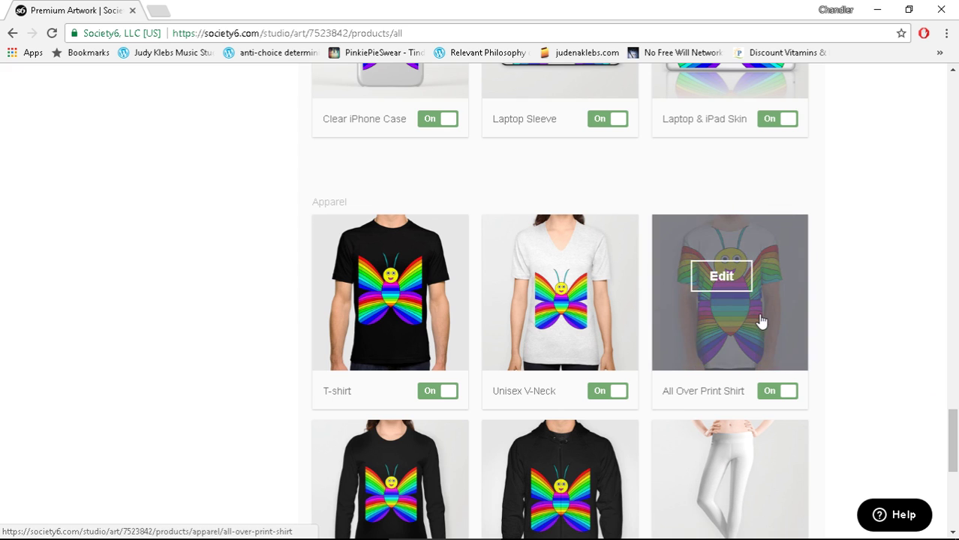
{"action": "scroll", "coordinate": [743, 323], "scroll_direction": "down", "scroll_amount": 2}
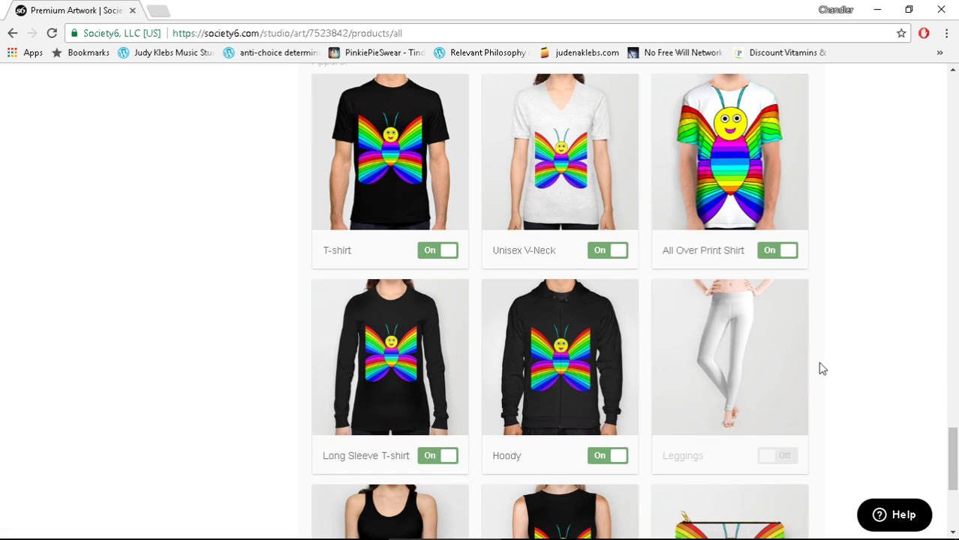
{"action": "mouse_move", "coordinate": [728, 357]}
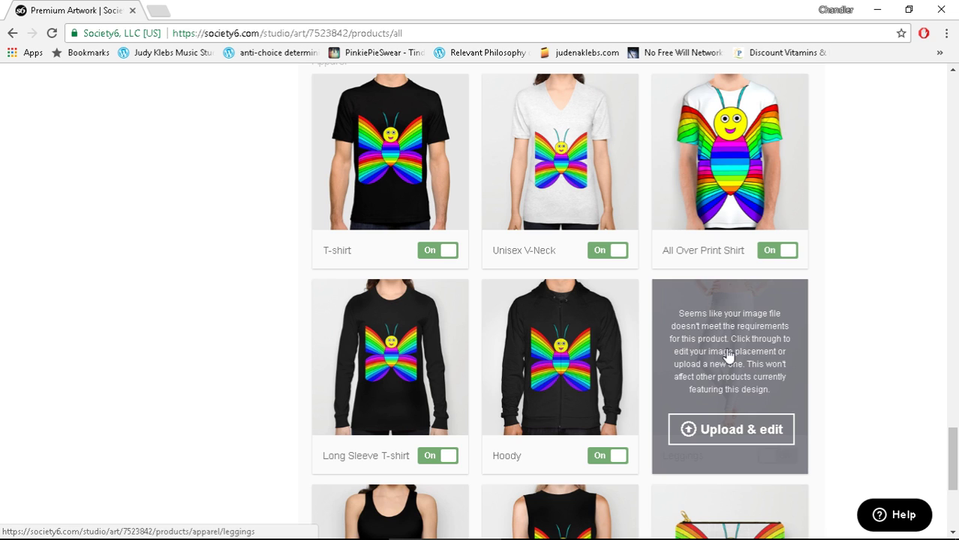
{"action": "scroll", "coordinate": [882, 333], "scroll_direction": "down", "scroll_amount": 1}
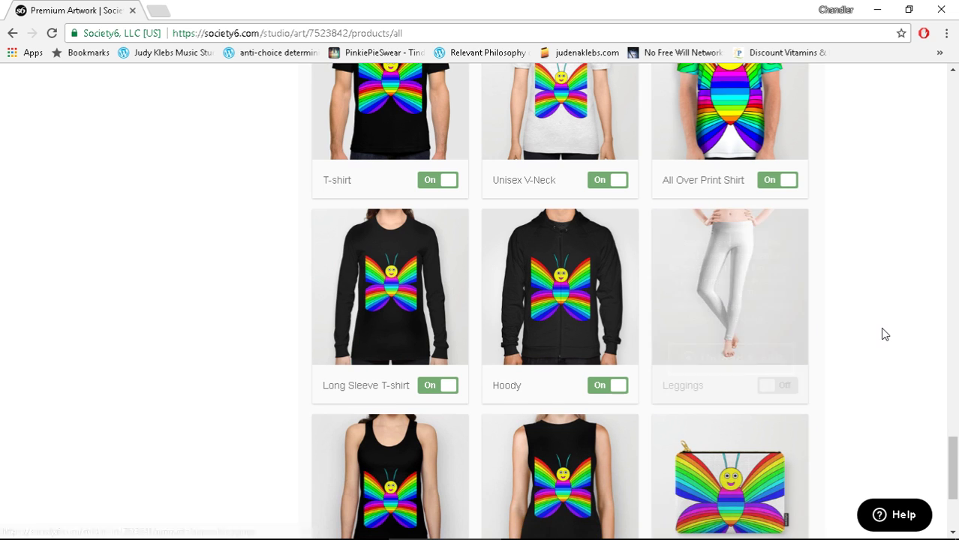
Open the Rainbow Butterfly leggings for editing, and open butterfly.svg from the SVG folder in Inkscape
{"action": "left_click", "coordinate": [724, 270]}
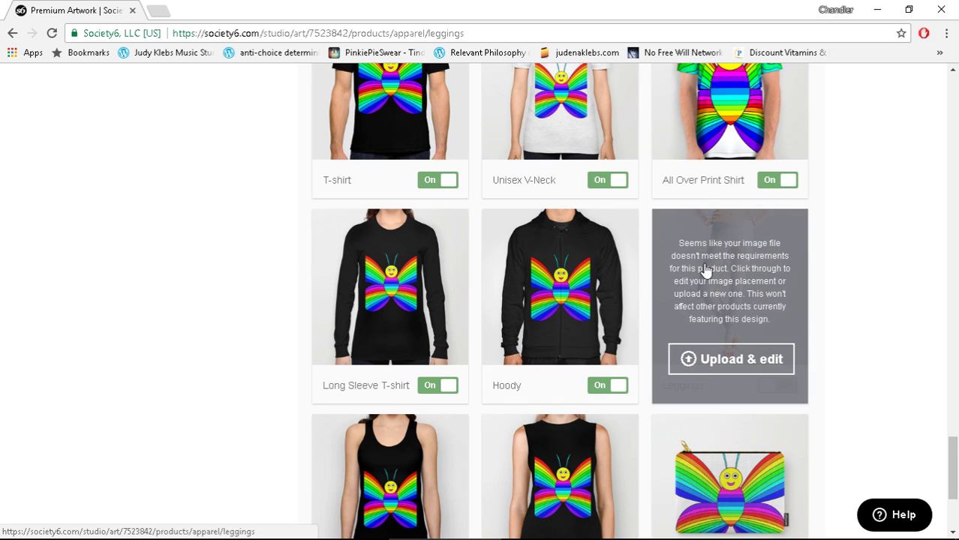
{"action": "mouse_move", "coordinate": [105, 525]}
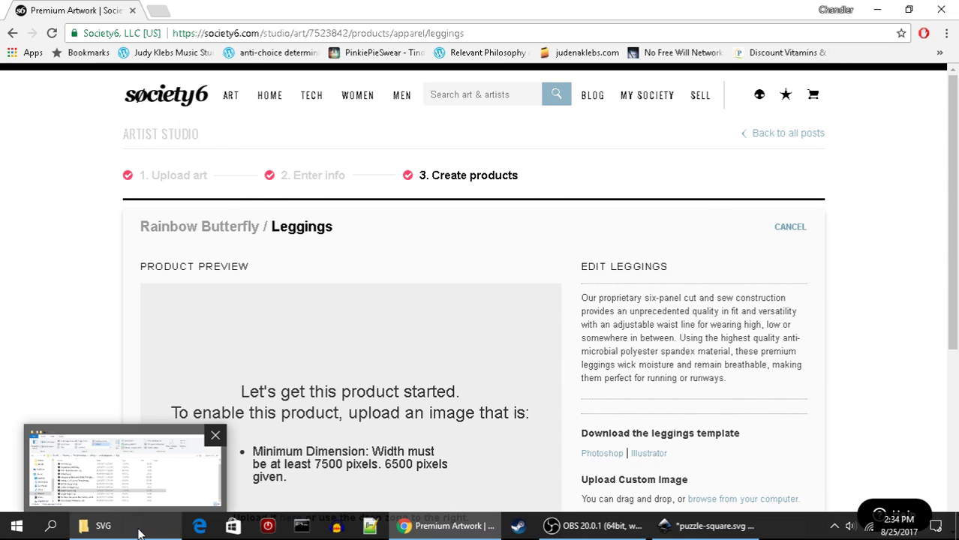
{"action": "left_click", "coordinate": [104, 467]}
{"action": "scroll", "coordinate": [487, 367], "scroll_direction": "up", "scroll_amount": 1}
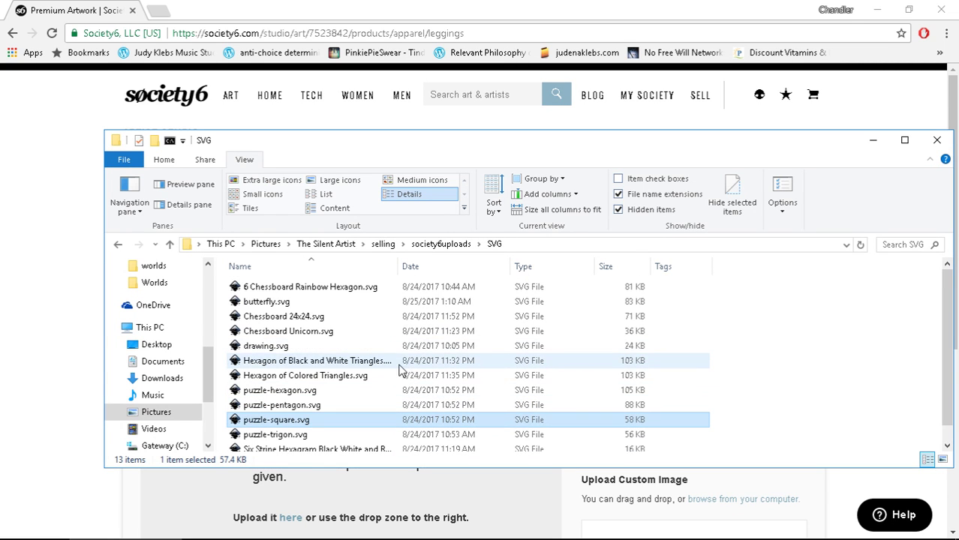
{"action": "left_click", "coordinate": [263, 304]}
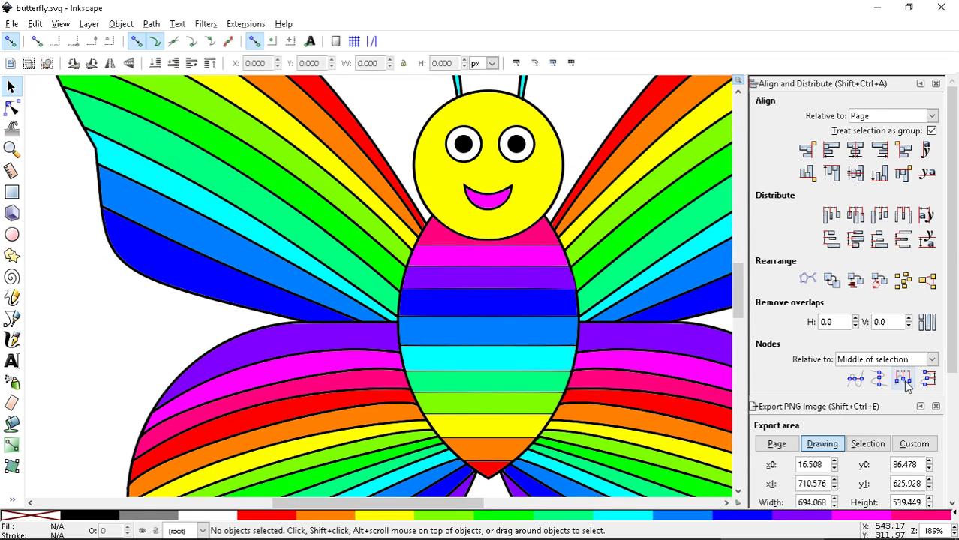
{"action": "scroll", "coordinate": [903, 380], "scroll_direction": "down", "scroll_amount": 4}
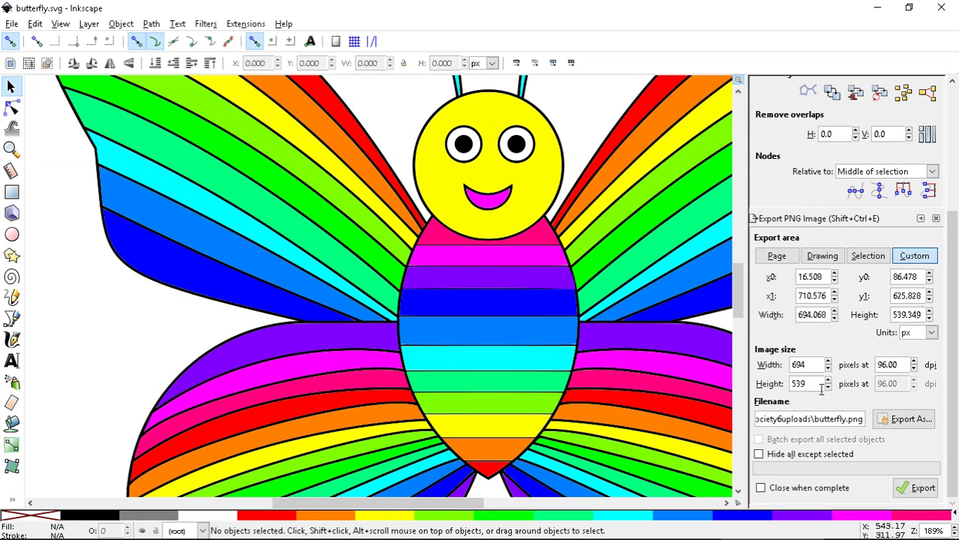
{"action": "double_click", "coordinate": [800, 365]}
{"action": "type", "text": "900"}
{"action": "key", "text": "Return"}
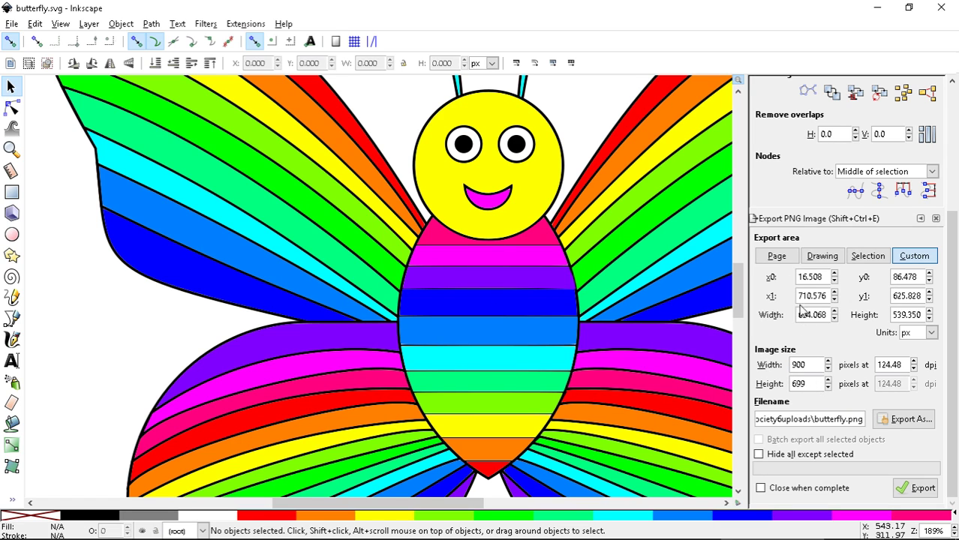
Export the whole page as a PNG 9000 pixels wide, named butterfly-9000.png
{"action": "left_click", "coordinate": [777, 256]}
{"action": "double_click", "coordinate": [814, 364]}
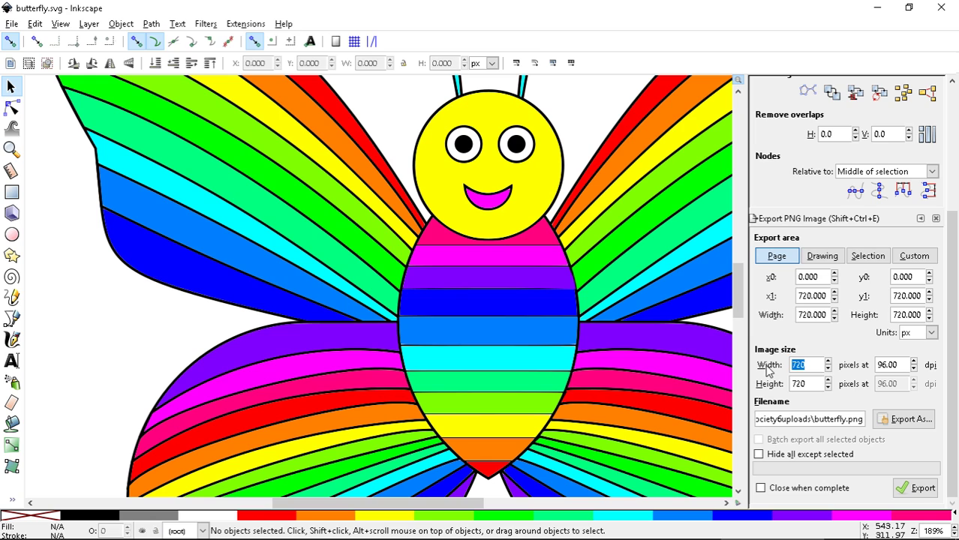
{"action": "type", "text": "9000"}
{"action": "key", "text": "Return"}
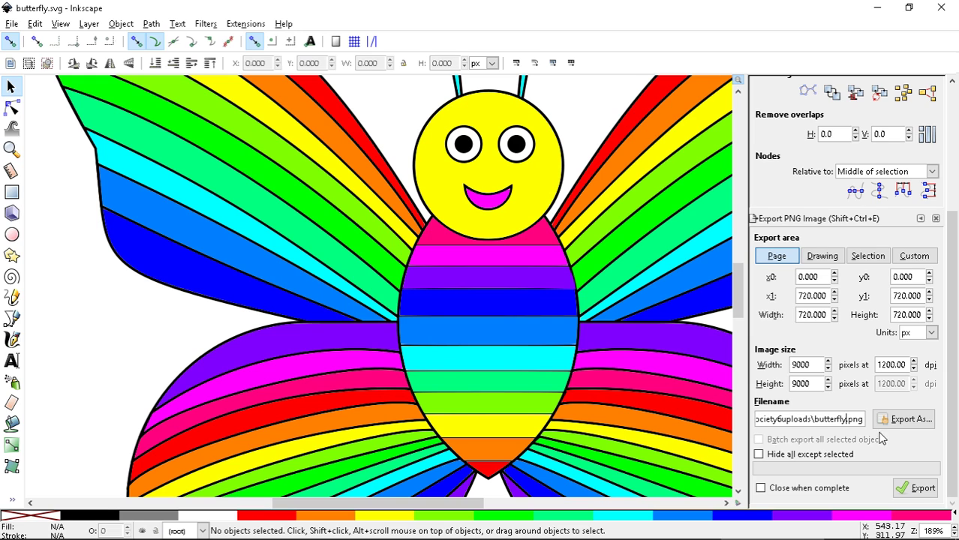
{"action": "type", "text": "-9000"}
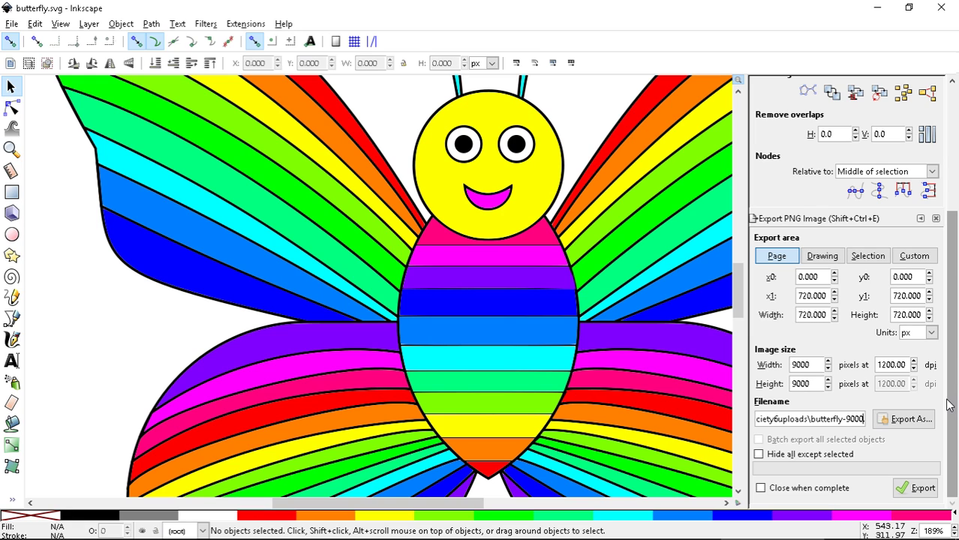
{"action": "left_click", "coordinate": [933, 490]}
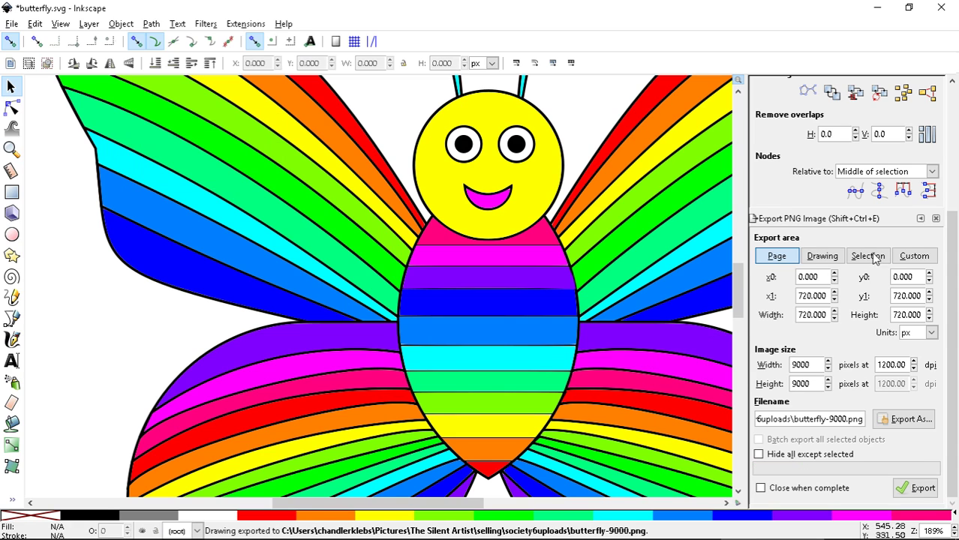
Switch back to the browser and upload butterfly-9000.png as the custom image for the leggings
{"action": "mouse_move", "coordinate": [892, 537]}
{"action": "mouse_move", "coordinate": [397, 536]}
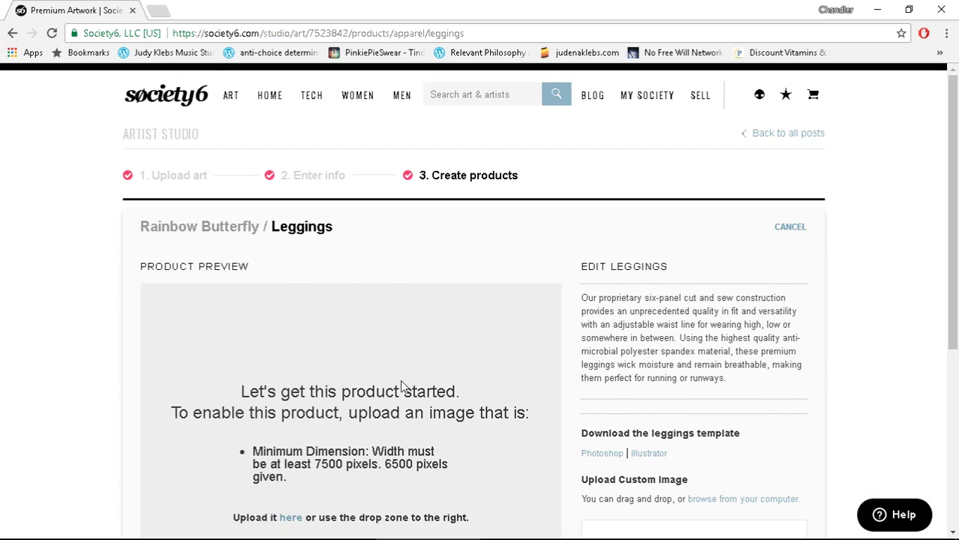
{"action": "scroll", "coordinate": [356, 396], "scroll_direction": "down", "scroll_amount": 3}
{"action": "left_click", "coordinate": [291, 306]}
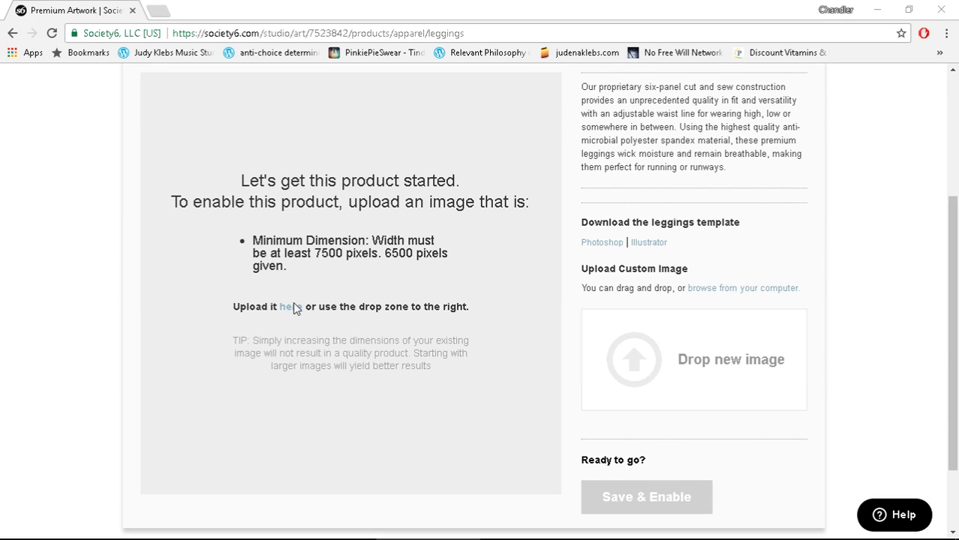
{"action": "left_click", "coordinate": [680, 253]}
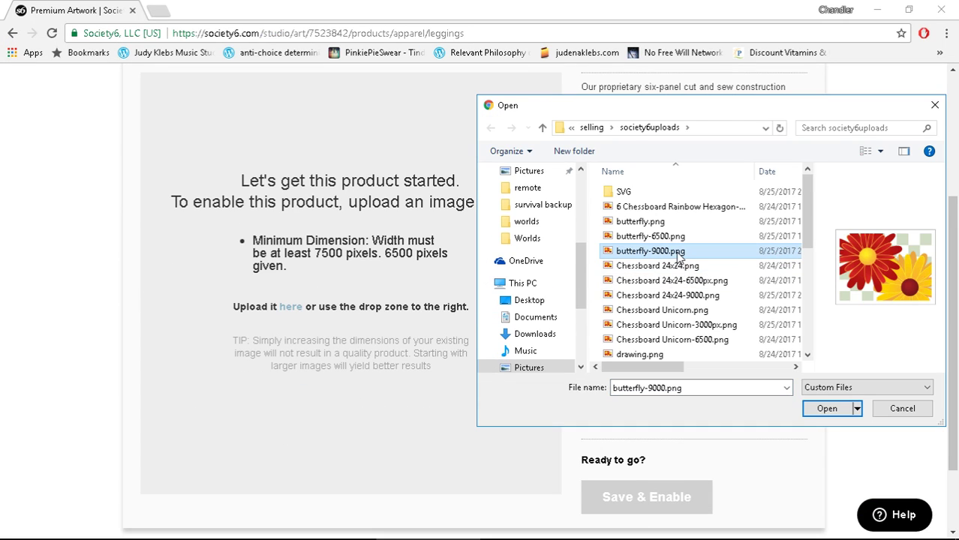
{"action": "left_click", "coordinate": [826, 409]}
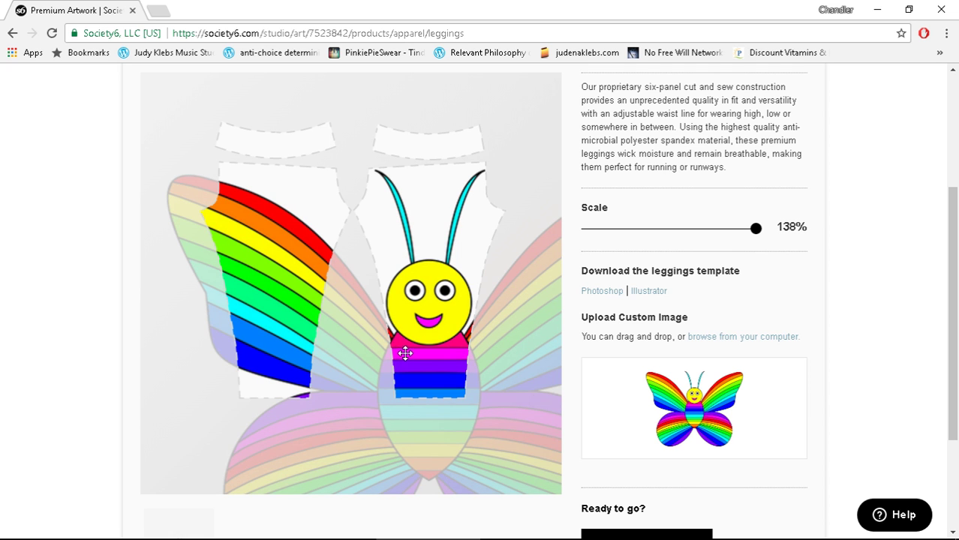
Center the butterfly artwork between the two leg panels of the leggings template
{"action": "left_click_drag", "start_coordinate": [405, 353], "coordinate": [332, 276]}
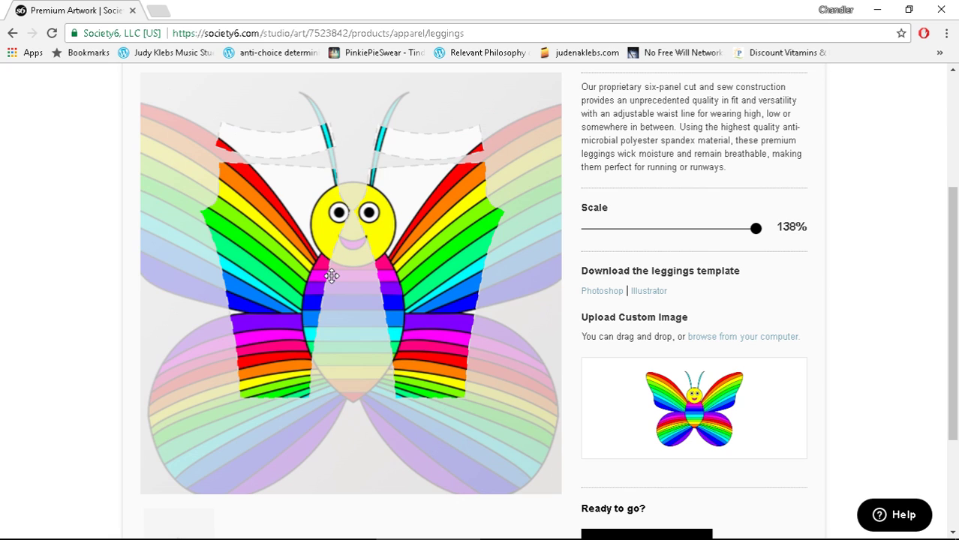
{"action": "left_click_drag", "start_coordinate": [332, 276], "coordinate": [332, 276]}
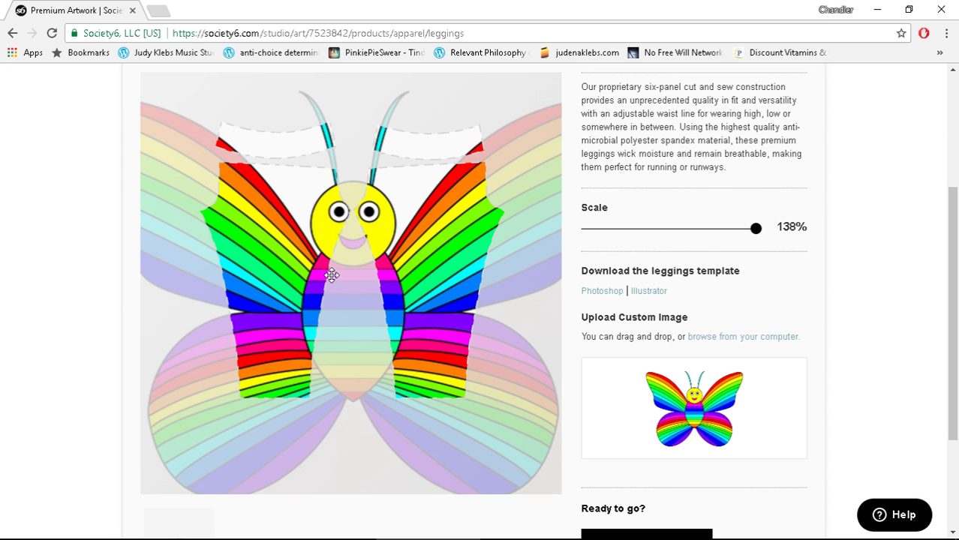